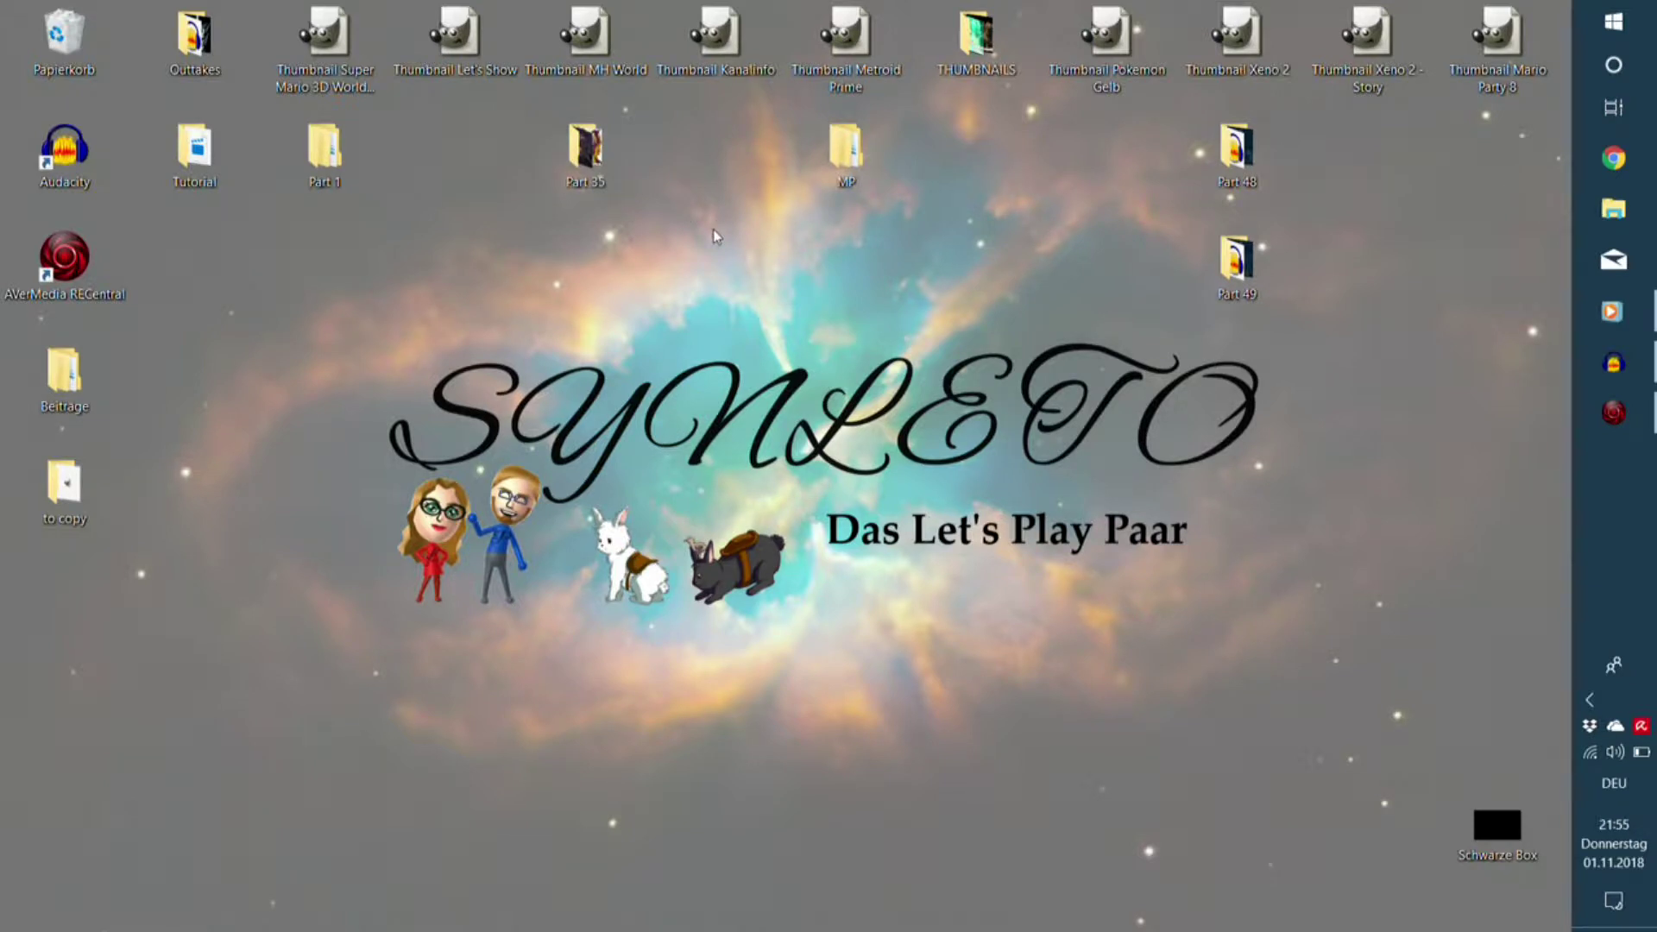
Open the 'Thumbnail MH World' project file from the desktop in GIMP.
double_click(602, 61)
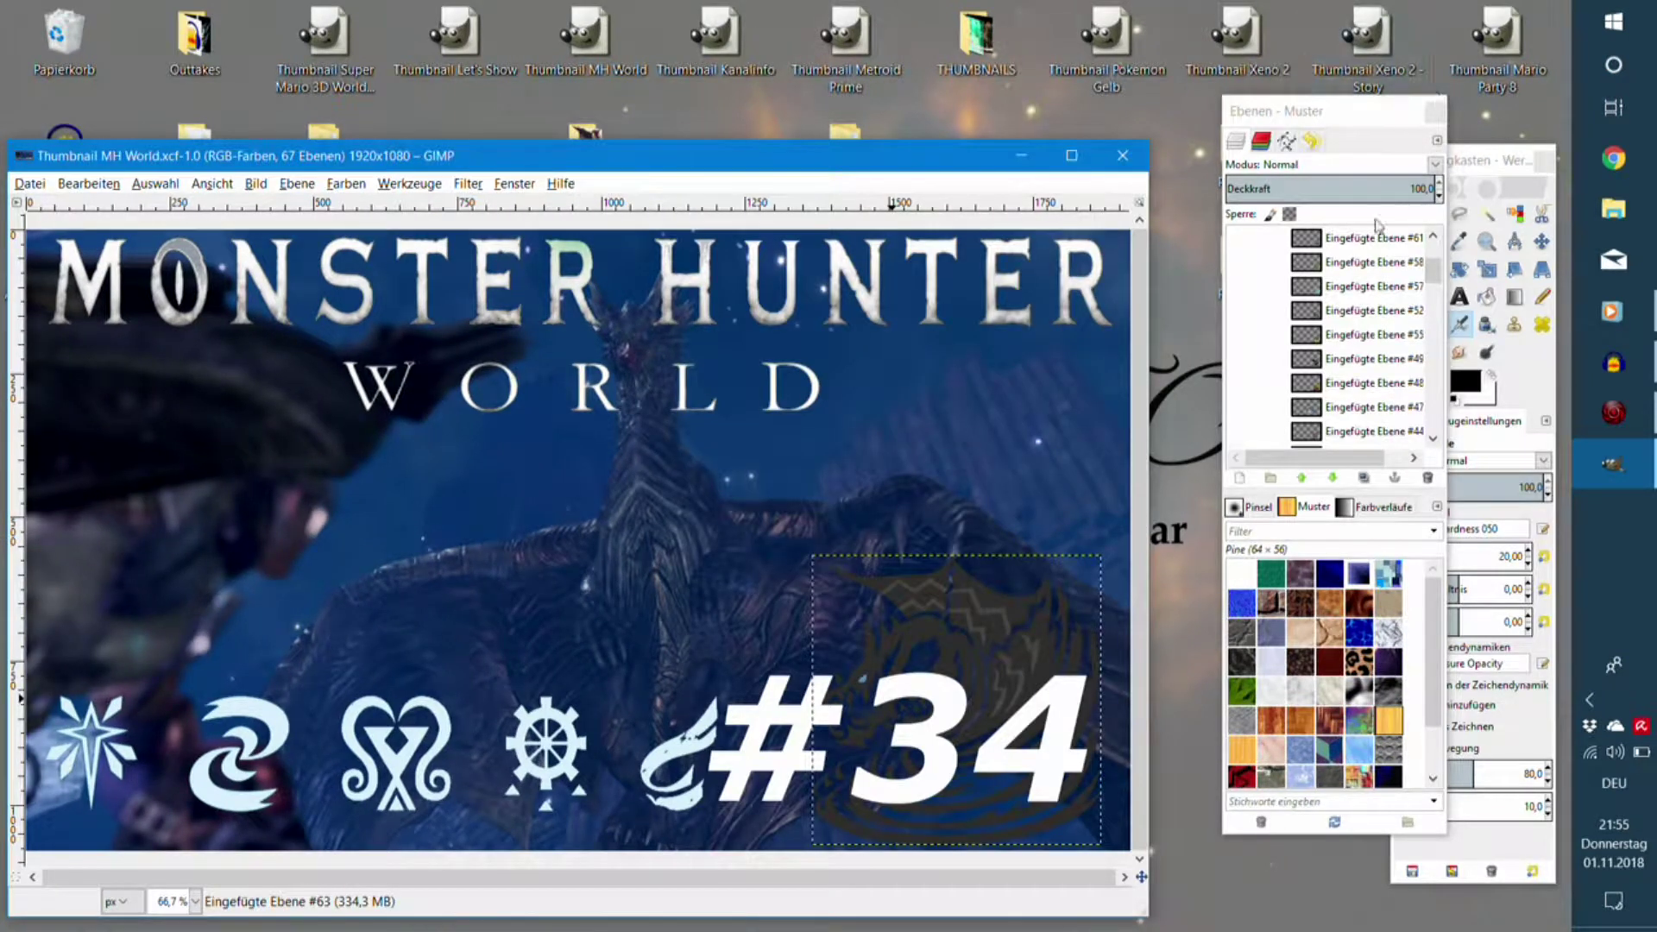
scroll(1329, 367, up, 3)
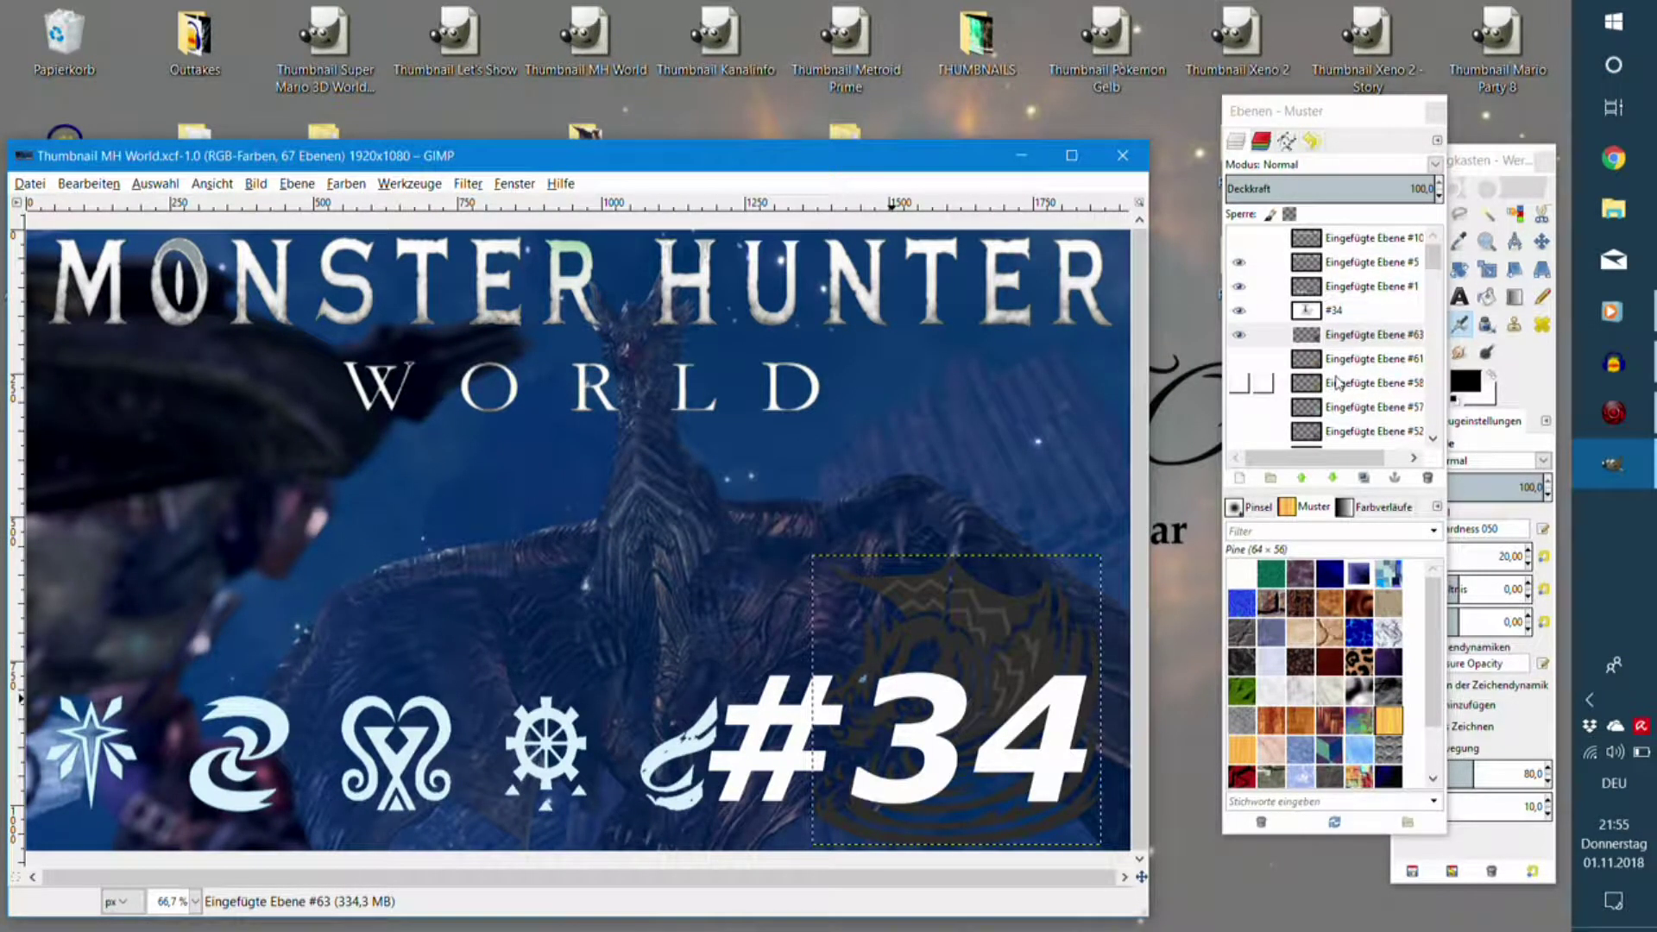
click(1238, 237)
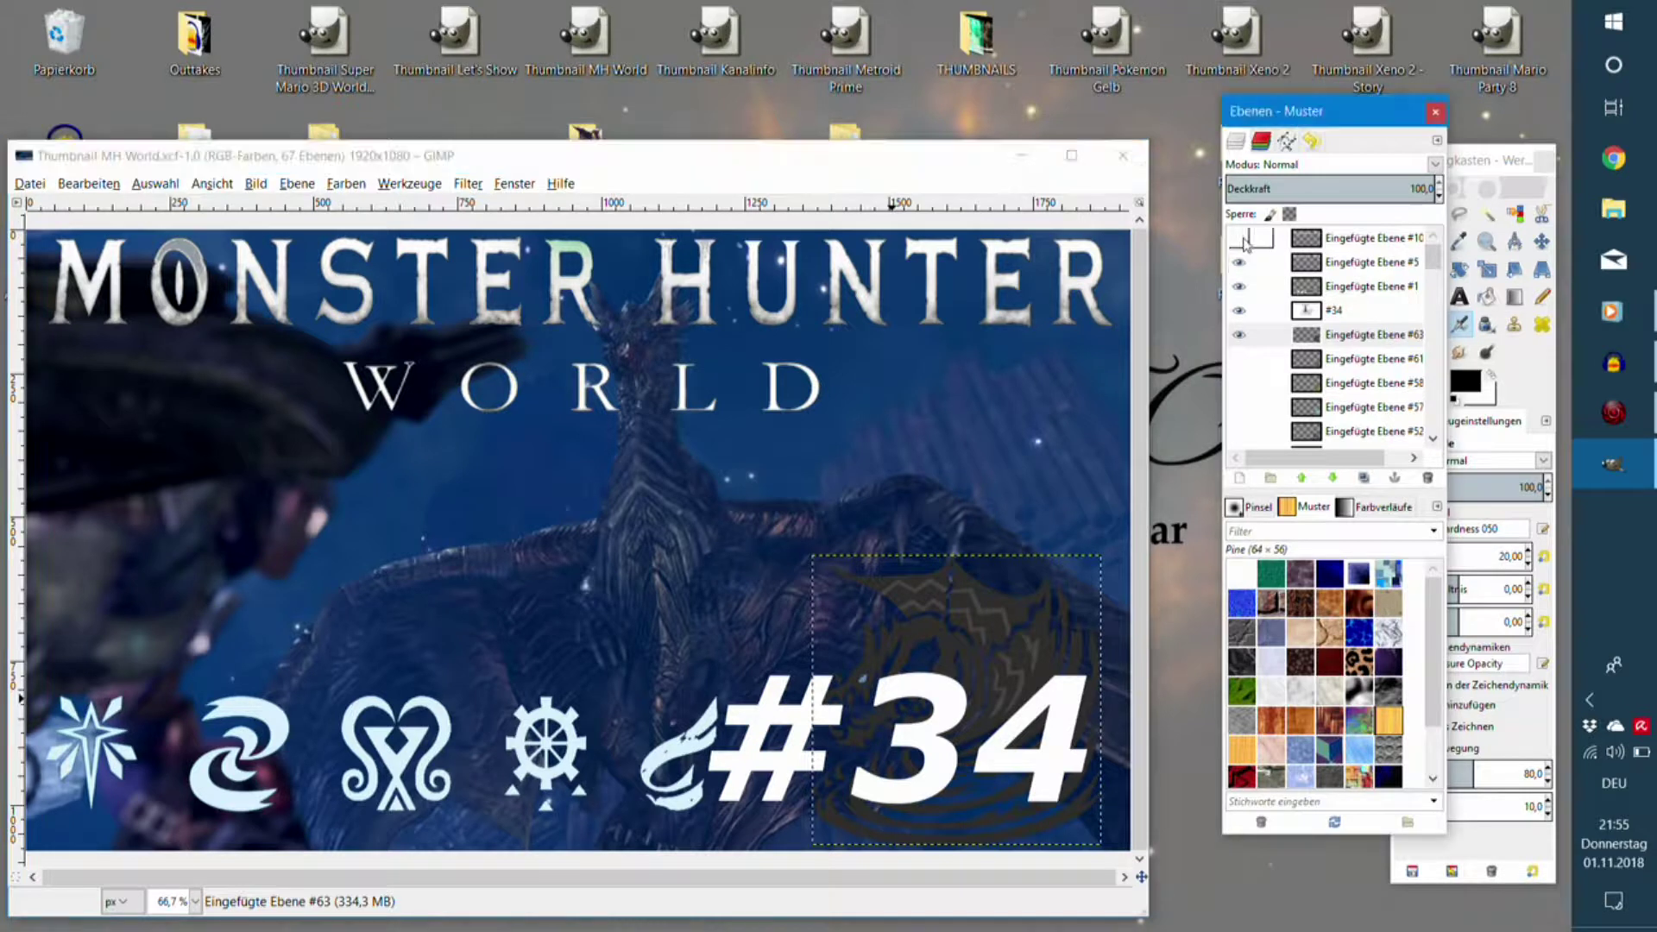
click(1238, 237)
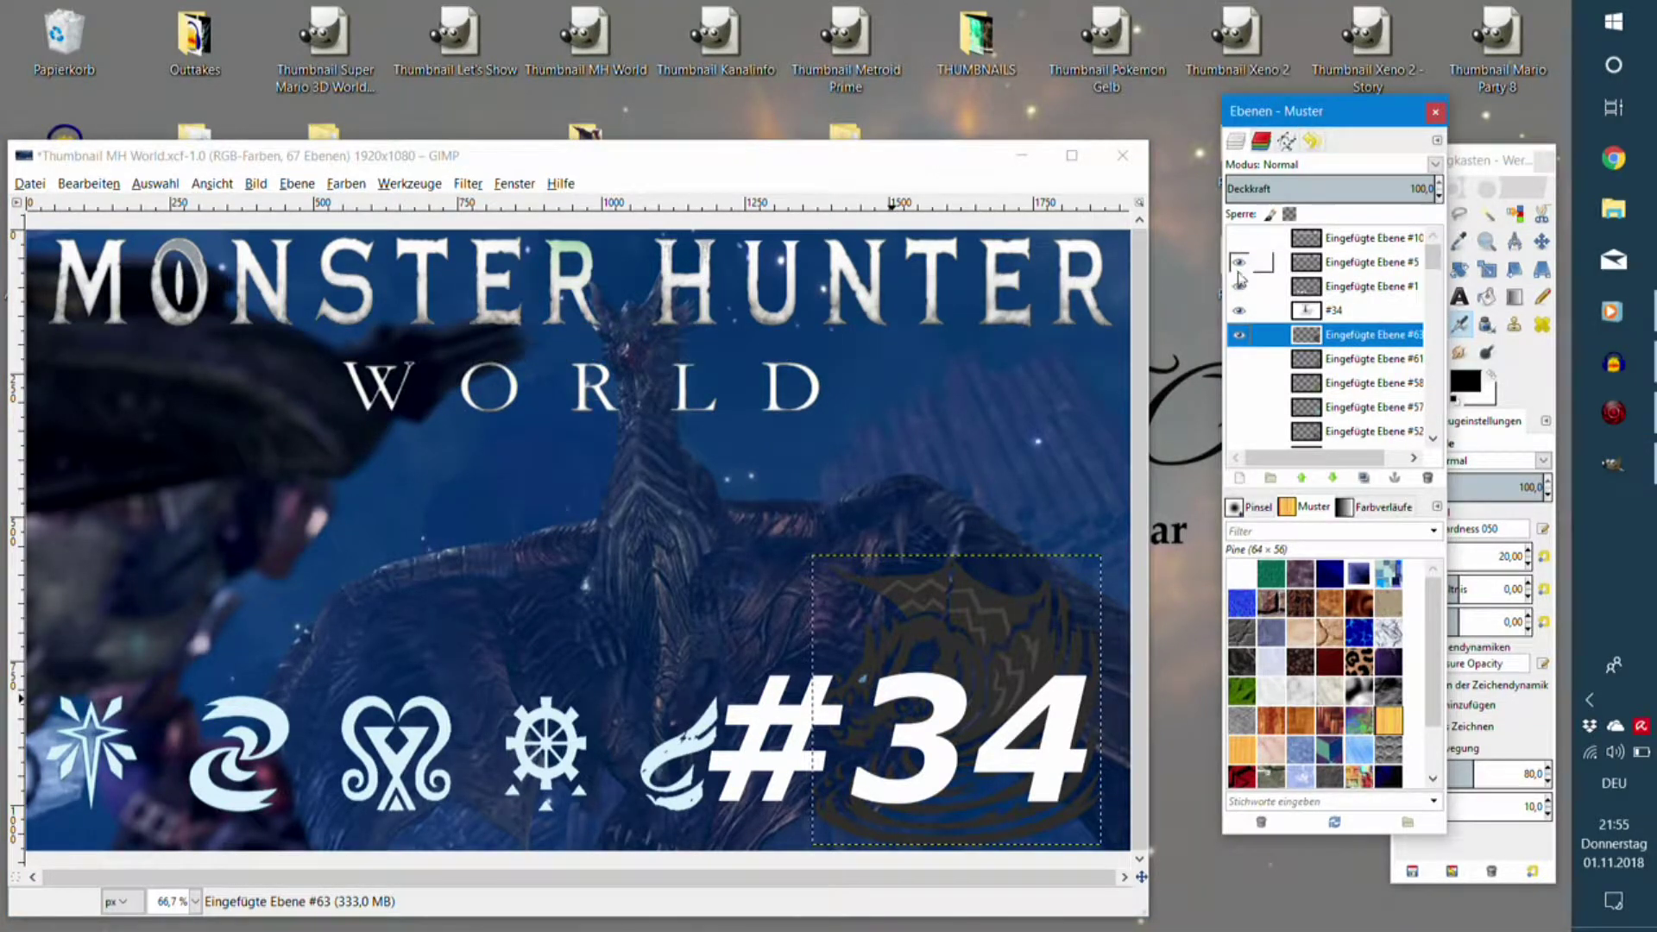
click(1239, 311)
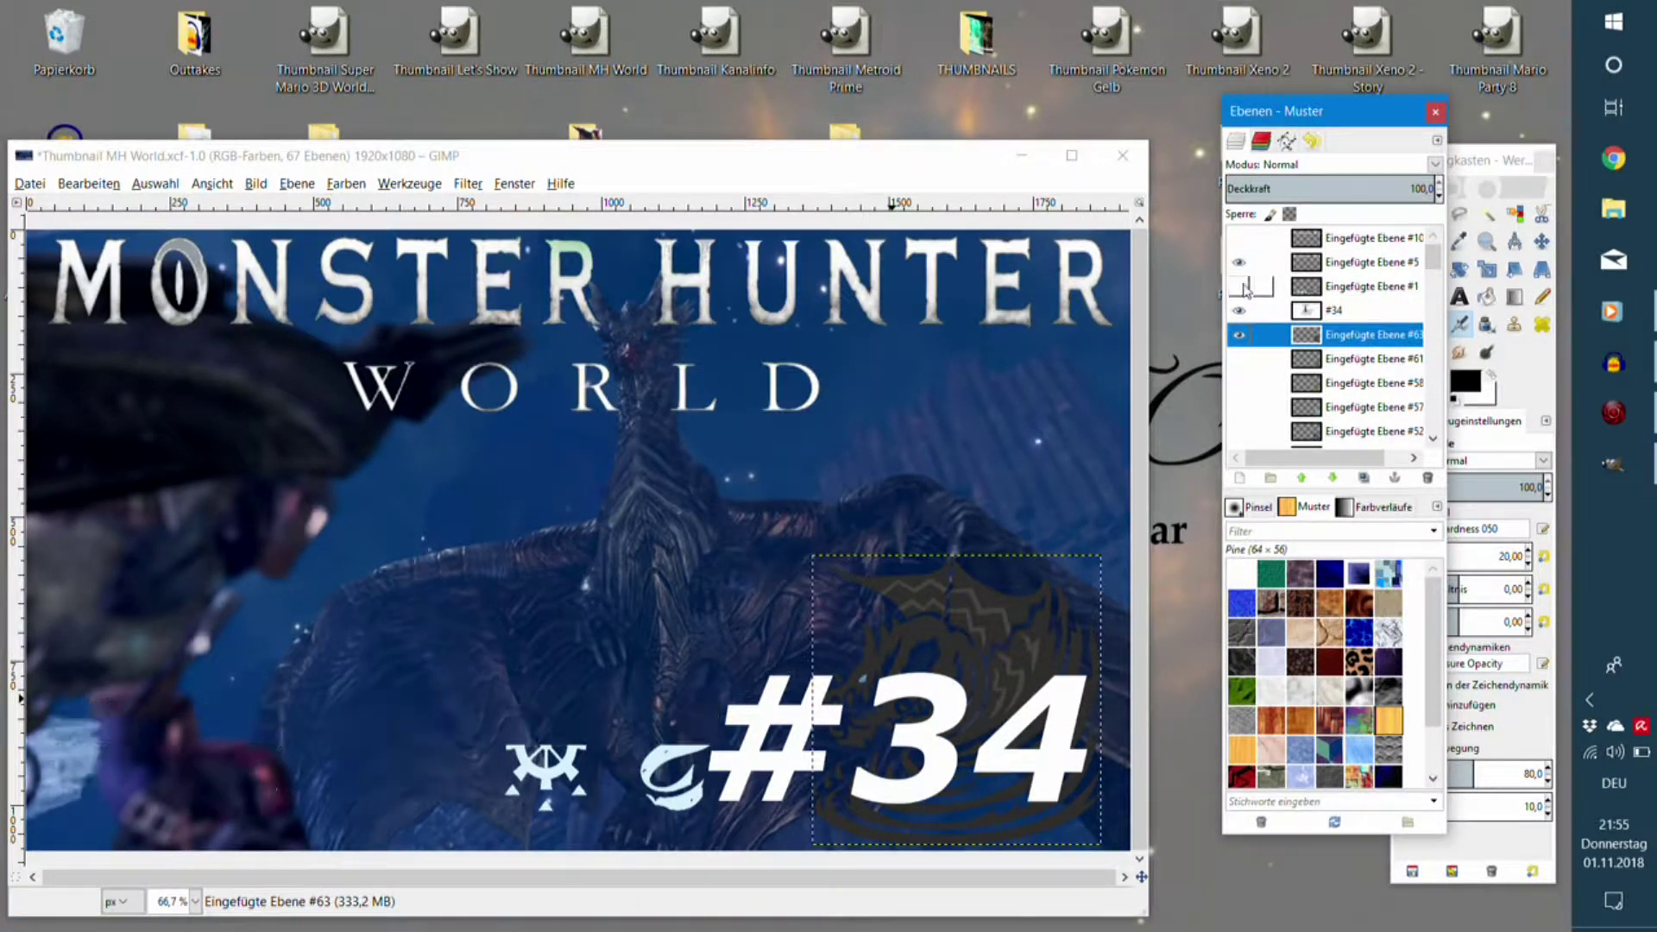
click(1239, 311)
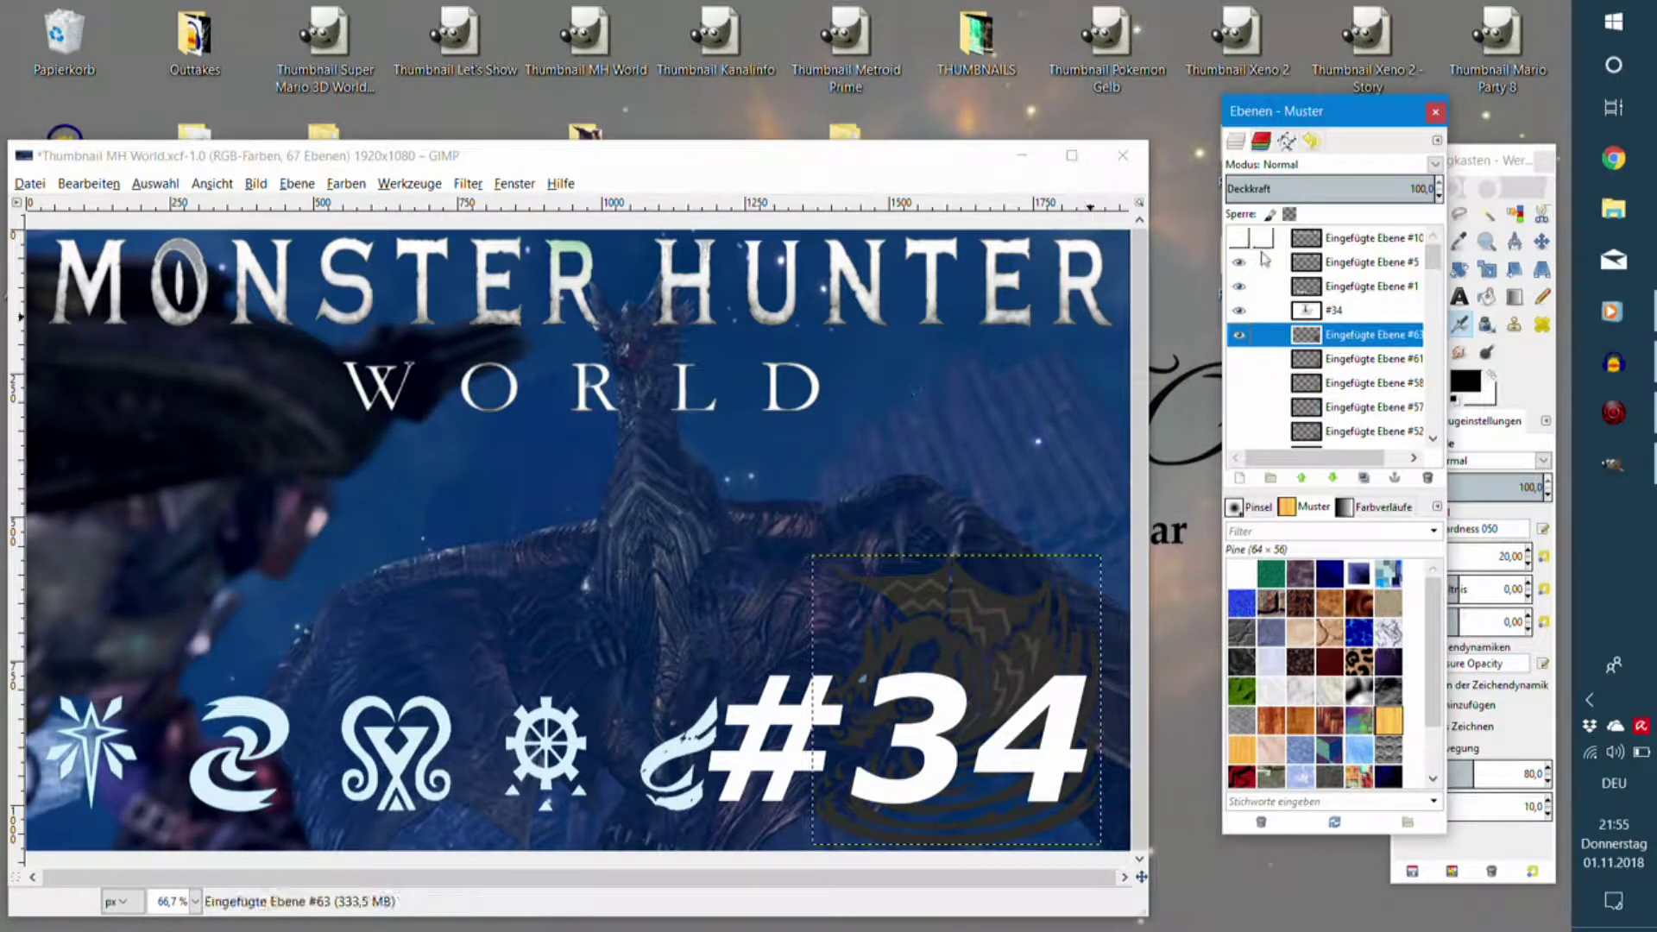
click(1343, 311)
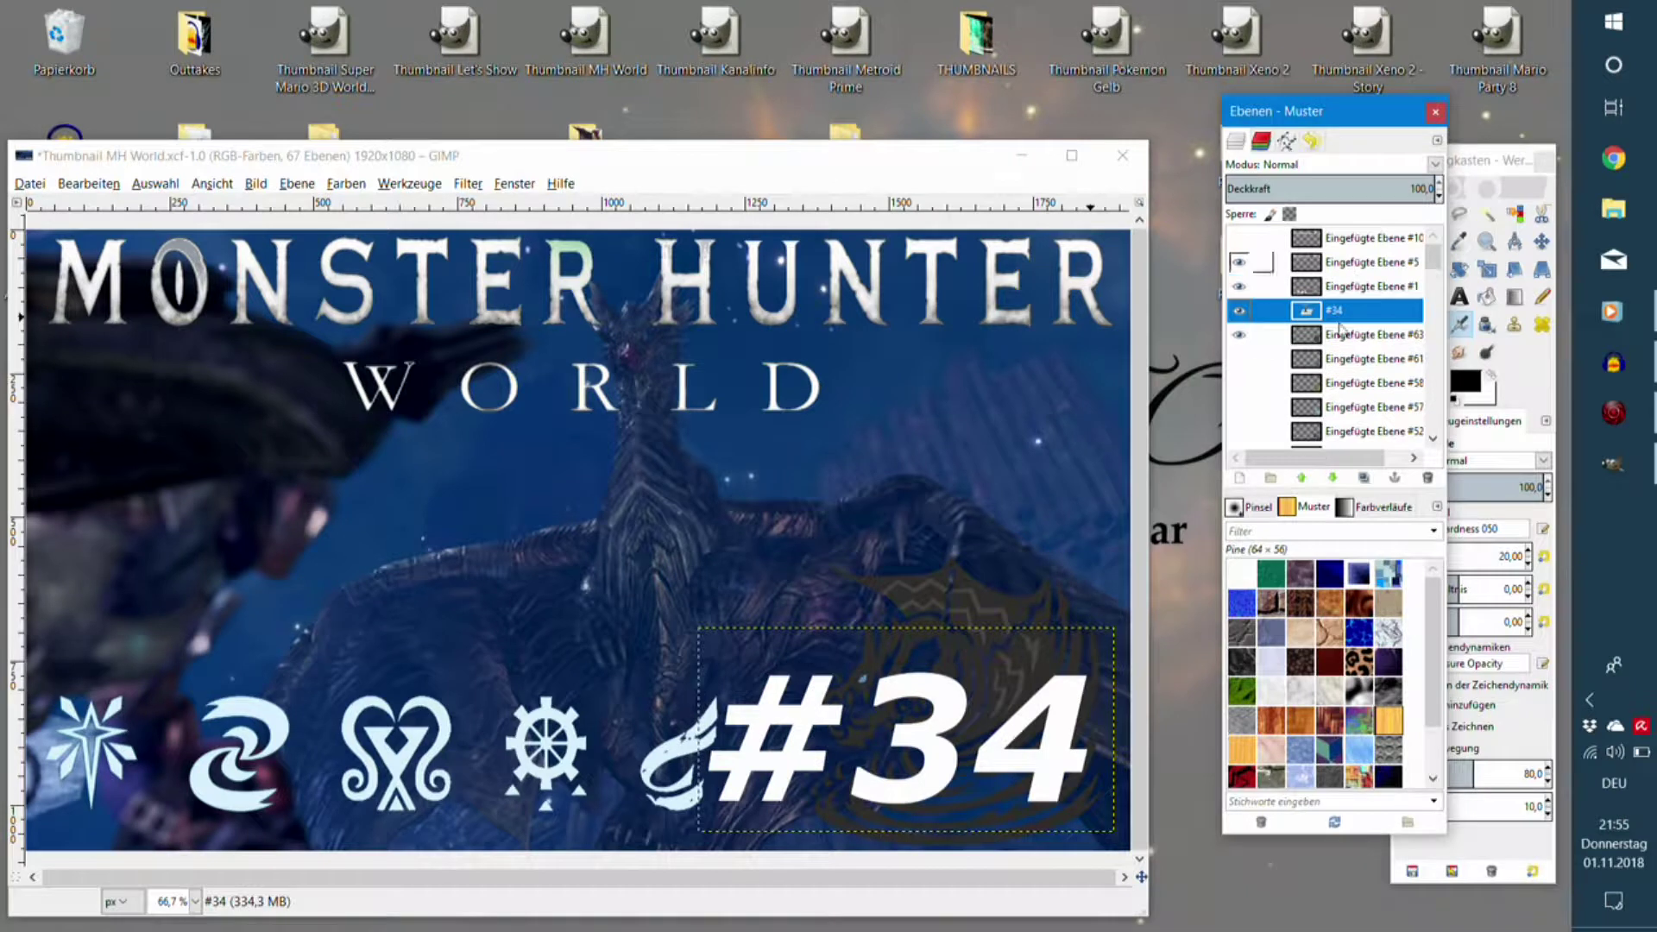
scroll(1334, 321, down, 1)
scroll(1334, 321, down, 2)
scroll(1336, 321, up, 2)
scroll(1335, 321, up, 1)
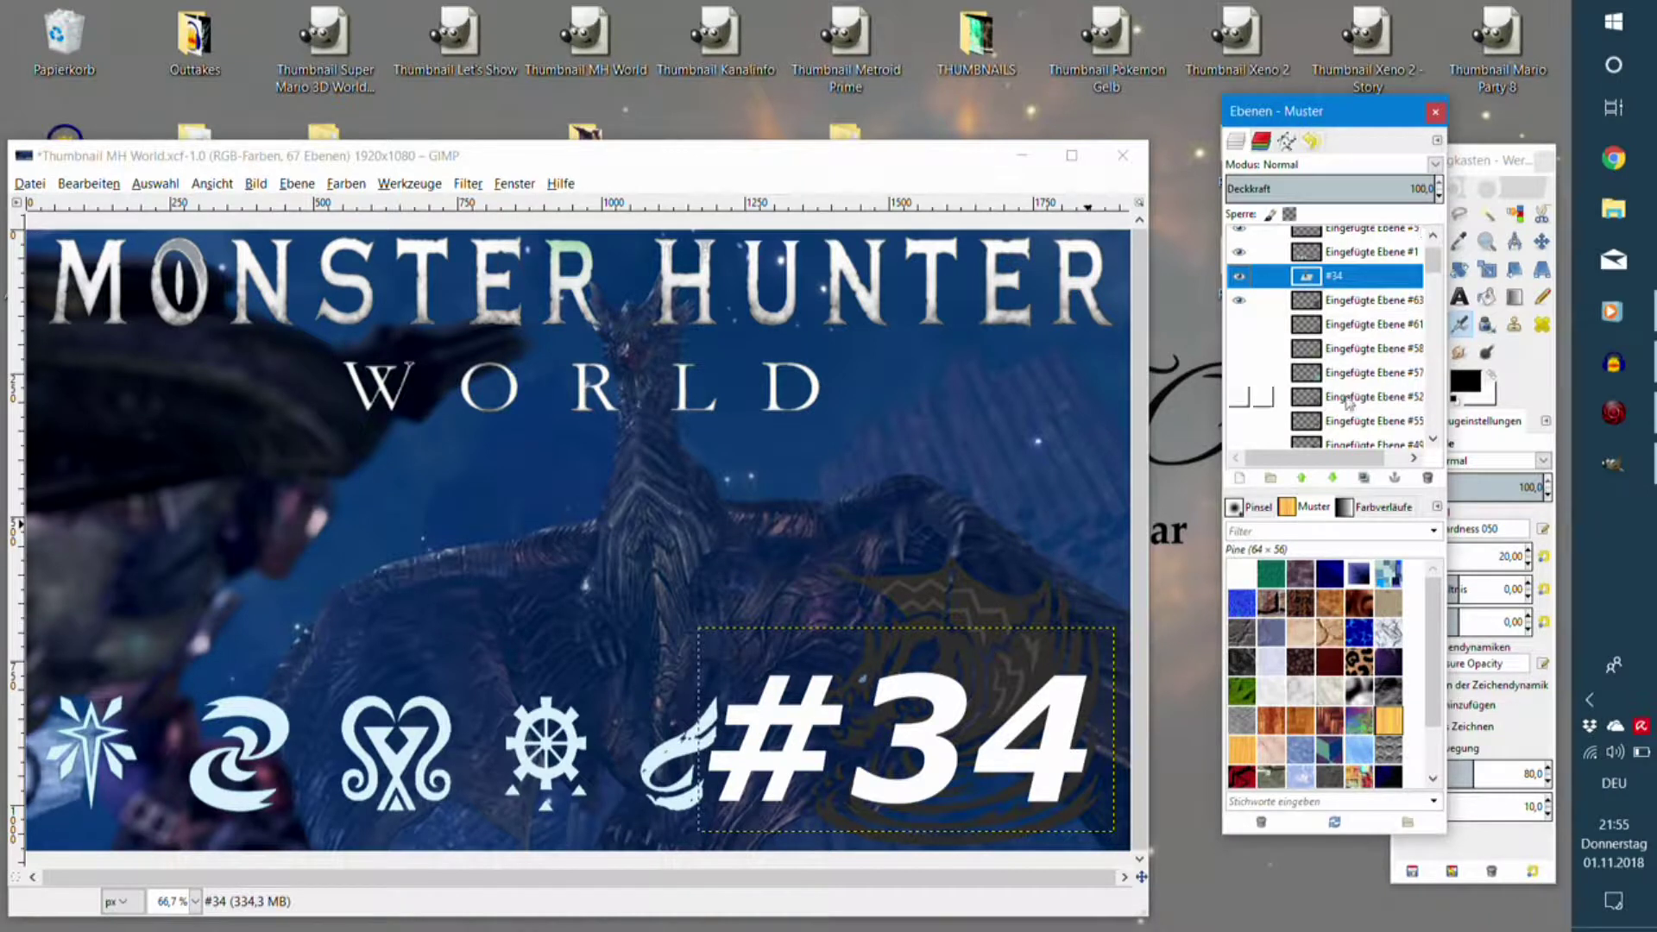
scroll(1339, 251, up, 2)
click(1336, 247)
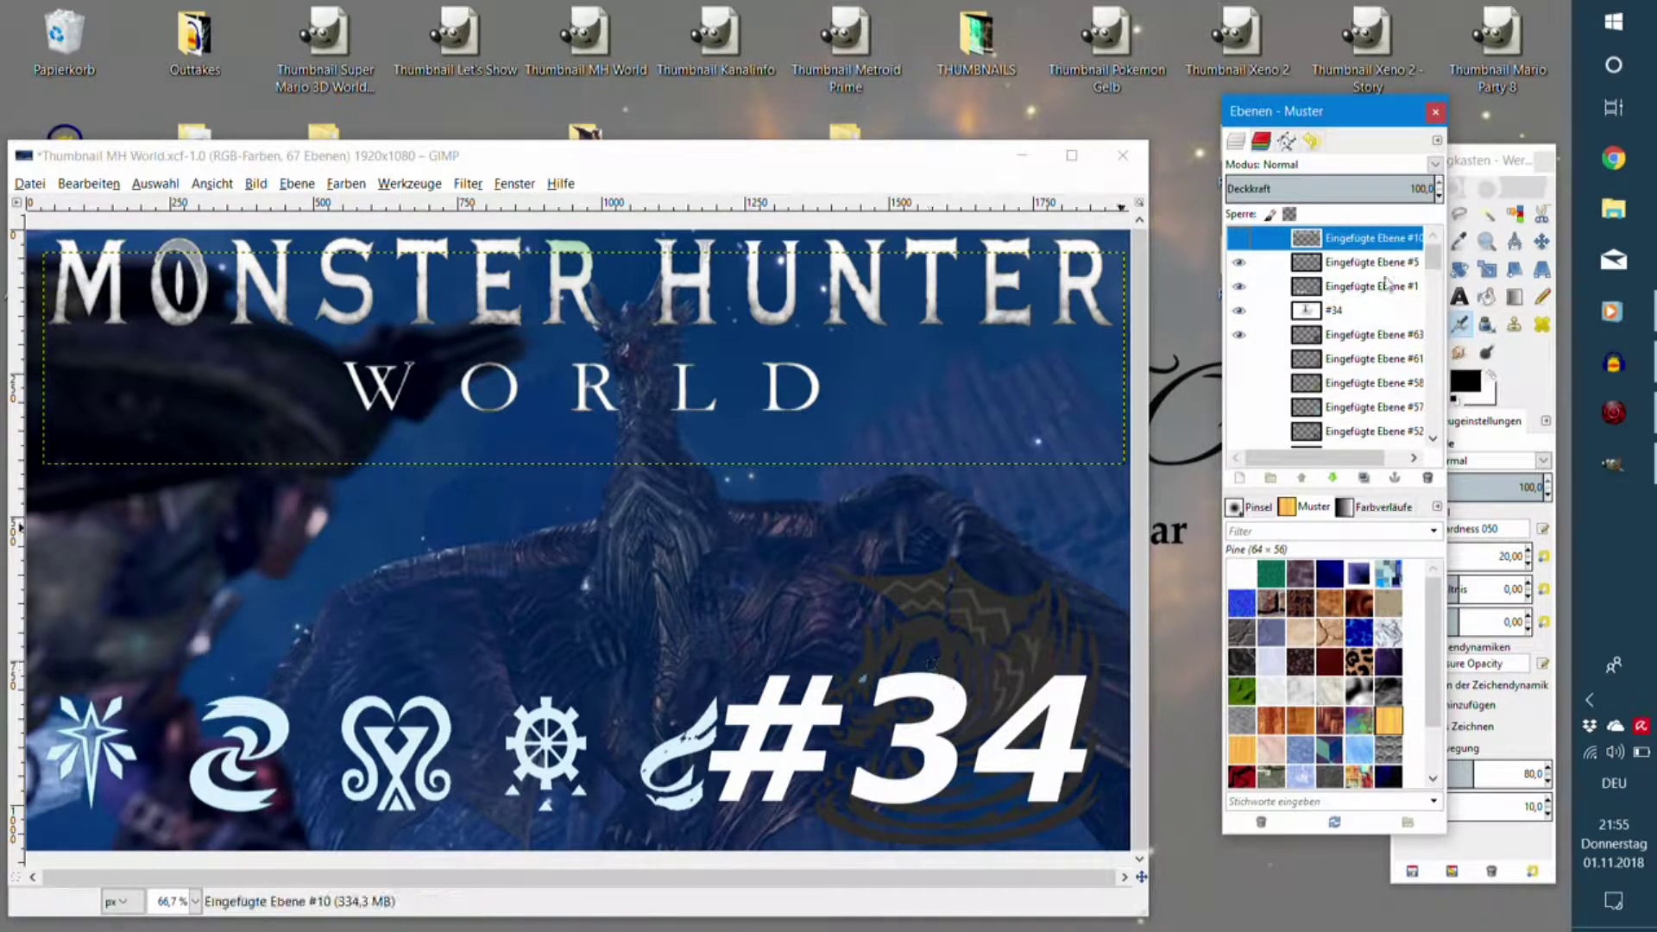
click(1239, 359)
scroll(1294, 371, down, 3)
scroll(1321, 371, down, 3)
scroll(1338, 372, down, 3)
scroll(1338, 371, down, 3)
scroll(1333, 366, down, 3)
scroll(1329, 362, down, 3)
scroll(1324, 356, down, 3)
scroll(1324, 359, up, 3)
scroll(1337, 371, up, 3)
scroll(1355, 388, up, 3)
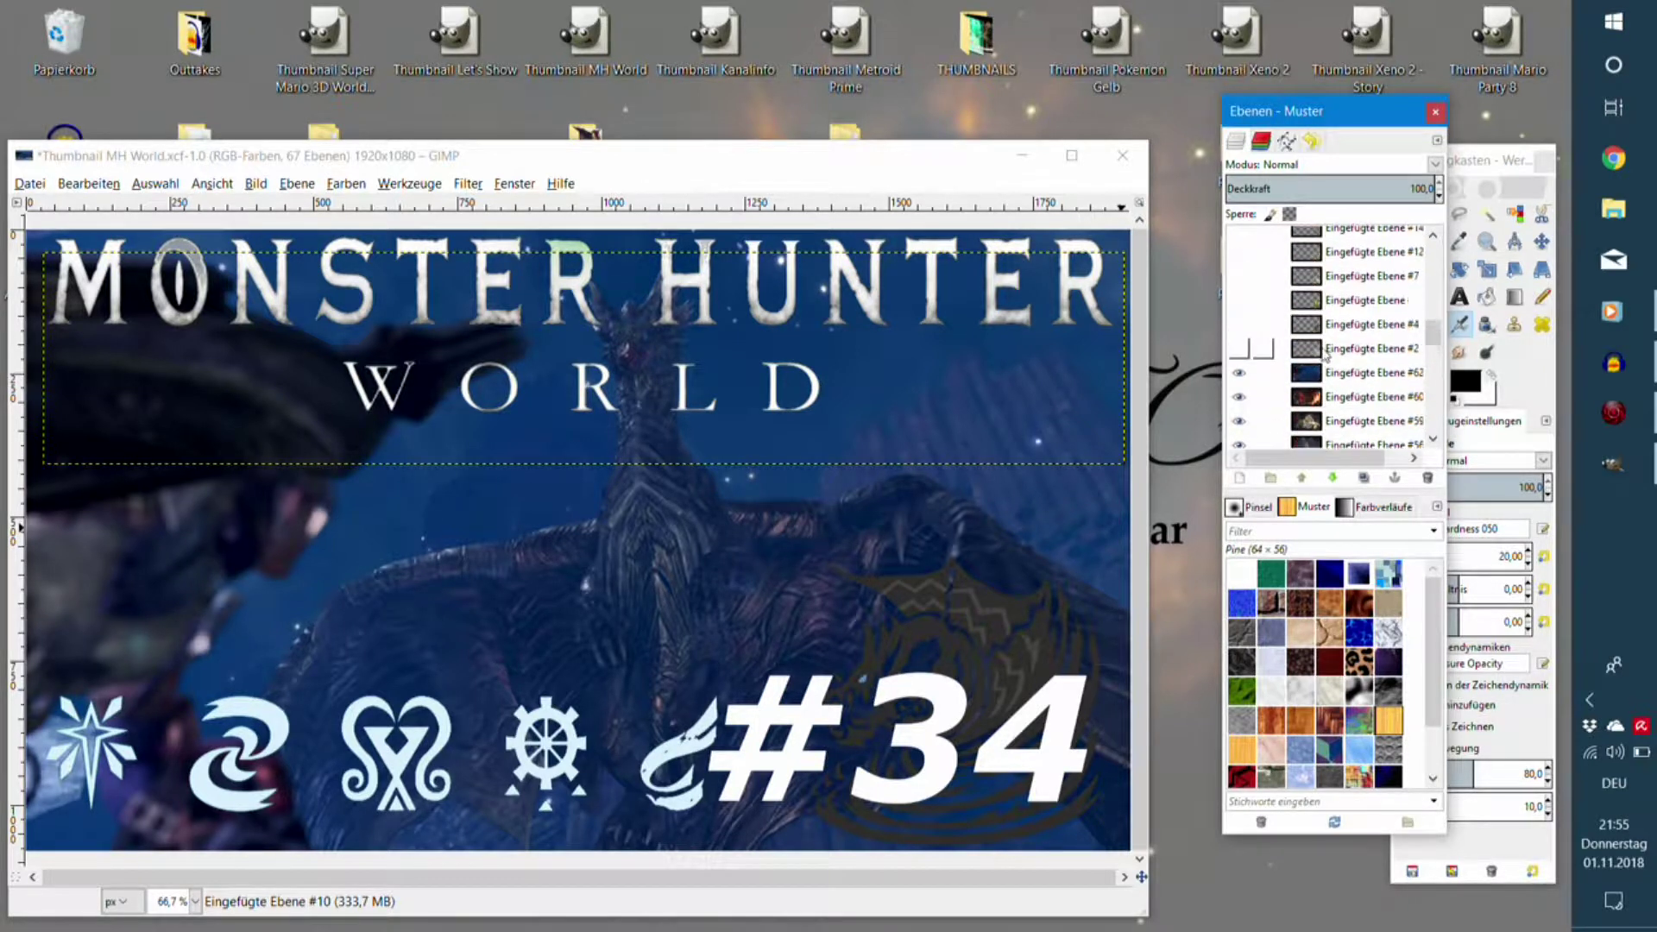
click(1364, 373)
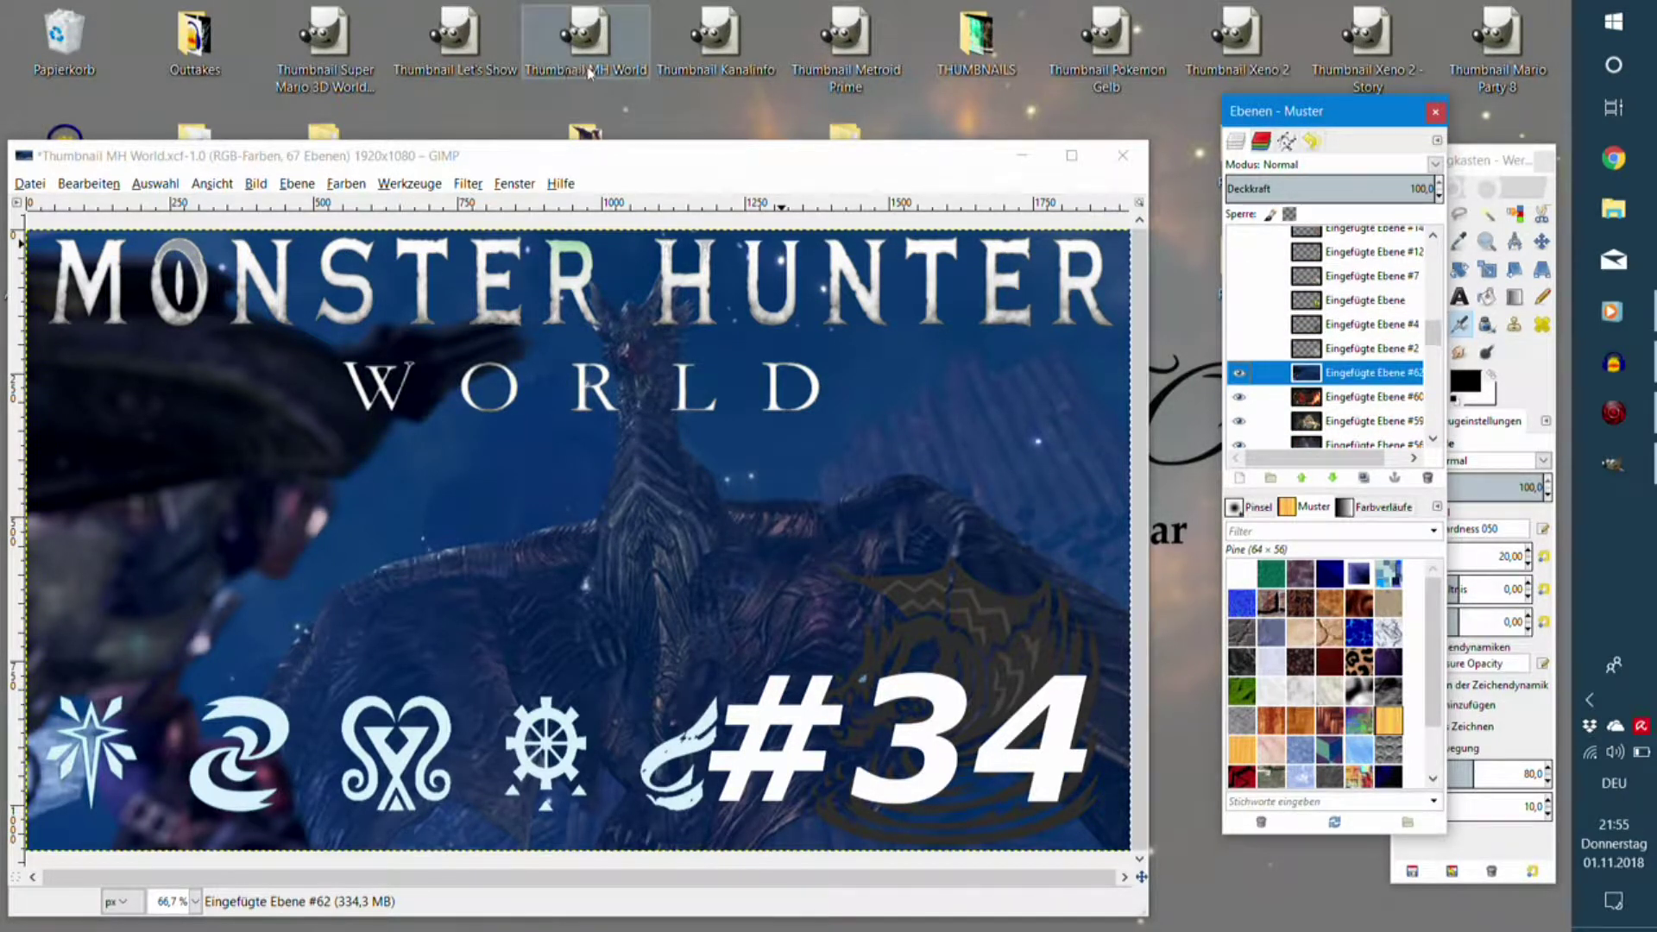
Open the Part 35 folder and start playing the Part 35 episode video.
double_click(588, 132)
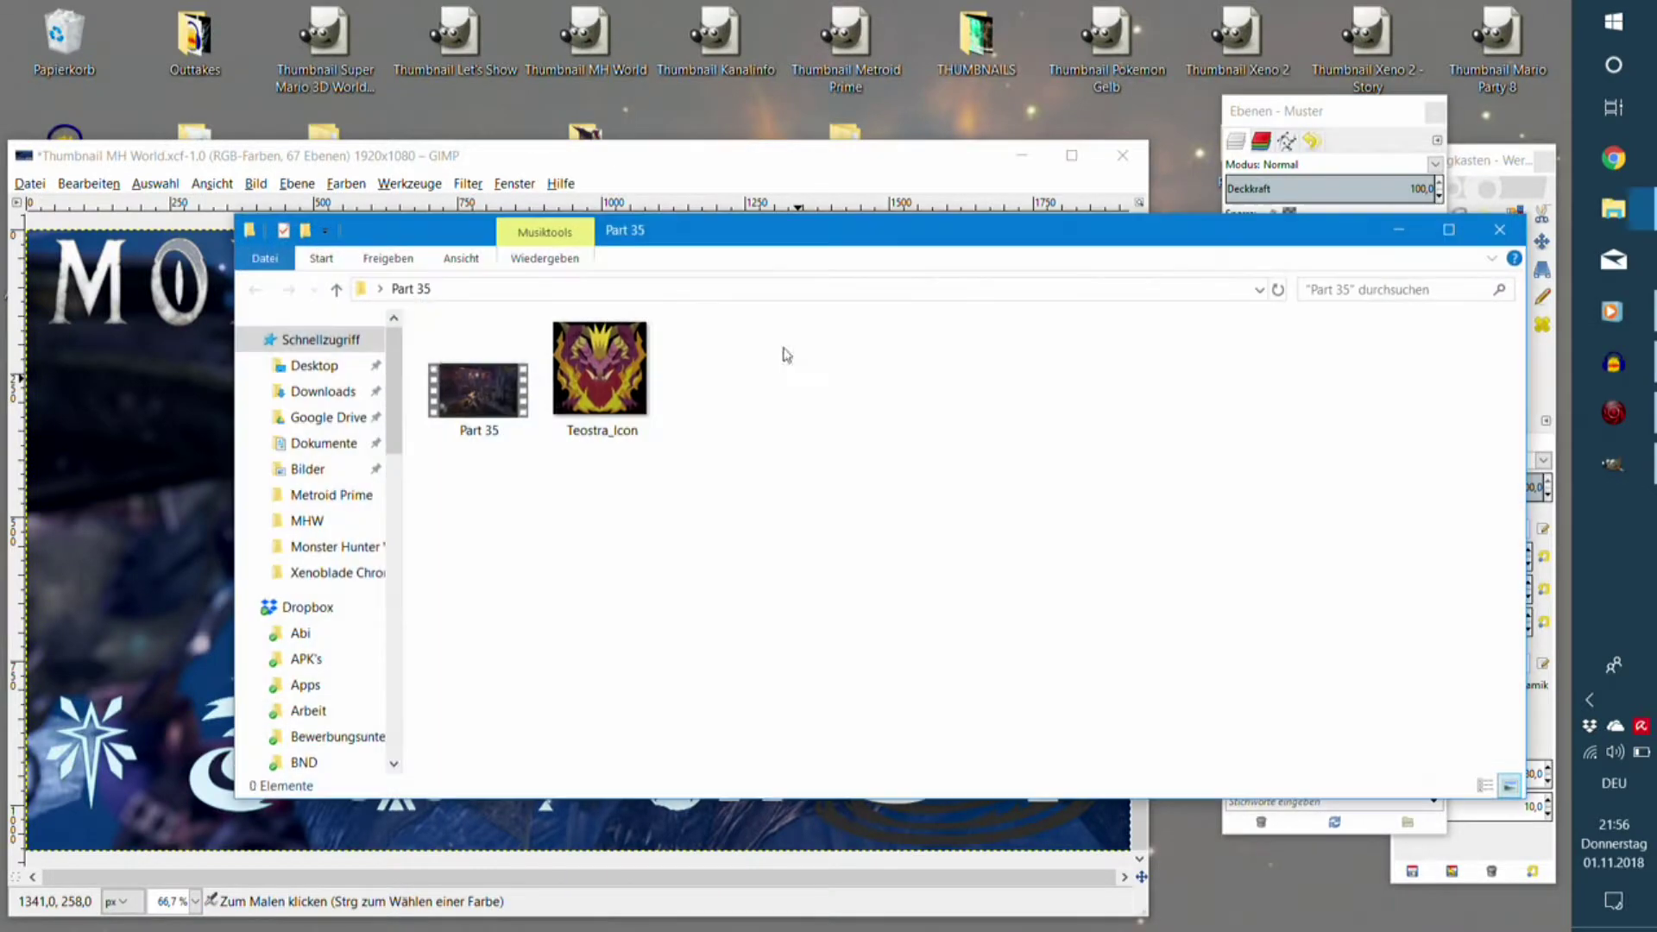
double_click(457, 352)
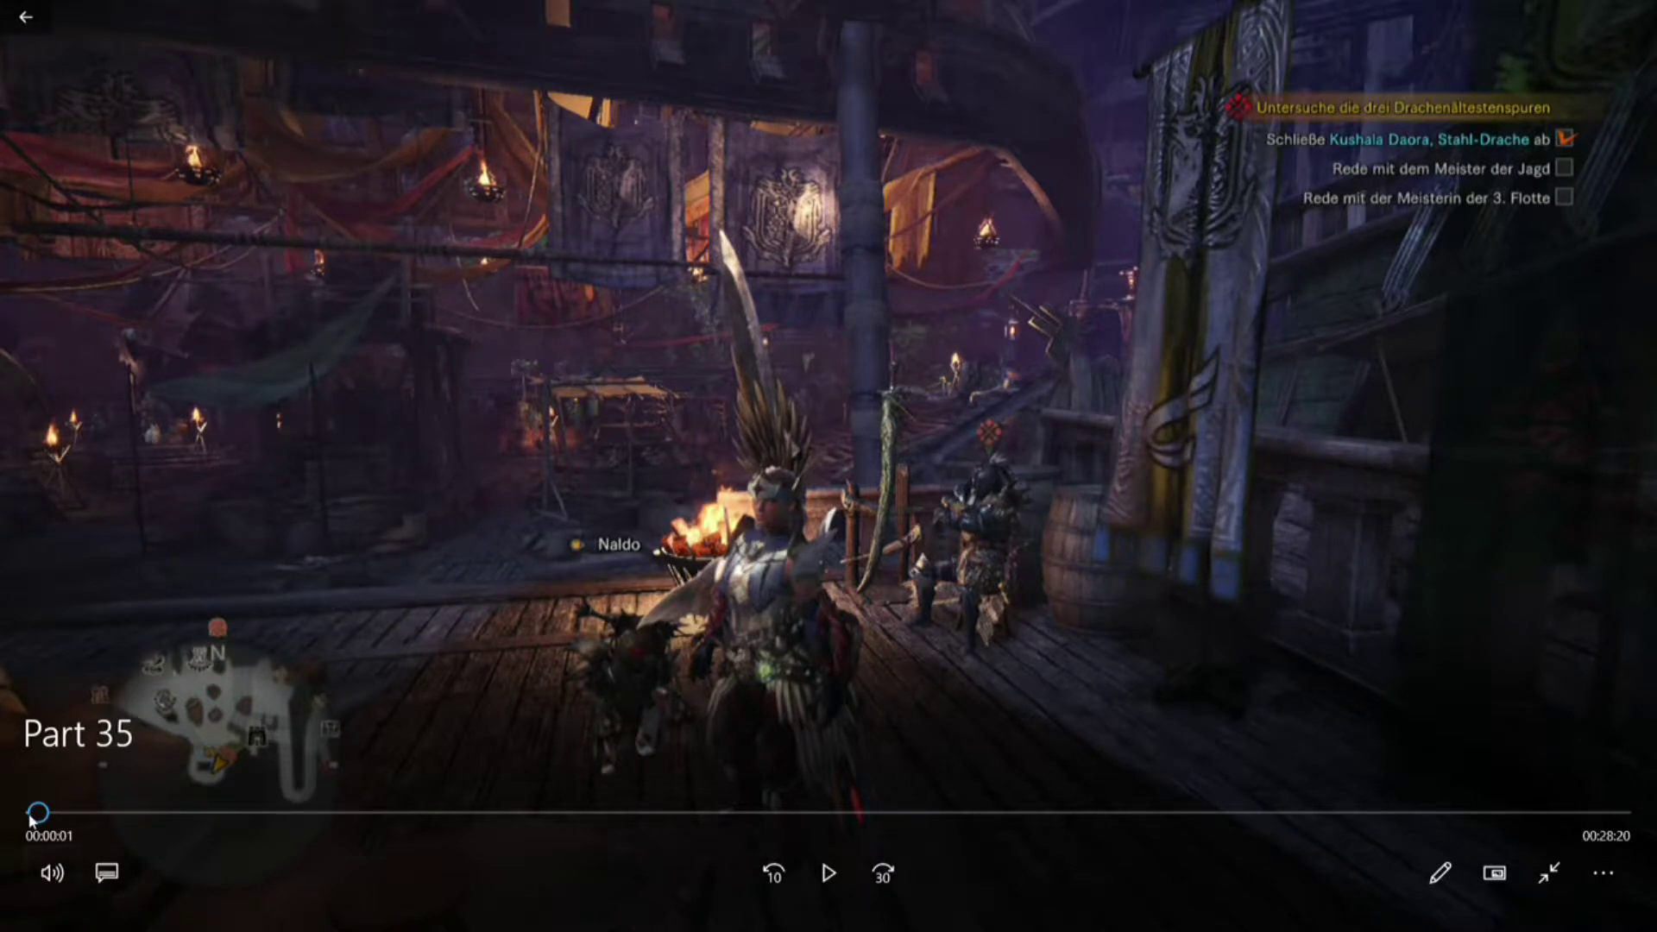
Scrub the Part 35 video to Teostra's close-up near 05:44, then return to GIMP.
drag(34, 820, 302, 741)
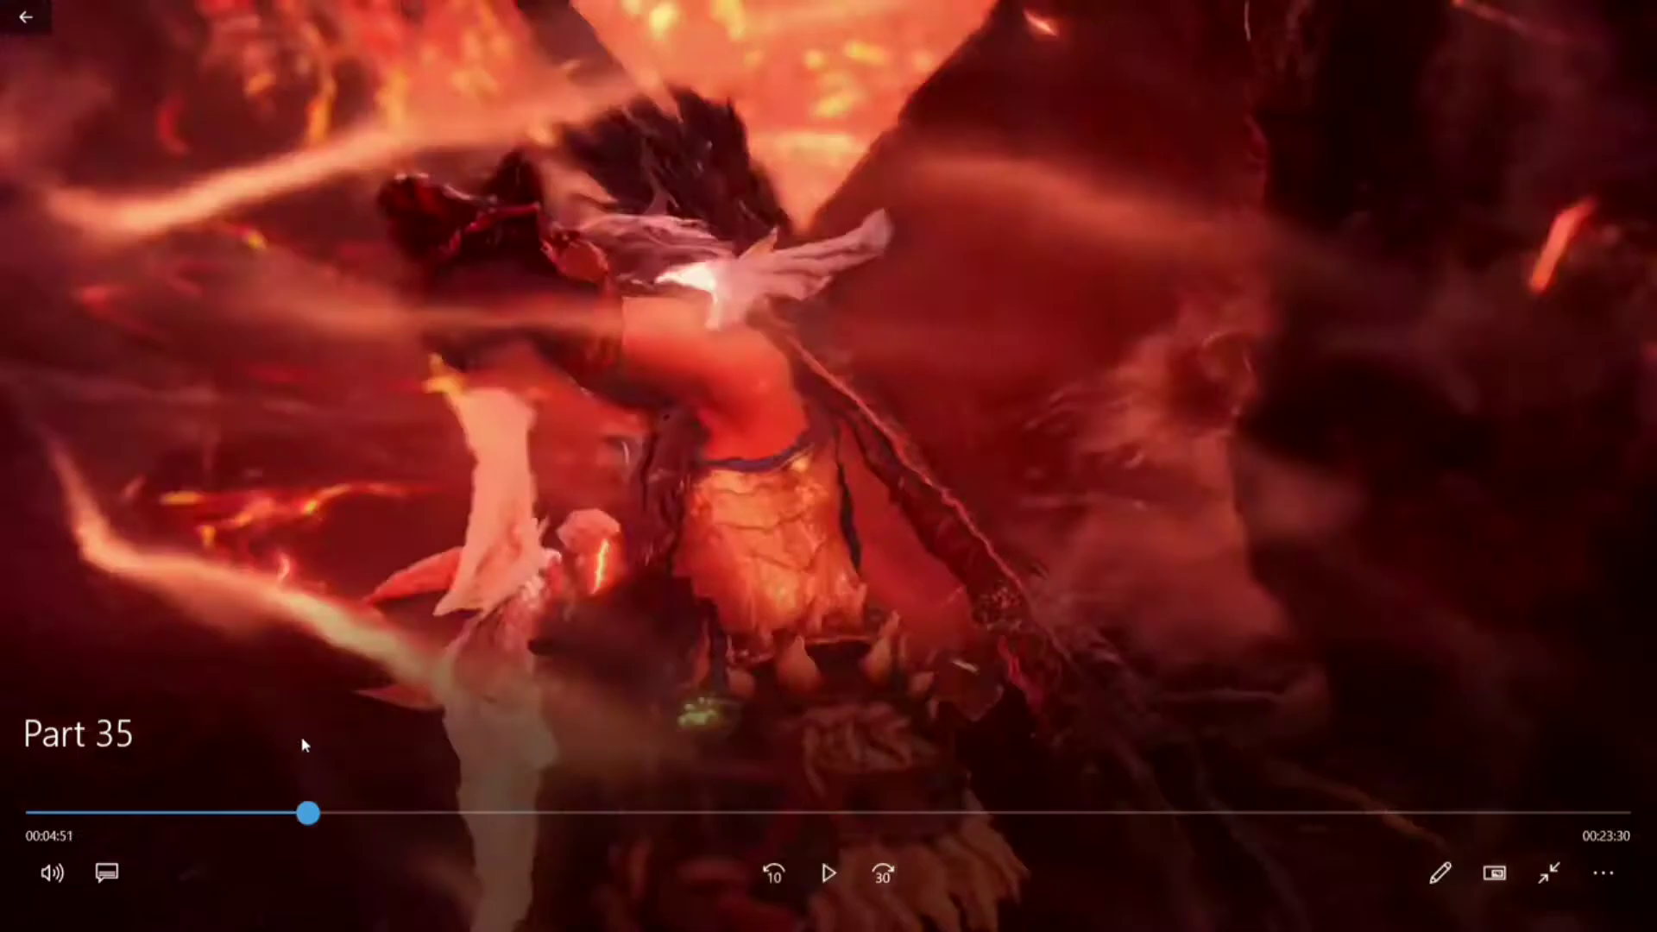
drag(302, 732, 351, 752)
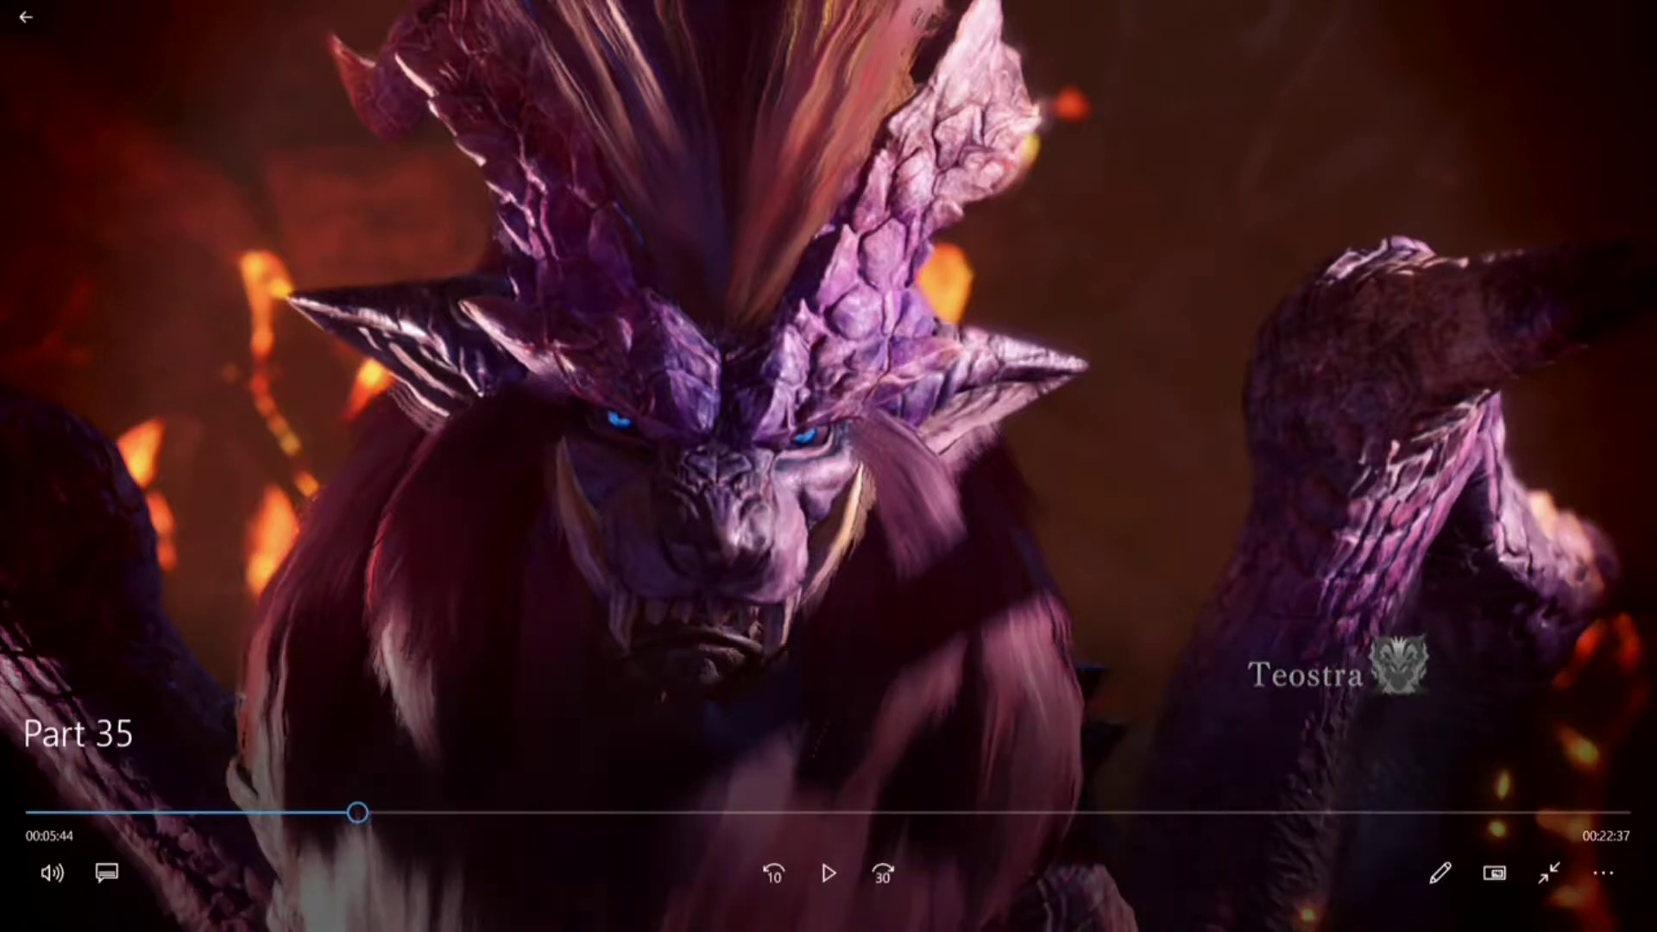
click(1638, 469)
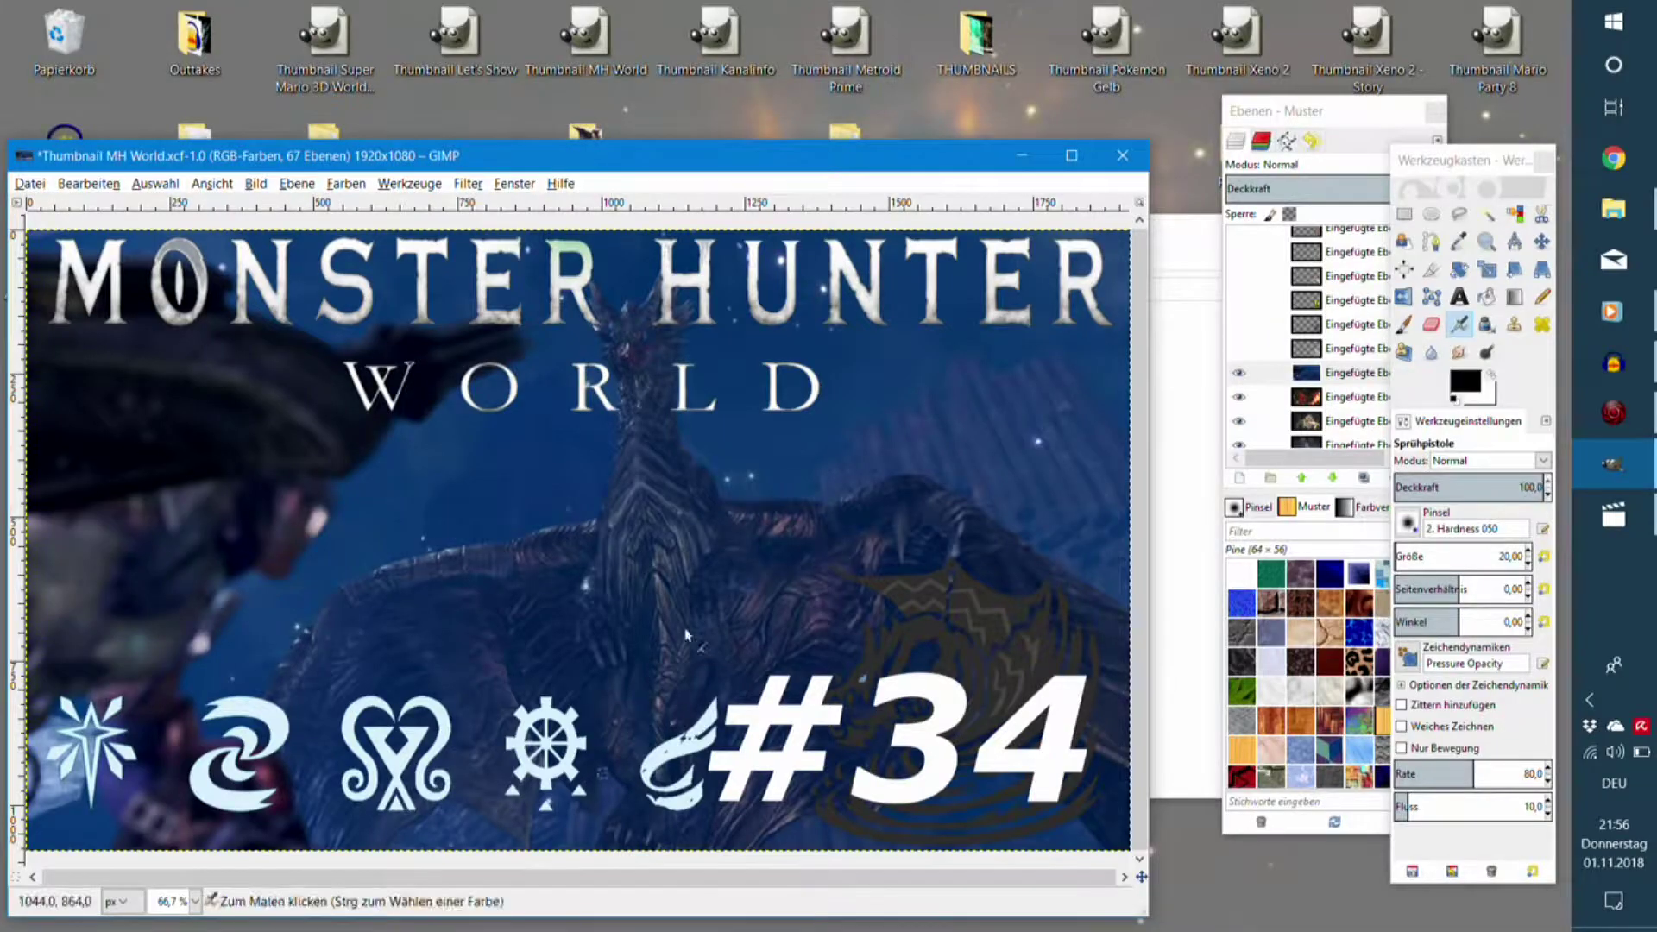
Paste the Teostra frame as a new layer, moved below the title, symbols and #34.
click(1264, 372)
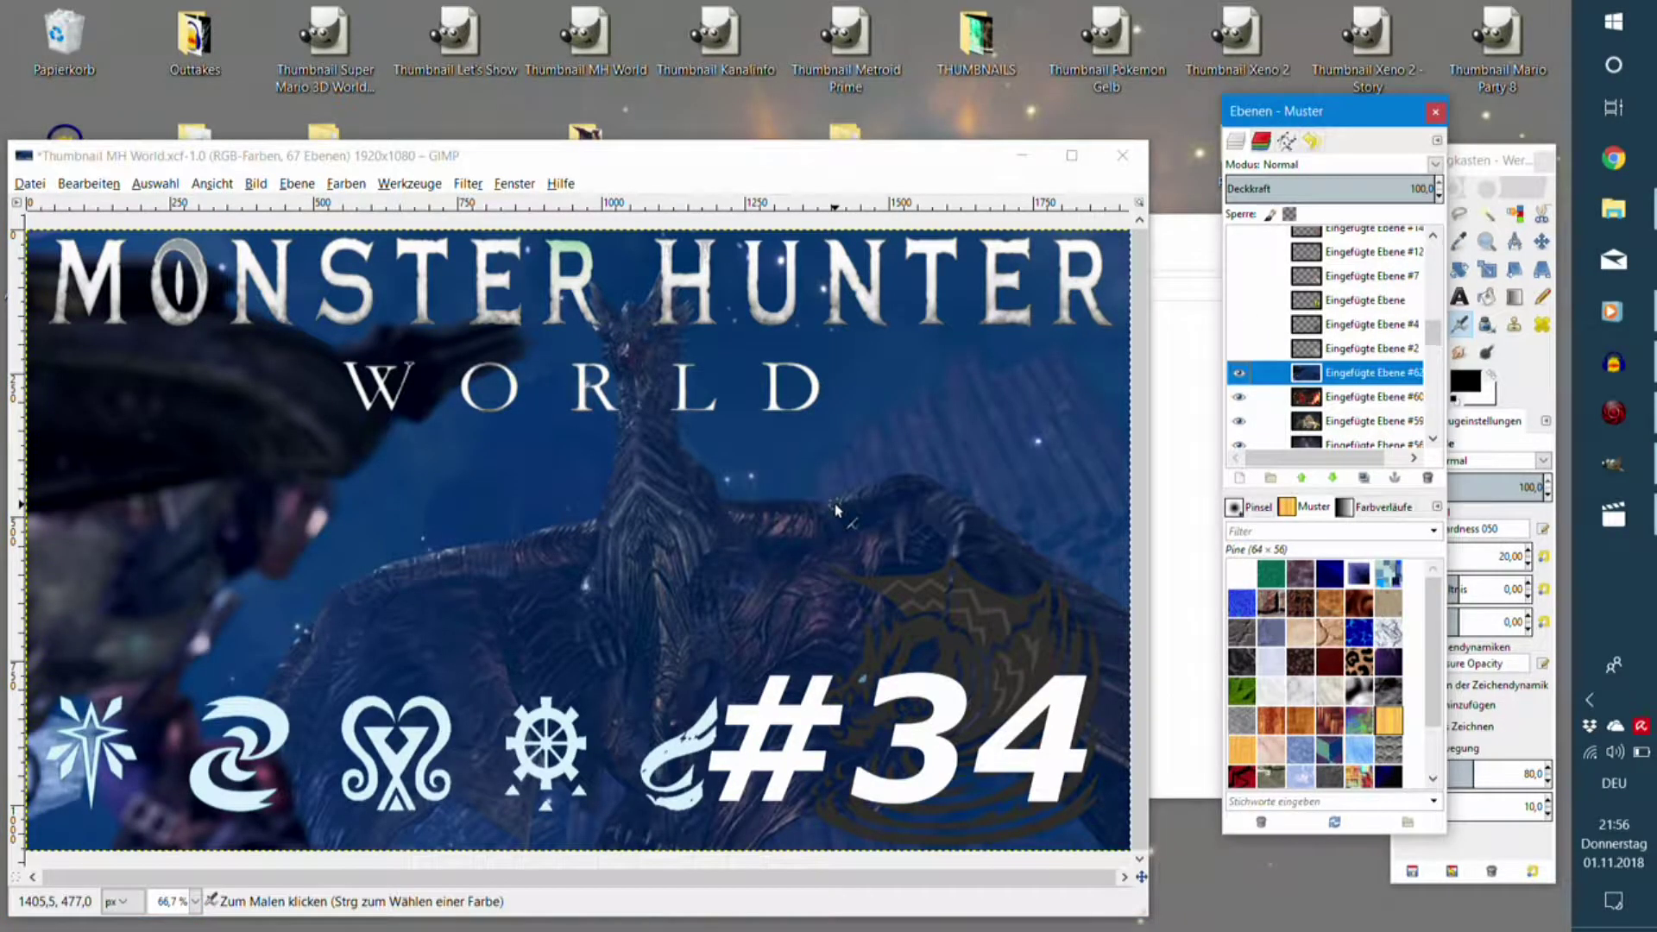
key(ctrl+v)
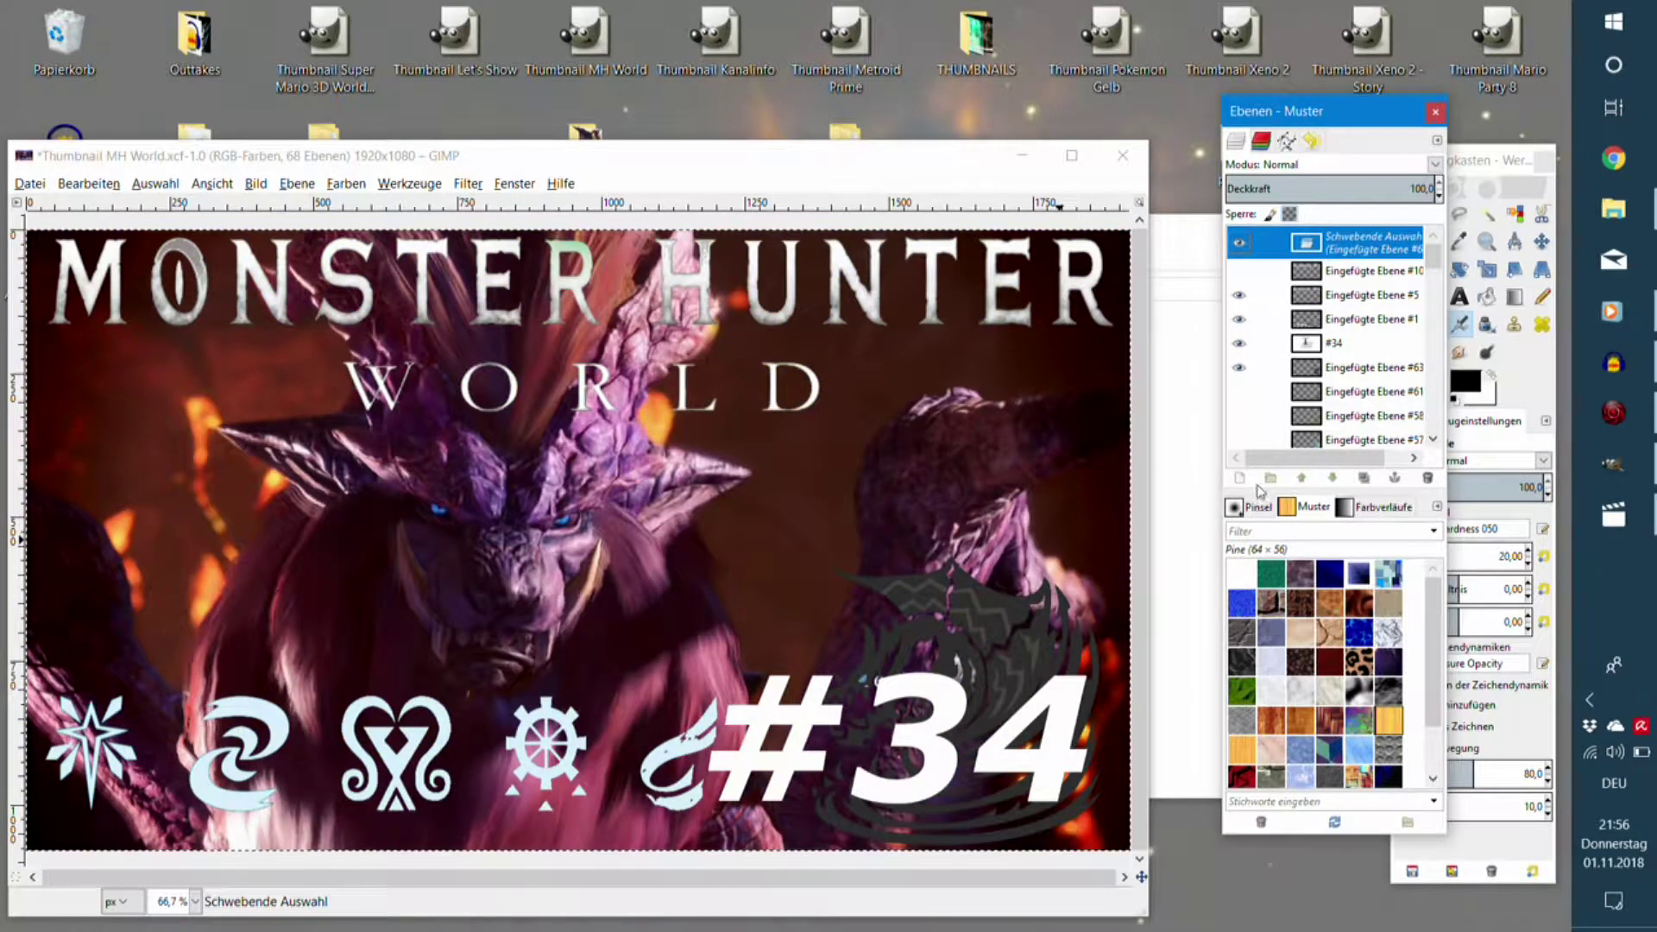
click(1243, 480)
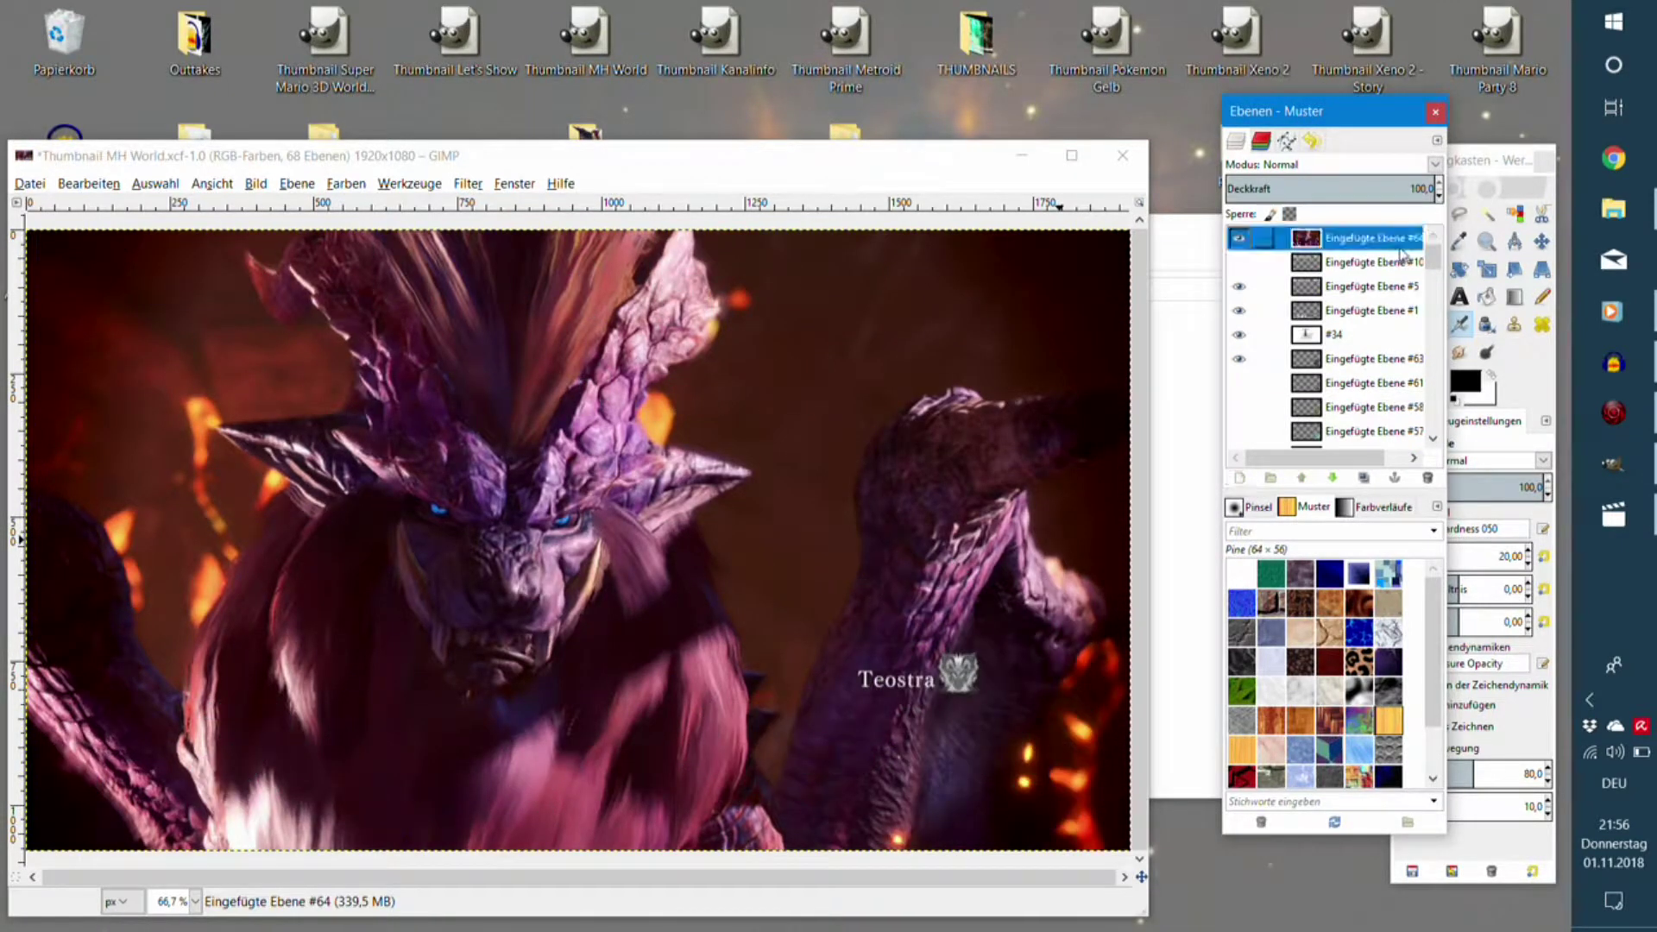
drag(1373, 435, 1366, 441)
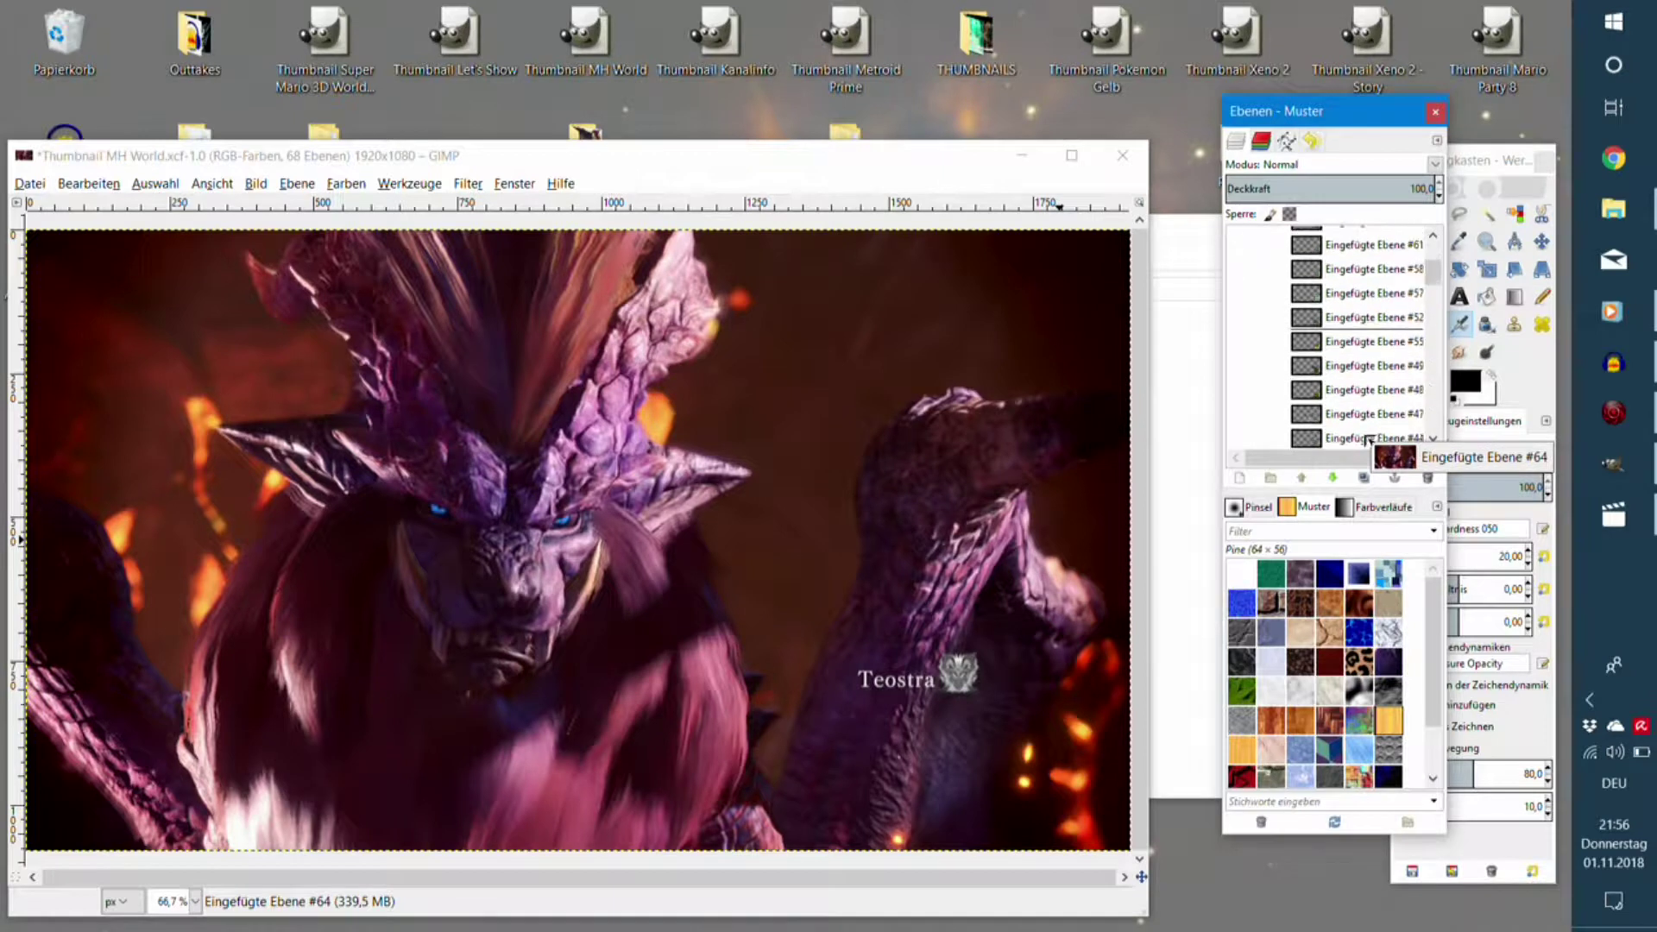
drag(1366, 440, 1366, 441)
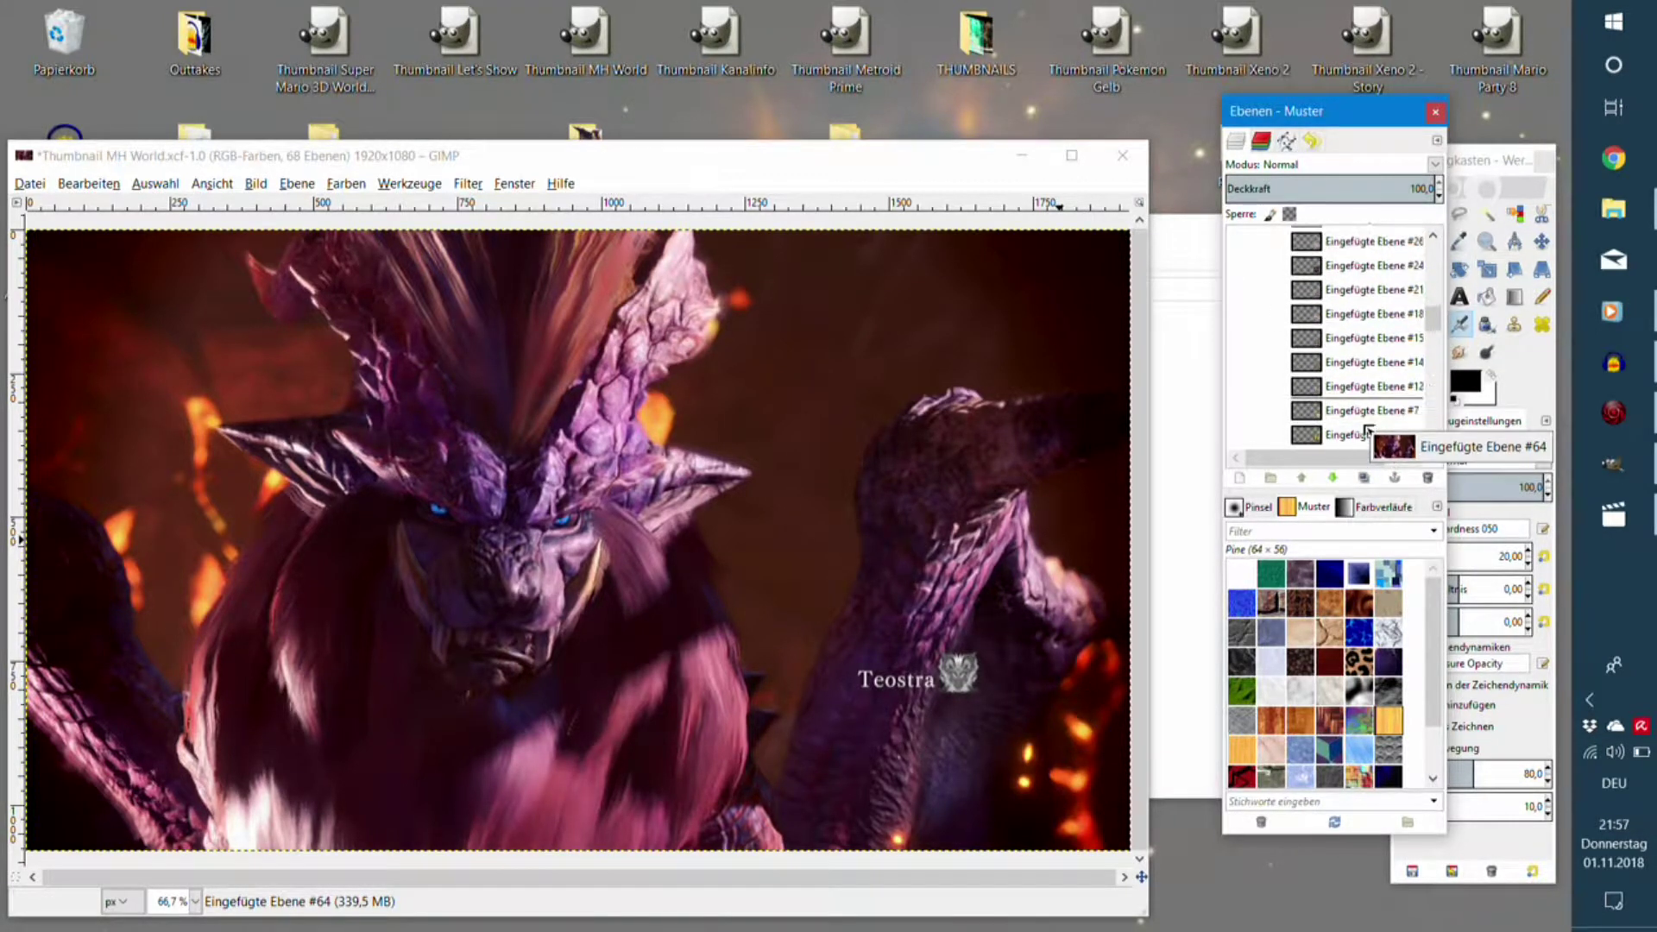
drag(1366, 440, 1366, 436)
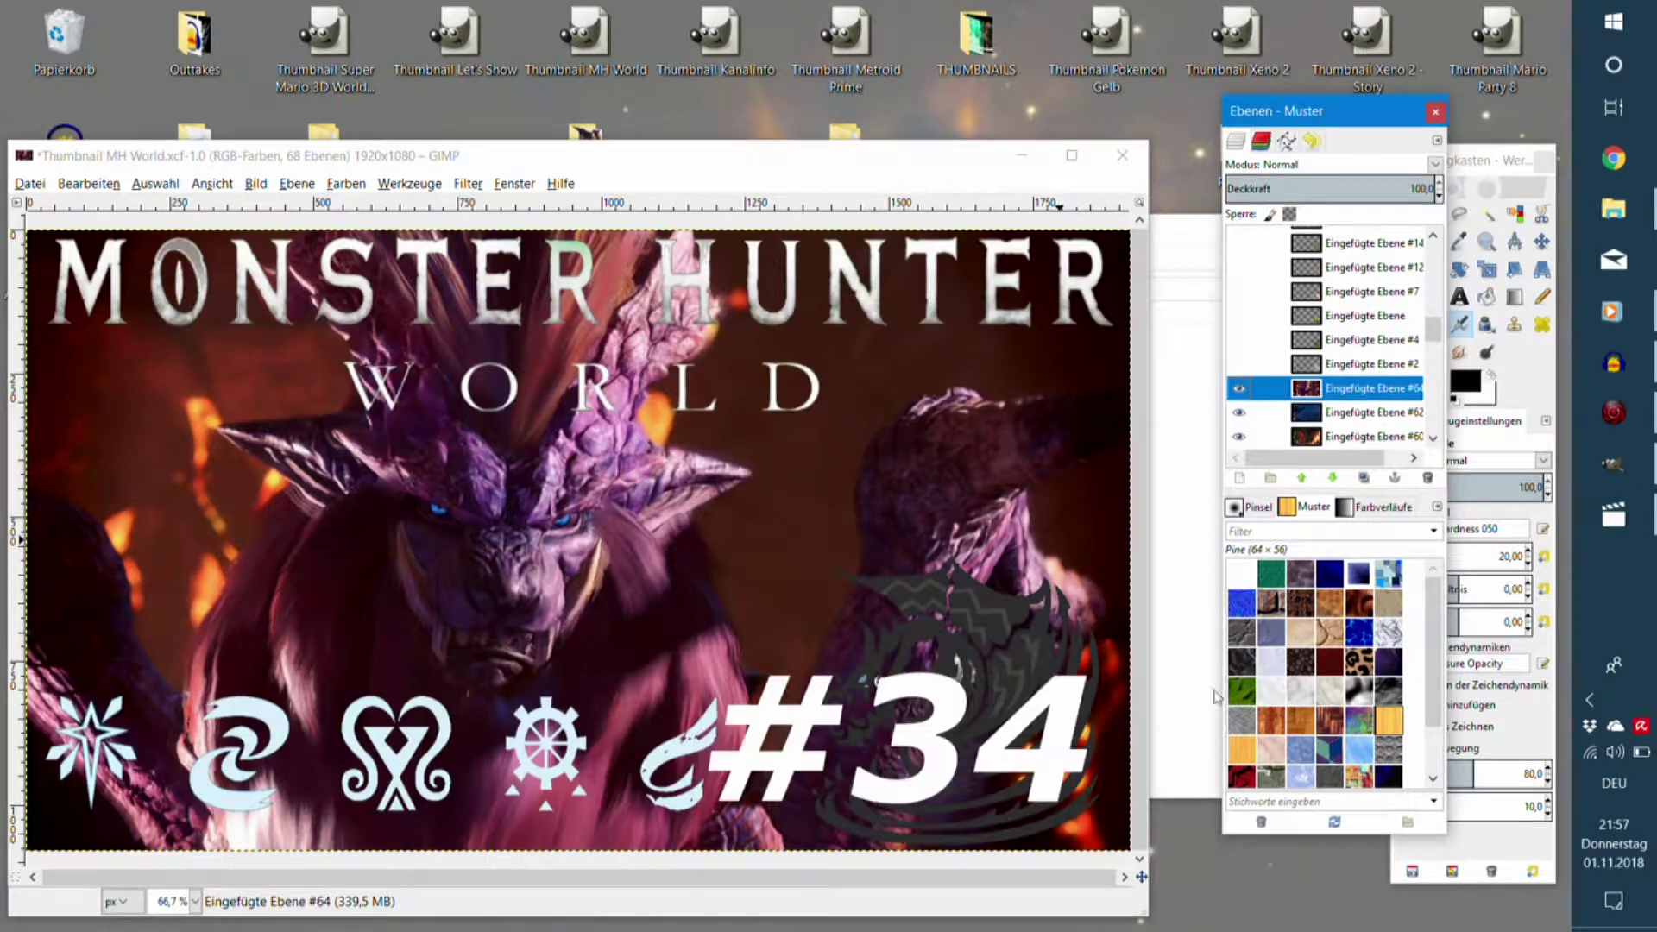
click(1460, 297)
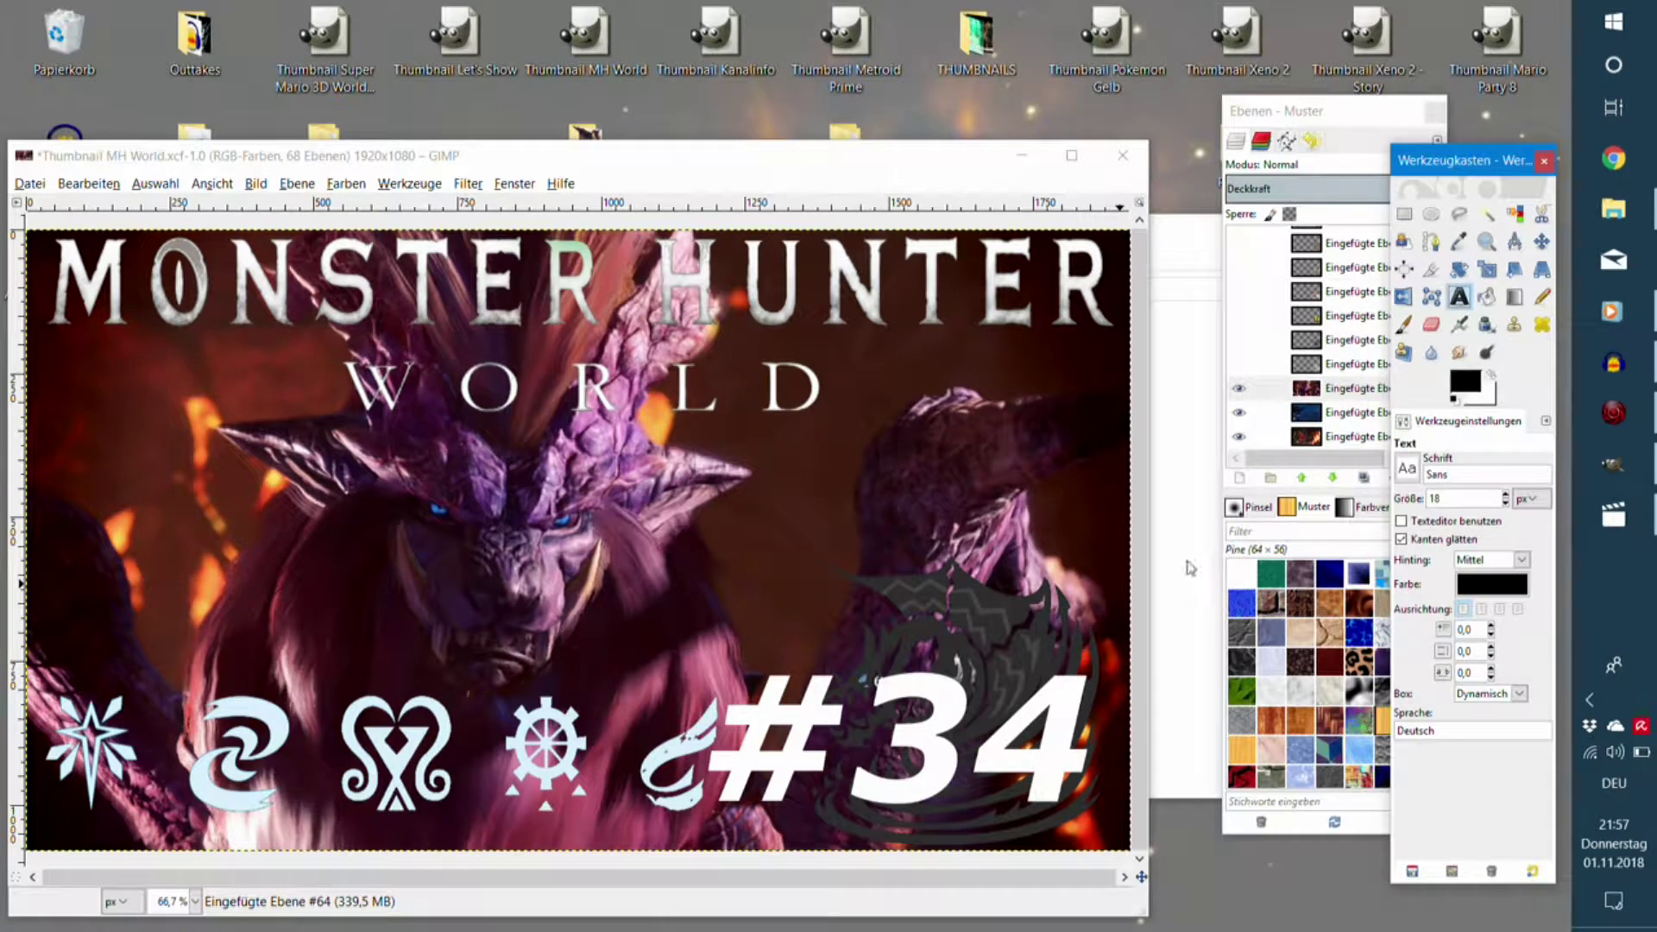
Edit the episode text from #34 to #35, then bring up the Part 35 folder window.
click(906, 743)
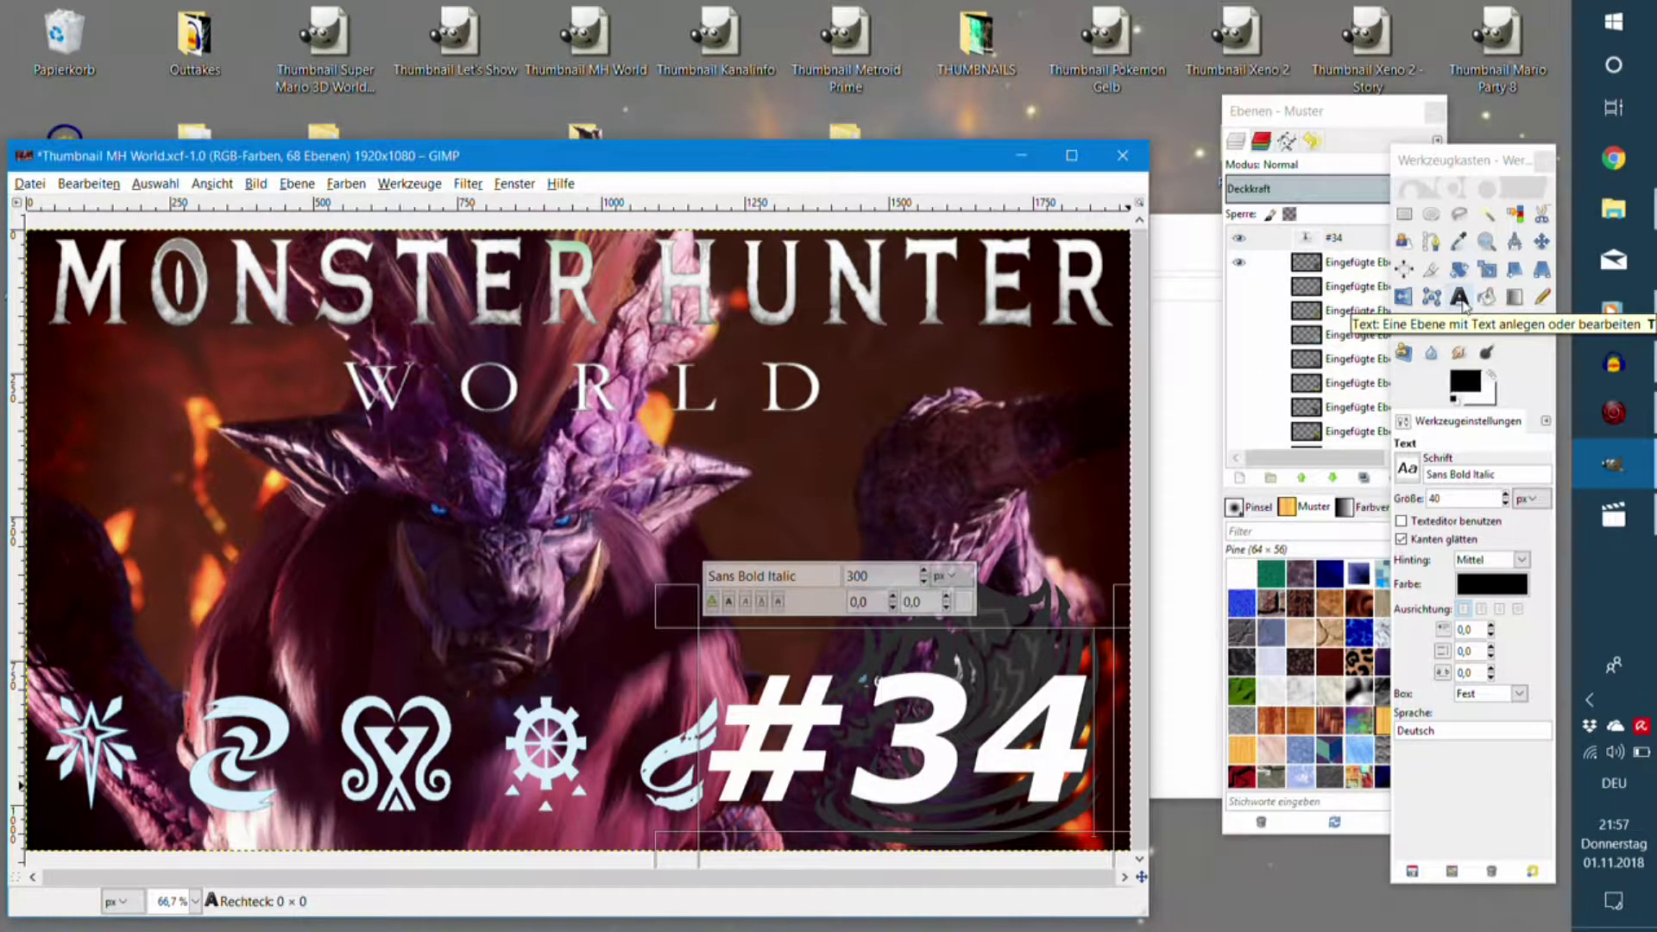
key(BackSpace)
text(5)
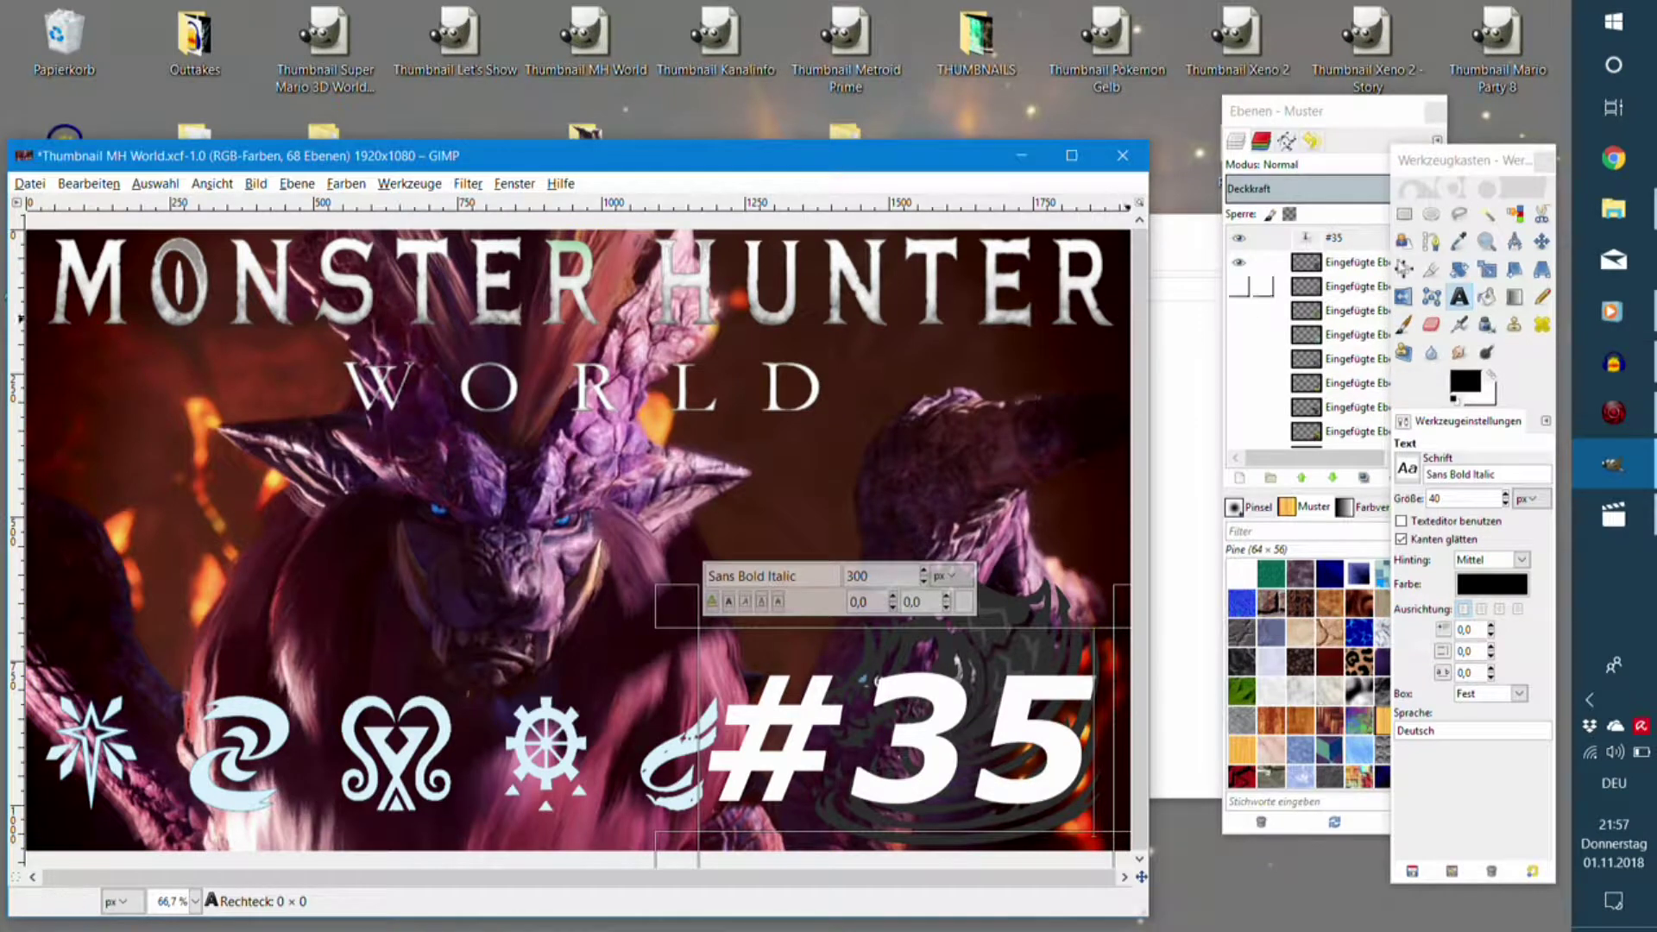
click(1461, 162)
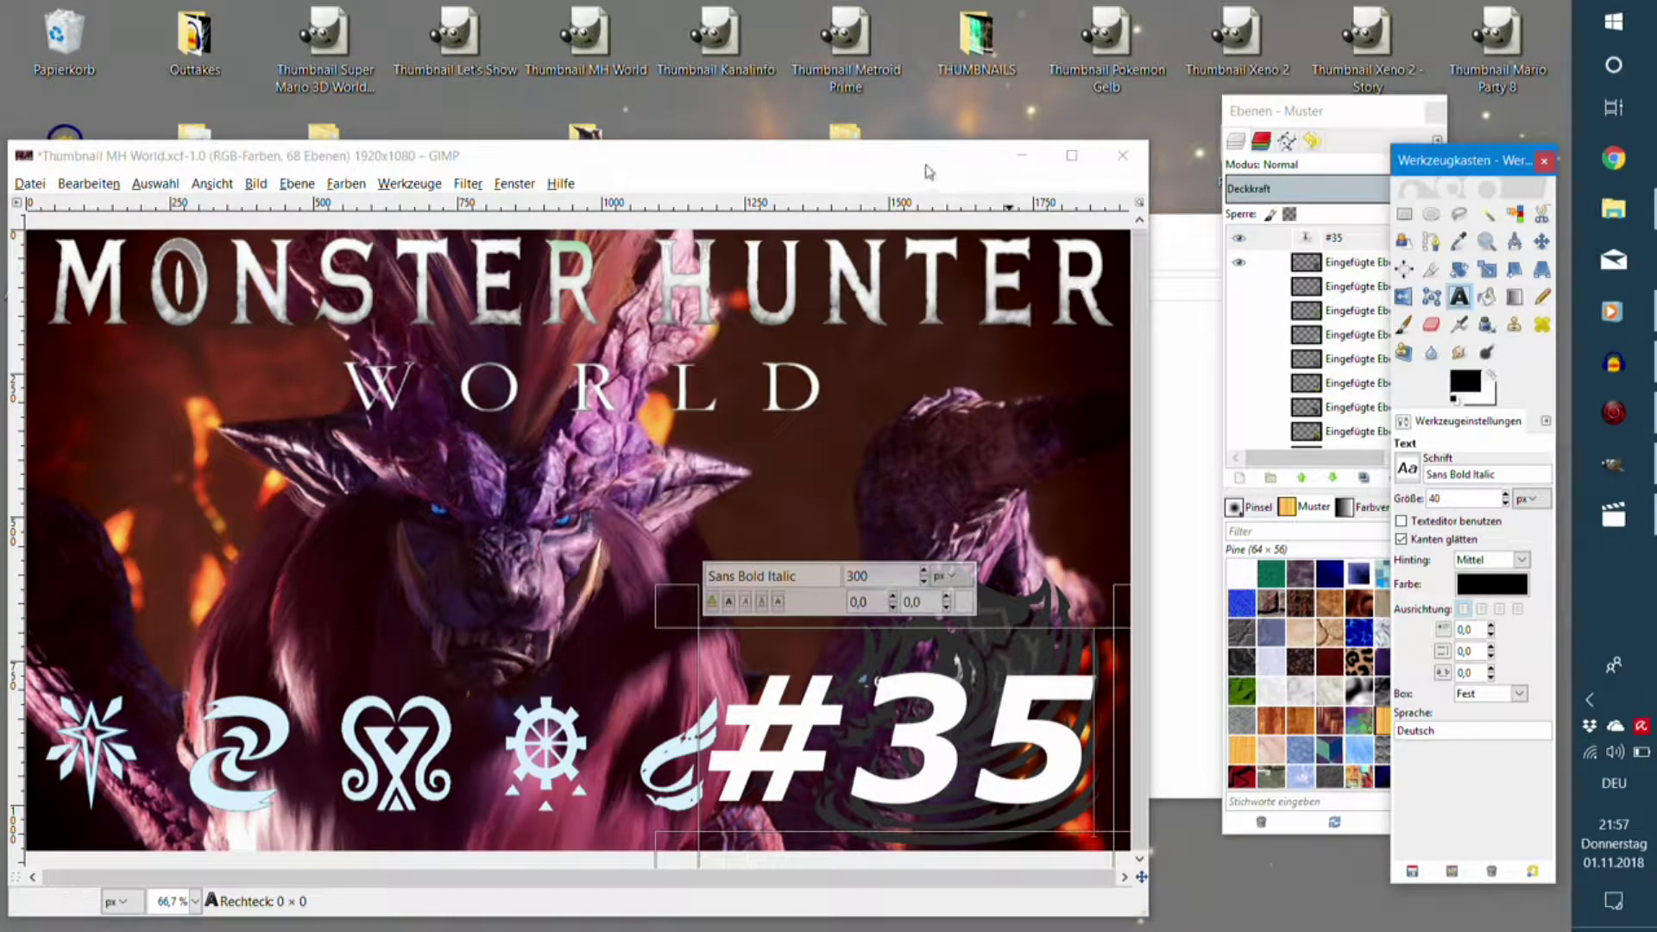
click(932, 169)
click(1604, 210)
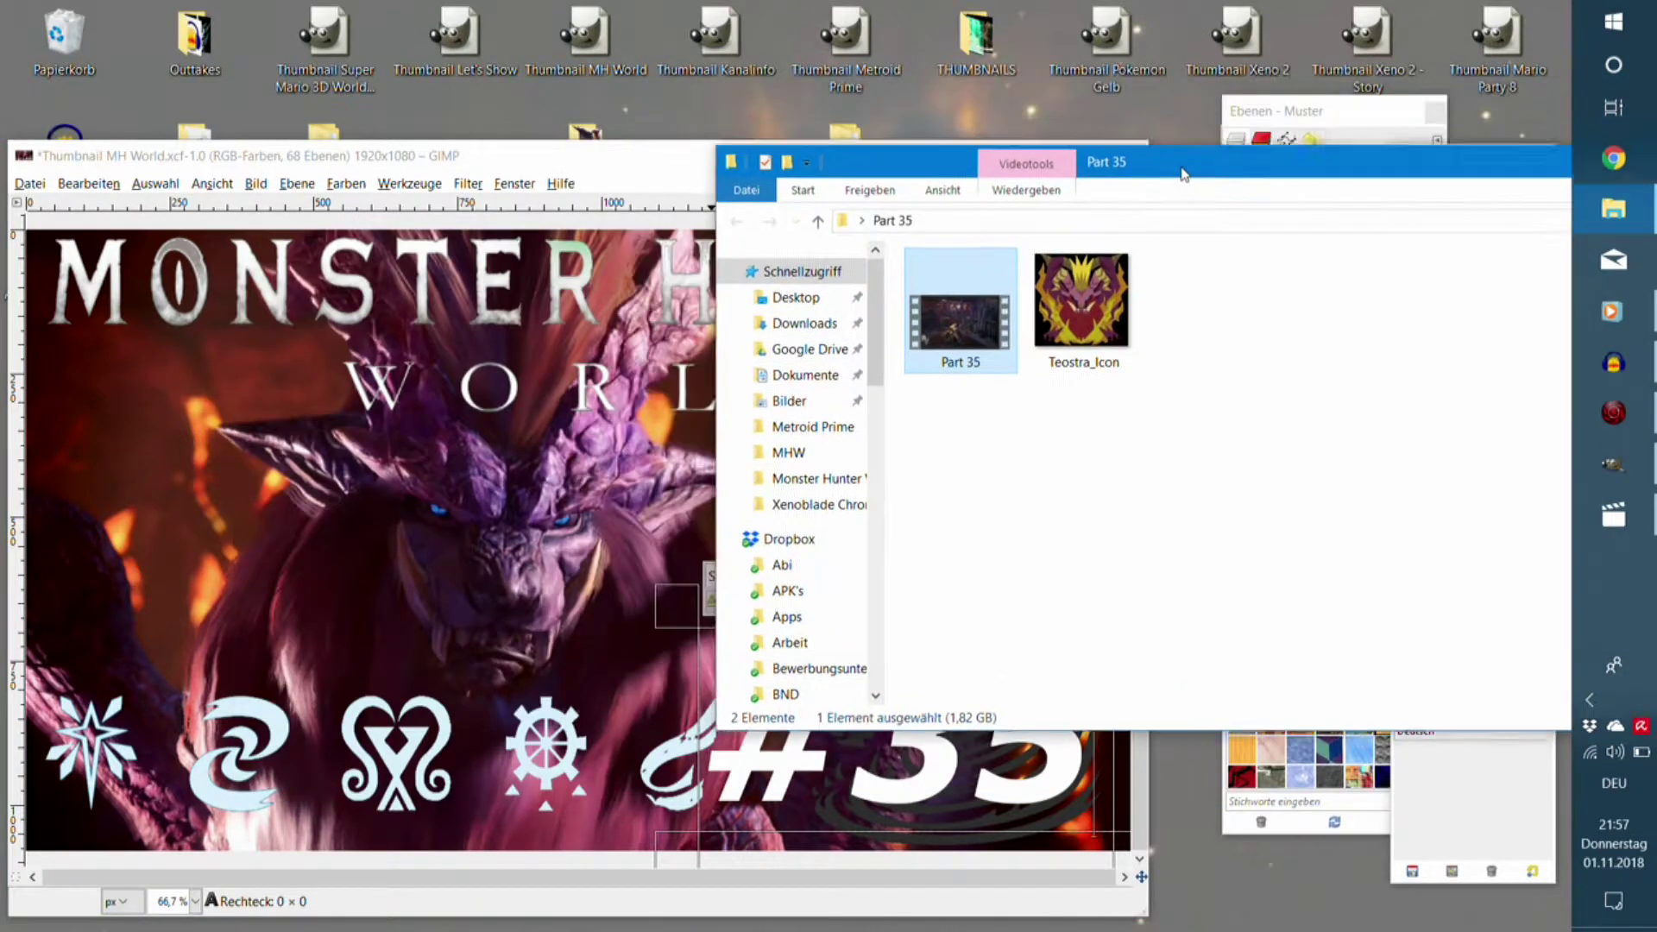
Drag Teostra_Icon.png from the Part 35 folder into the thumbnail as a layer.
drag(701, 242, 1200, 183)
click(1079, 297)
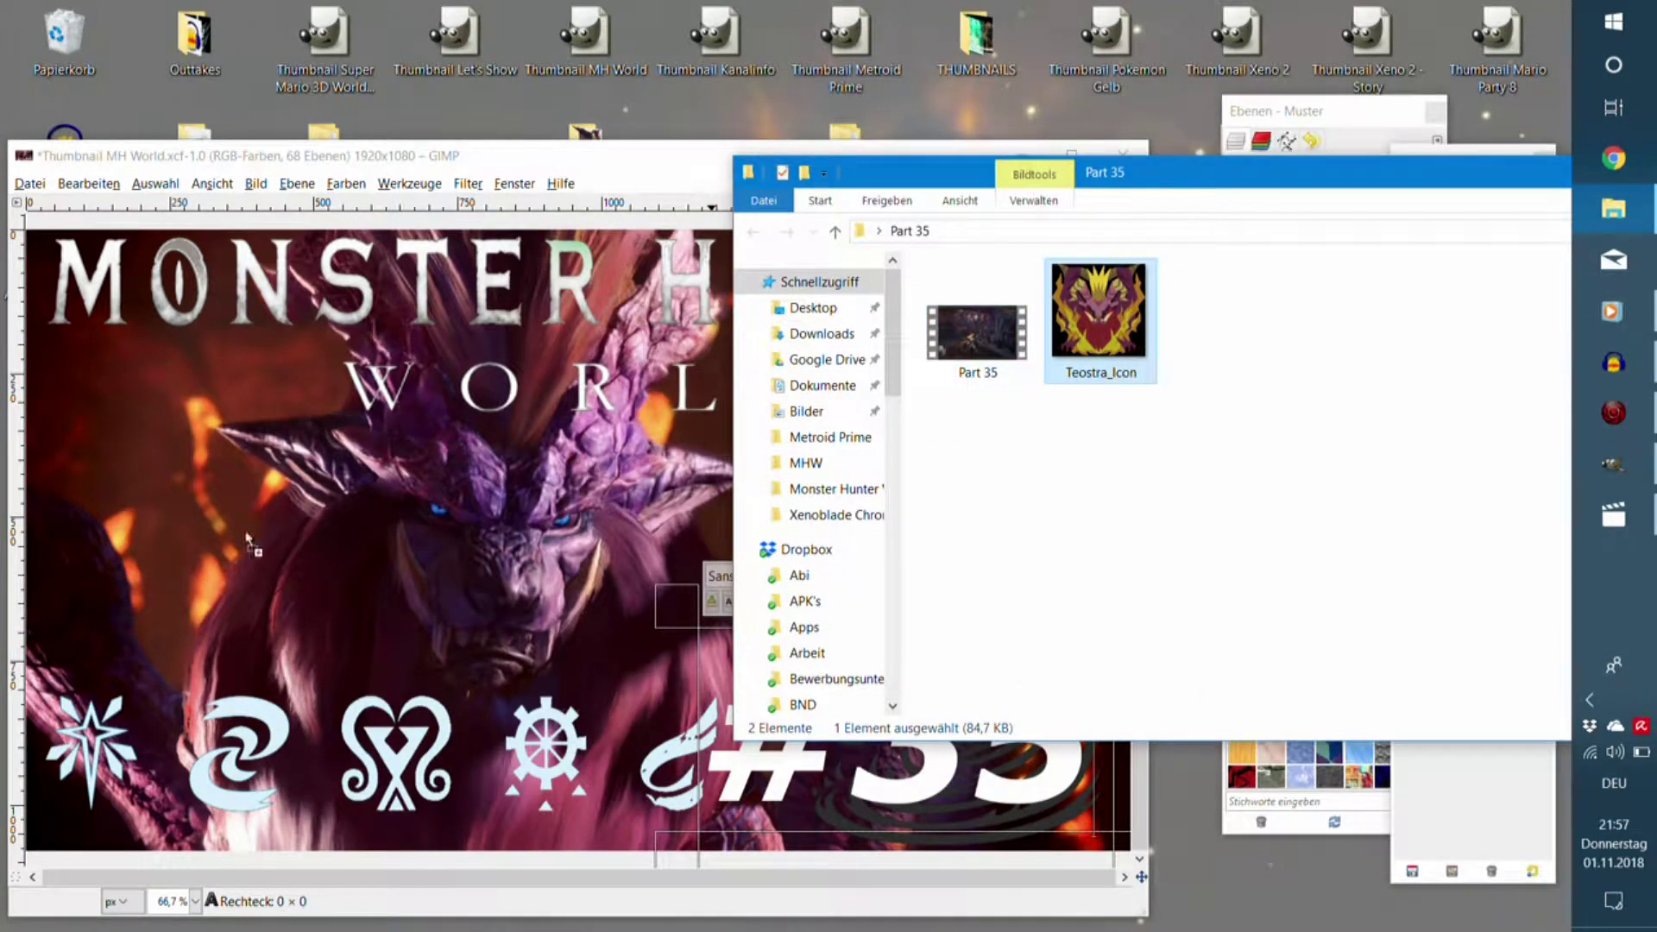
drag(531, 552, 532, 545)
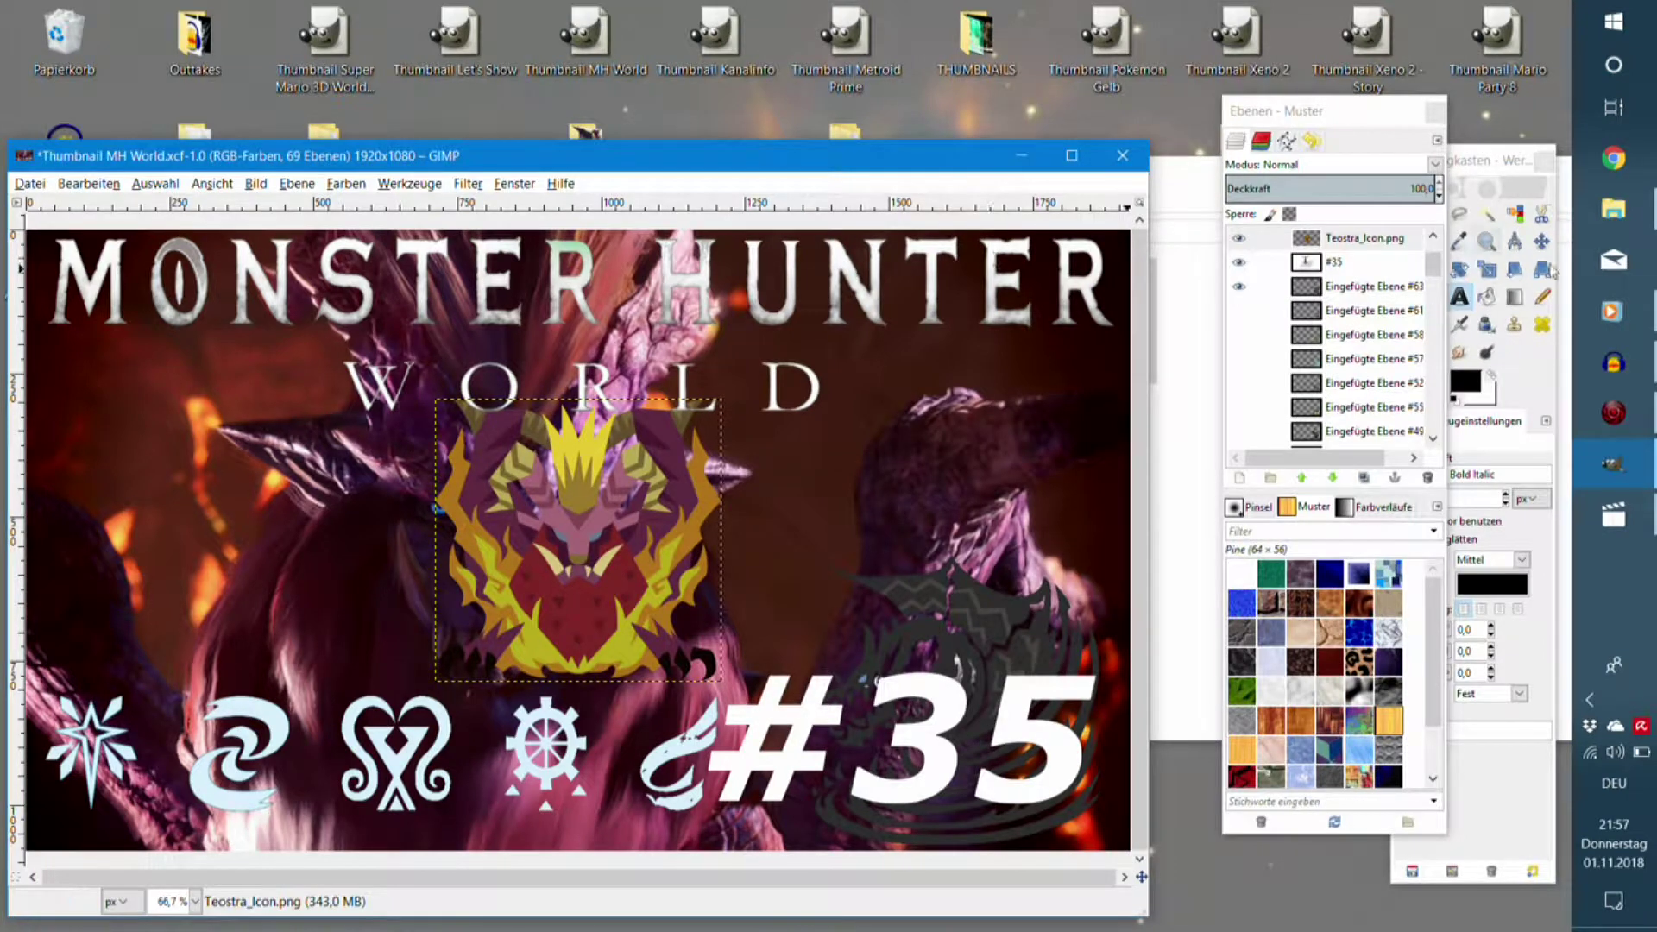
Place the Teostra icon at lower right beneath #35 and save Thumbnail MH World.xcf.
key(m)
drag(600, 553, 982, 710)
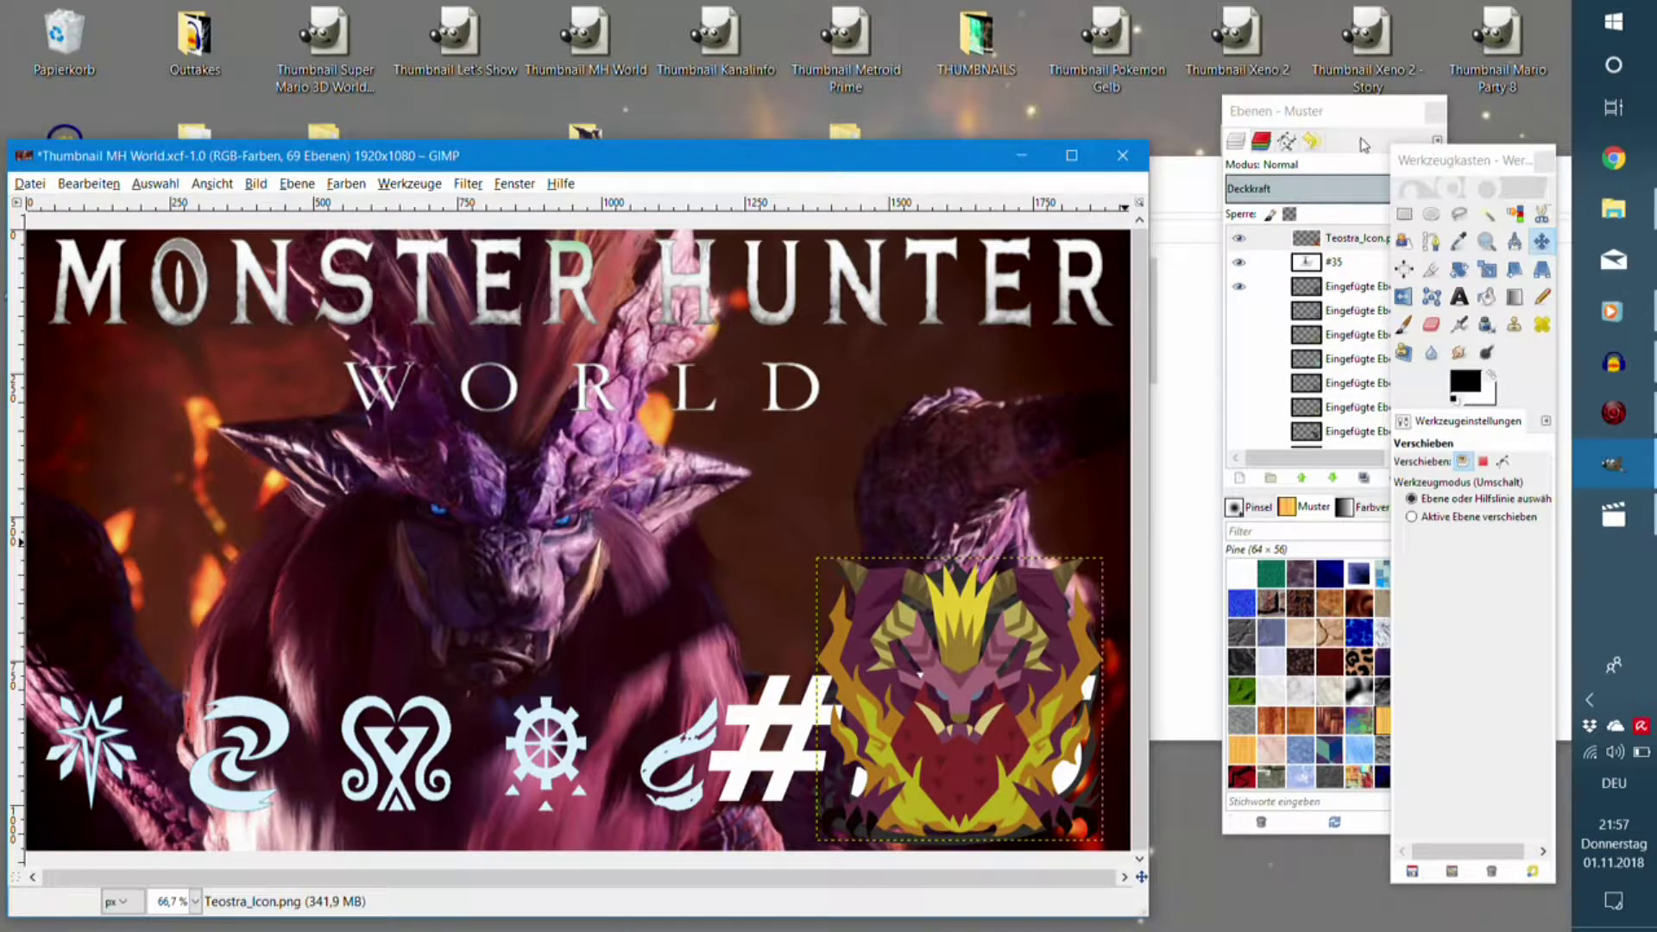
drag(1325, 240, 1321, 283)
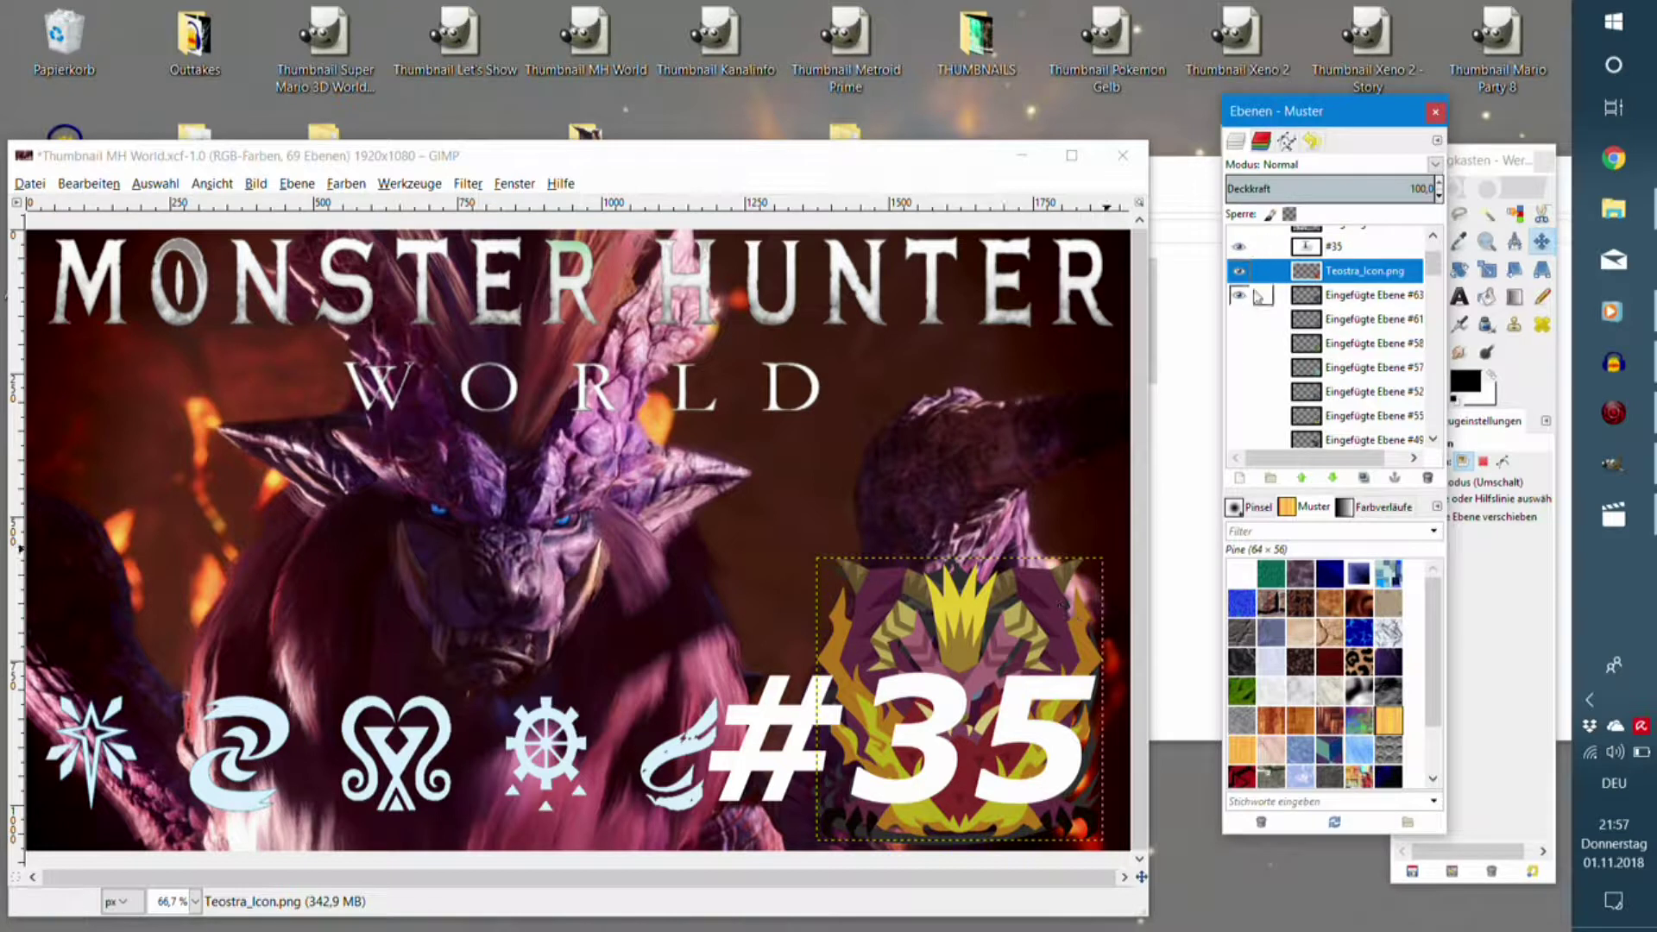
drag(1030, 656, 1050, 653)
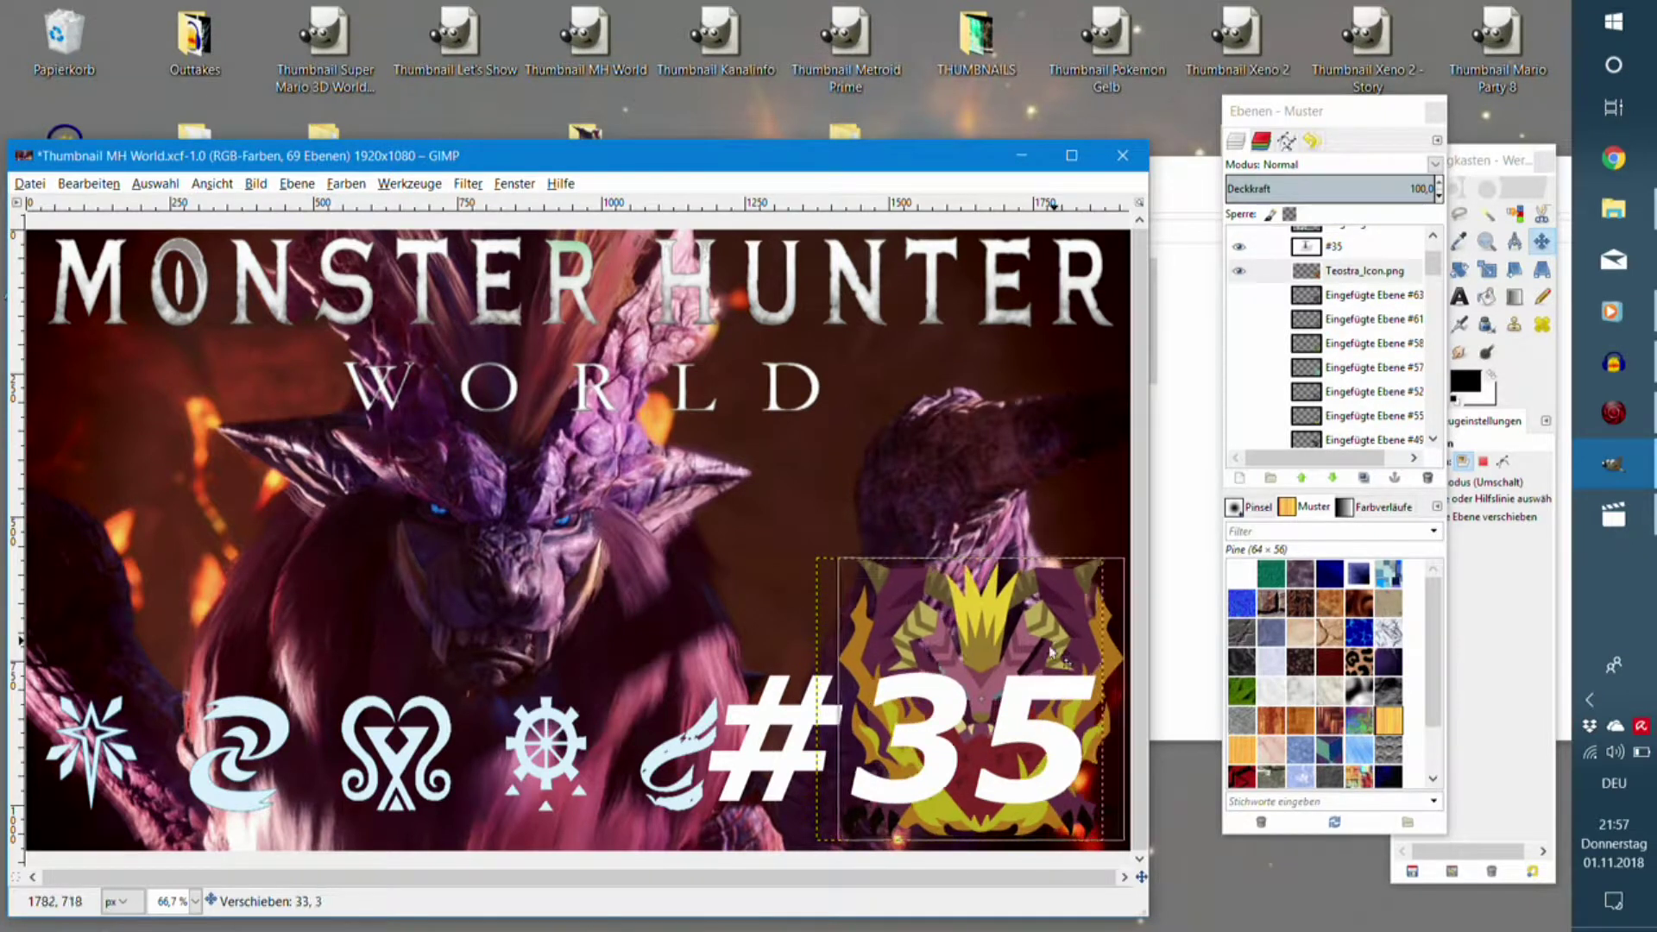
mouse_move(1049, 653)
mouse_down()
mouse_move(1036, 643)
mouse_move(1056, 620)
mouse_move(1045, 685)
mouse_move(1028, 661)
mouse_up()
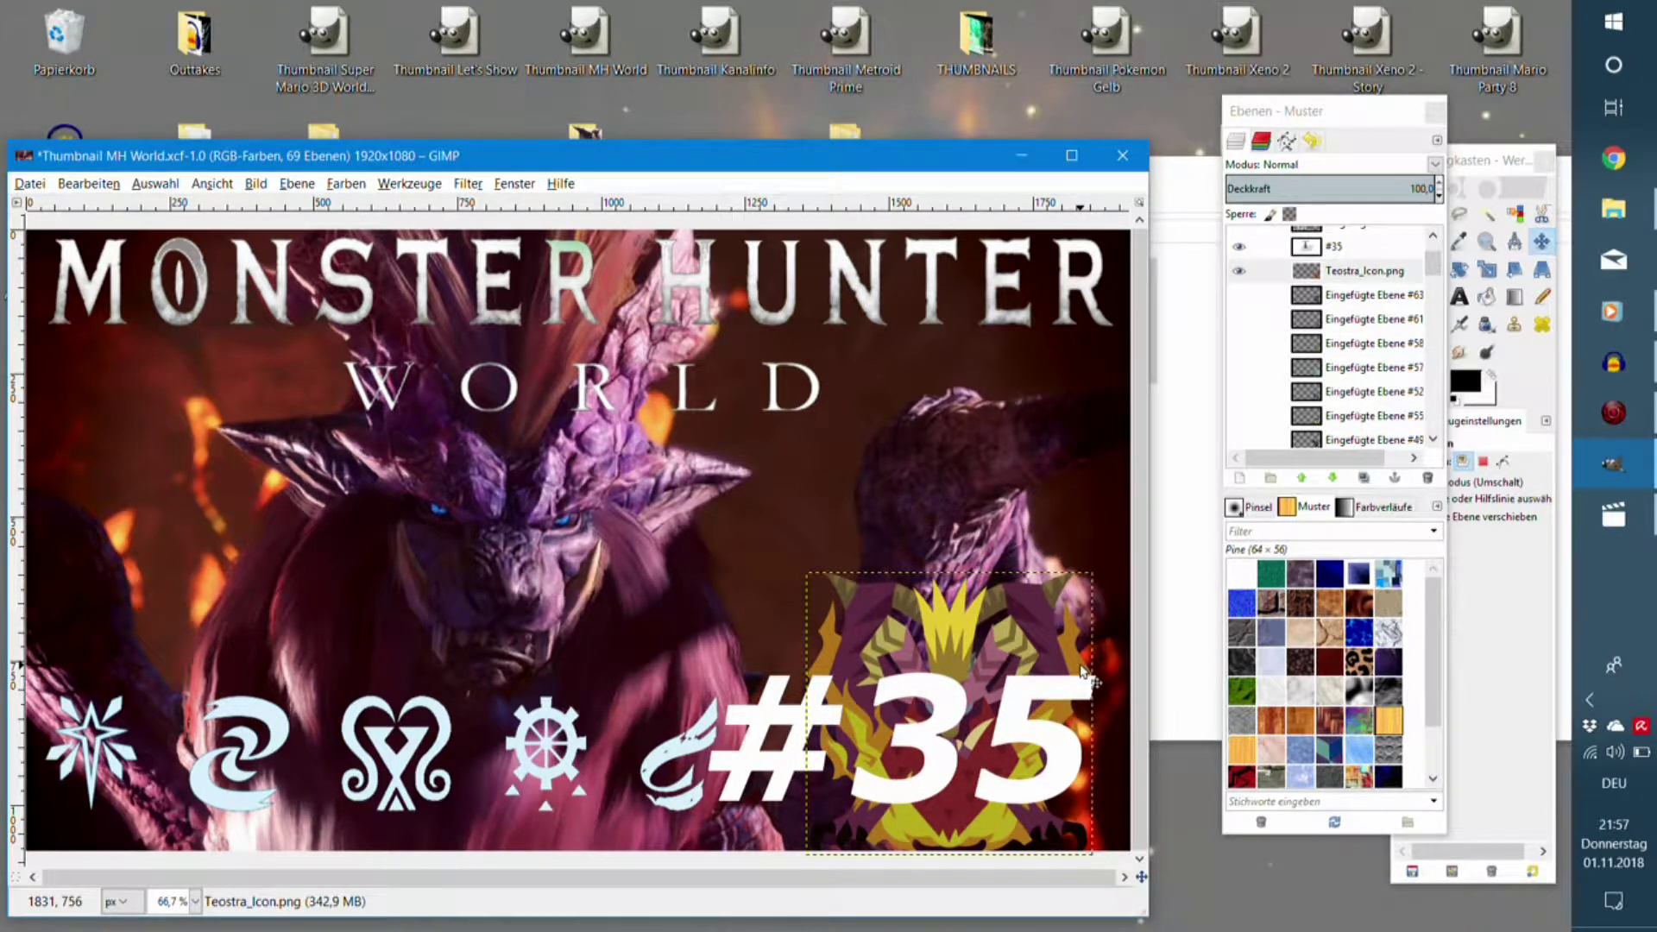
key(ctrl+s)
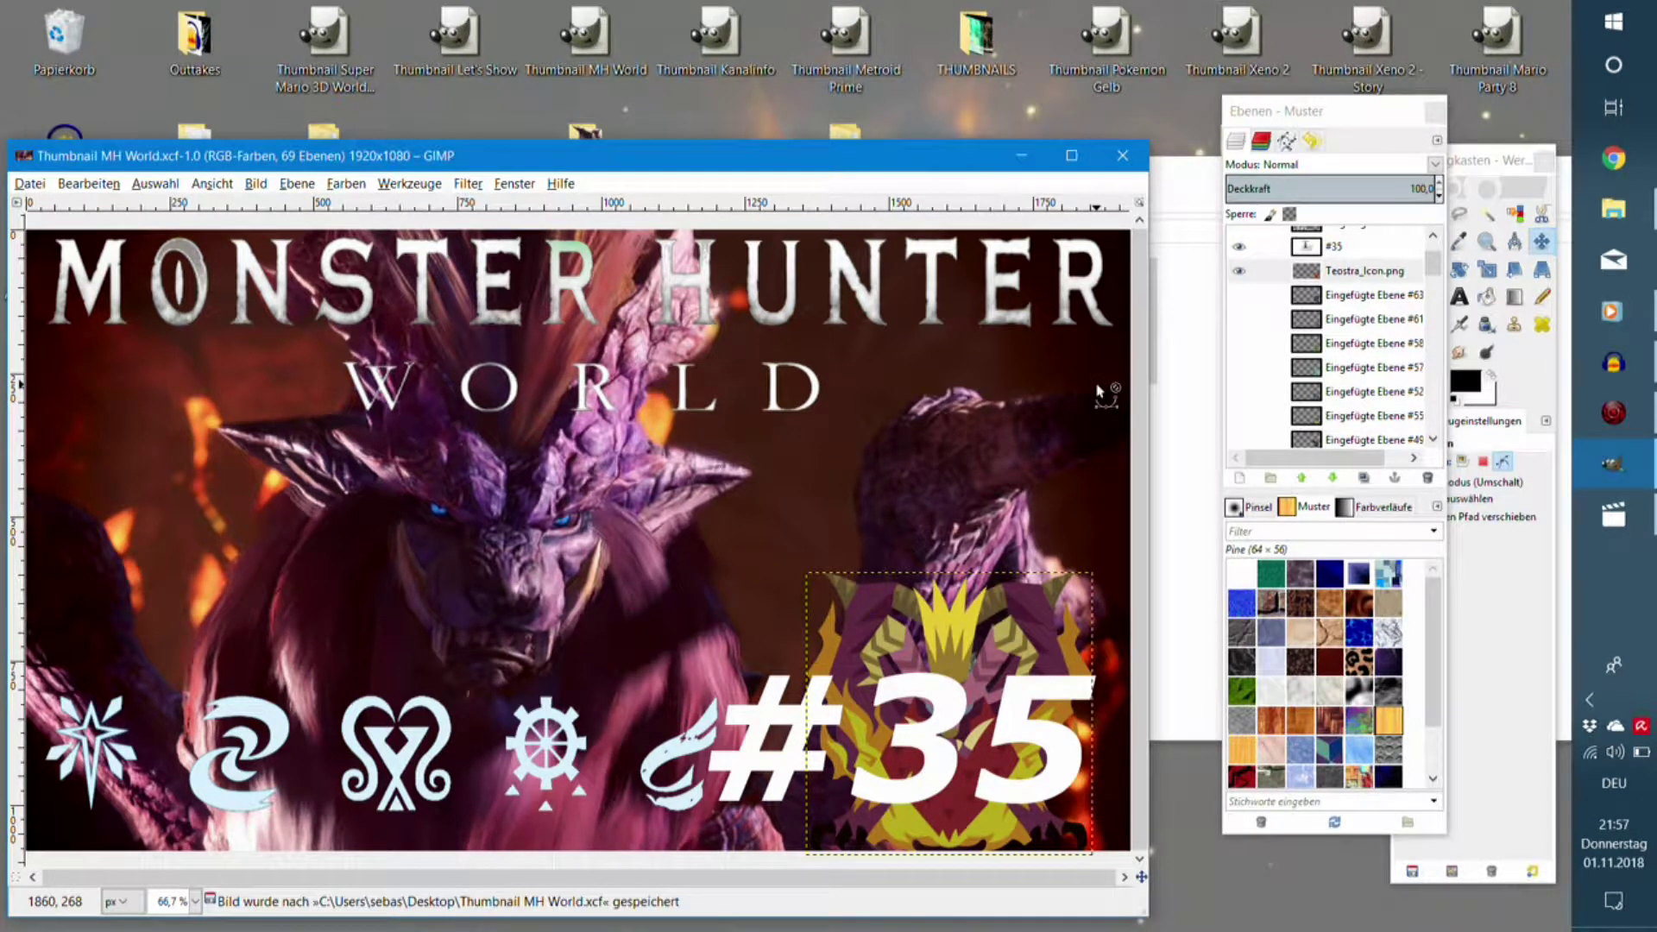
Export to THUMBNAILS/3Thumbnail MH World.png, confirming the replace and accepting the PNG options.
key(ctrl+shift+e)
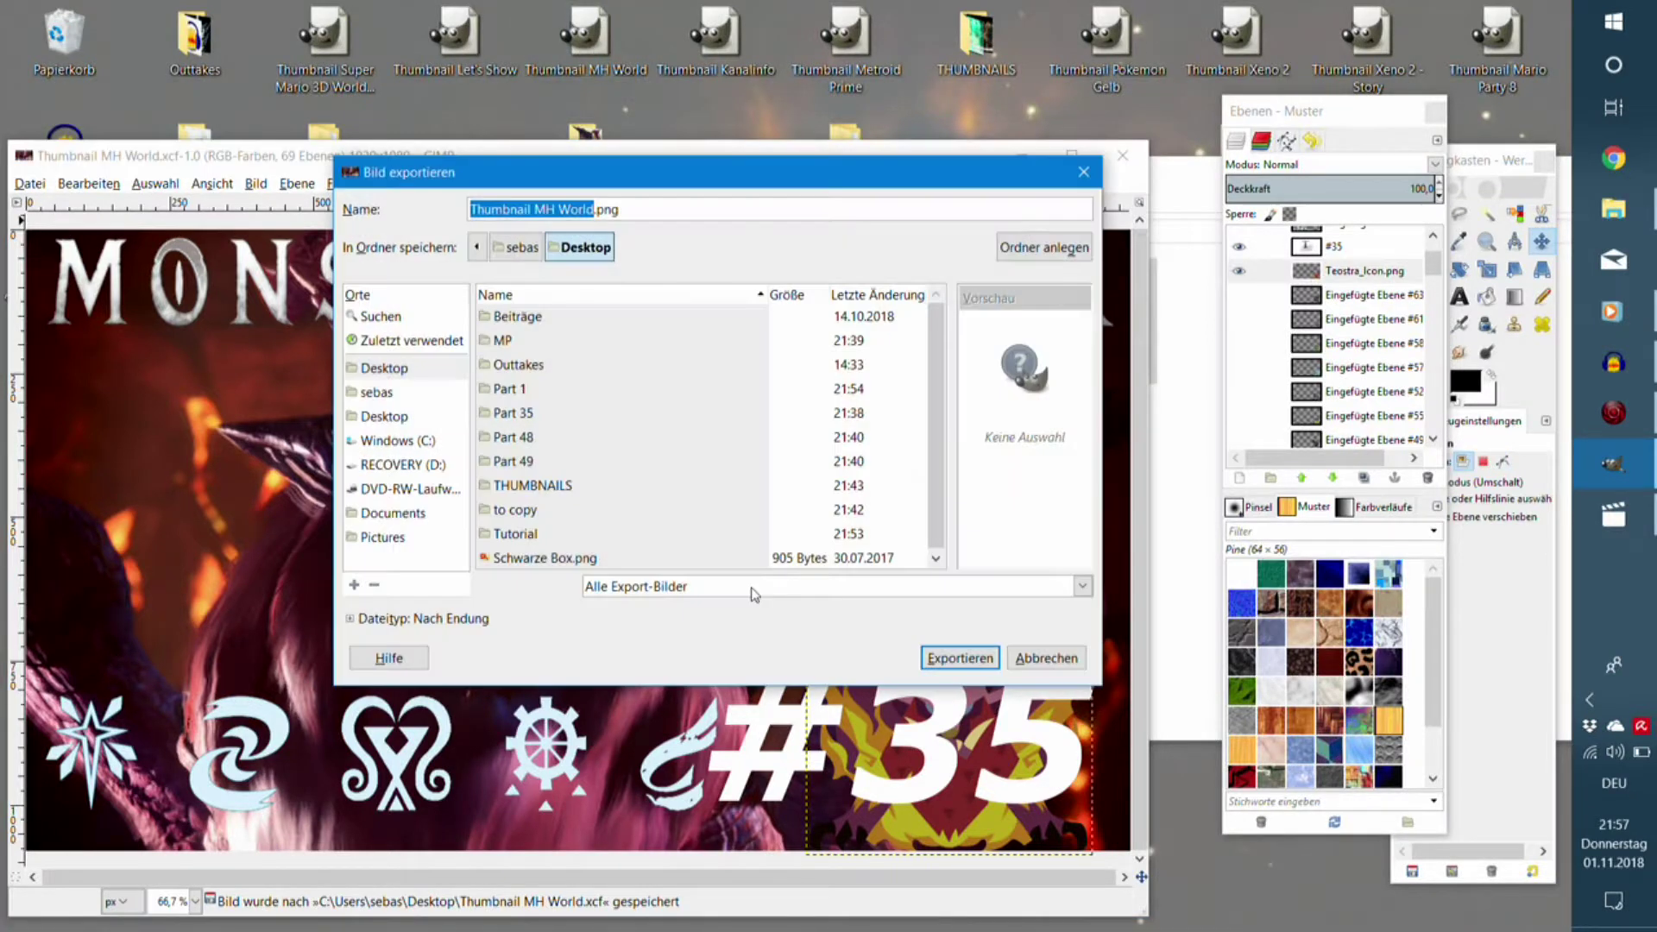
double_click(544, 484)
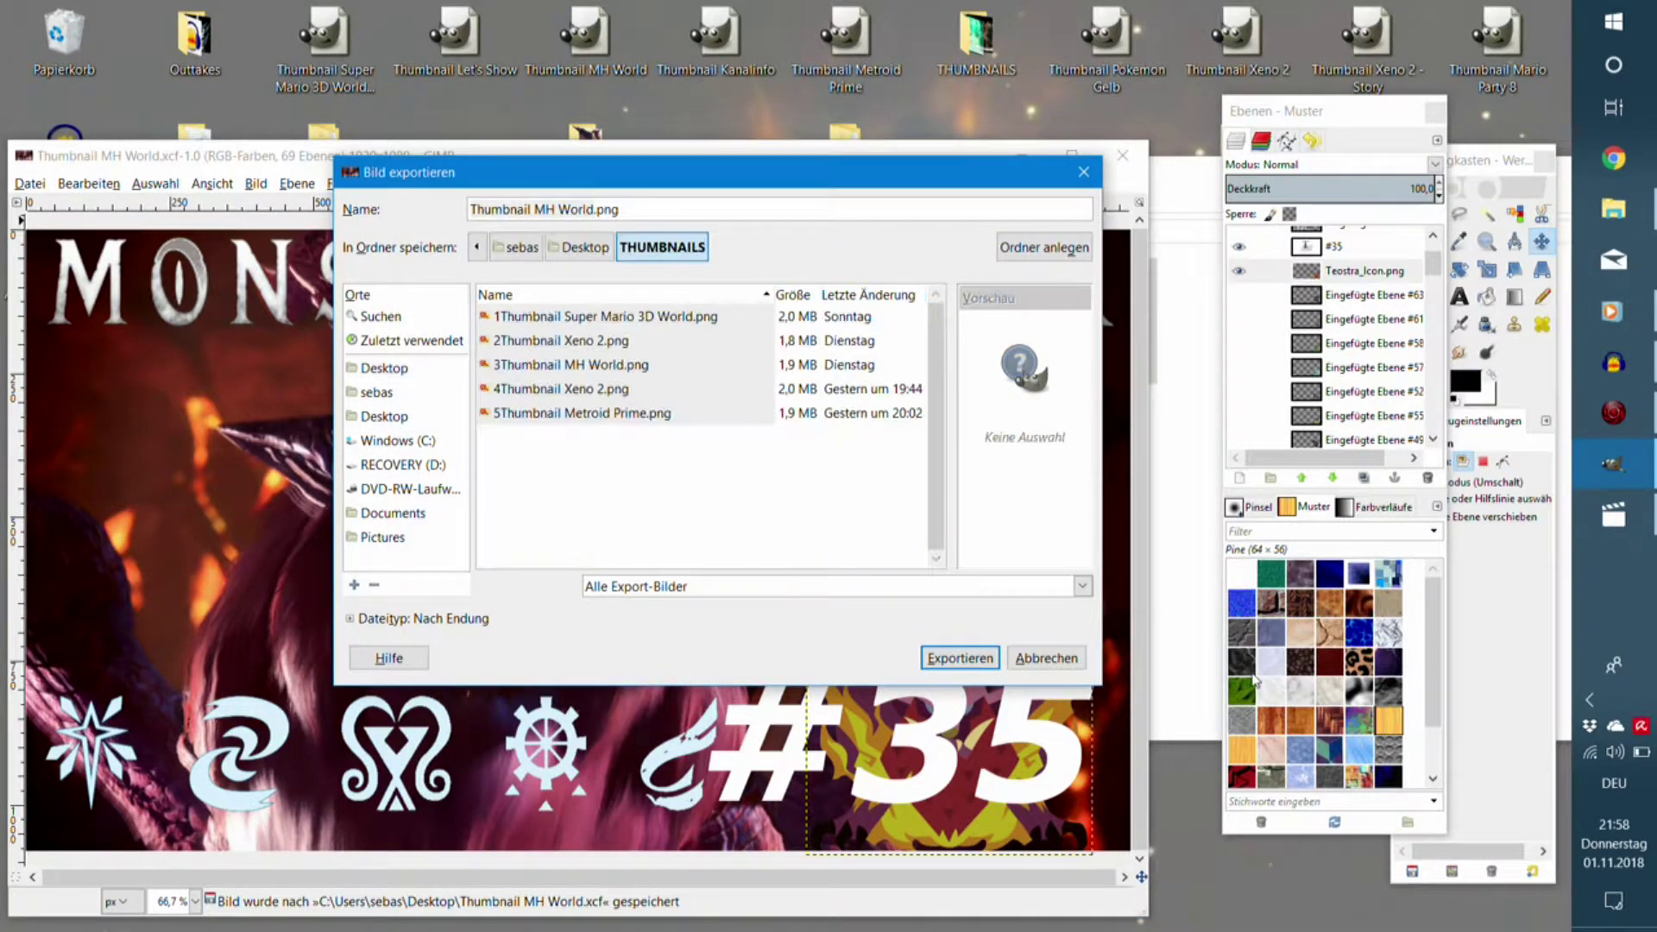
double_click(555, 367)
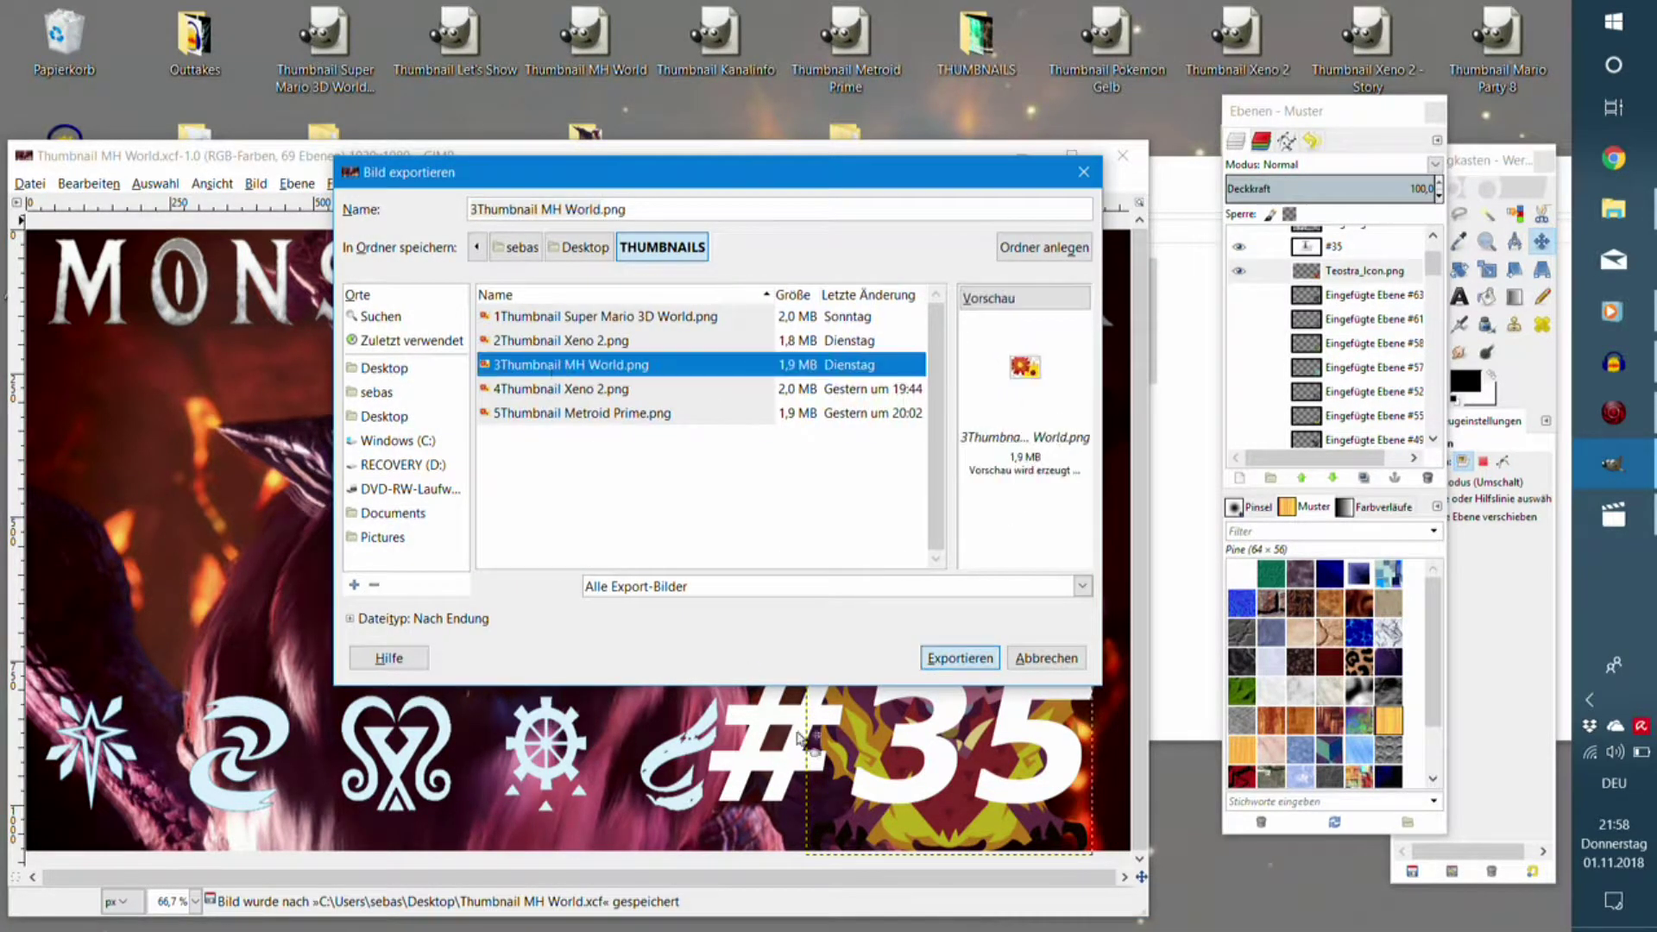
click(820, 544)
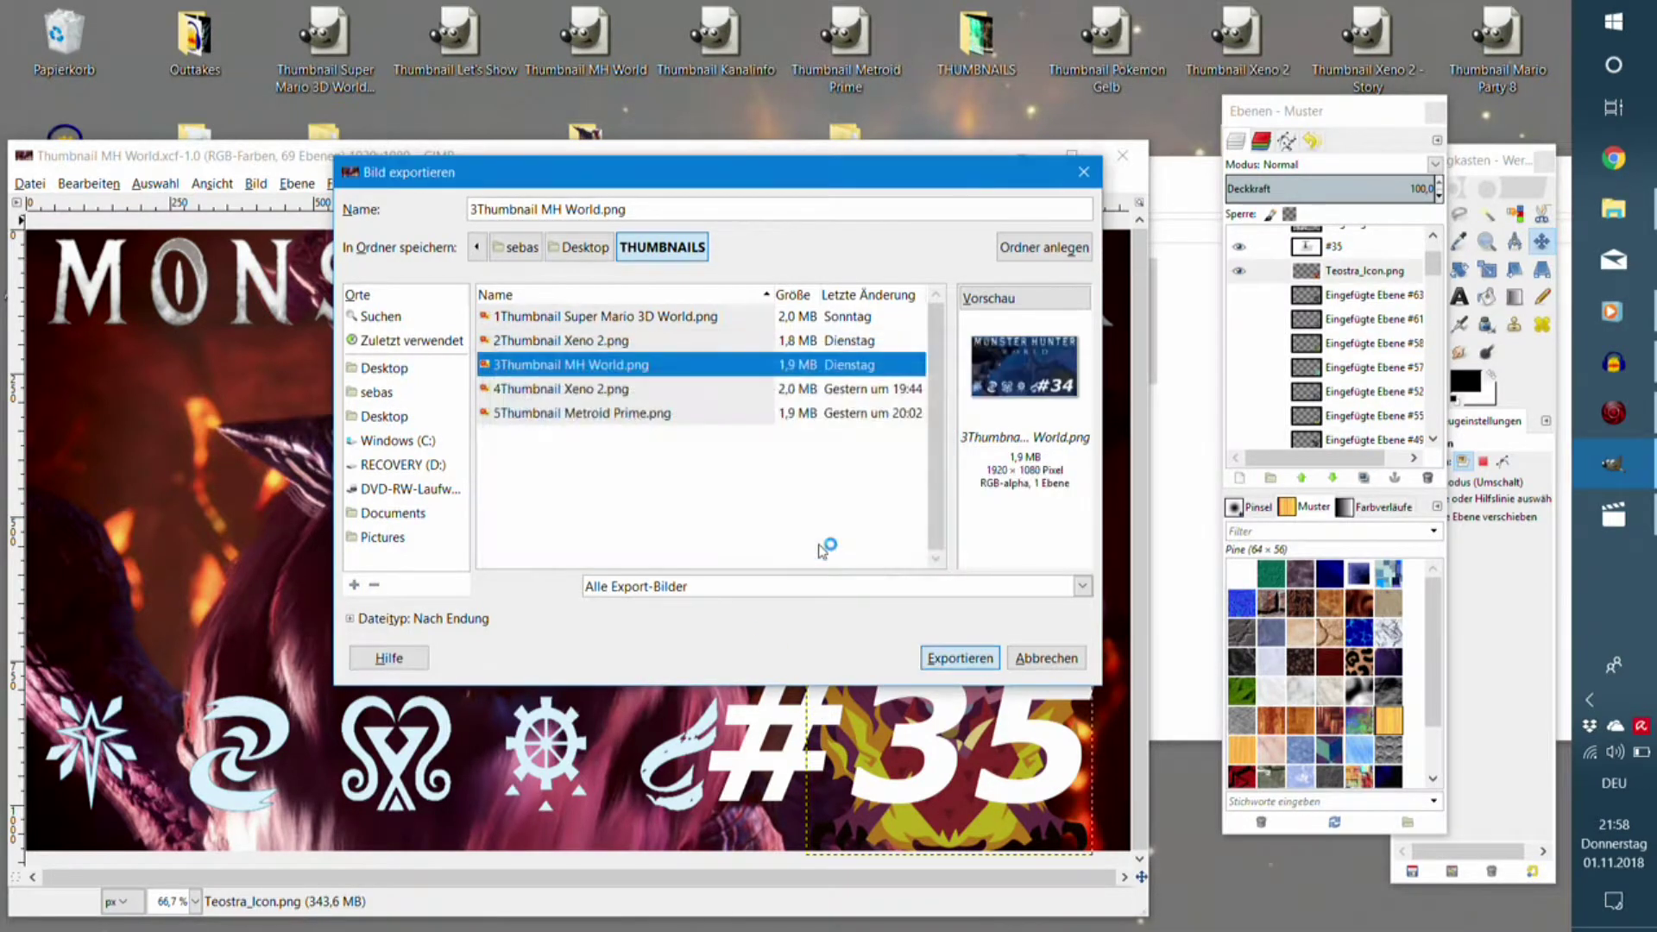
click(849, 653)
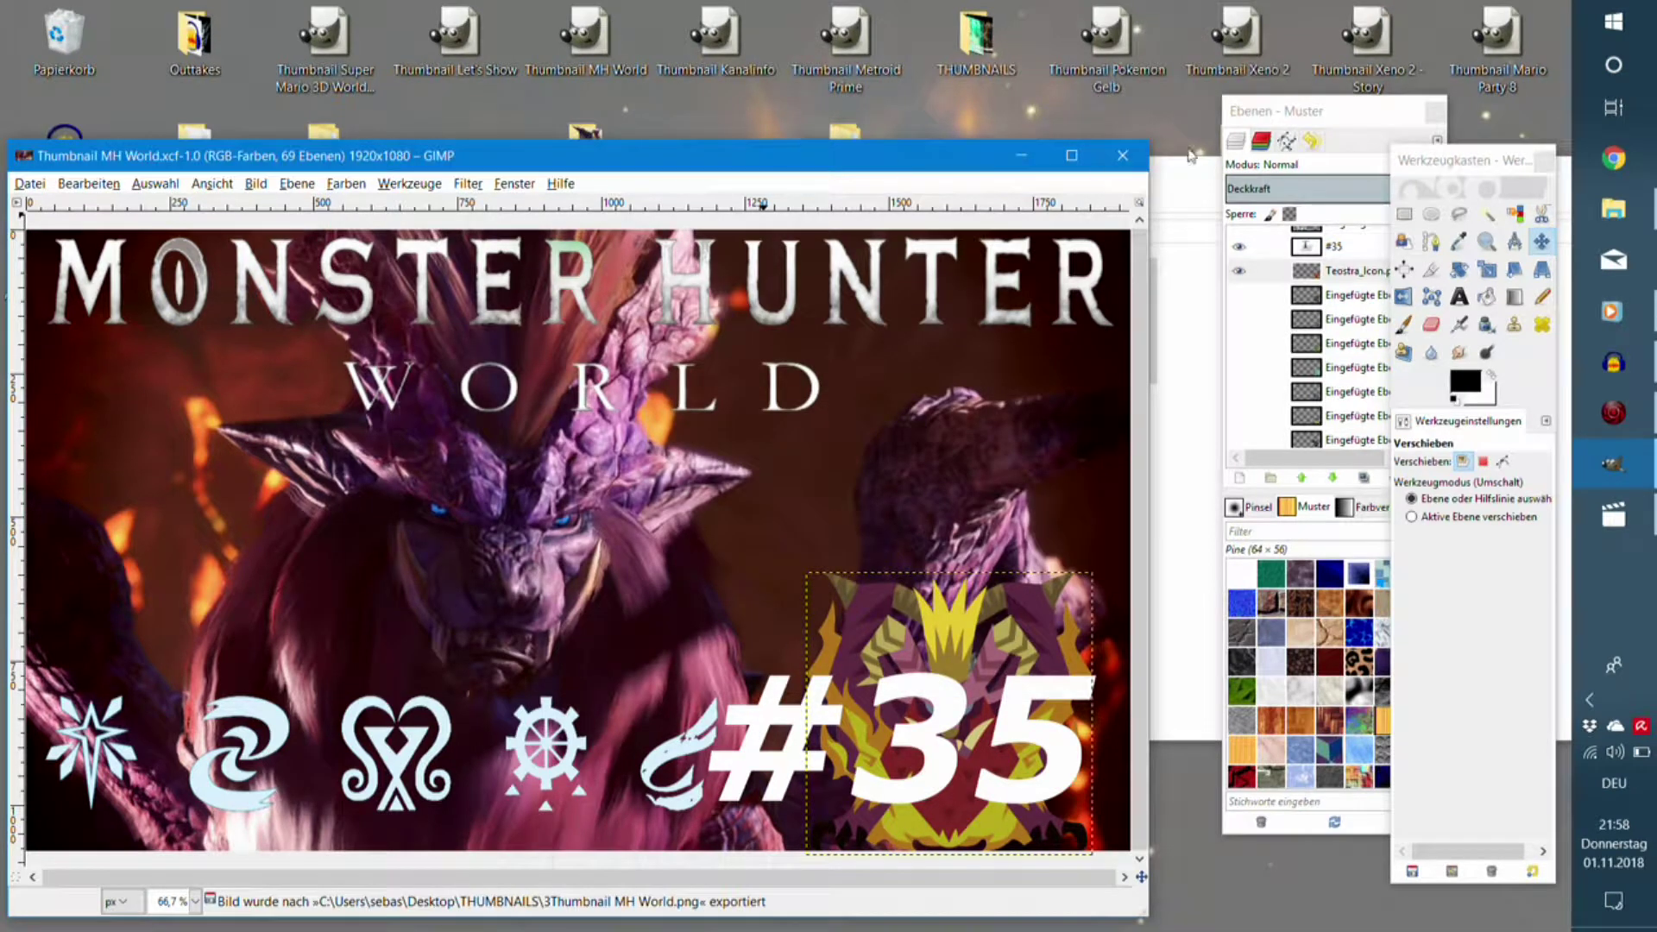
Close the Monster Hunter image in GIMP and the Part 35 folder window.
click(1126, 155)
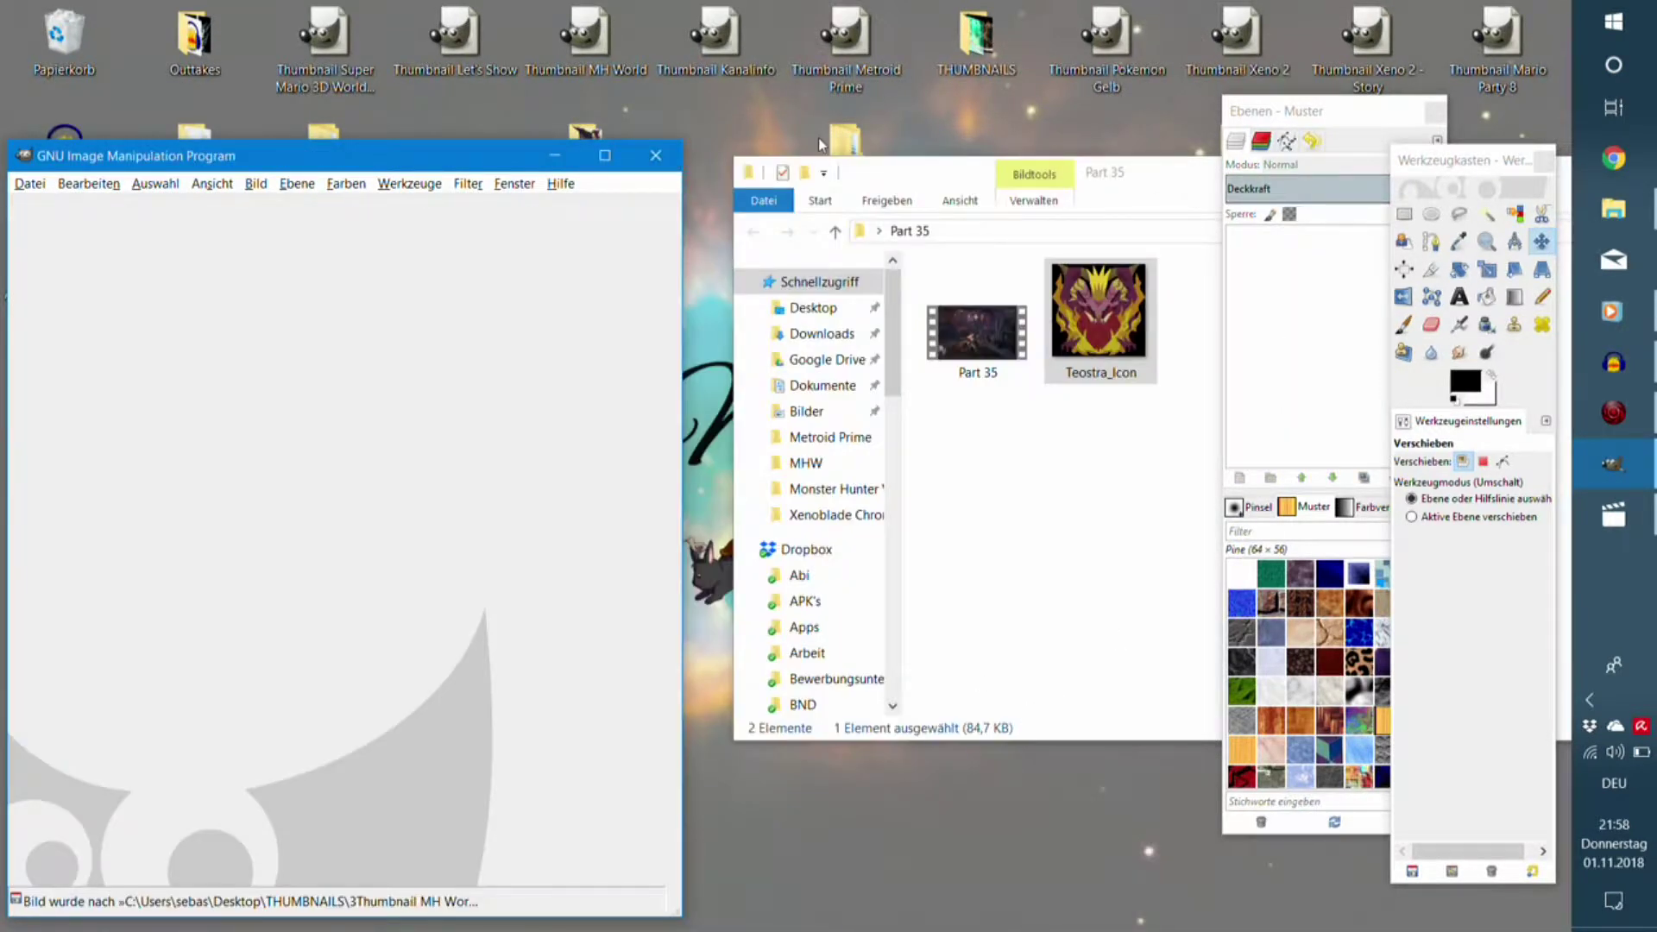
drag(1222, 173, 593, 233)
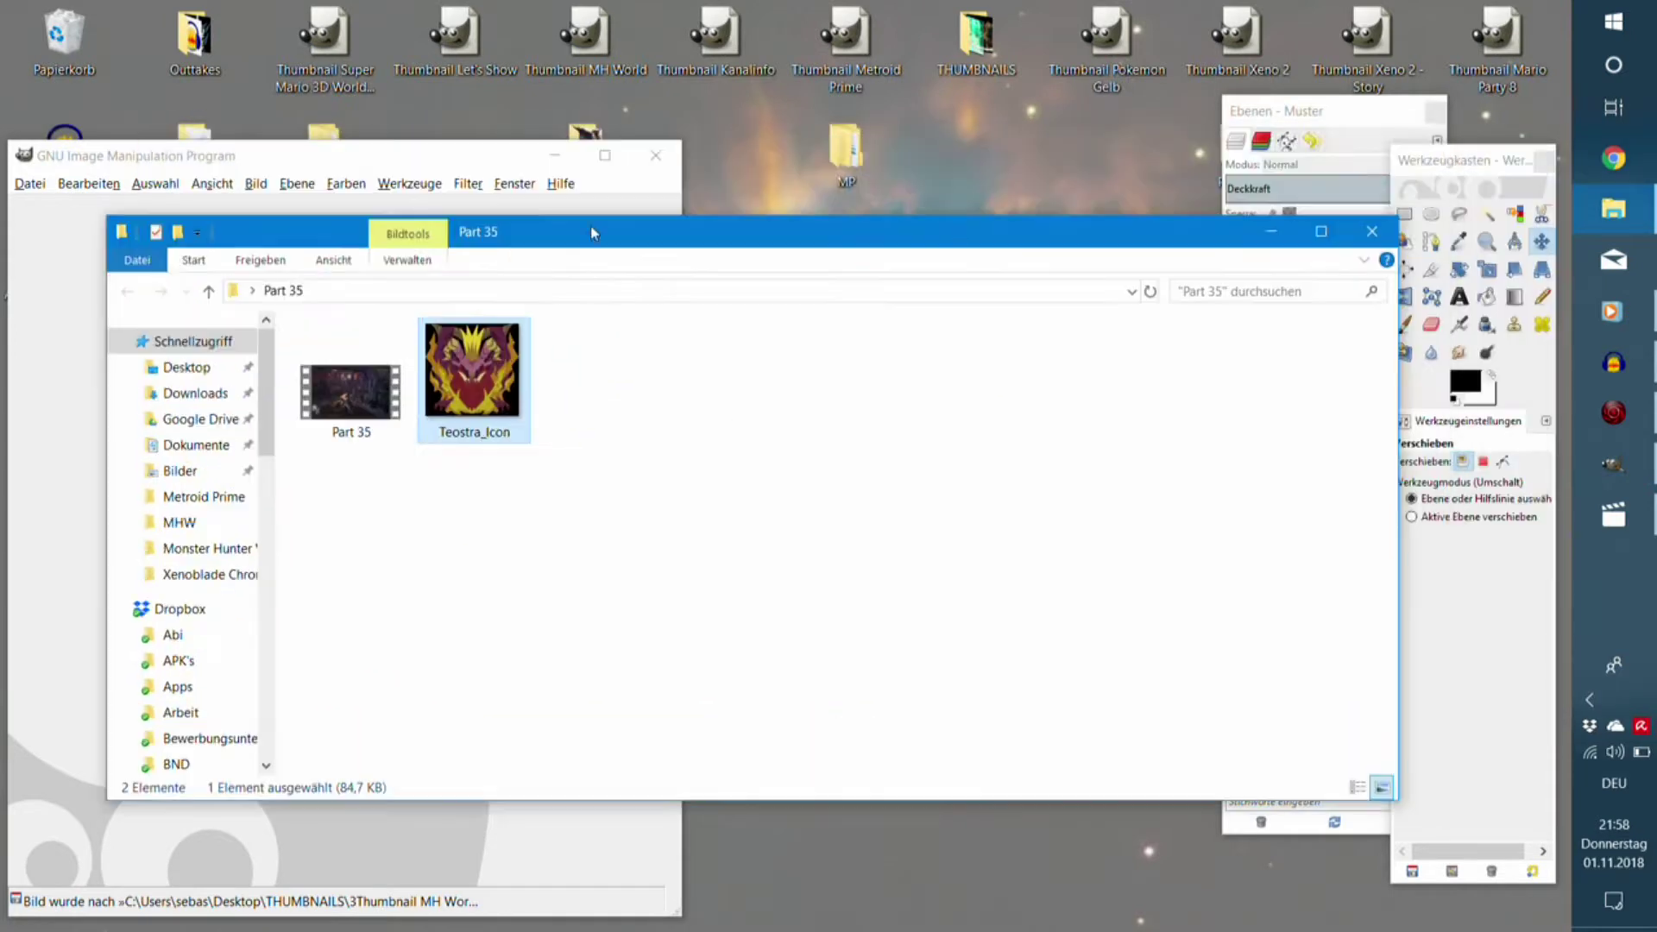
click(1371, 232)
Open the THUMBNAILS desktop folder and select 3Thumbnail MH World.
drag(475, 164, 740, 342)
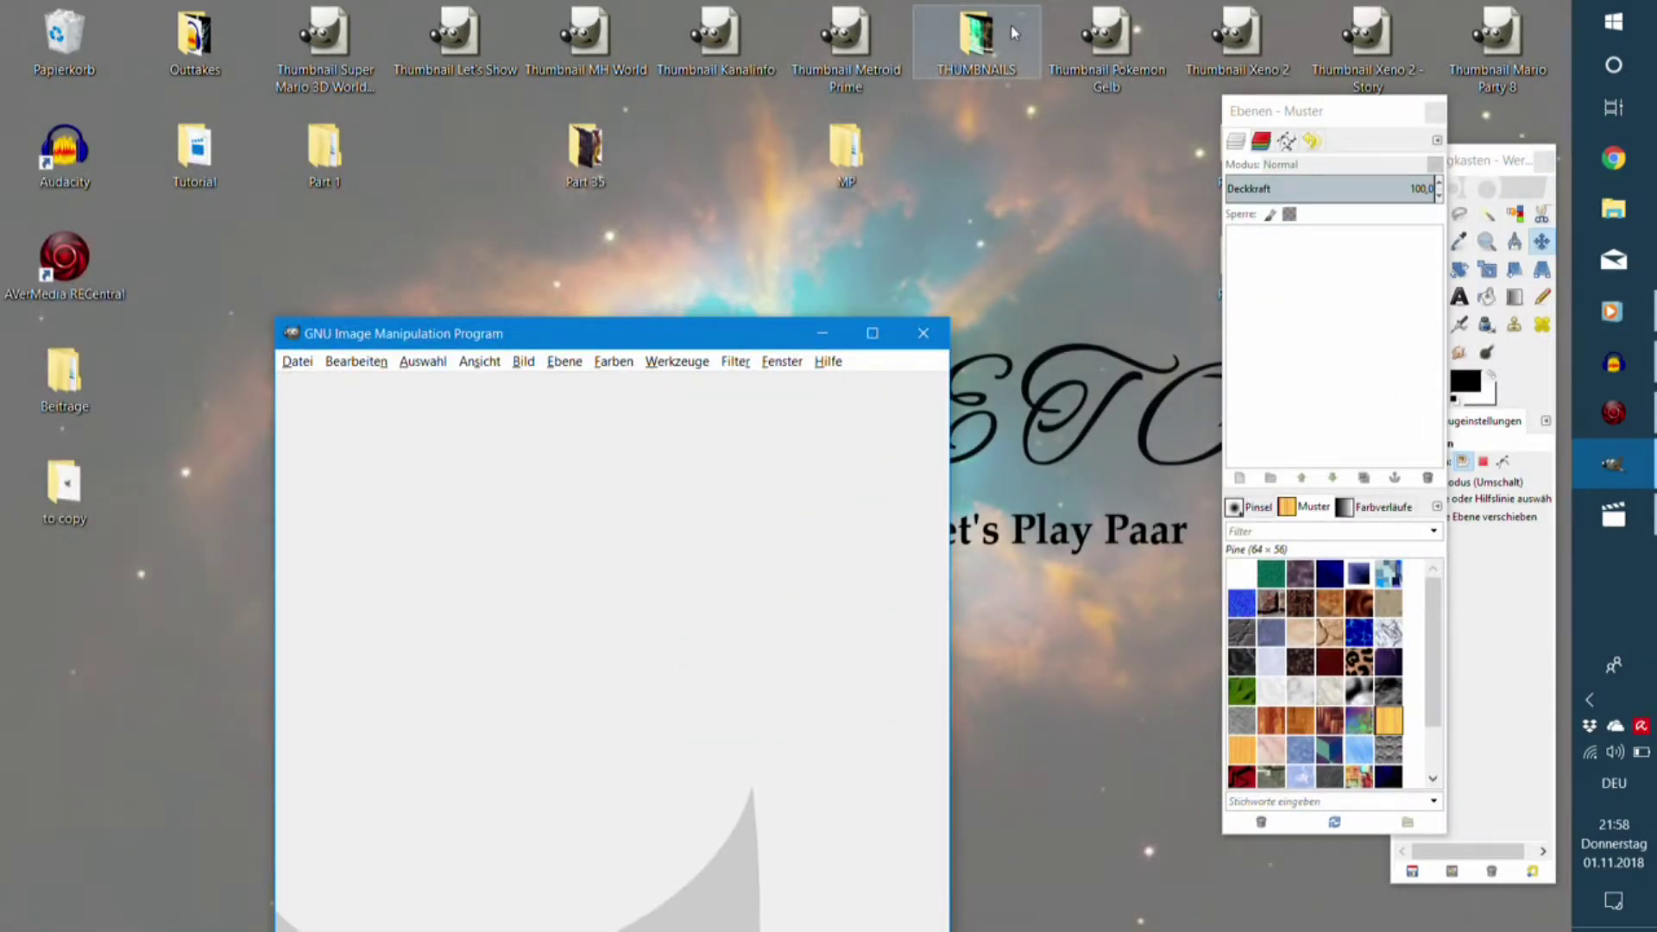
double_click(976, 38)
click(553, 379)
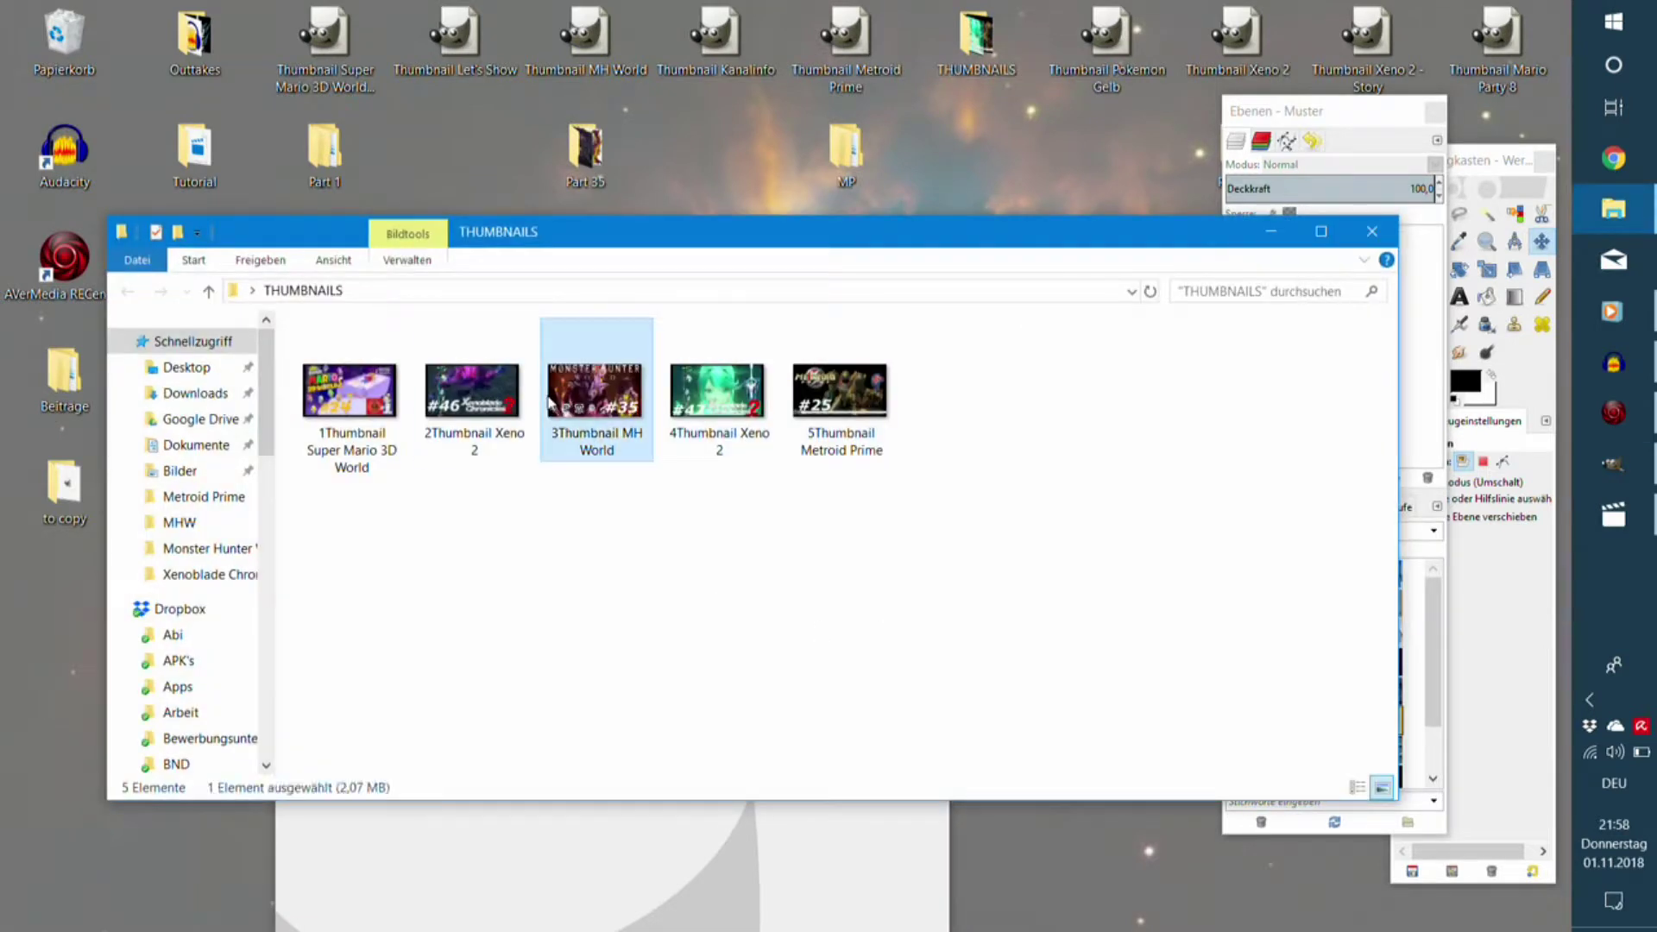
right_click(549, 380)
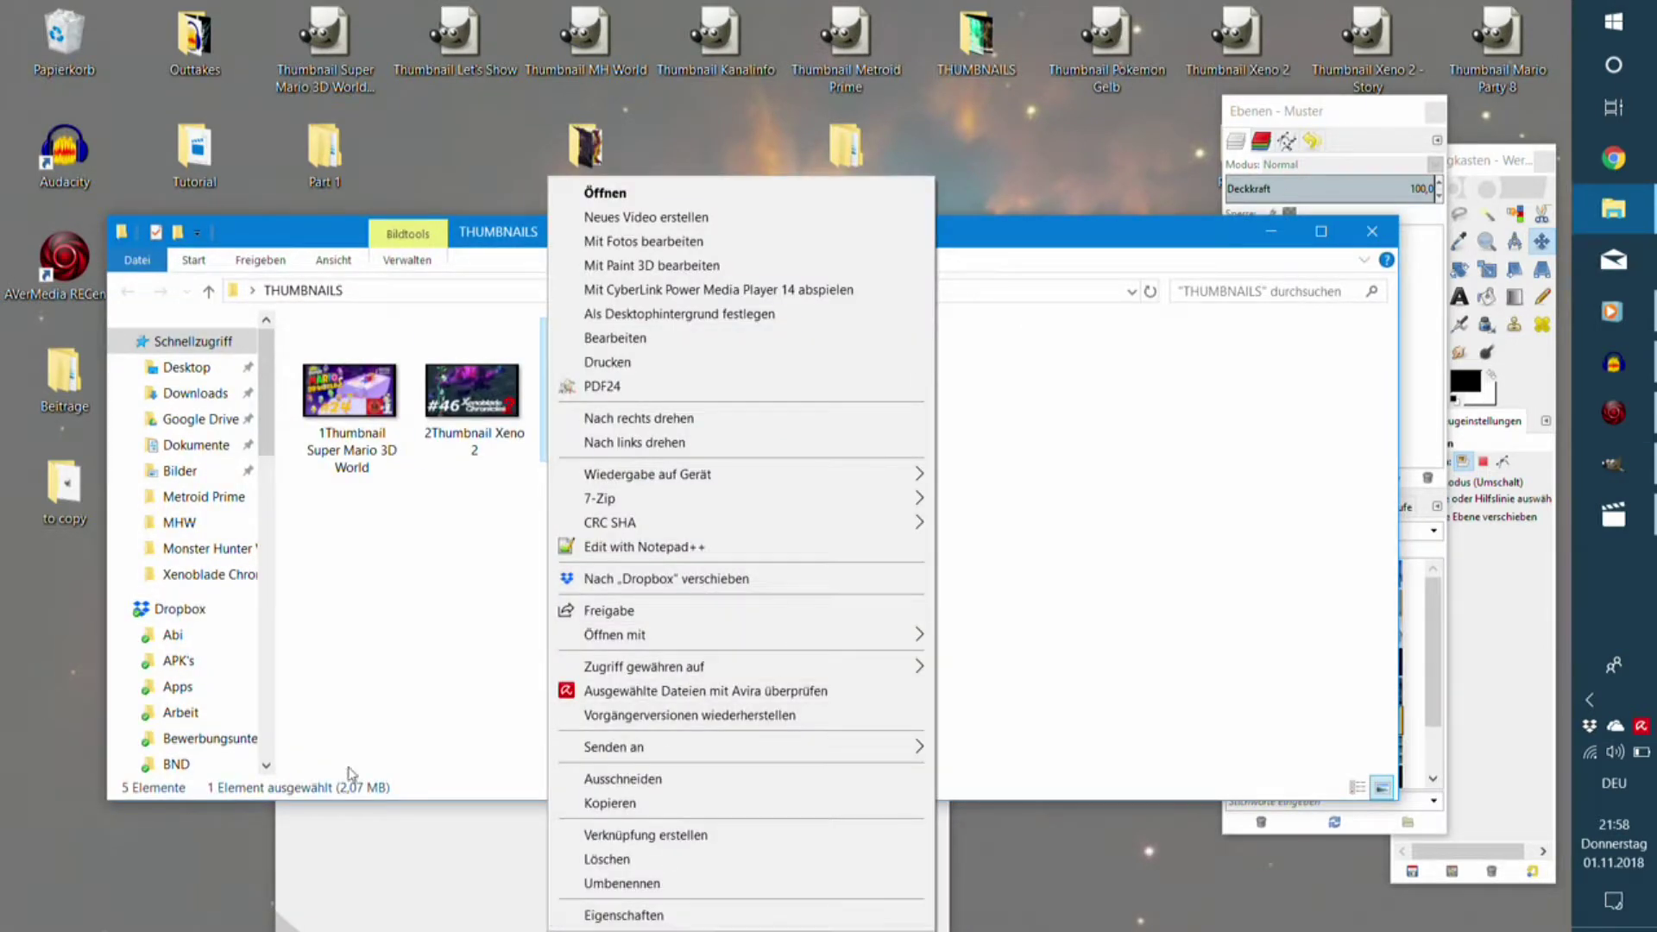
click(361, 736)
click(557, 386)
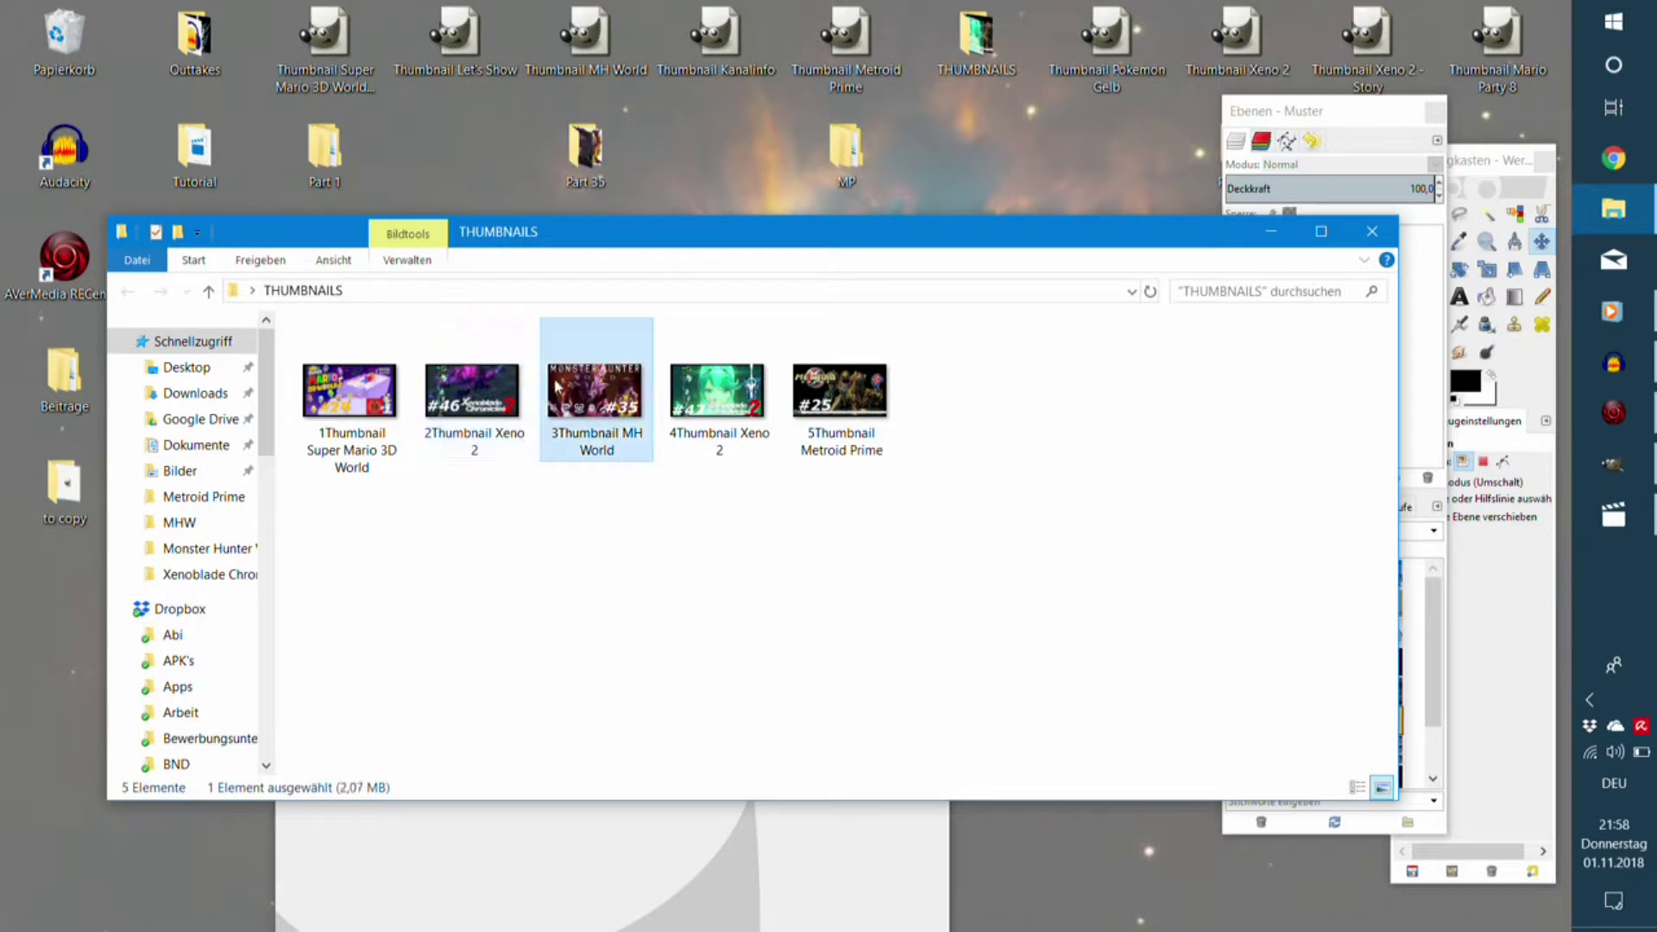
drag(619, 233, 991, 108)
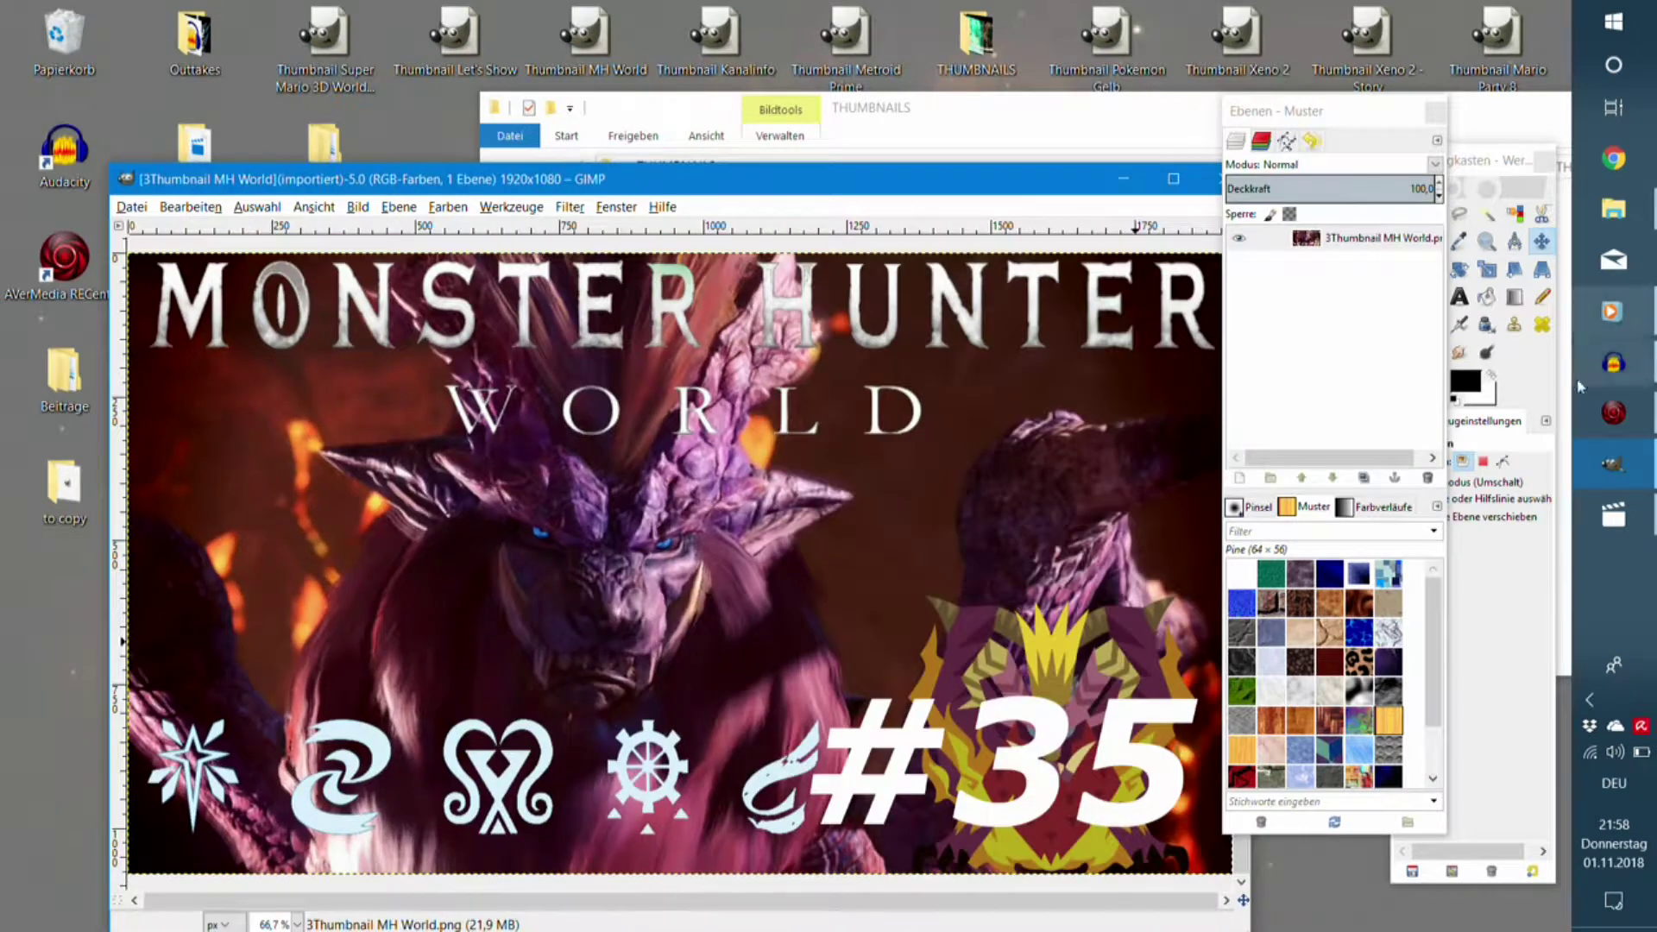
Scale the thumbnail layer proportionally to 1600 × 900 with the Scale tool.
click(1486, 269)
click(835, 568)
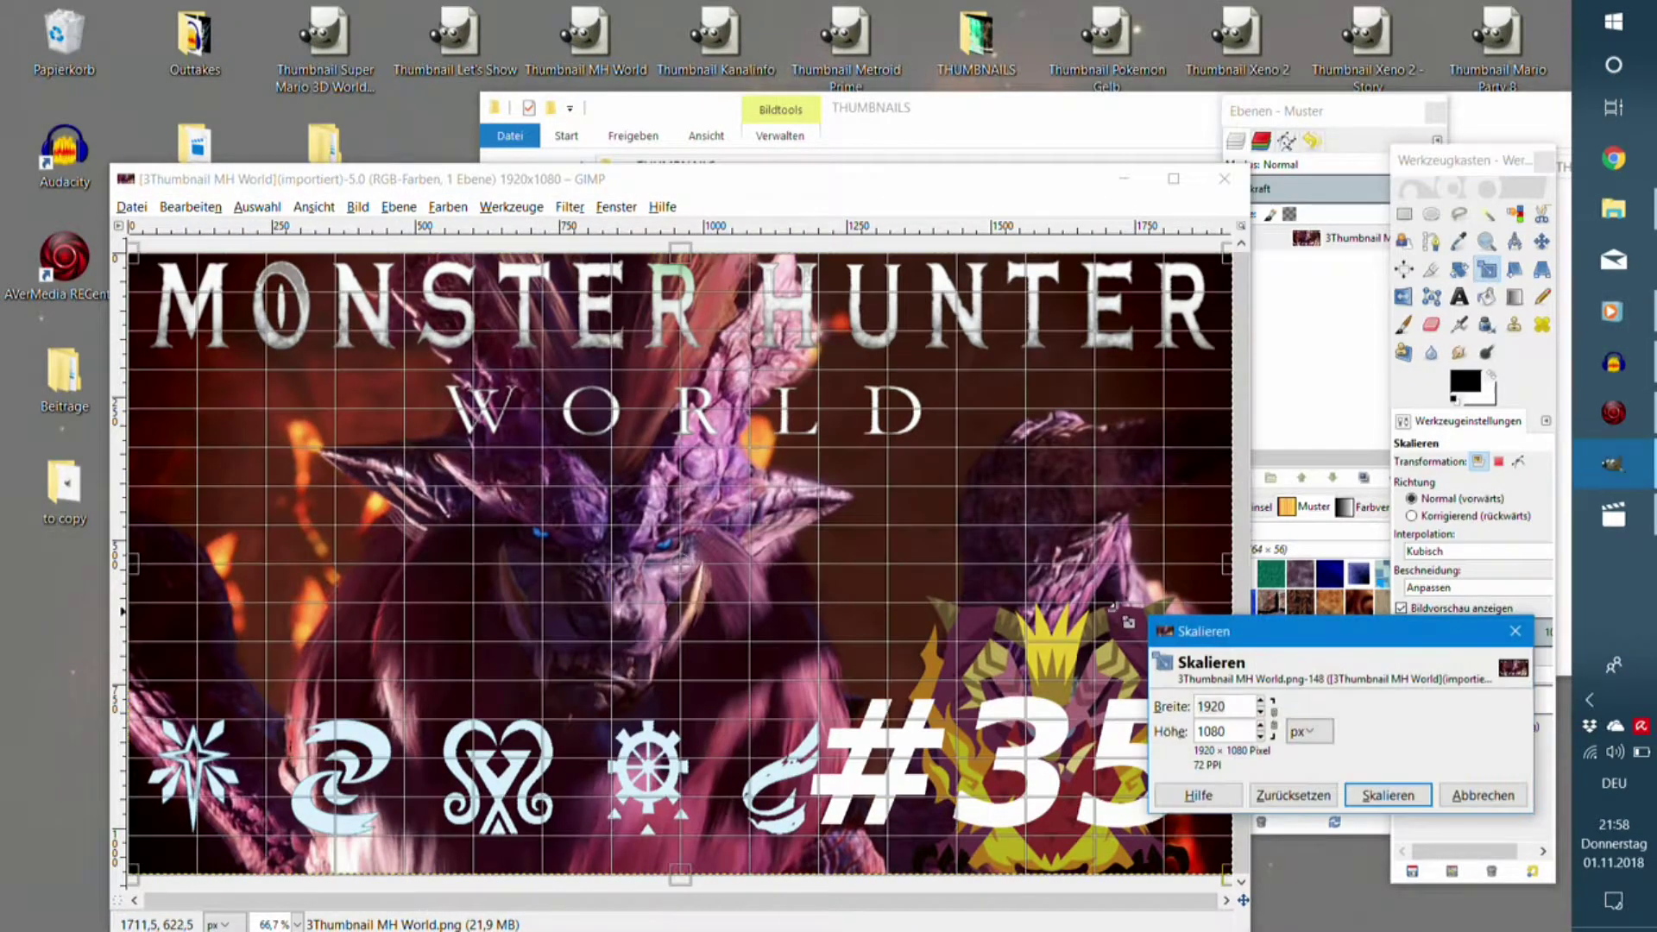
click(1274, 717)
click(1384, 792)
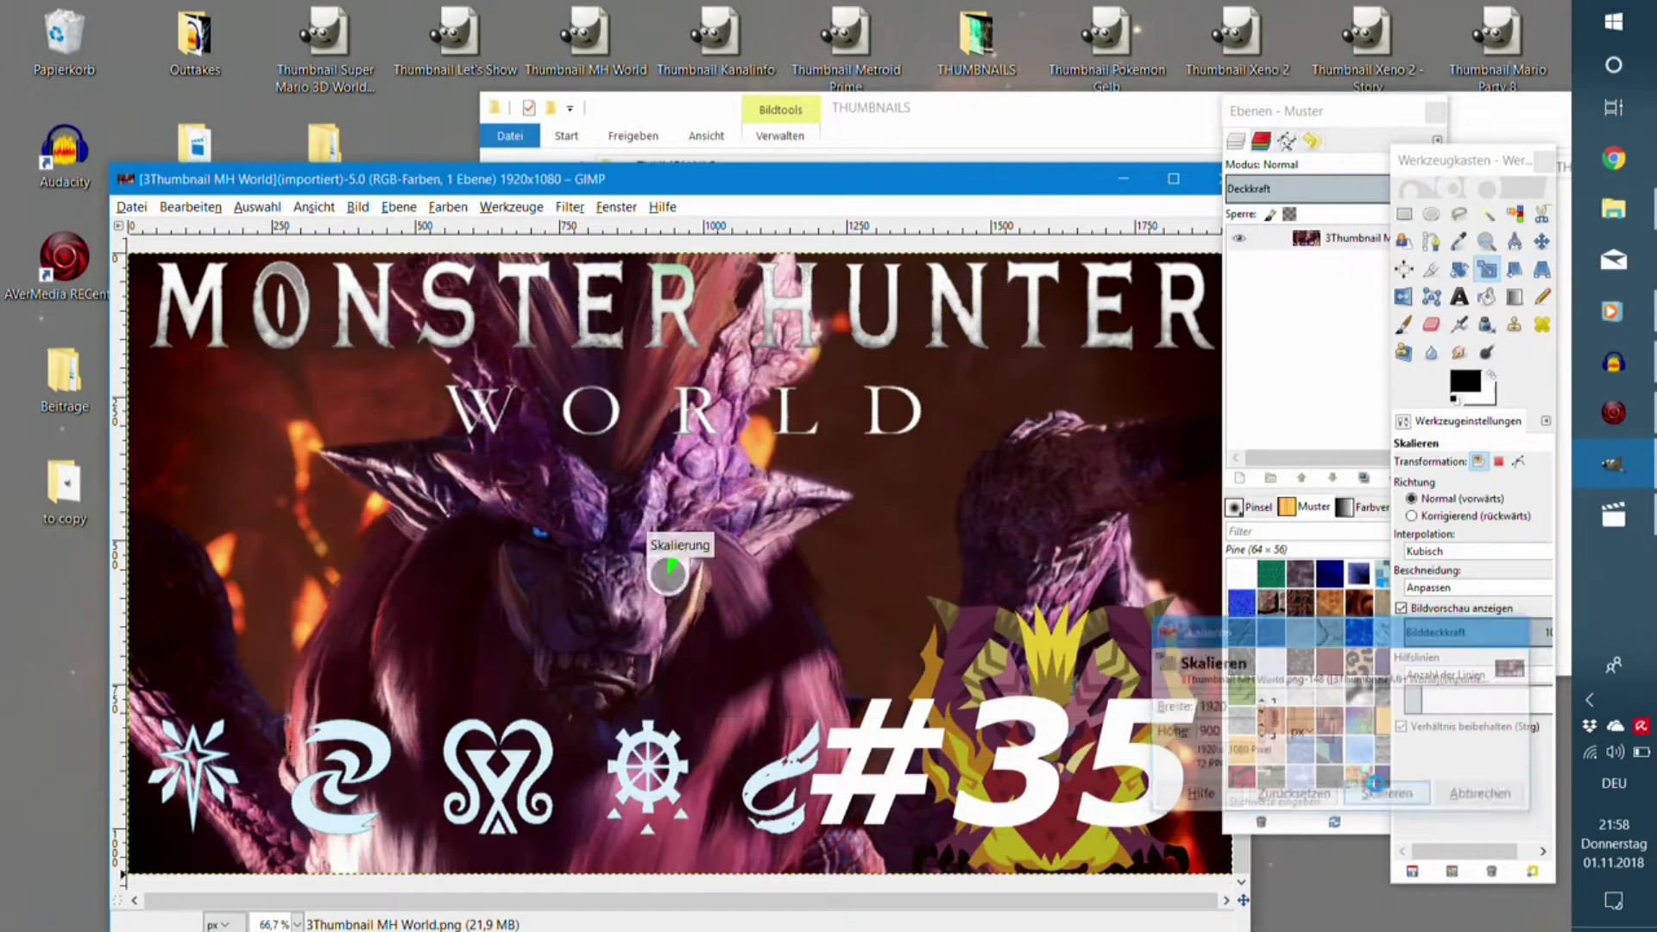
click(901, 535)
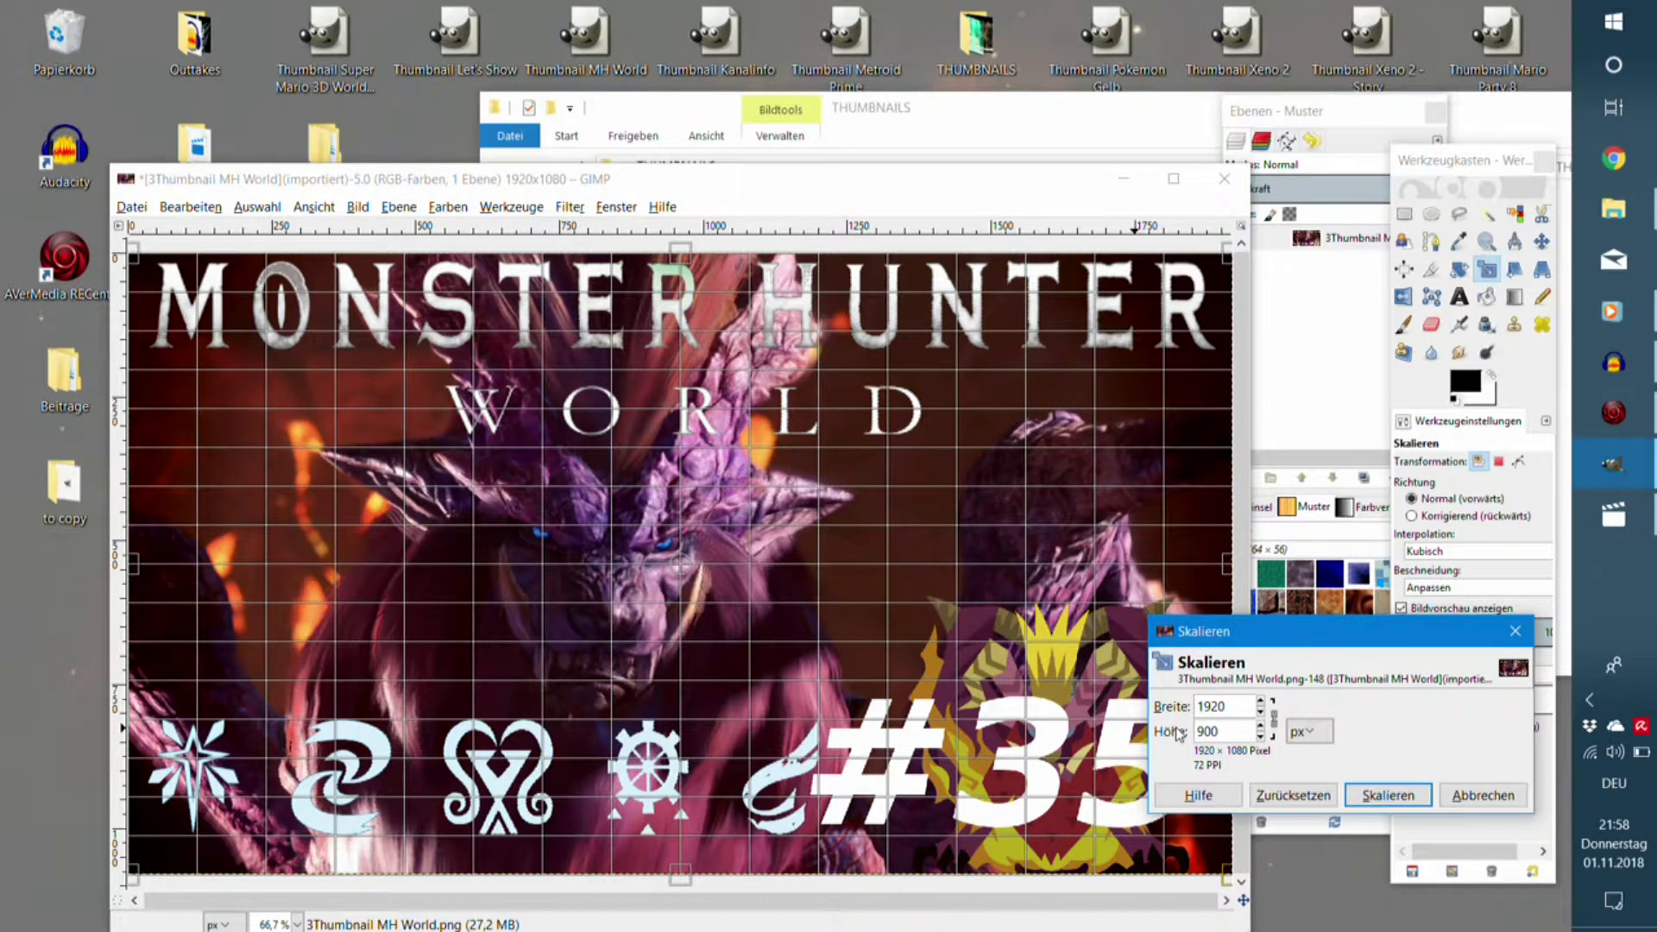
key(Tab)
click(1385, 794)
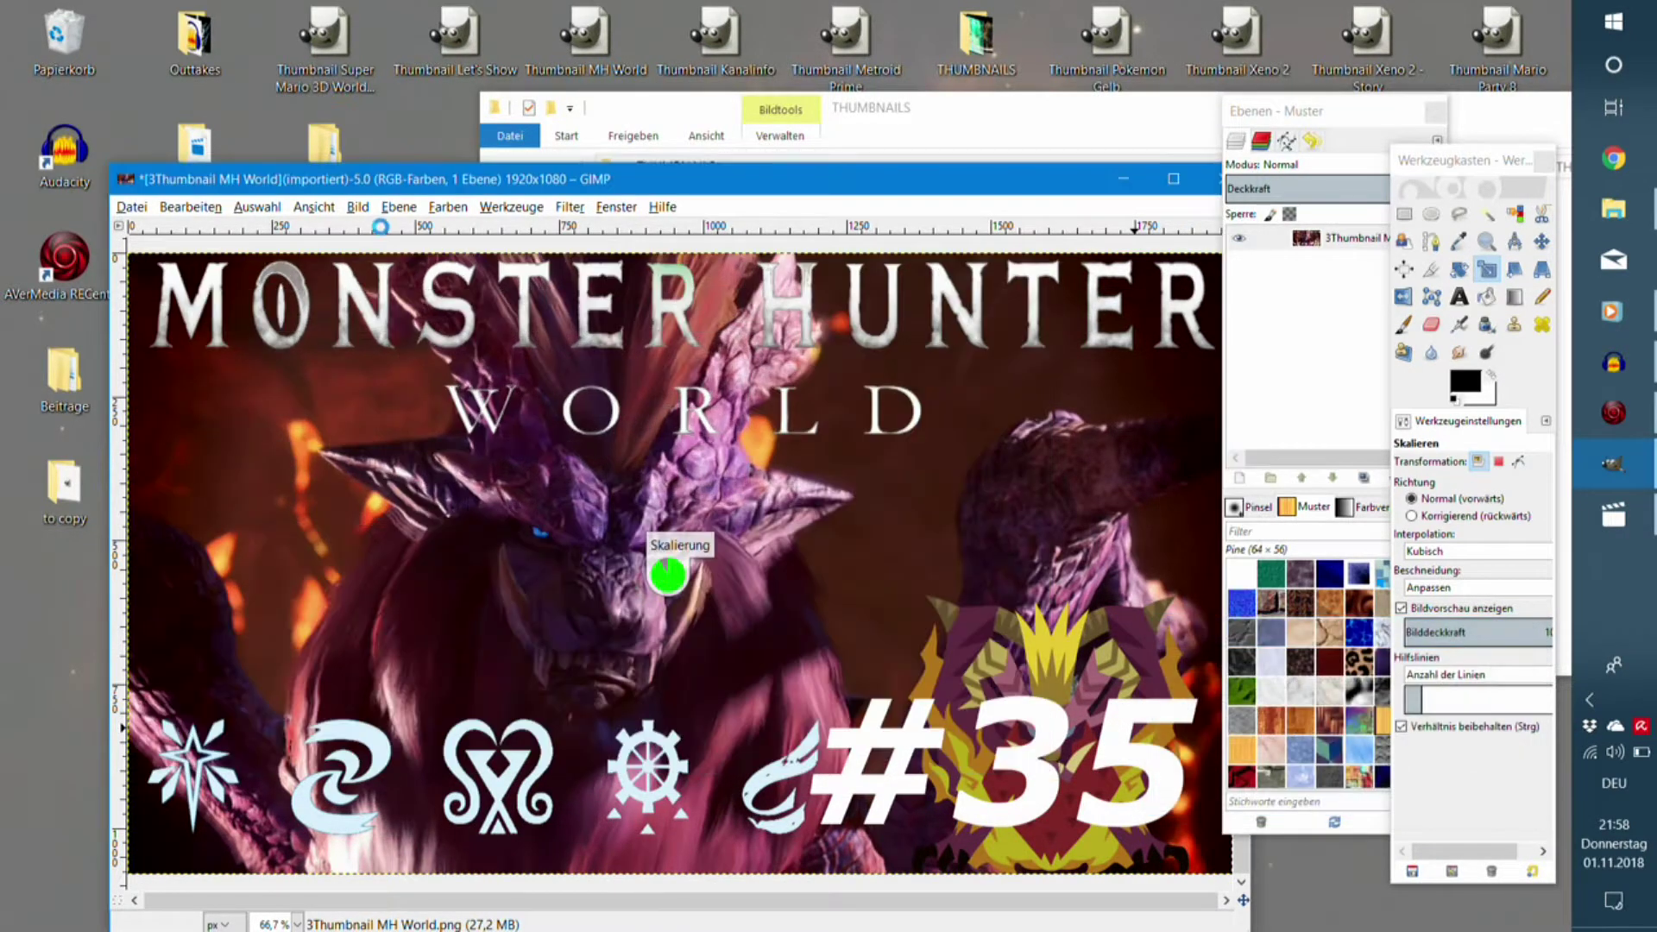
Fit the canvas to the scaled layer and overwrite 3Thumbnail MH World.png.
click(311, 208)
mouse_move(357, 207)
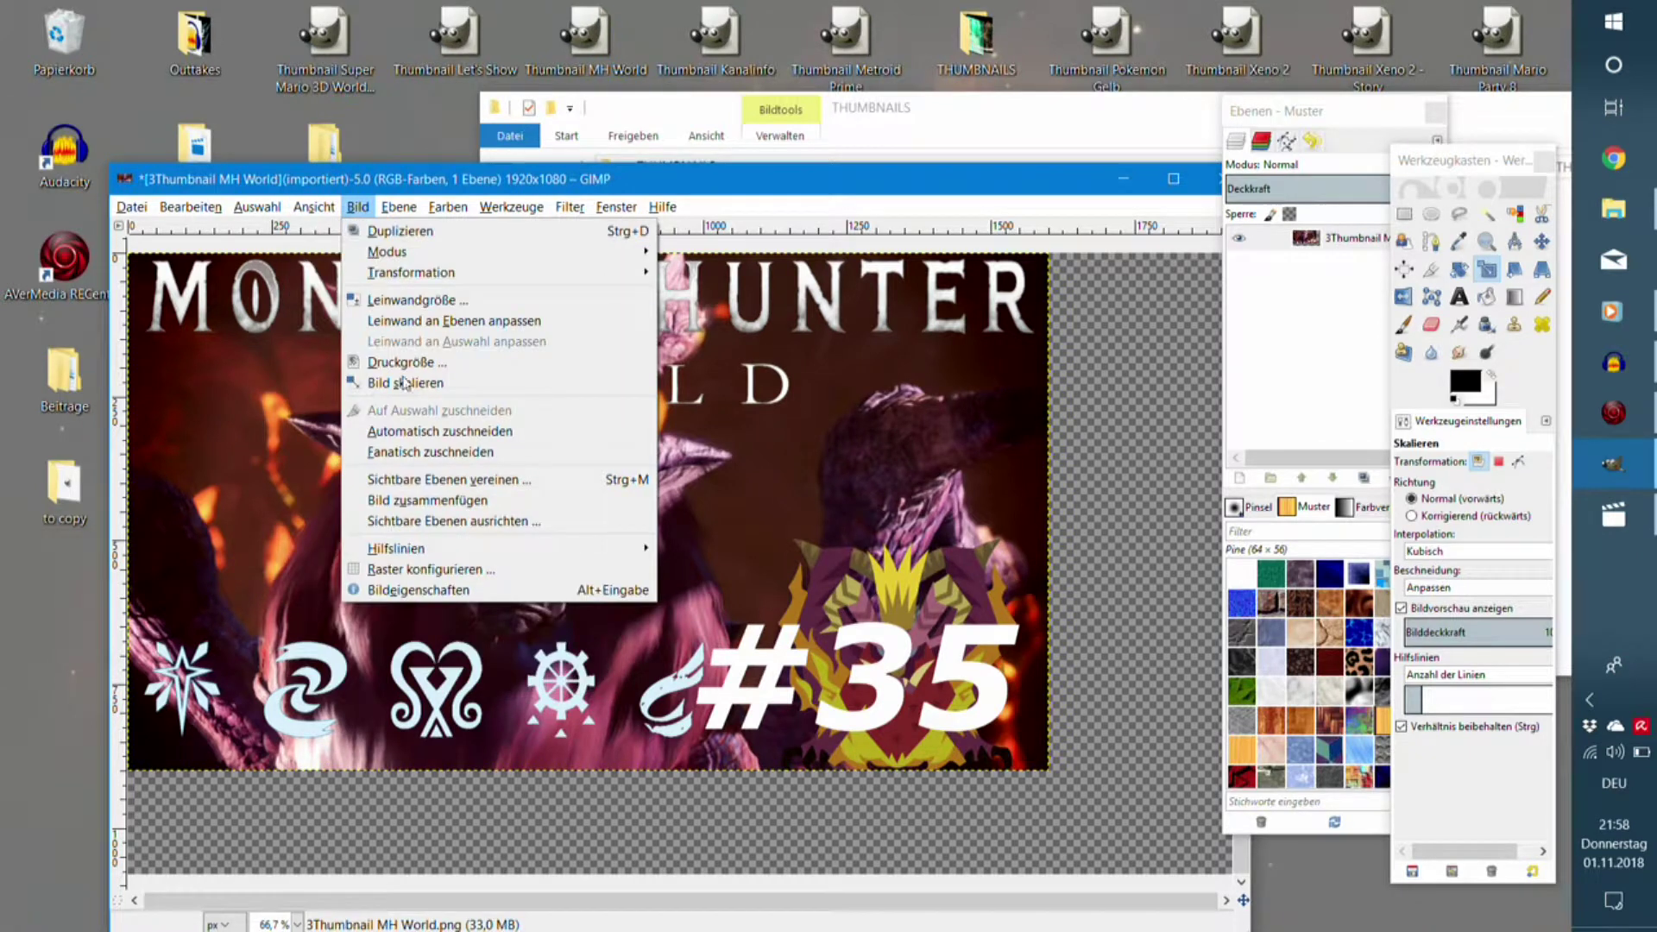
click(380, 327)
click(132, 207)
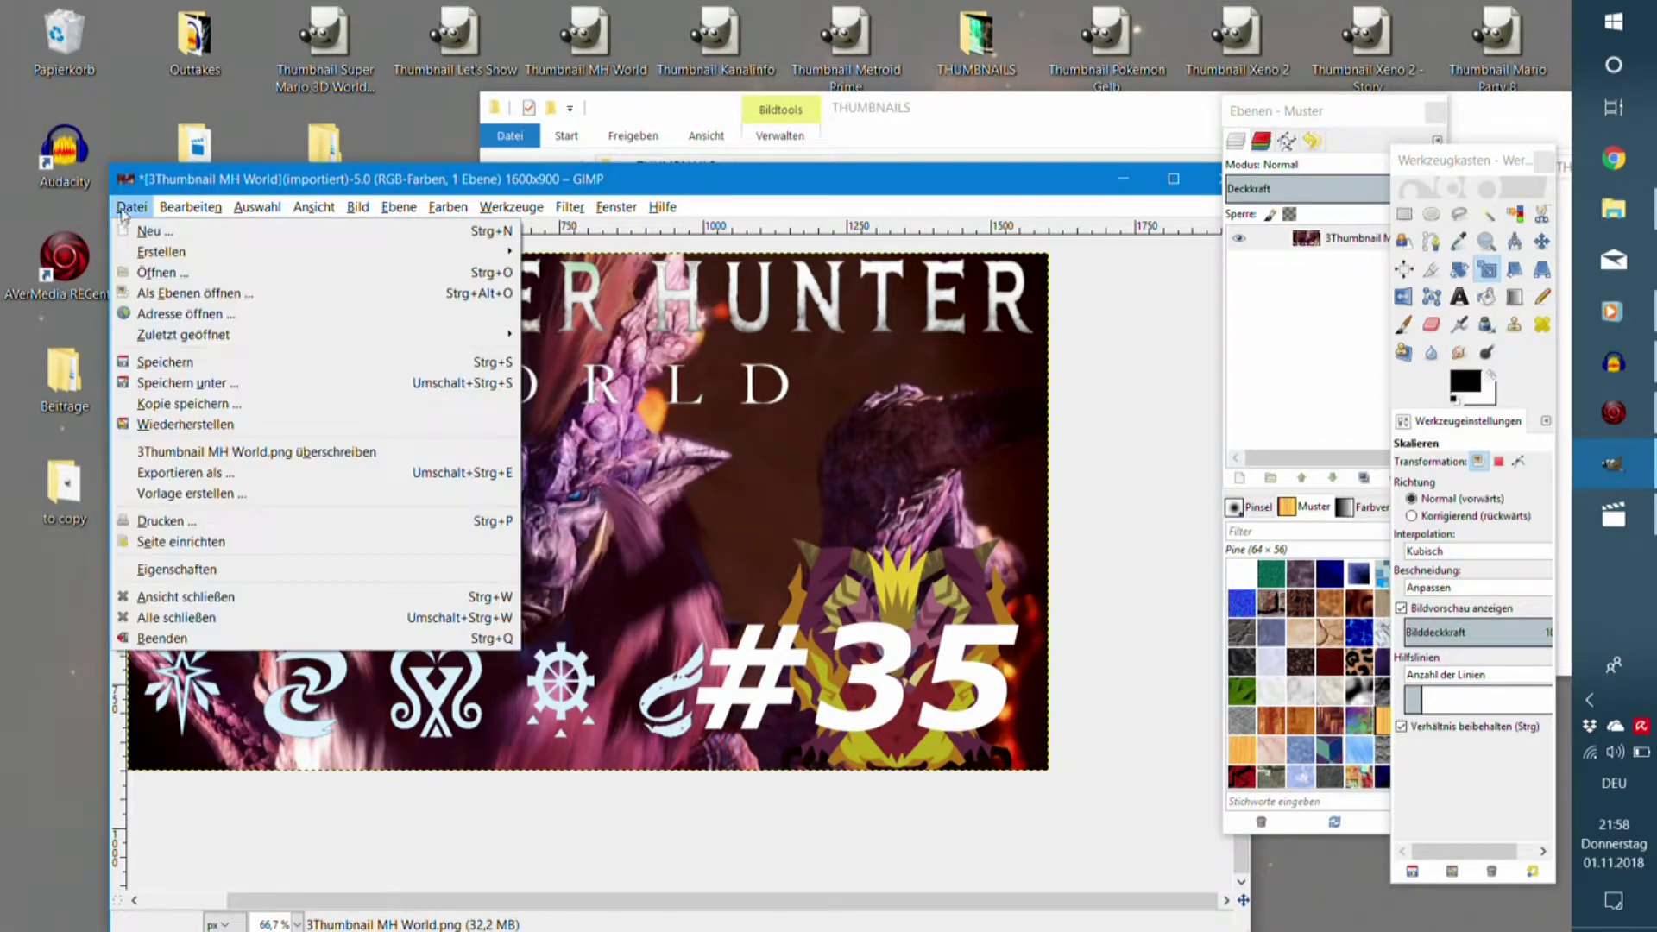
click(226, 458)
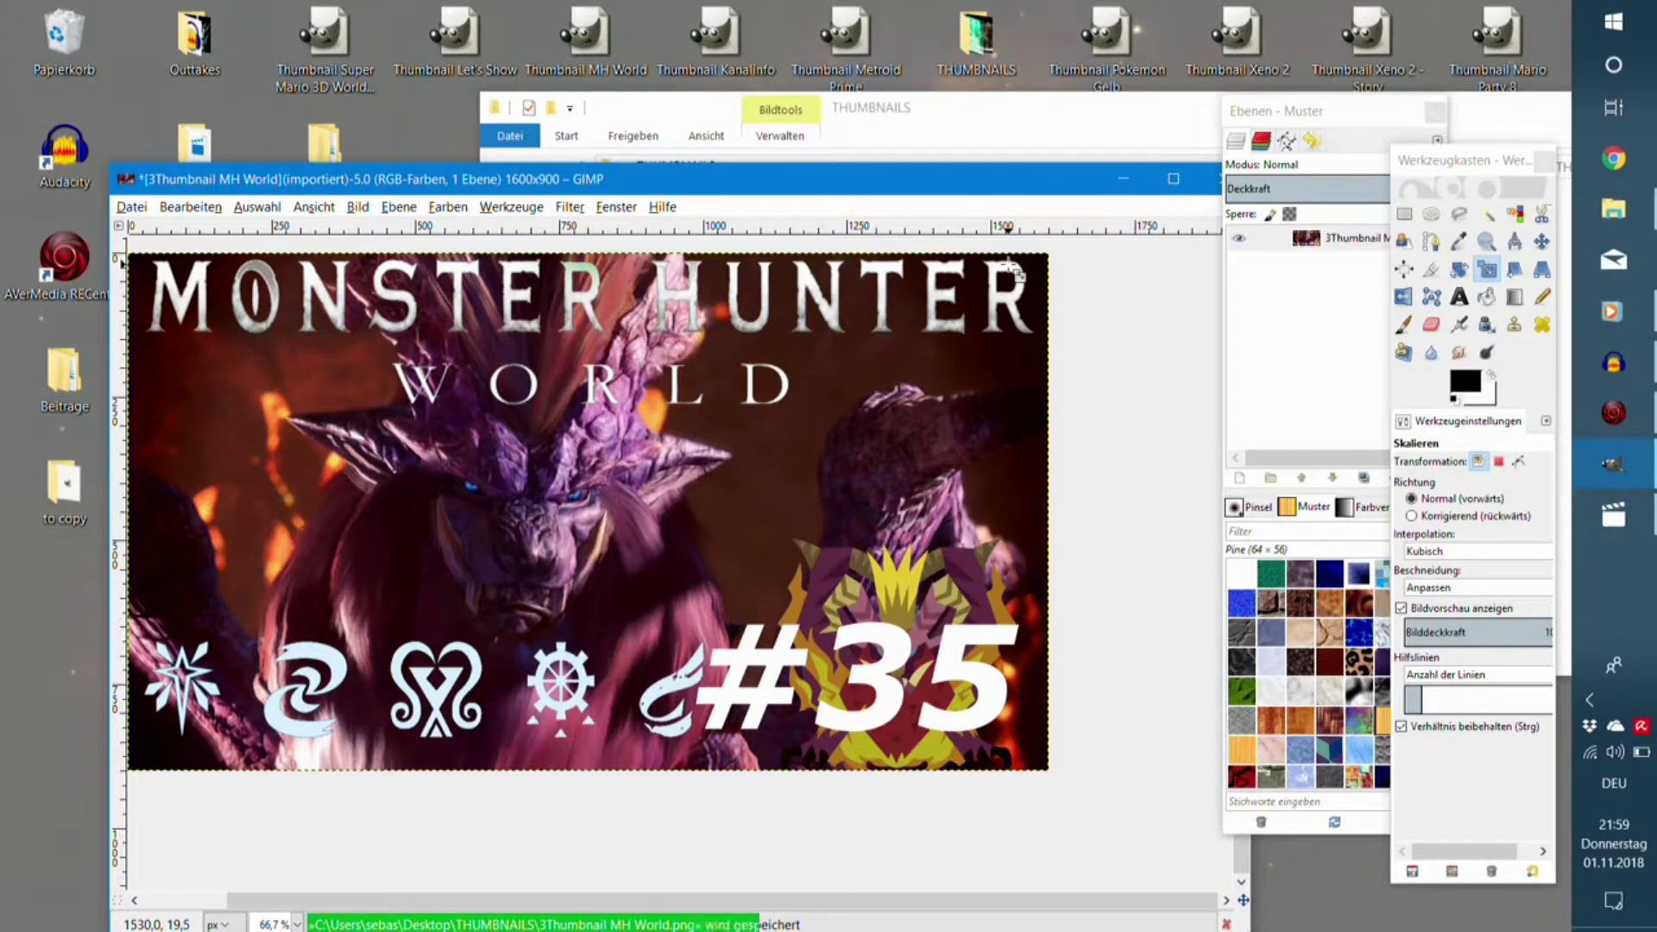
click(947, 123)
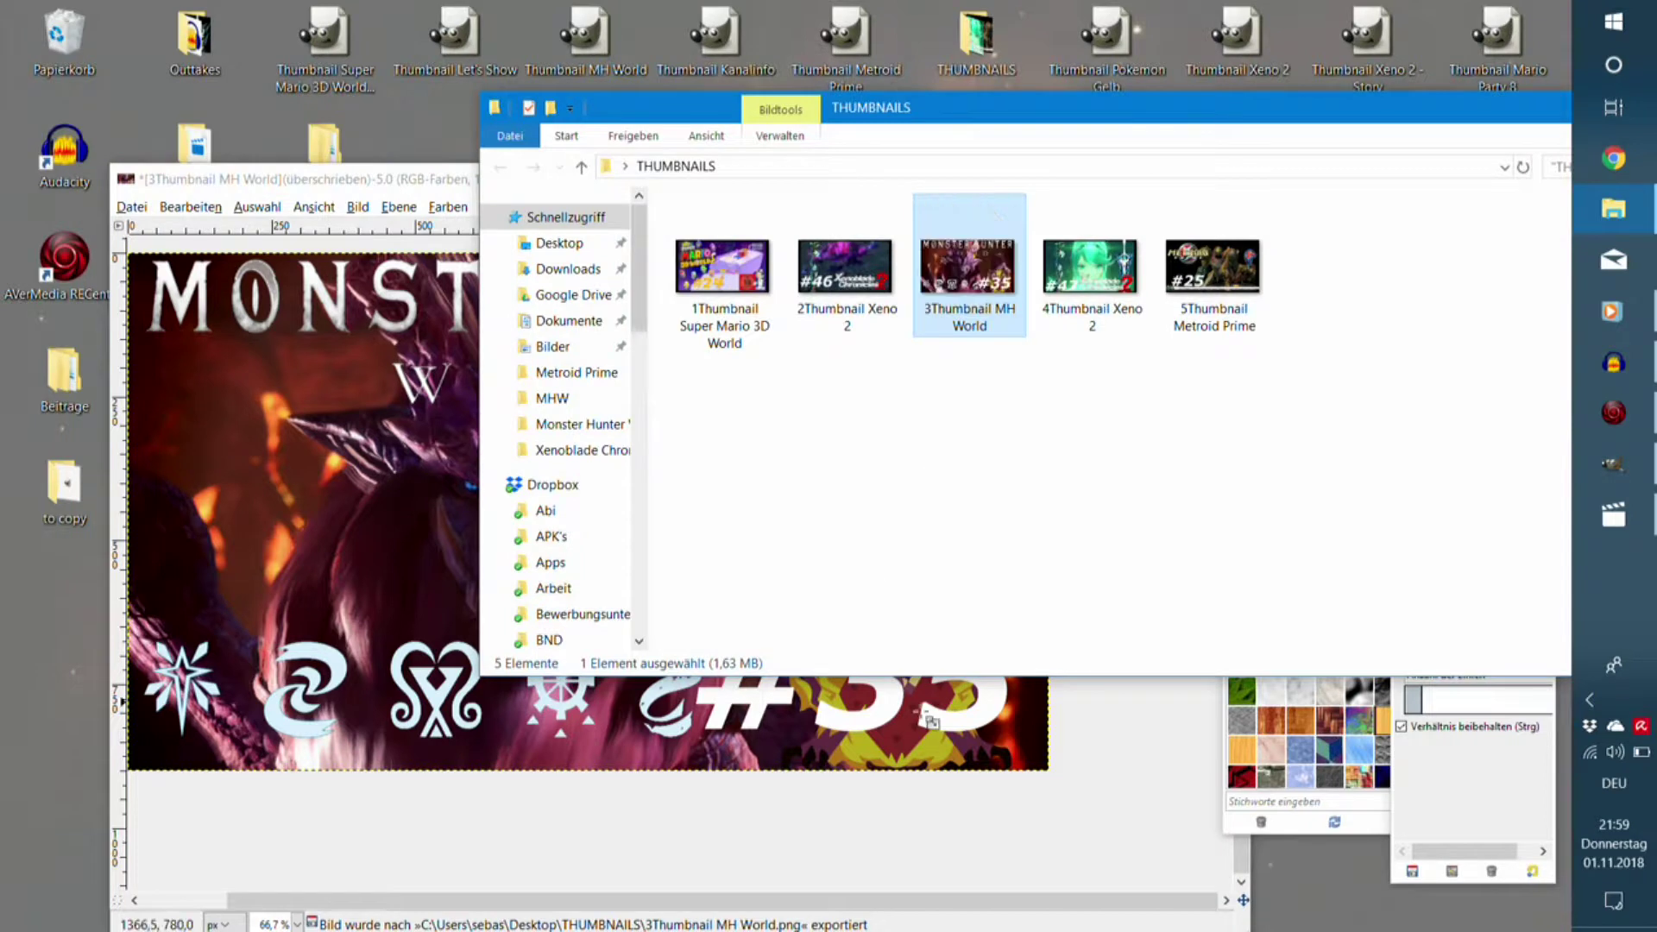
Close the resized image discarding changes, quit GIMP, and close the THUMBNAILS window.
key(alt+Tab)
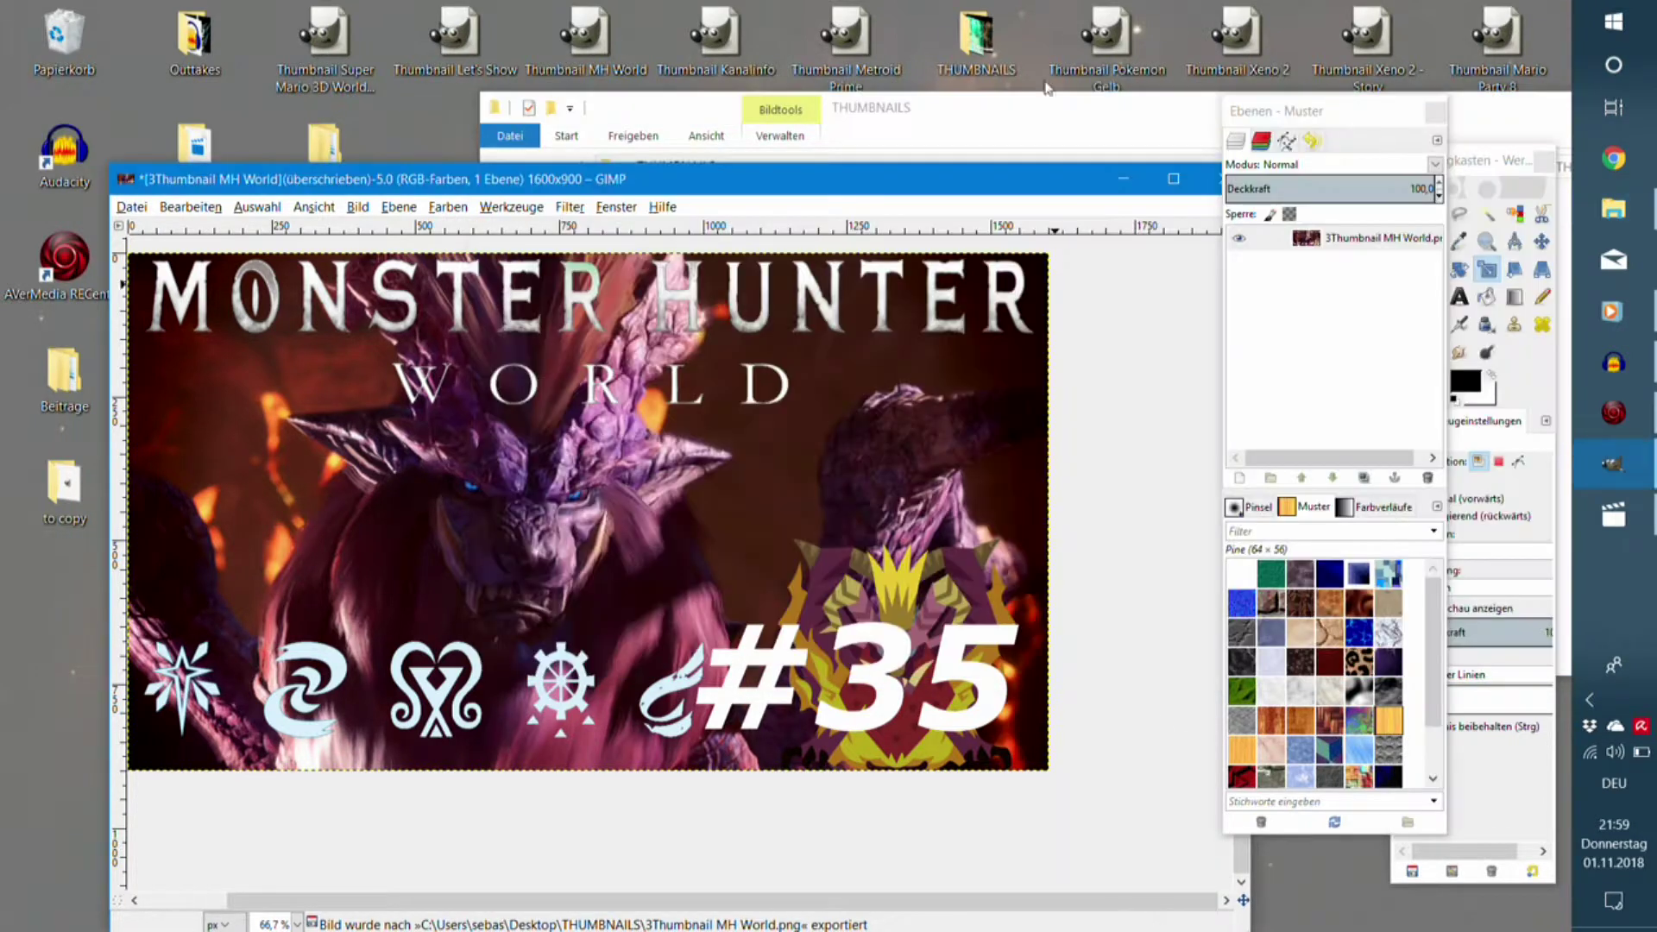
click(1223, 179)
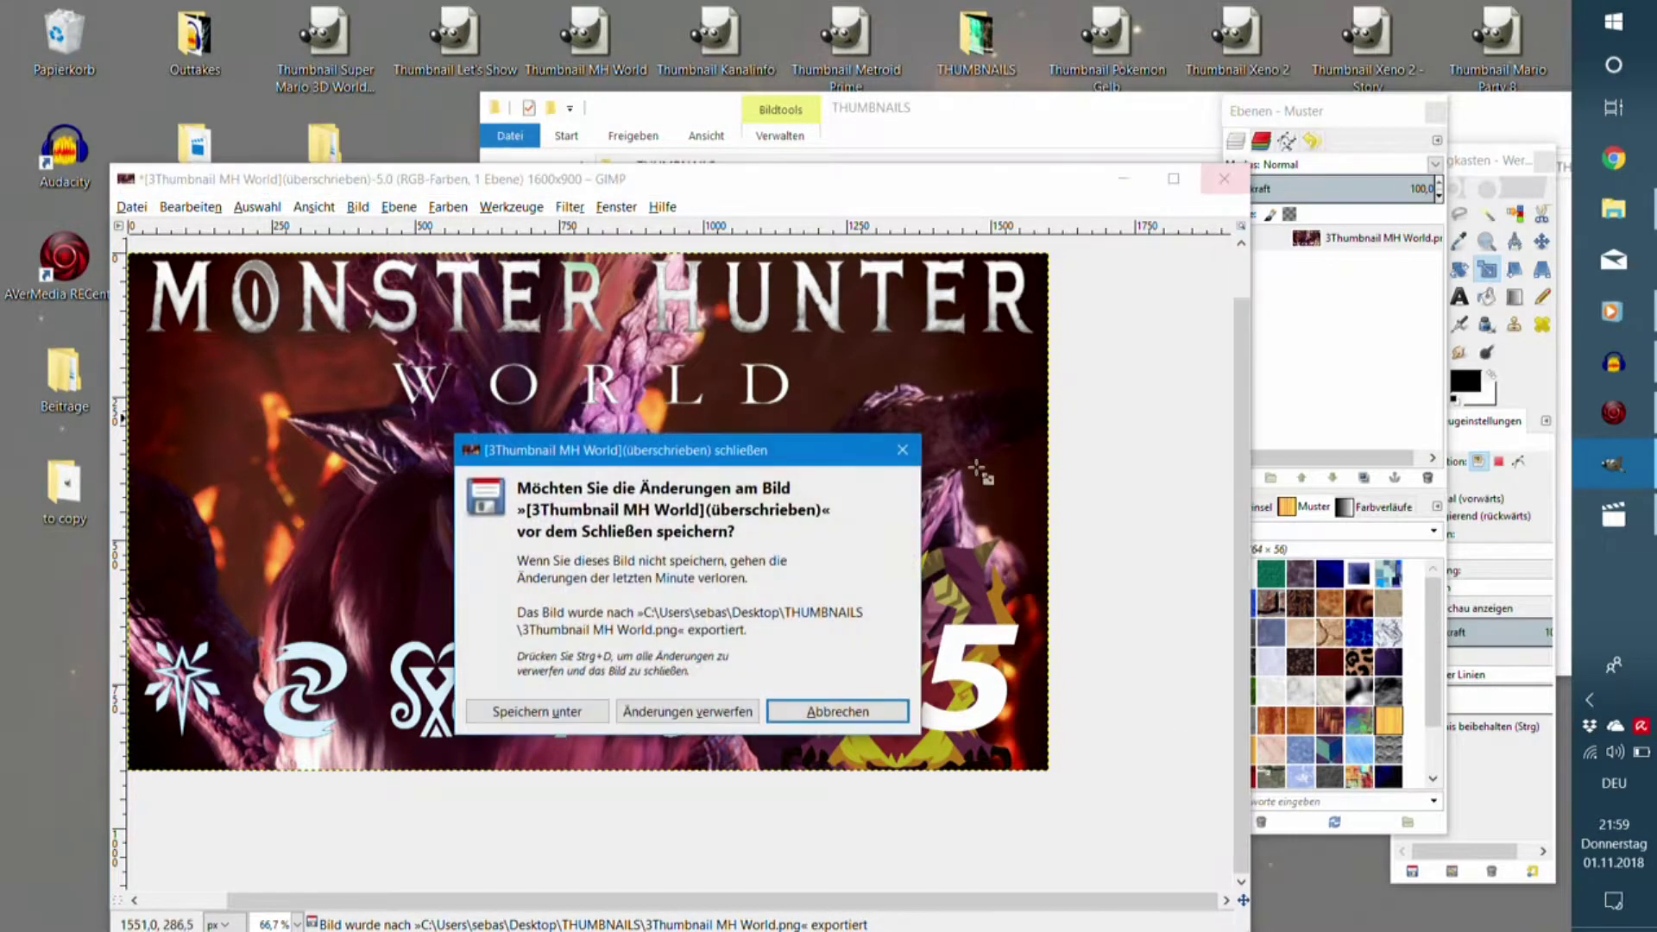
click(750, 712)
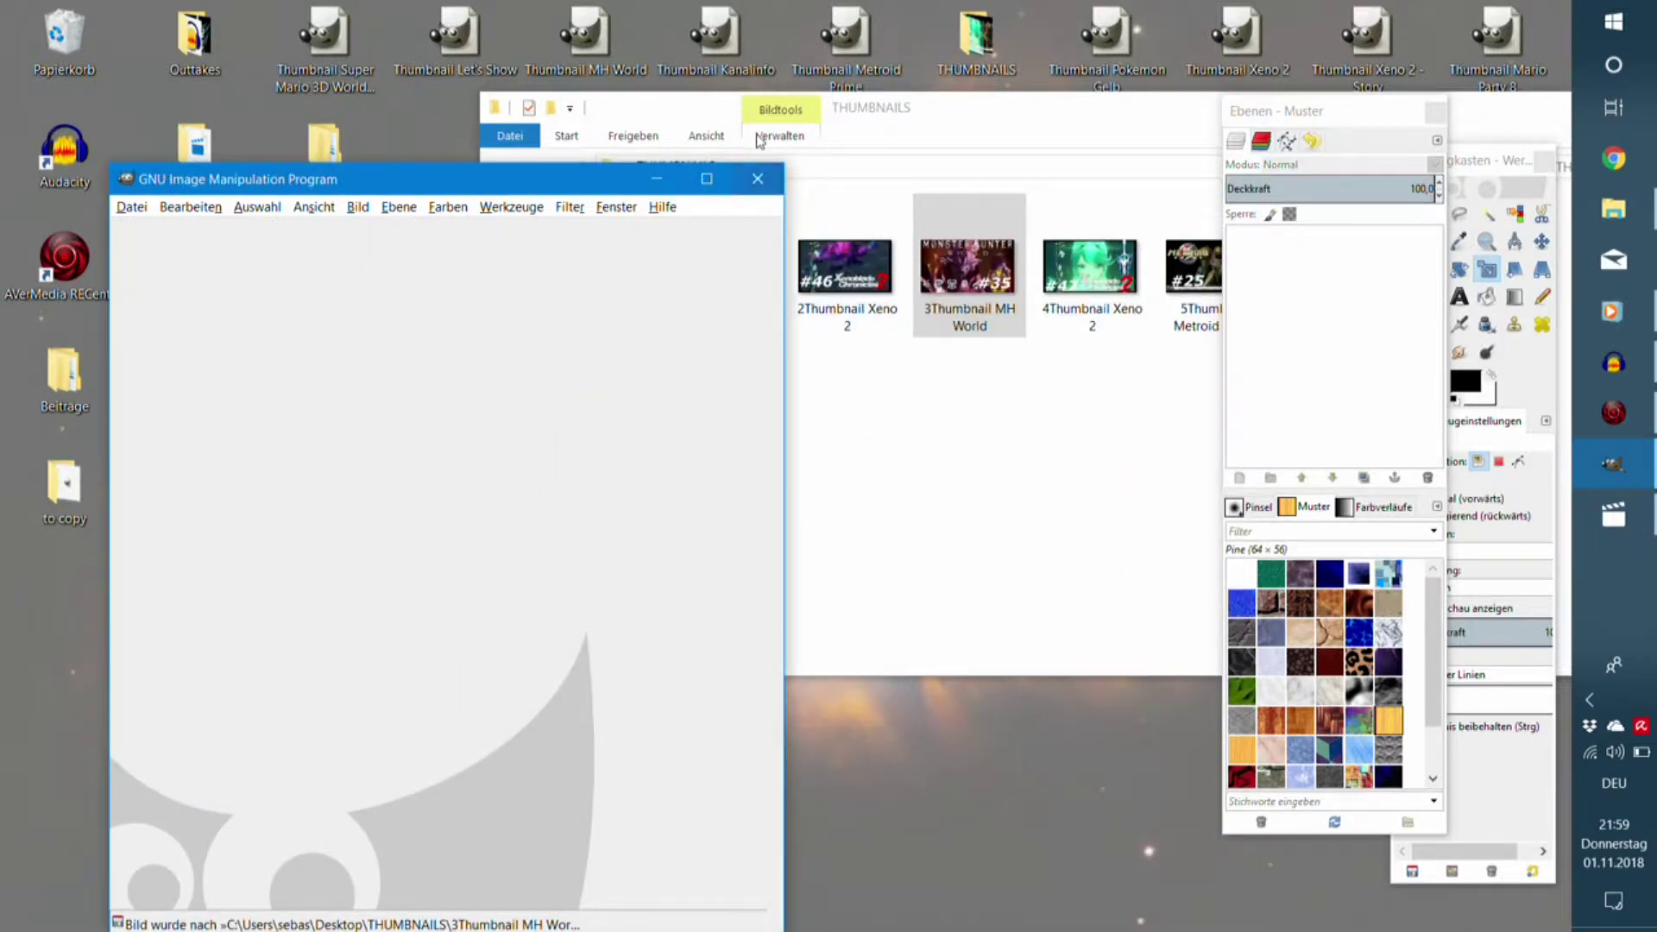
click(760, 176)
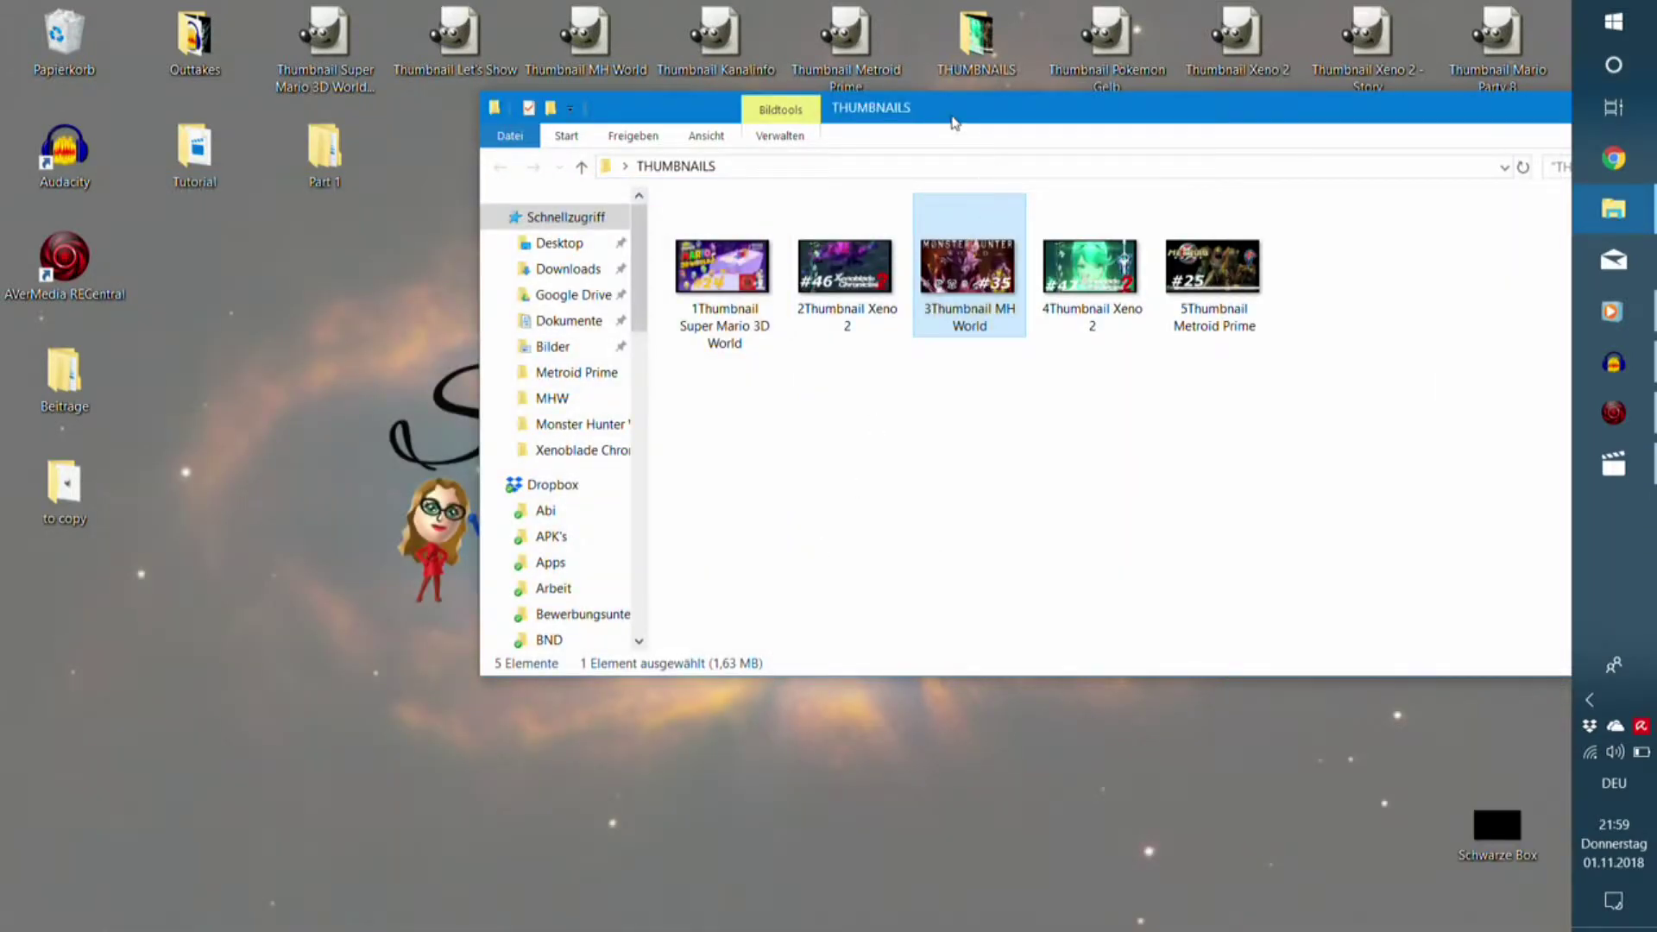
drag(954, 122, 631, 117)
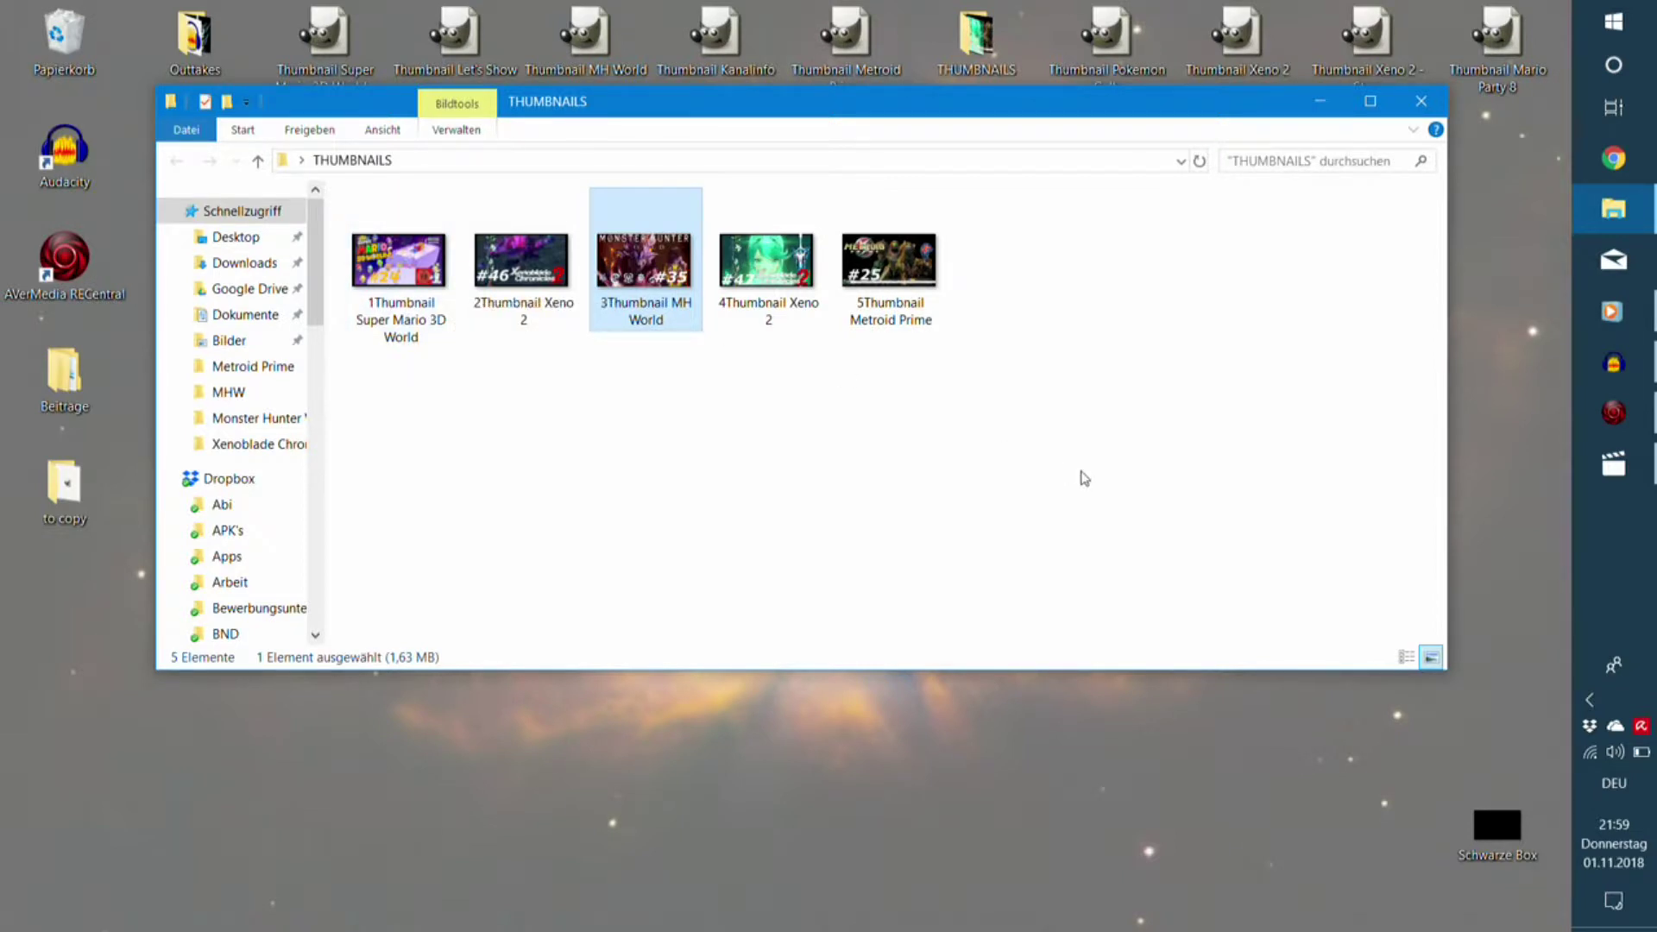
click(1421, 102)
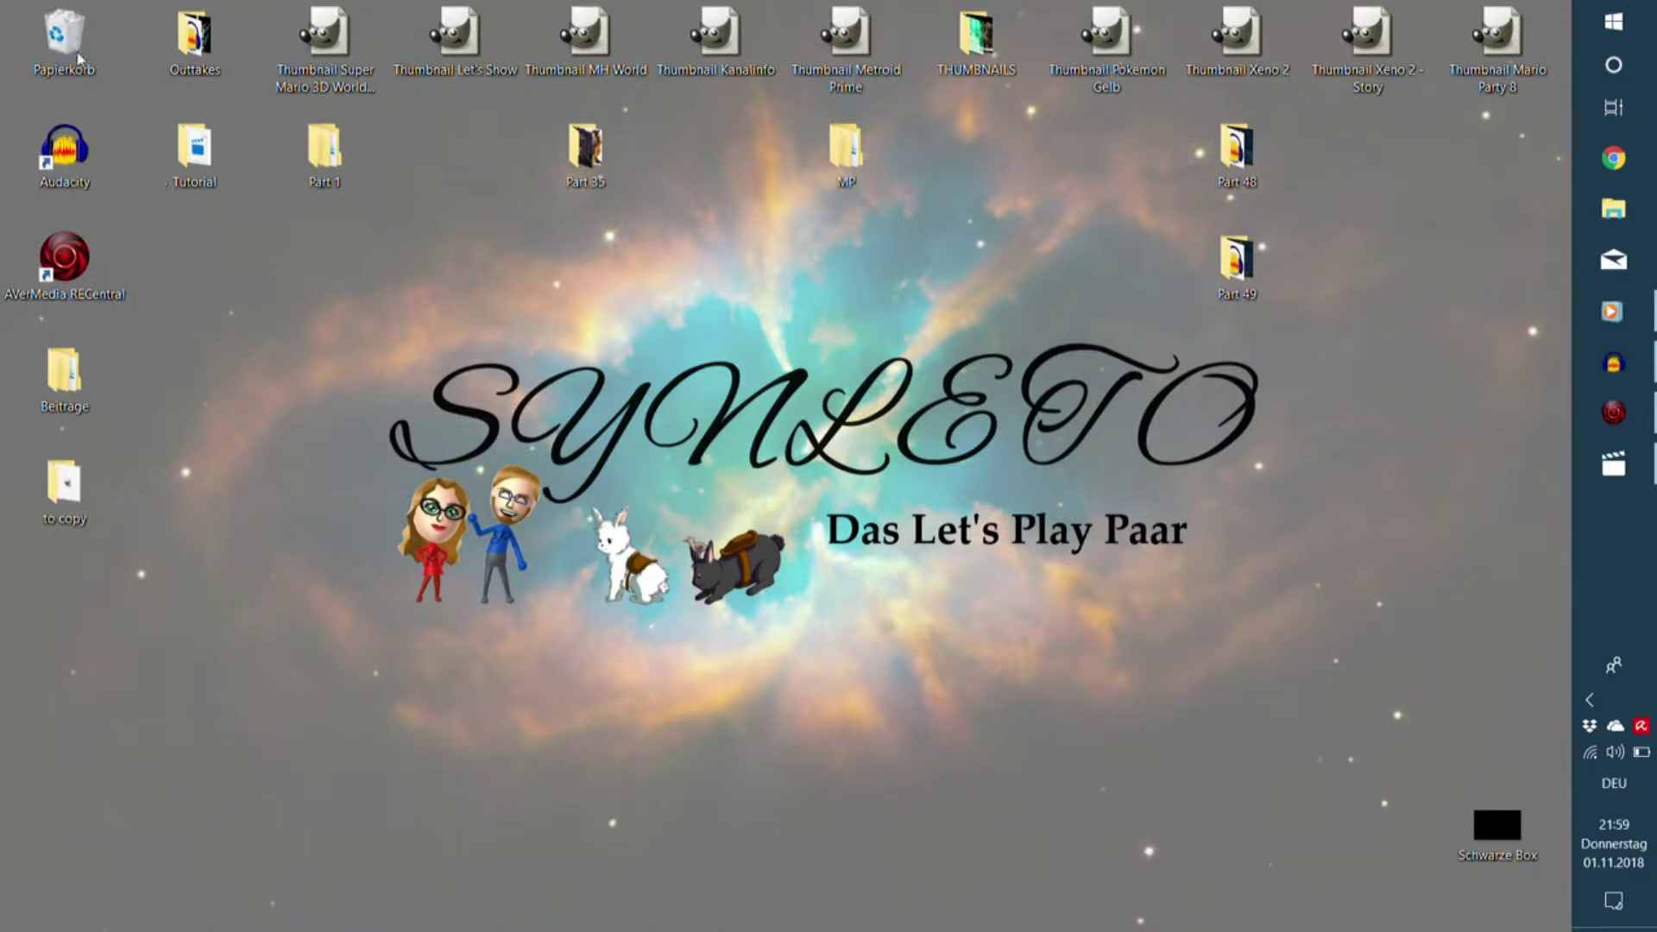
Open the Super Mario 3D World thumbnail and delete the Fsk18, age-rating, Rosalina and fairy layers.
double_click(293, 76)
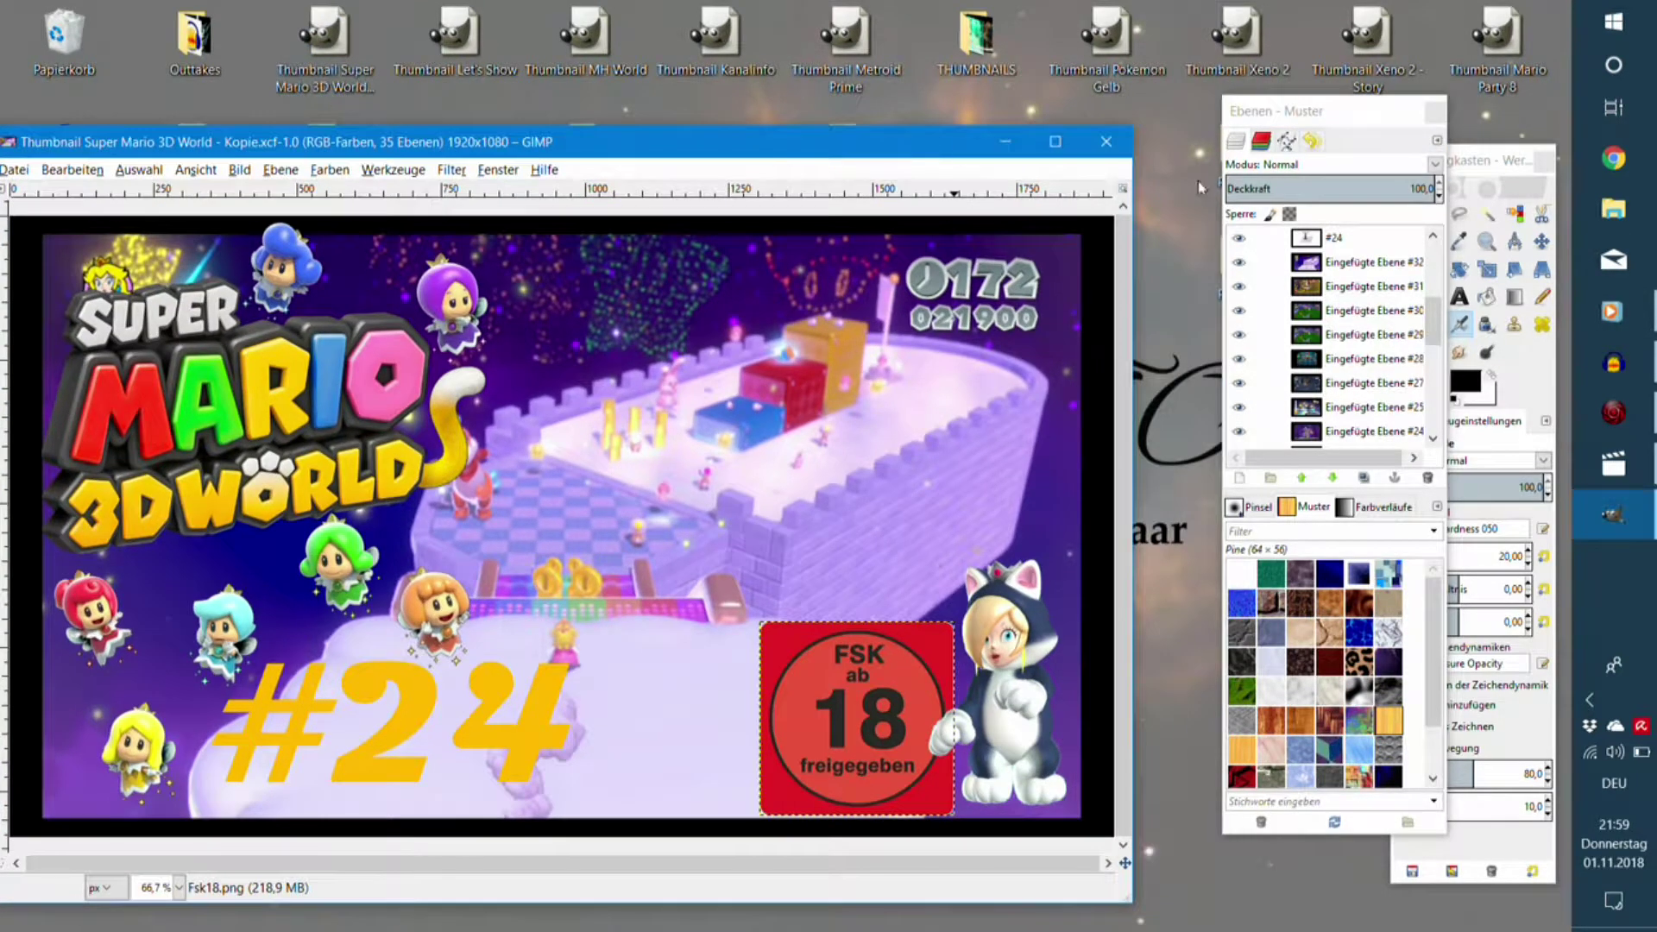
scroll(1303, 346, down, 3)
scroll(1304, 354, down, 3)
scroll(1312, 371, down, 3)
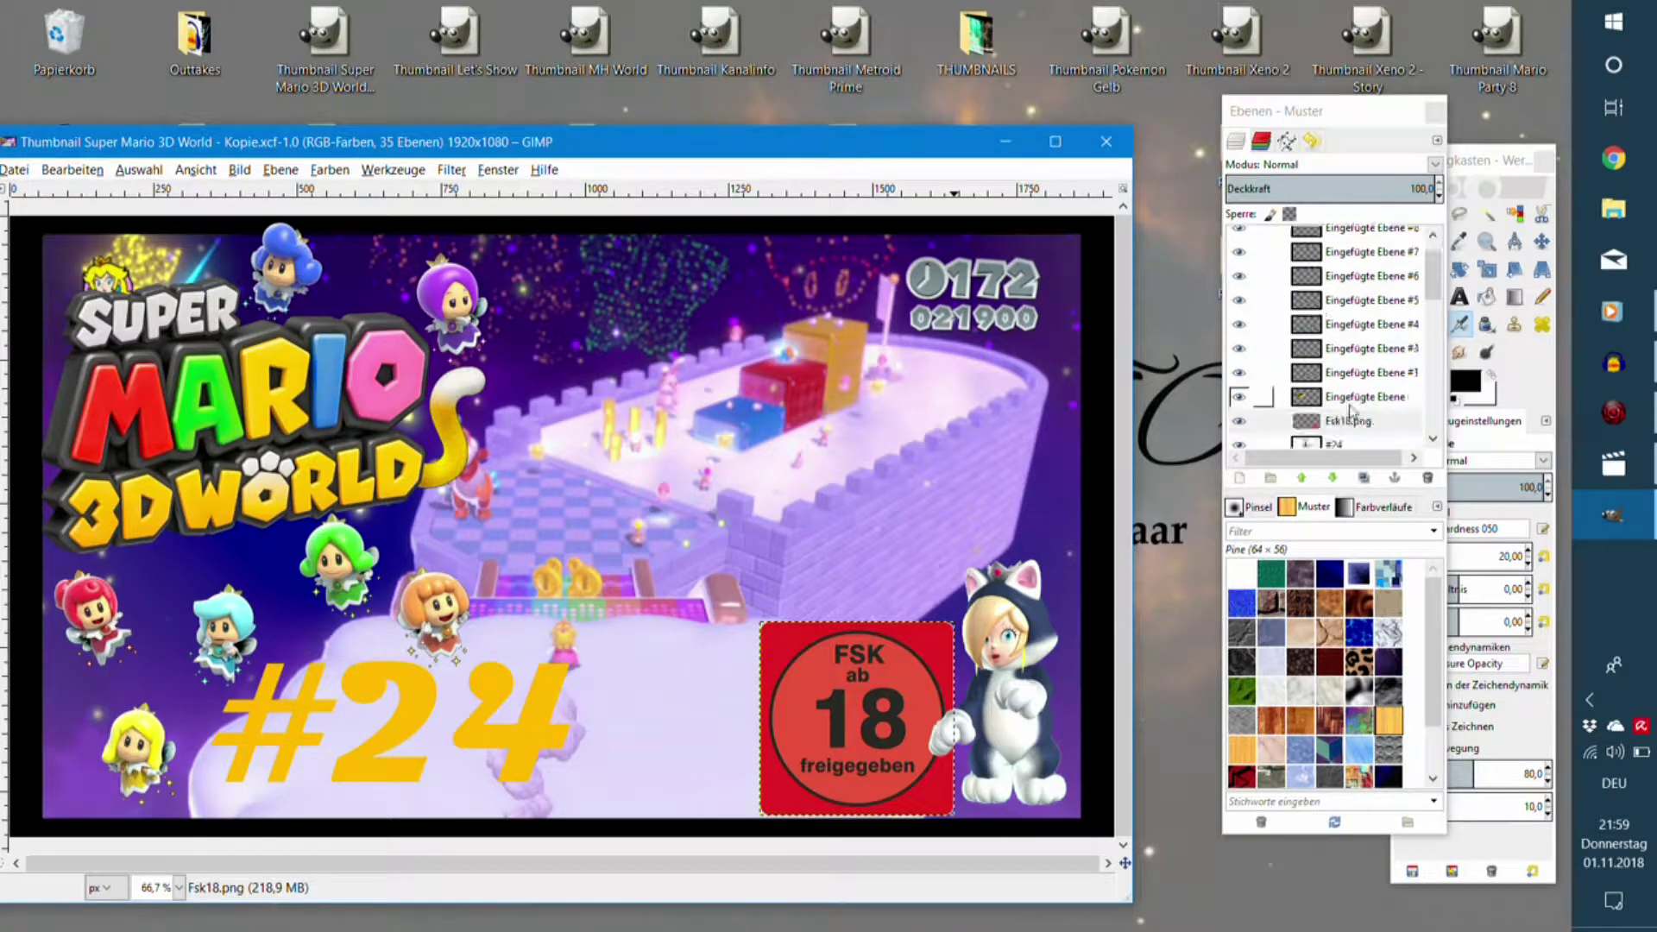
click(1425, 479)
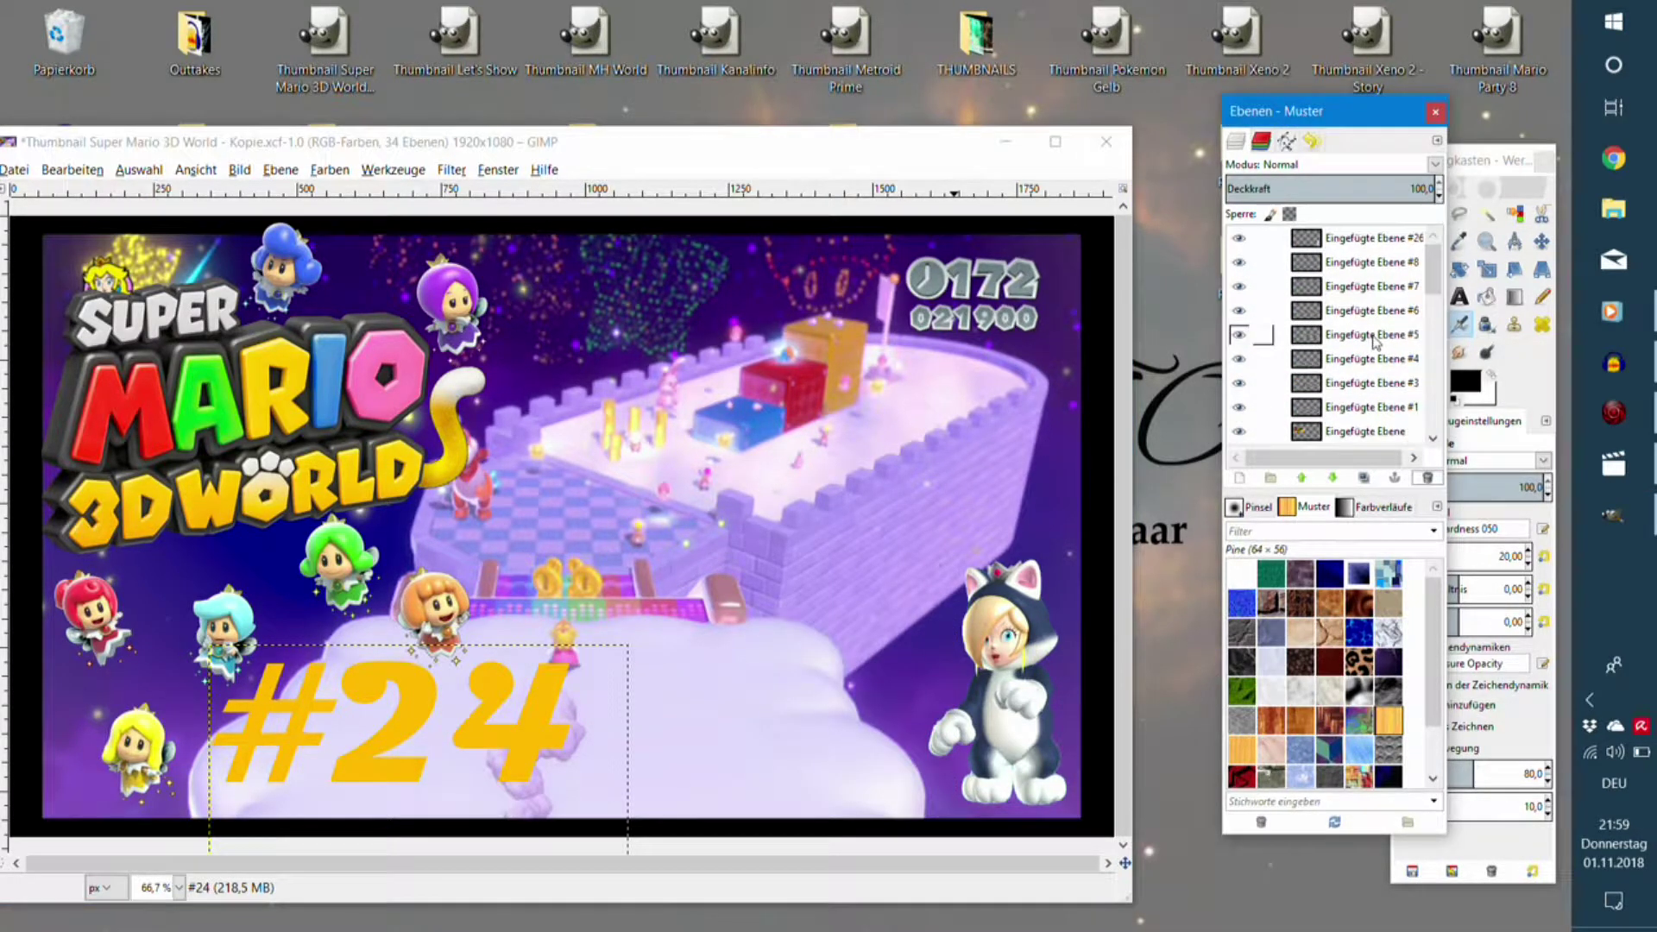
click(1365, 245)
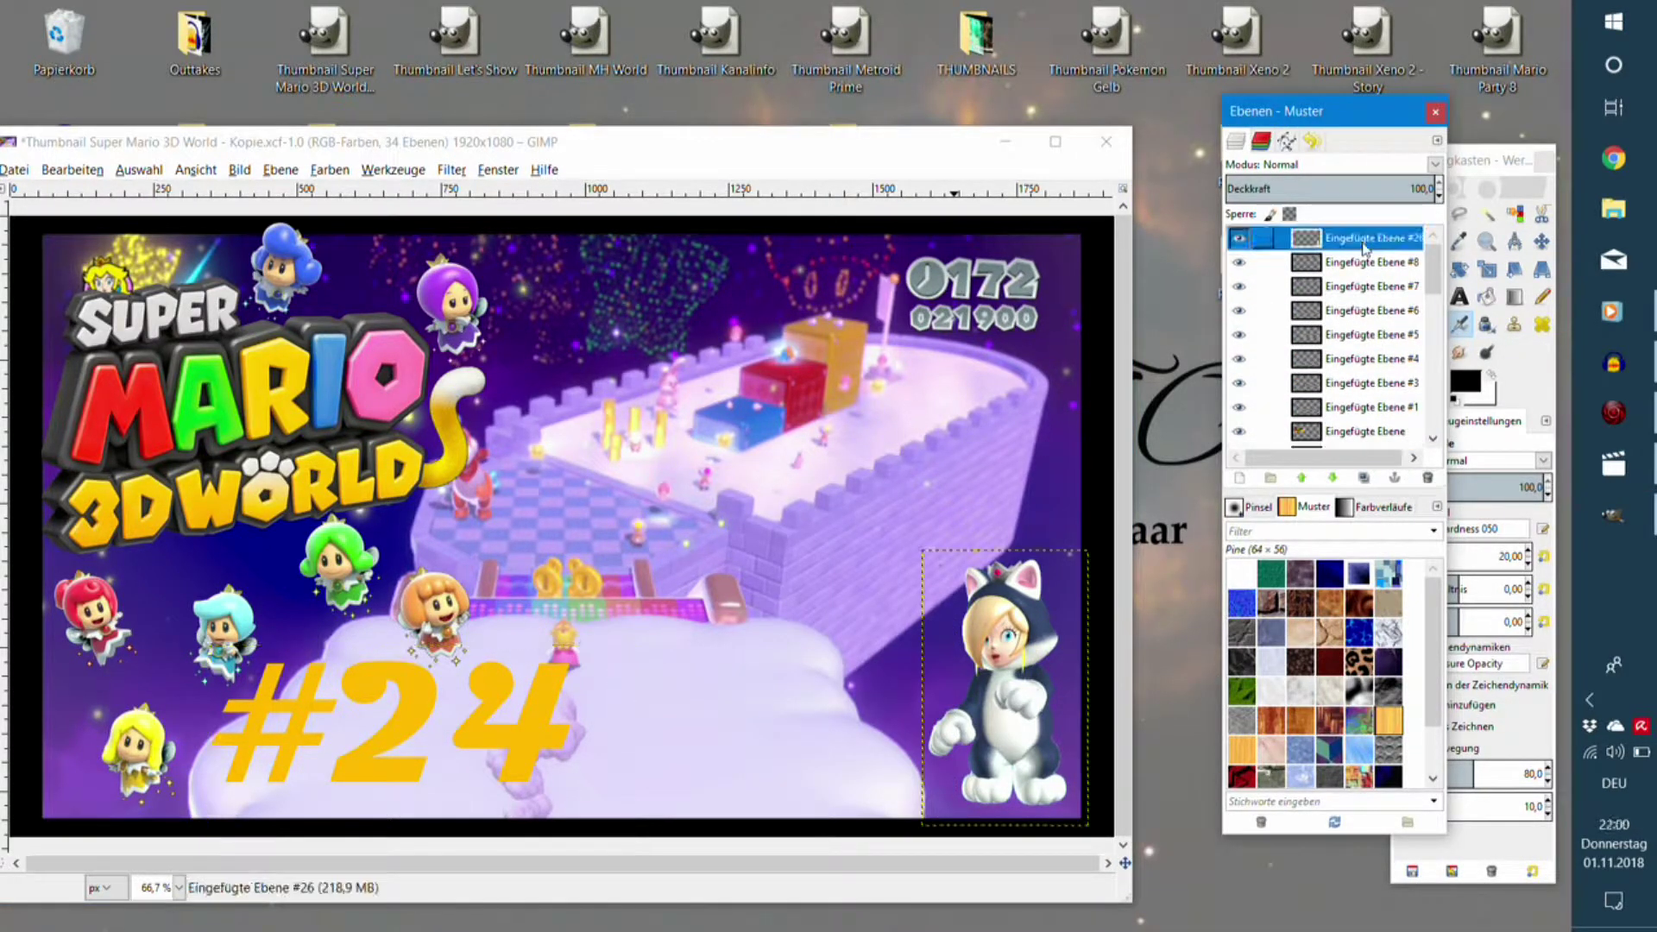
click(1427, 480)
click(1426, 480)
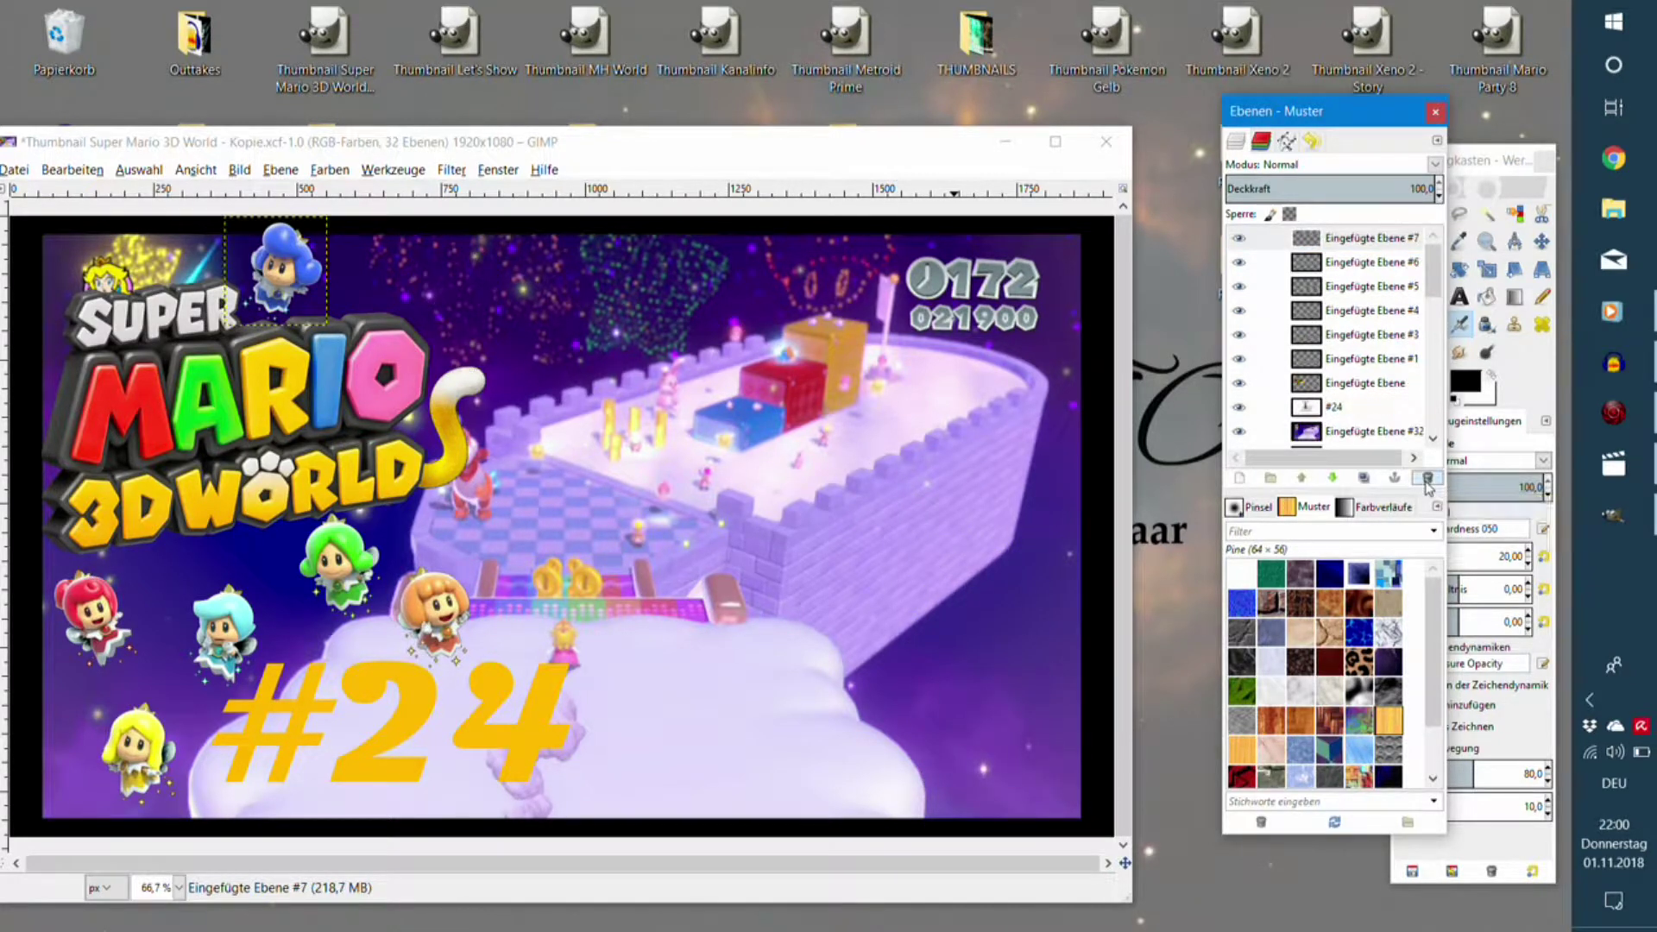
click(1426, 480)
click(1427, 480)
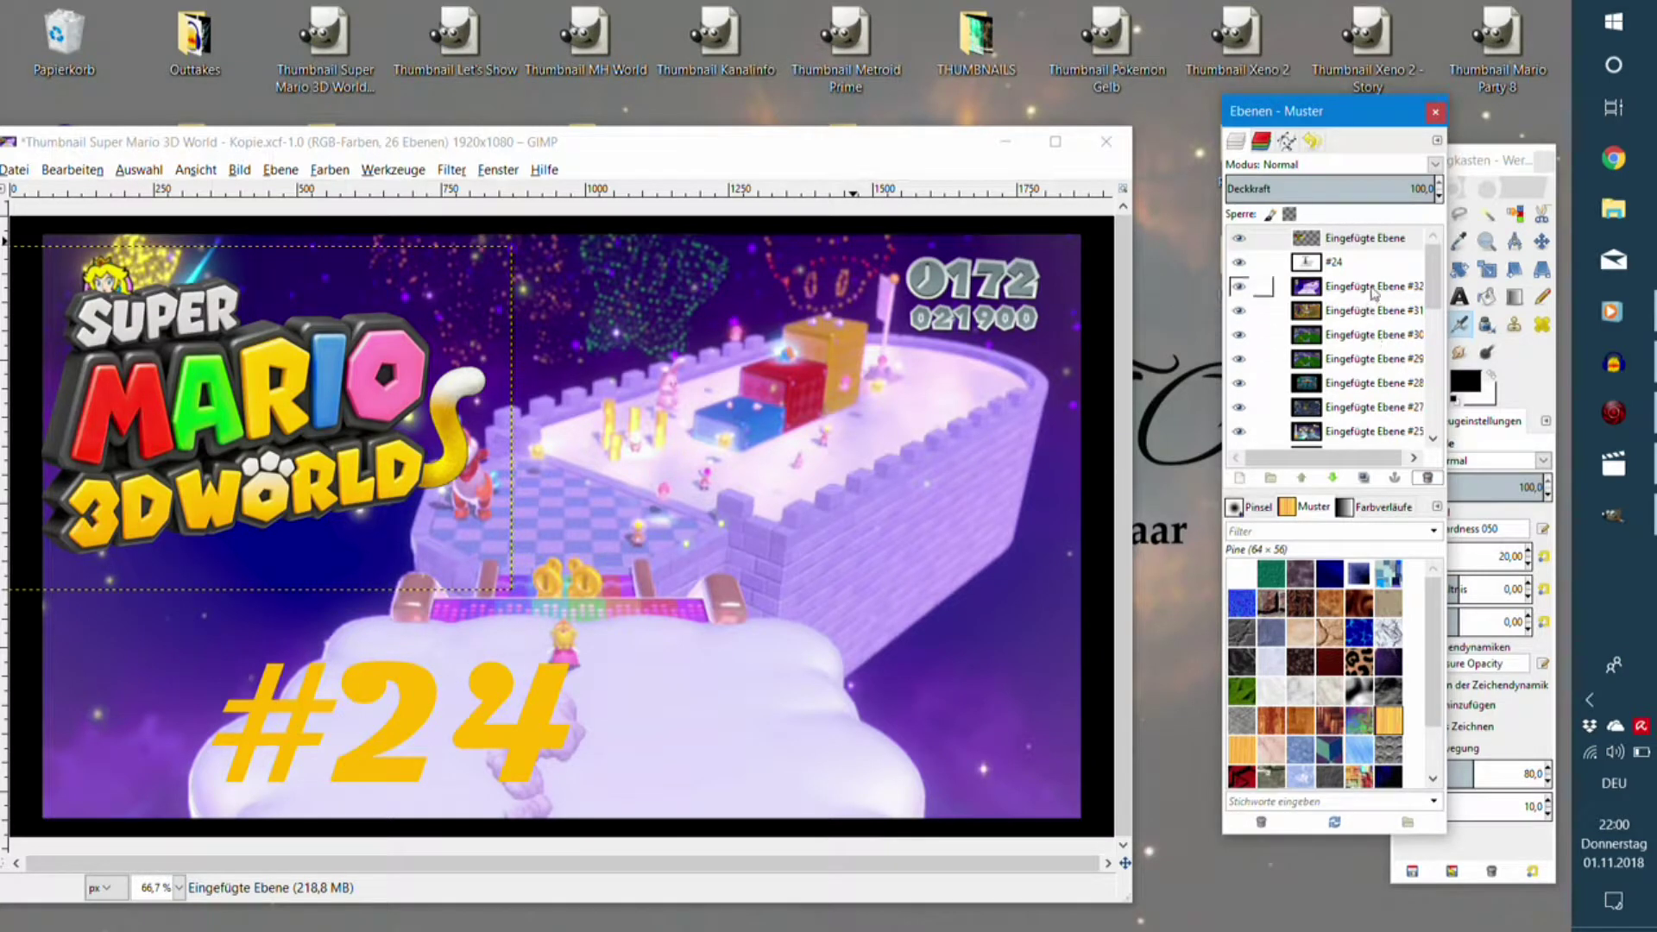
Delete the old screenshot layers from Eingefügte Ebene #32 down to three, then minimize GIMP.
click(1295, 286)
click(1428, 481)
click(1429, 481)
click(1428, 482)
click(1429, 482)
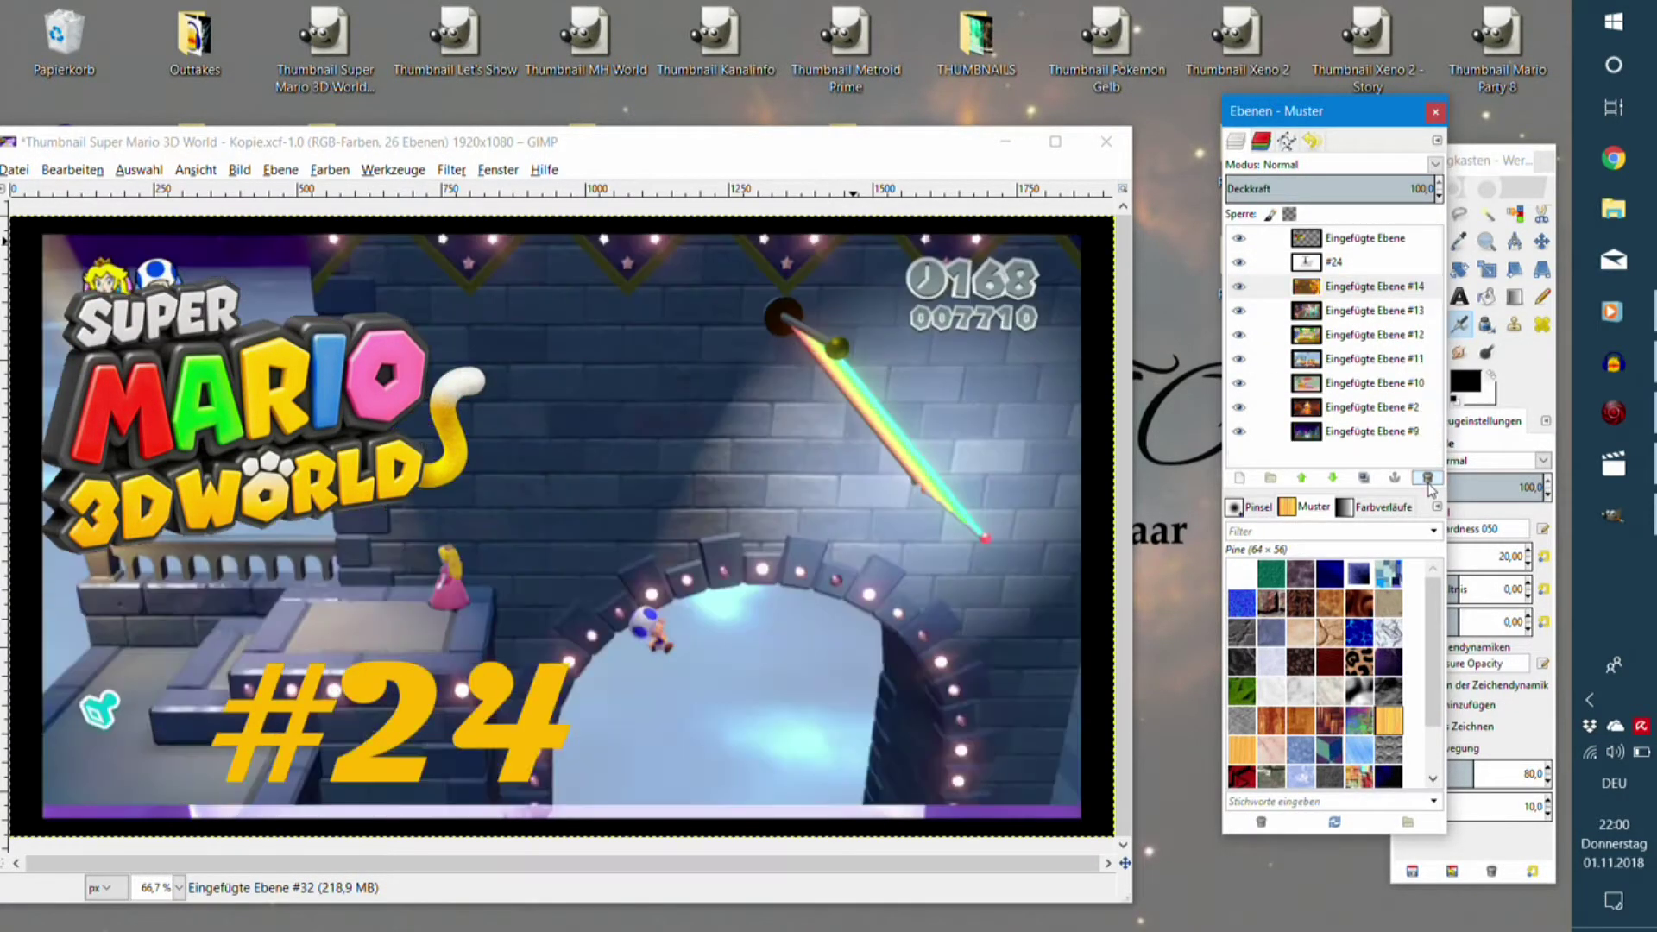
click(1429, 482)
click(1429, 480)
click(1429, 480)
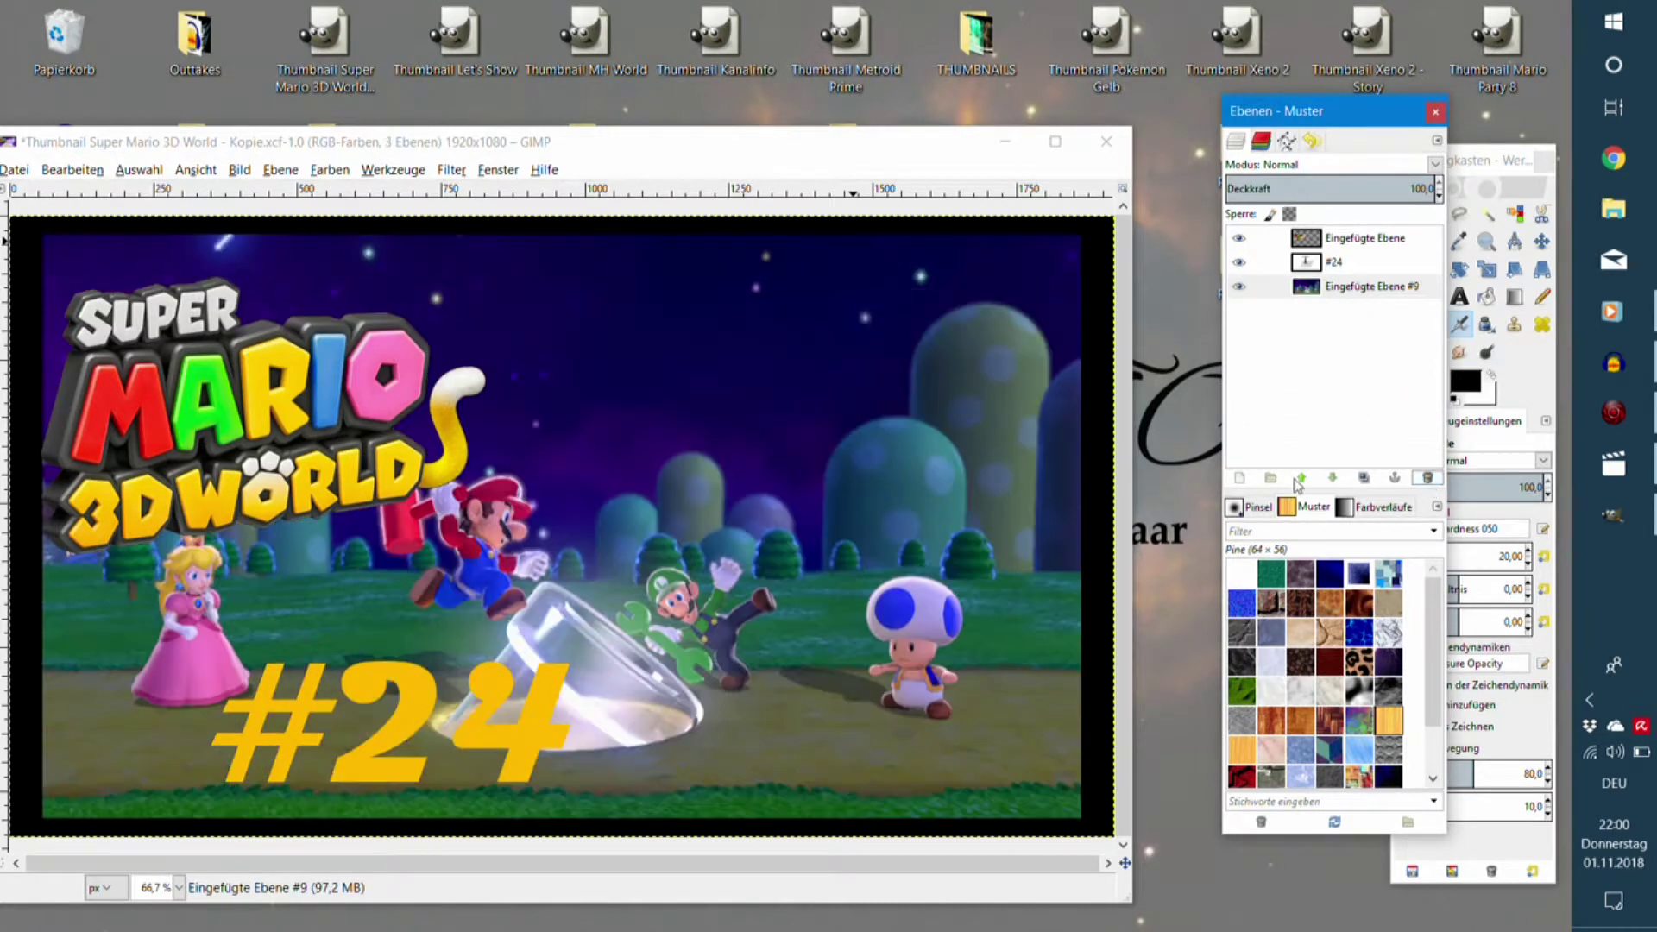
click(1005, 142)
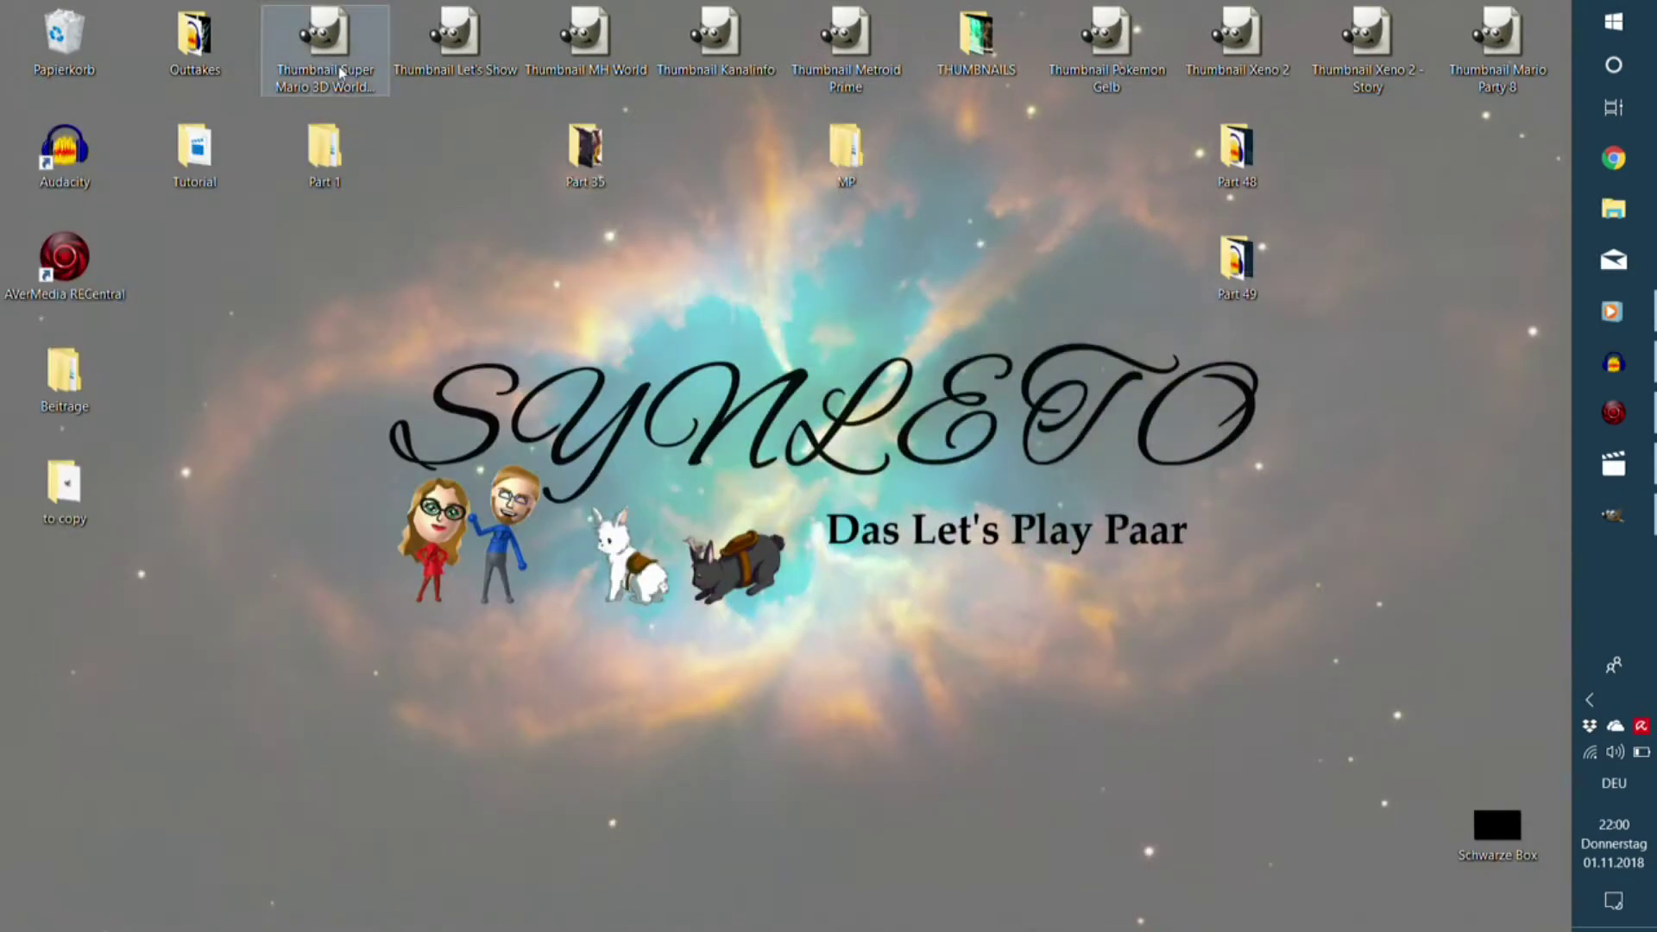
Play the Part 1 video from Part 1 > Ebene tiefer and stop on its title logo at 1:48.
double_click(361, 193)
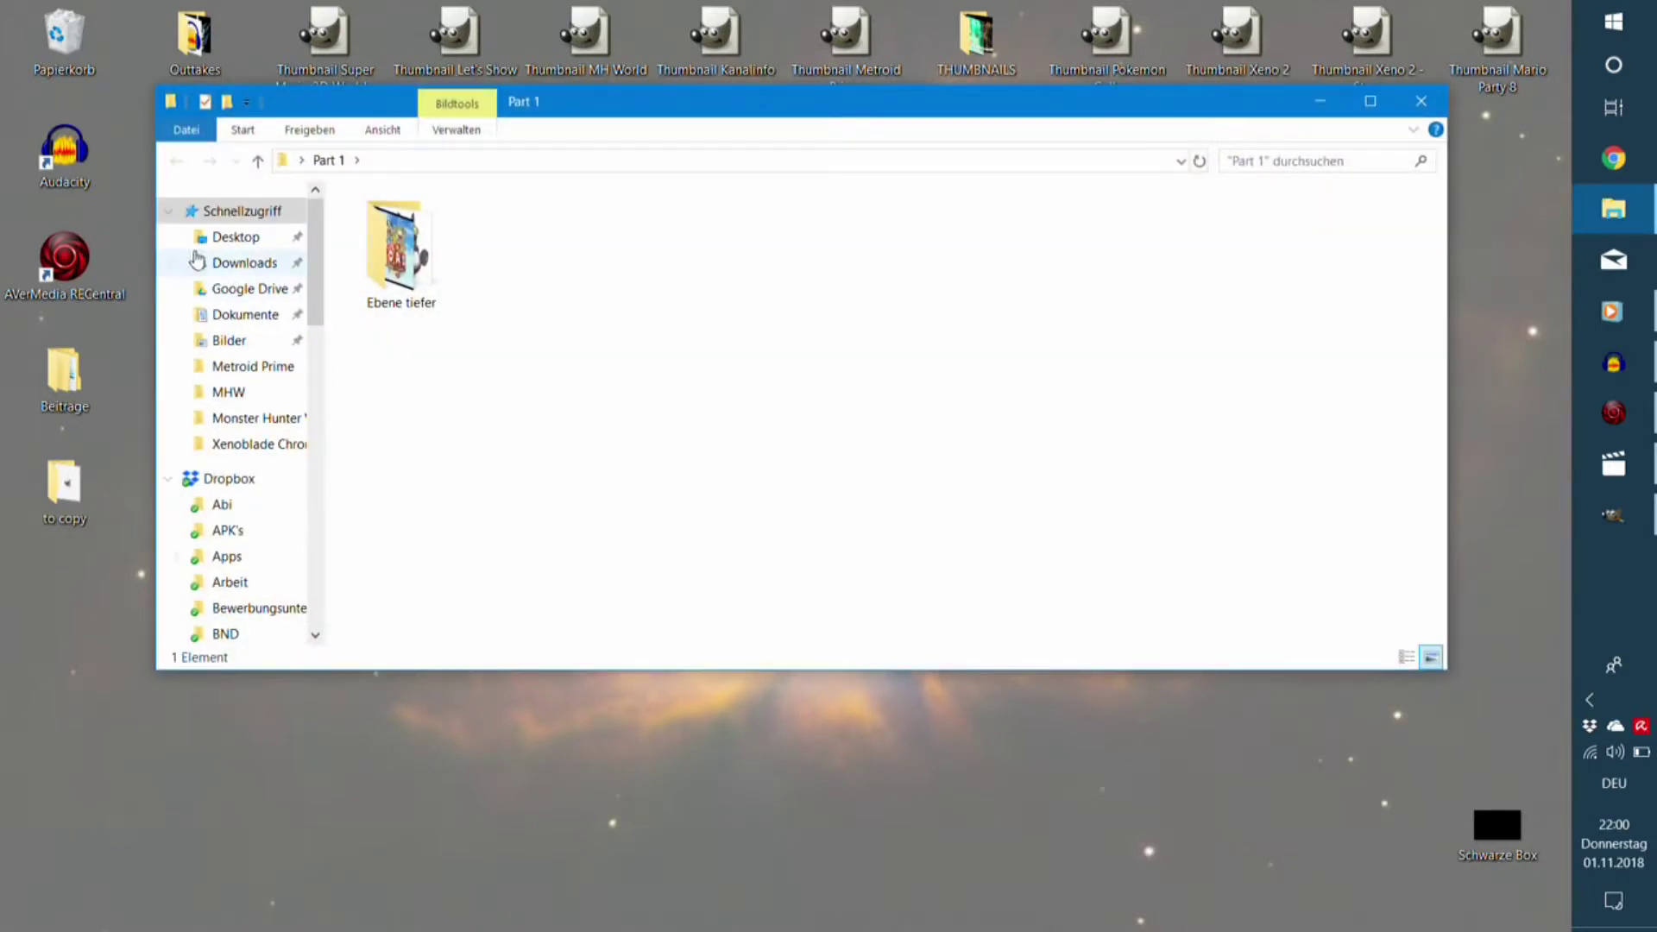
double_click(400, 250)
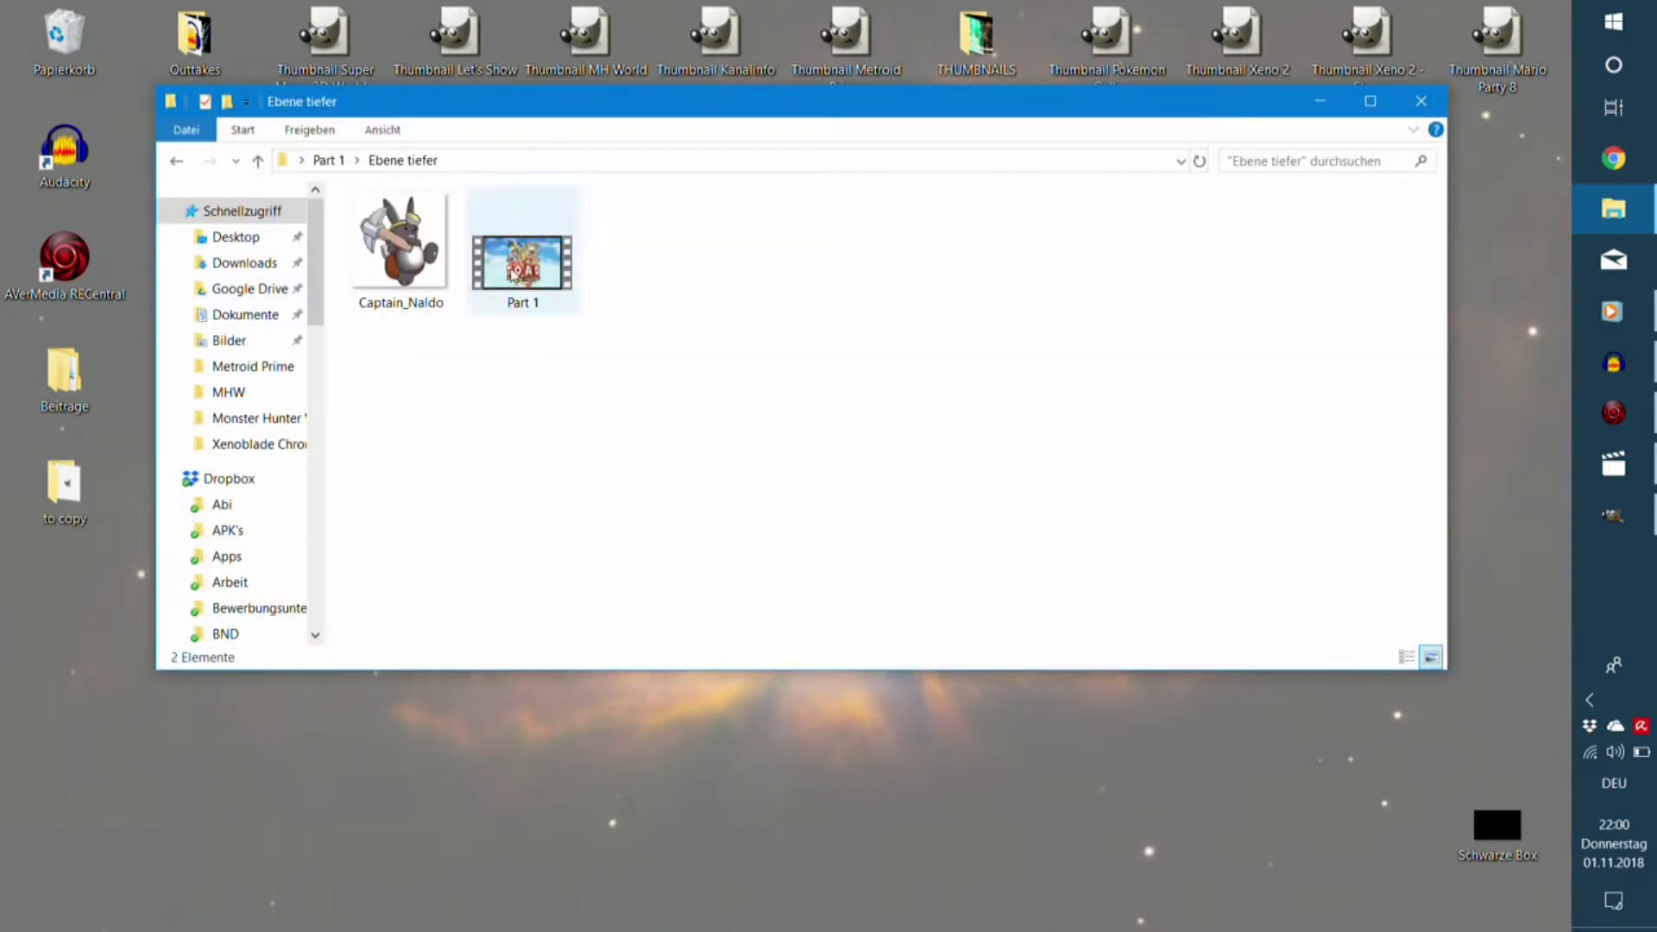
double_click(522, 259)
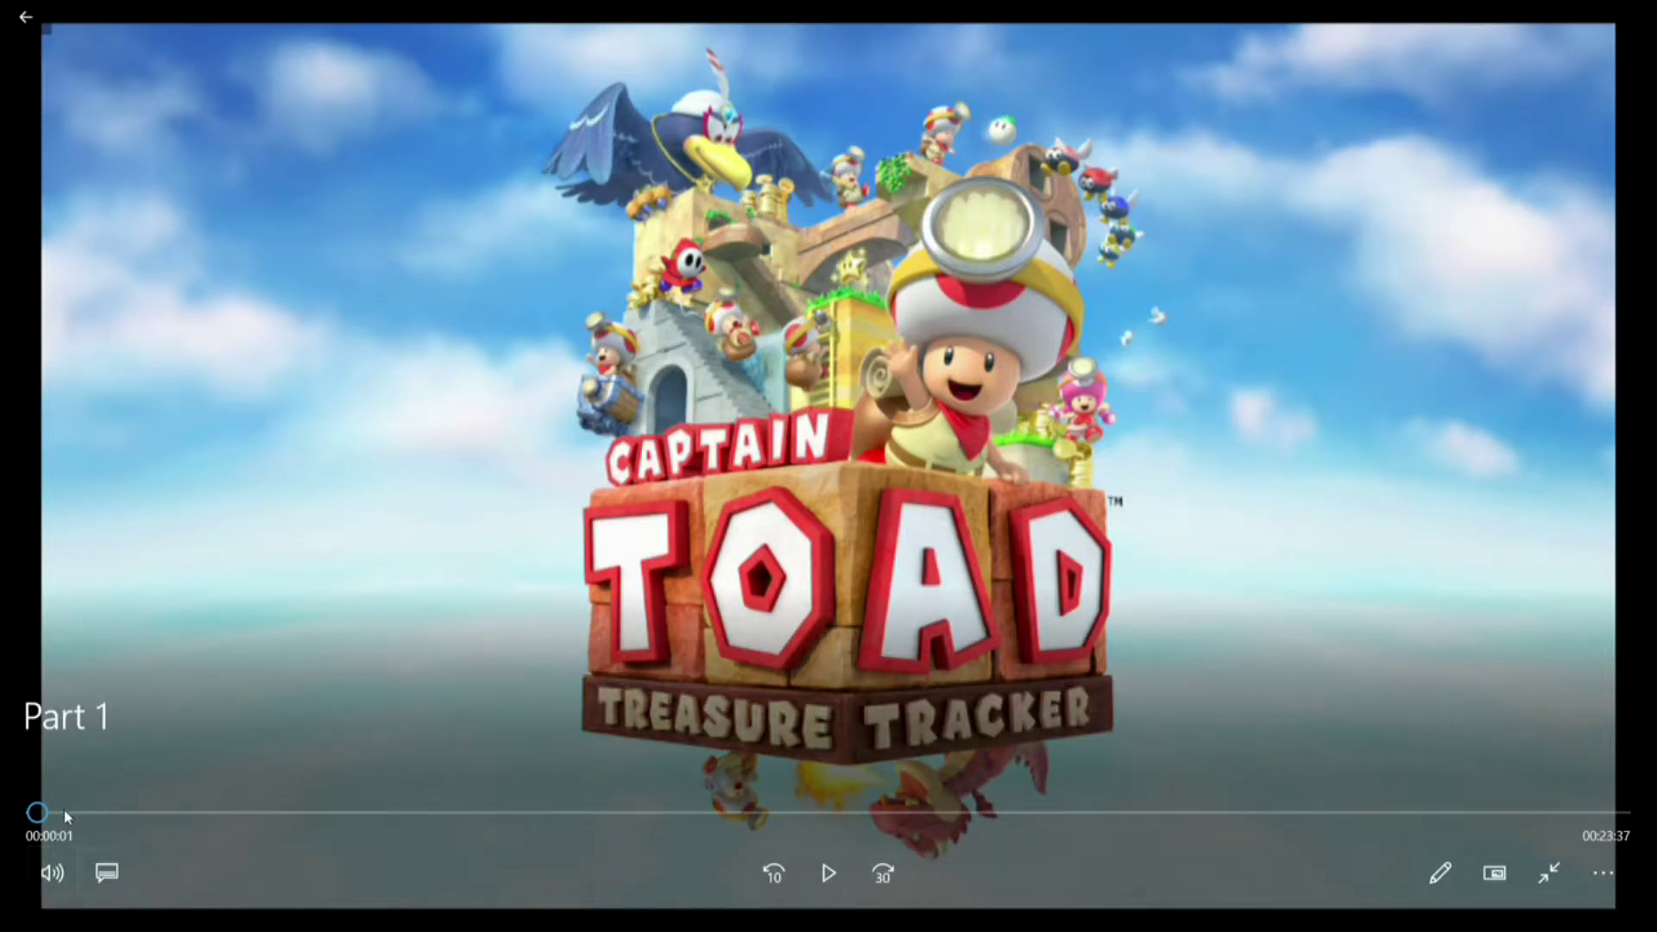
drag(58, 813, 160, 787)
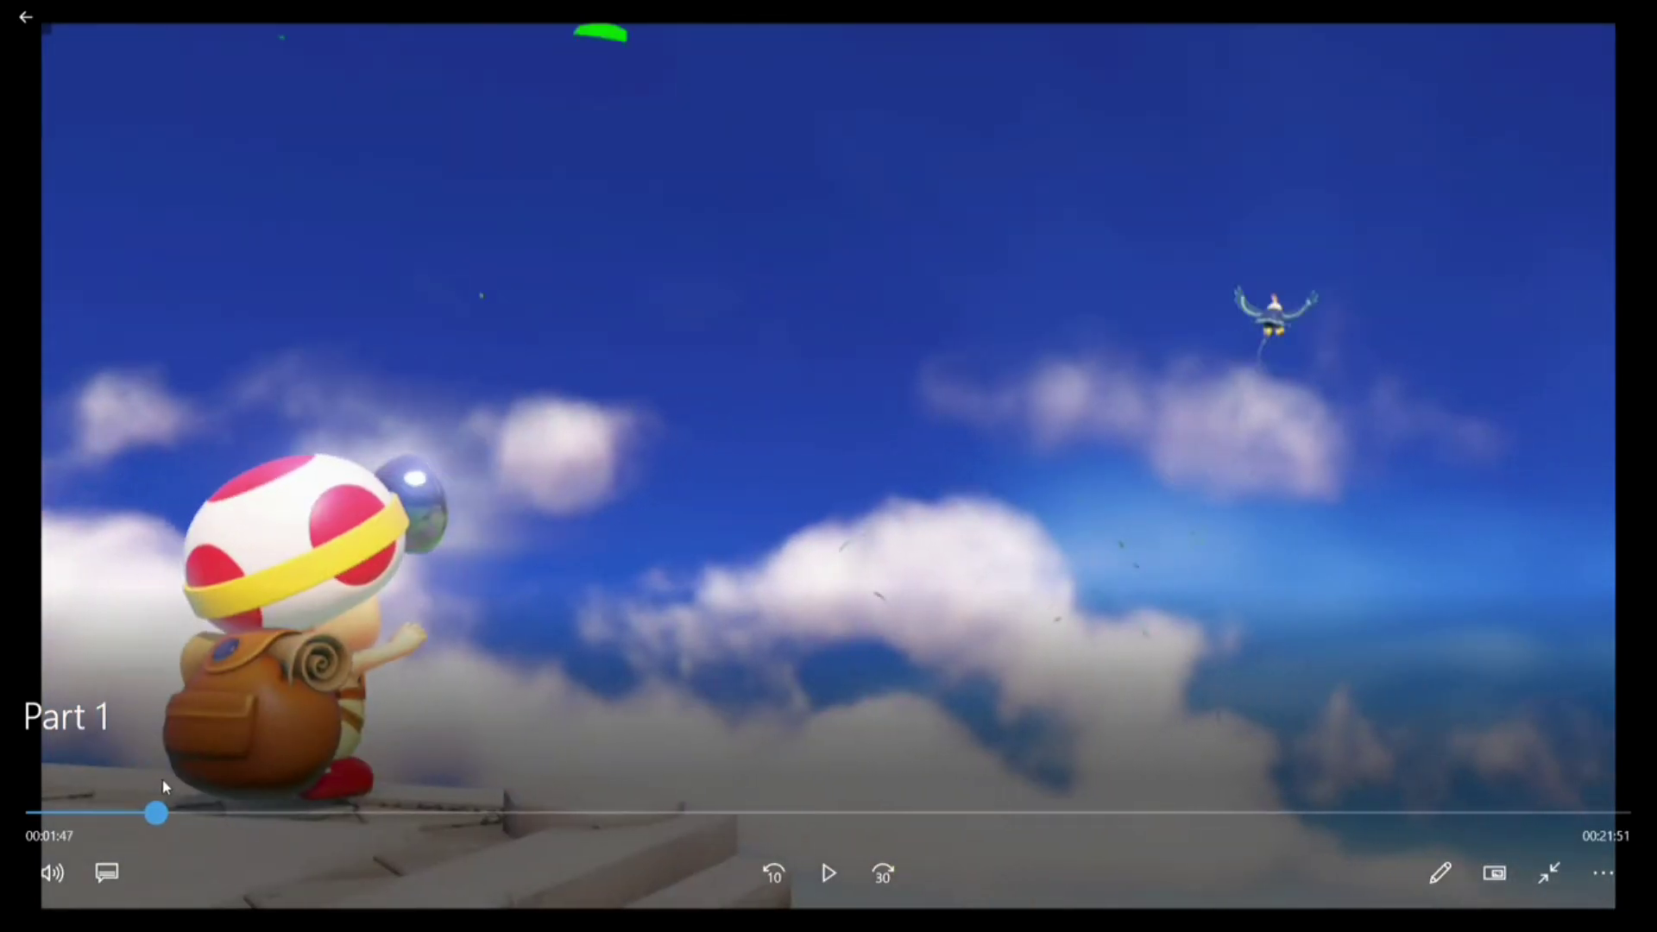
drag(161, 787, 166, 786)
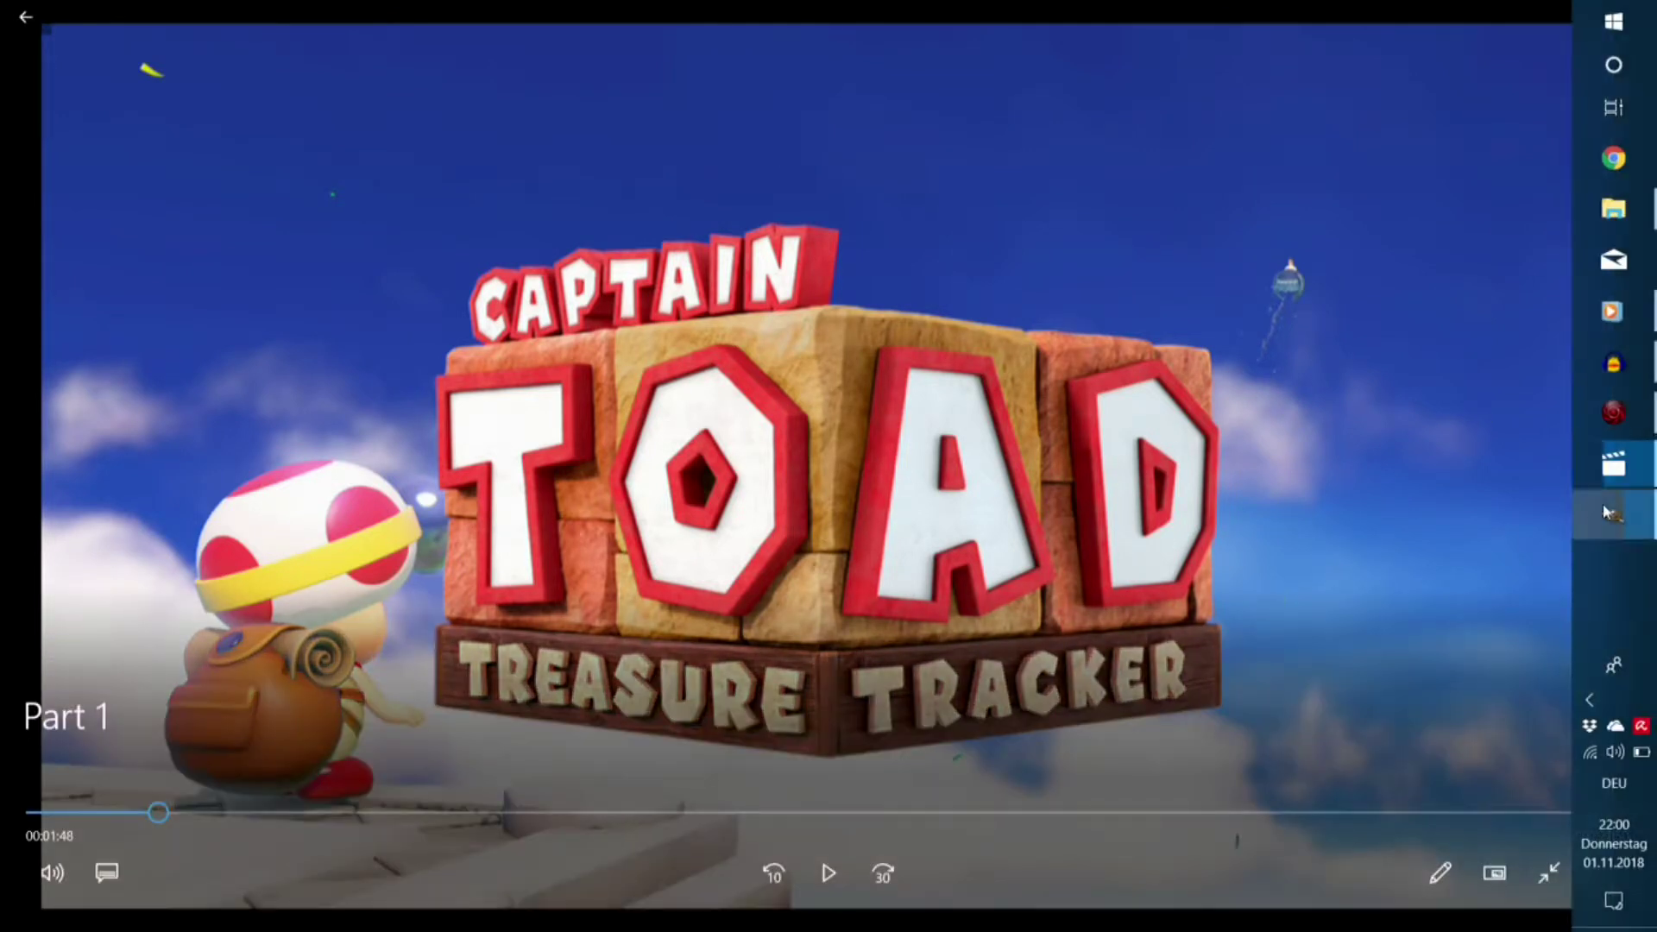
click(1611, 515)
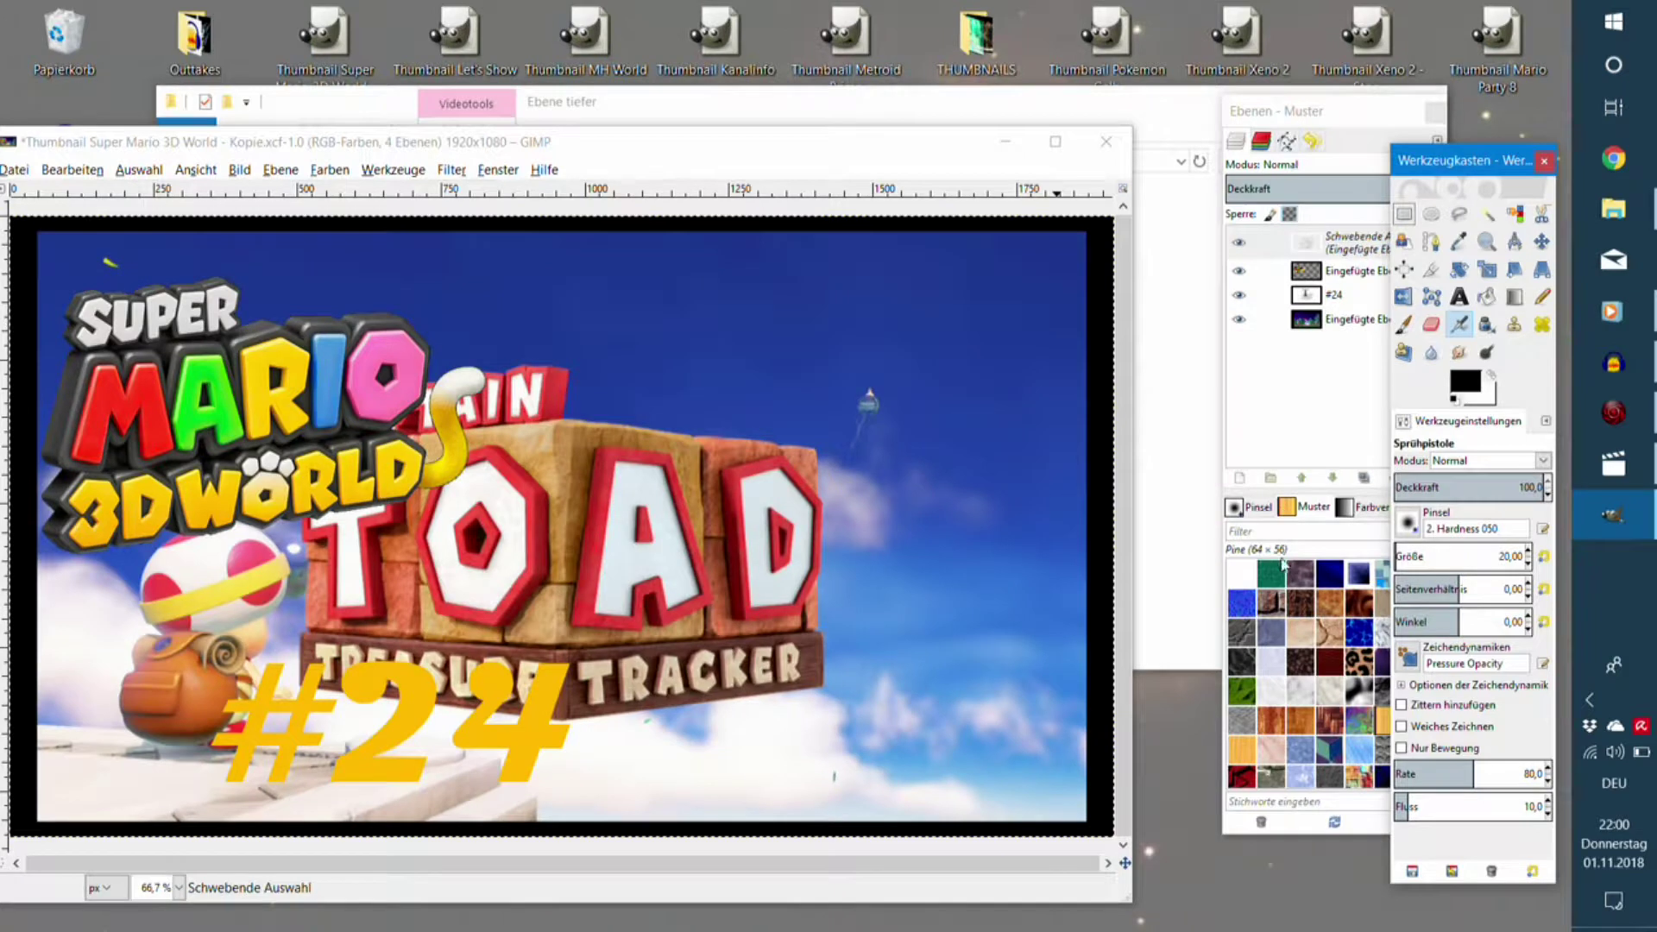
Set zoom to 100% and draw a rectangle selection around the Captain Toad logo.
click(161, 881)
text(100)
key(Return)
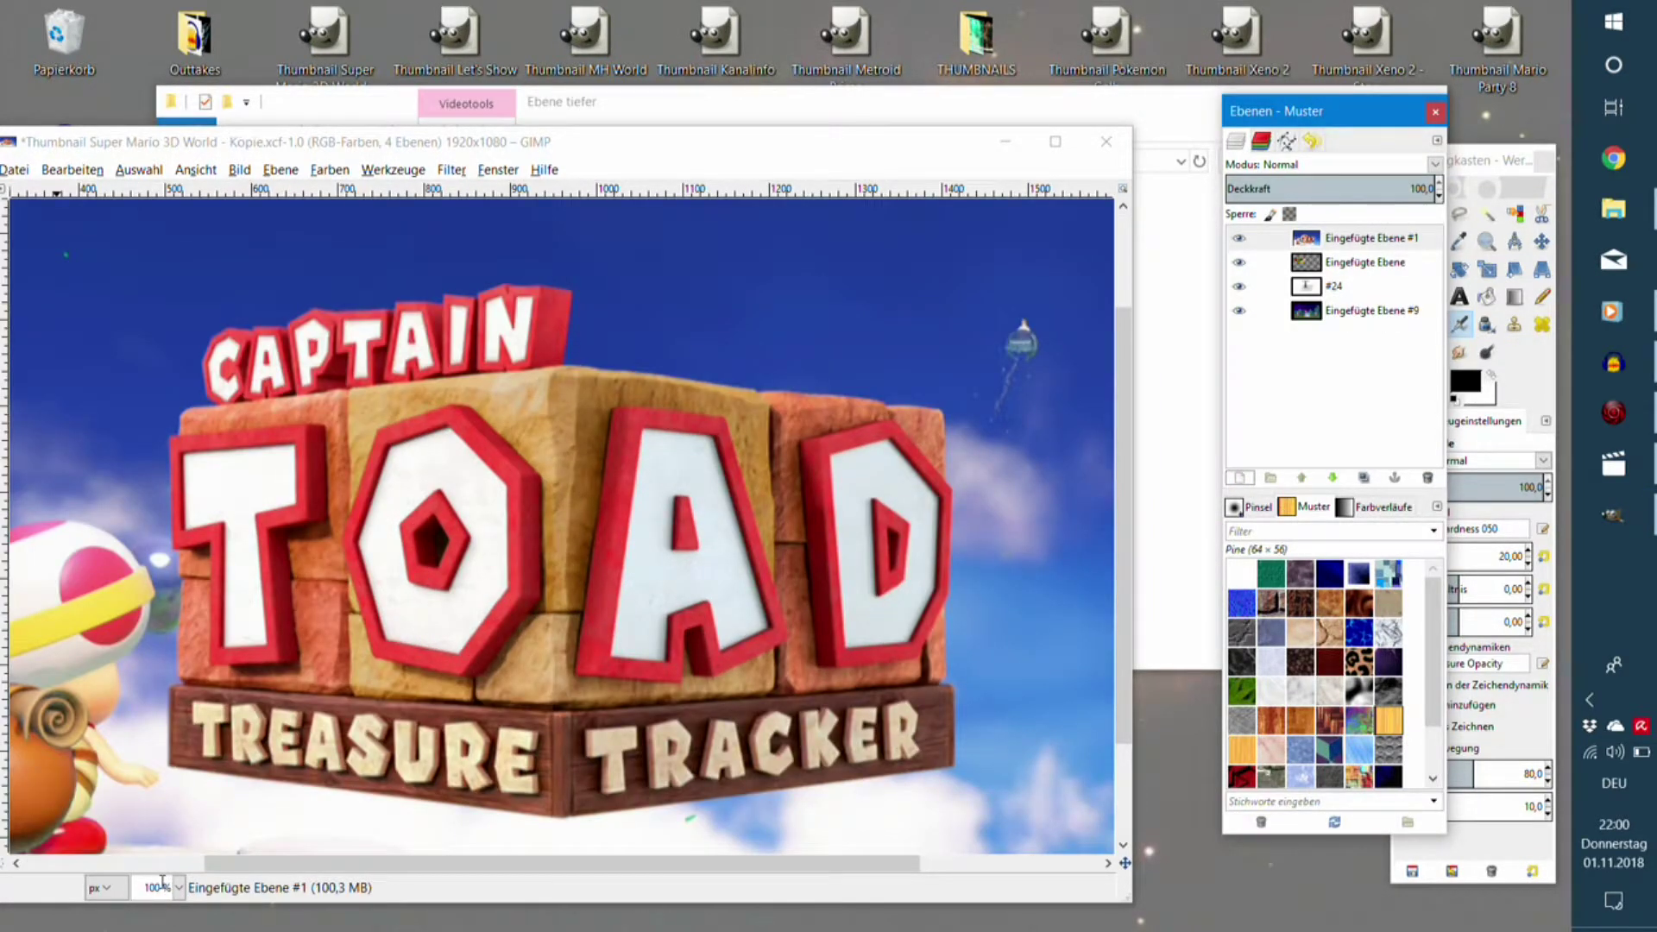
click(1485, 177)
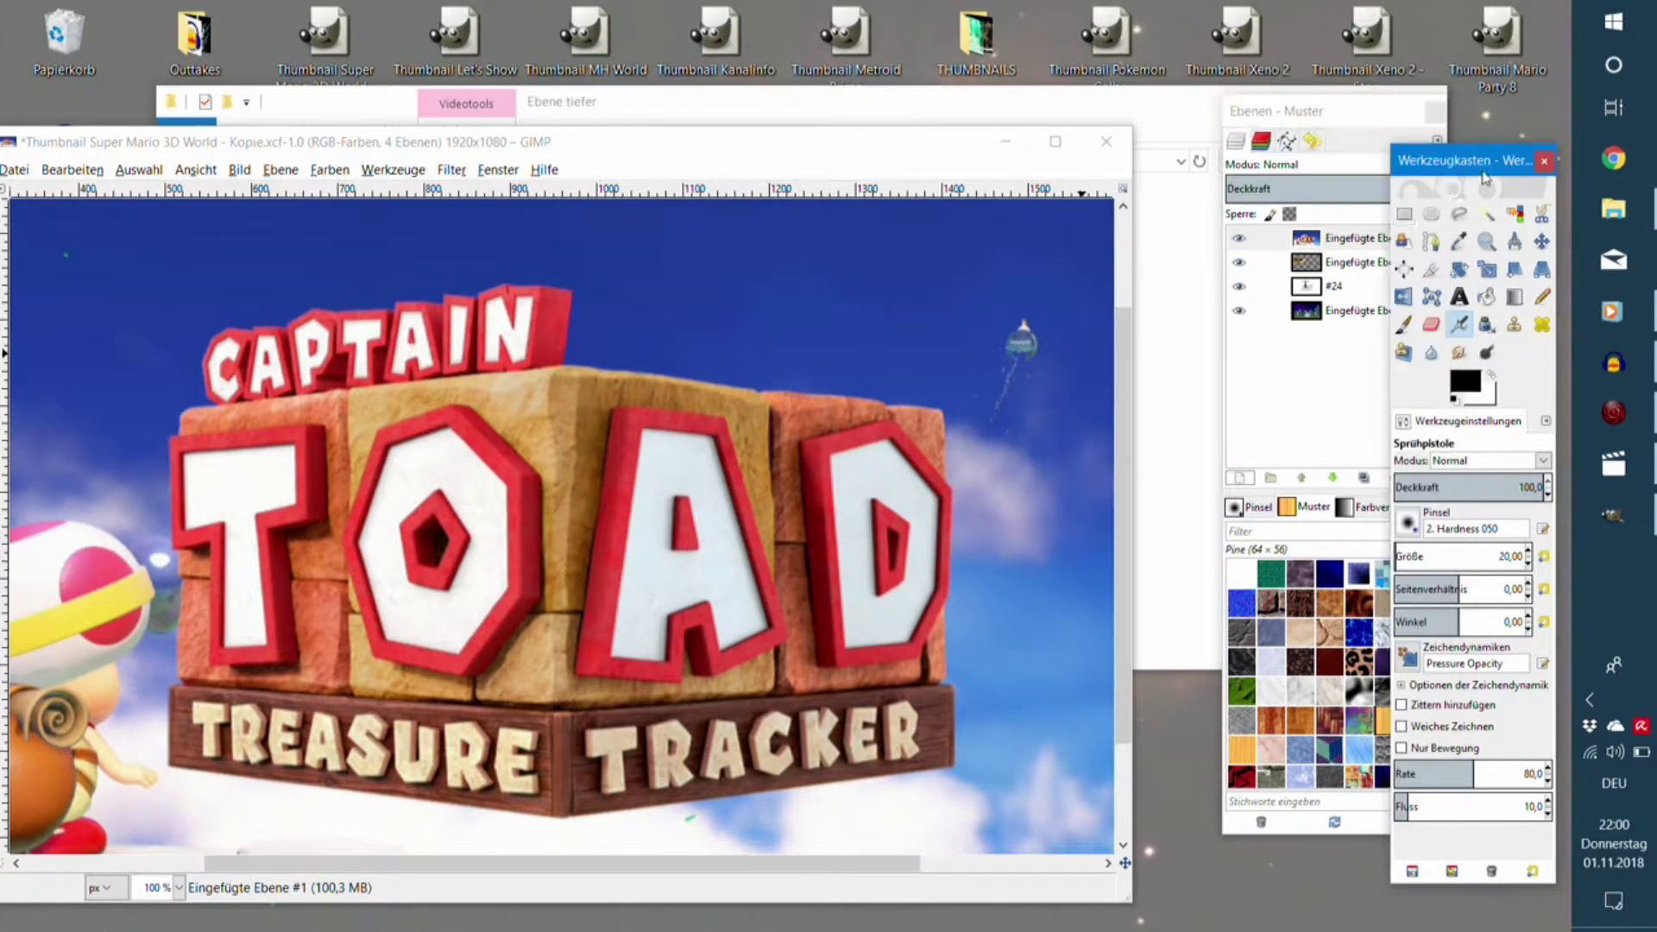
click(1404, 216)
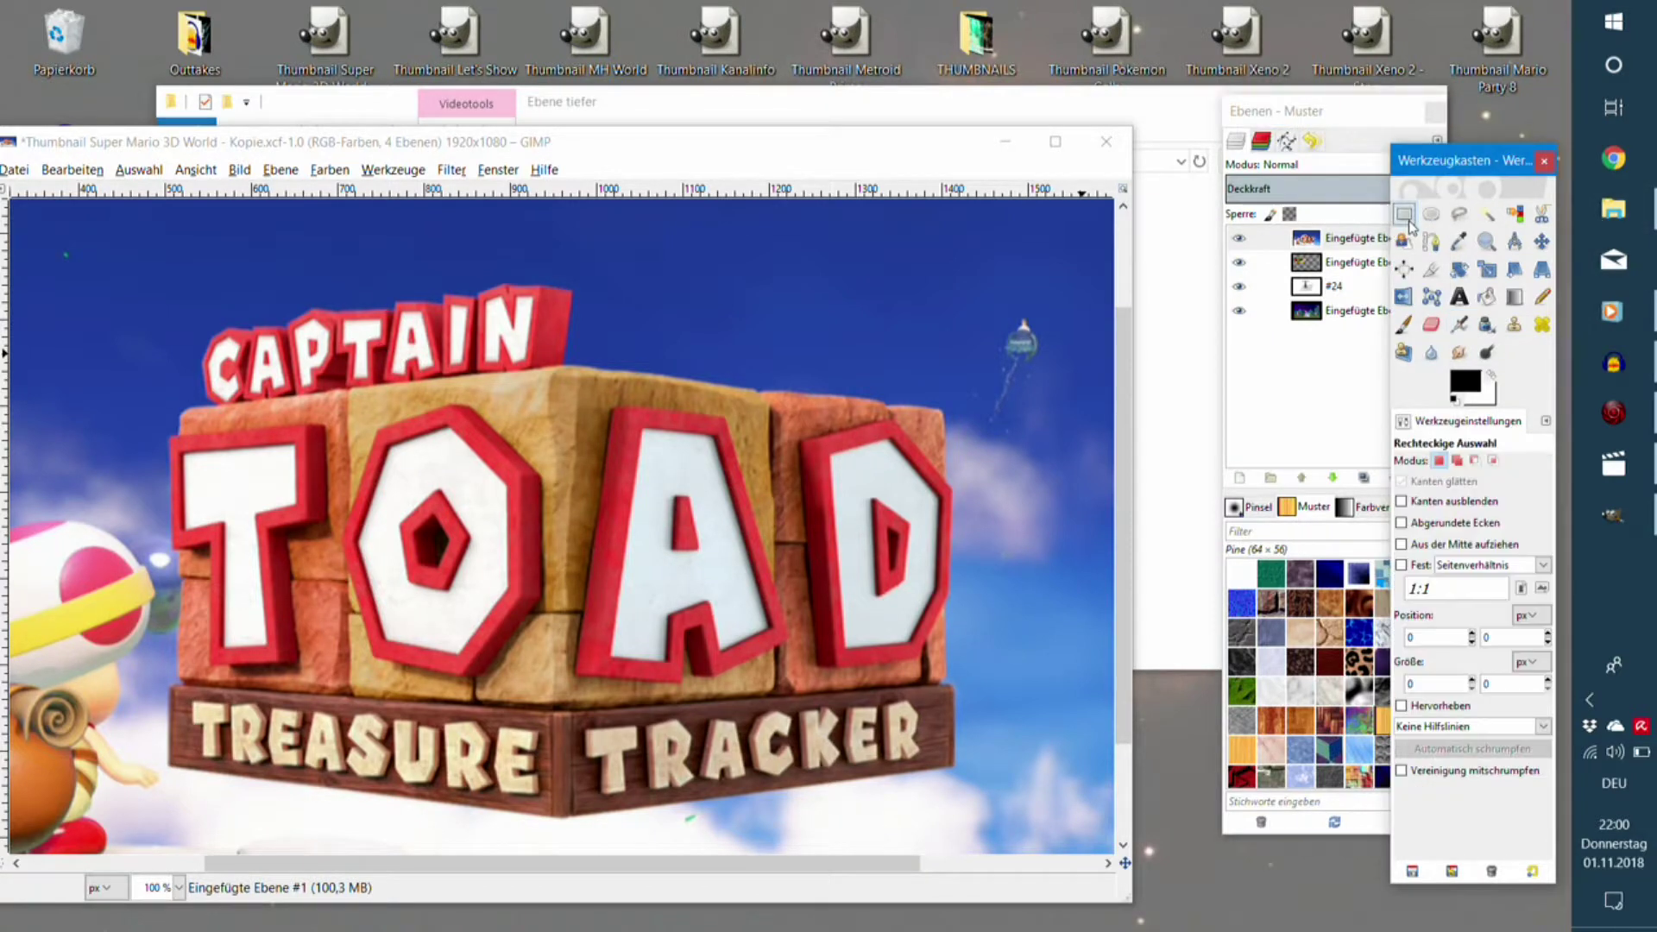
click(144, 322)
drag(144, 321, 997, 802)
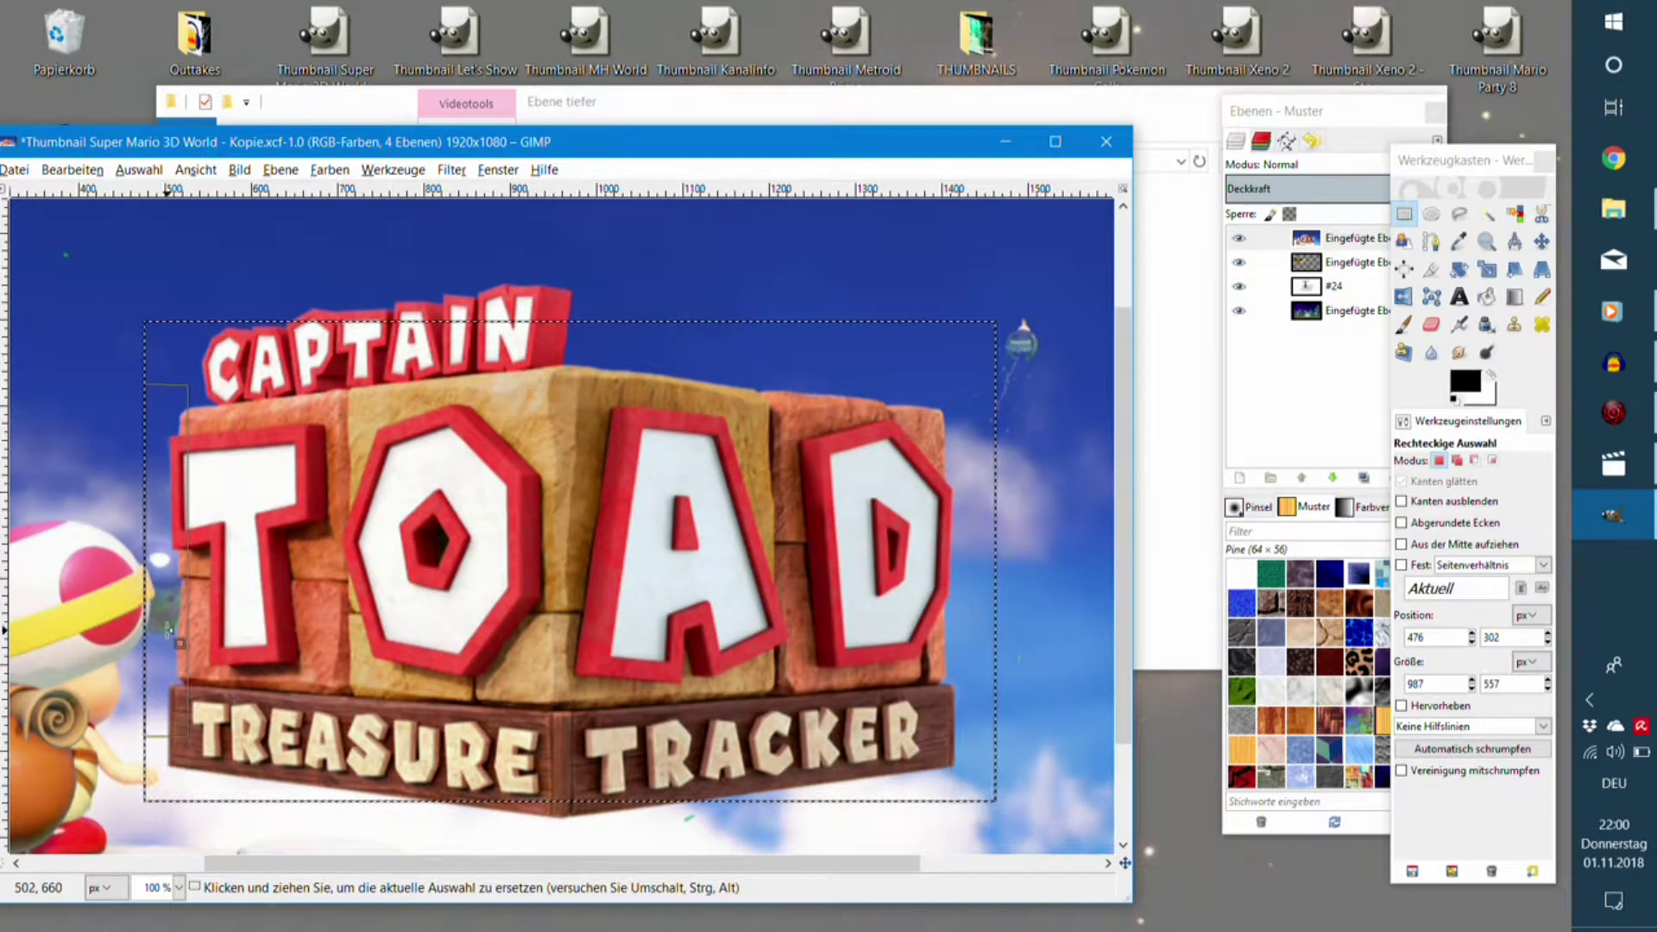
drag(170, 637, 190, 635)
click(363, 673)
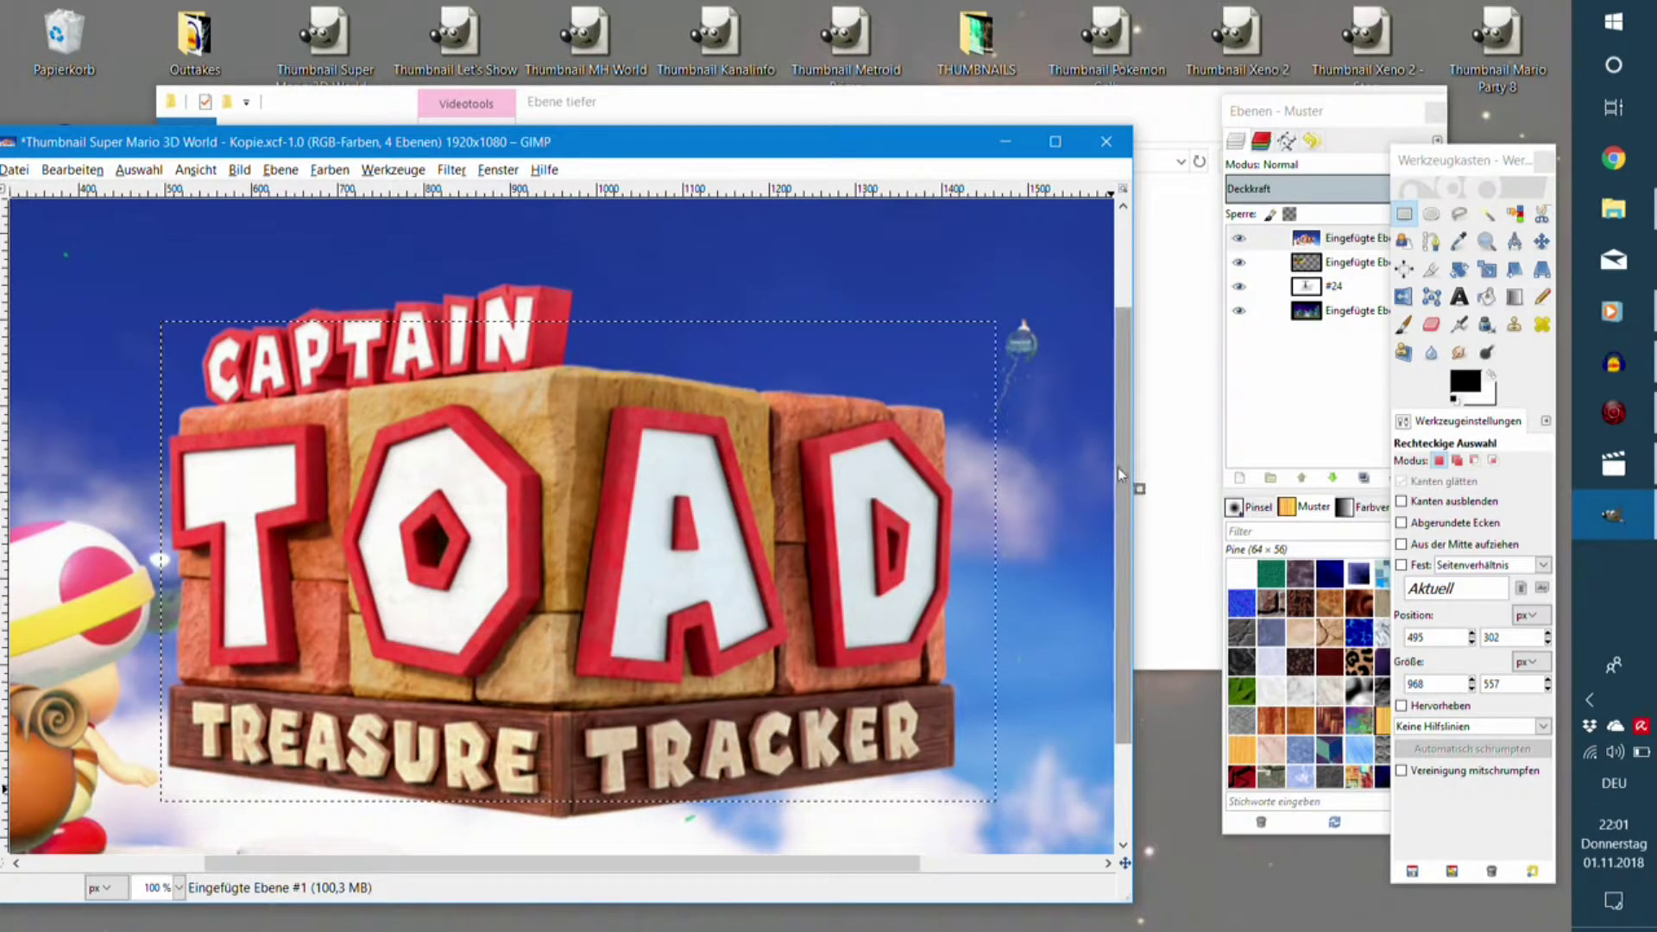
Redraw a taller logo rectangle and add a second rectangle below its base.
drag(151, 271, 965, 801)
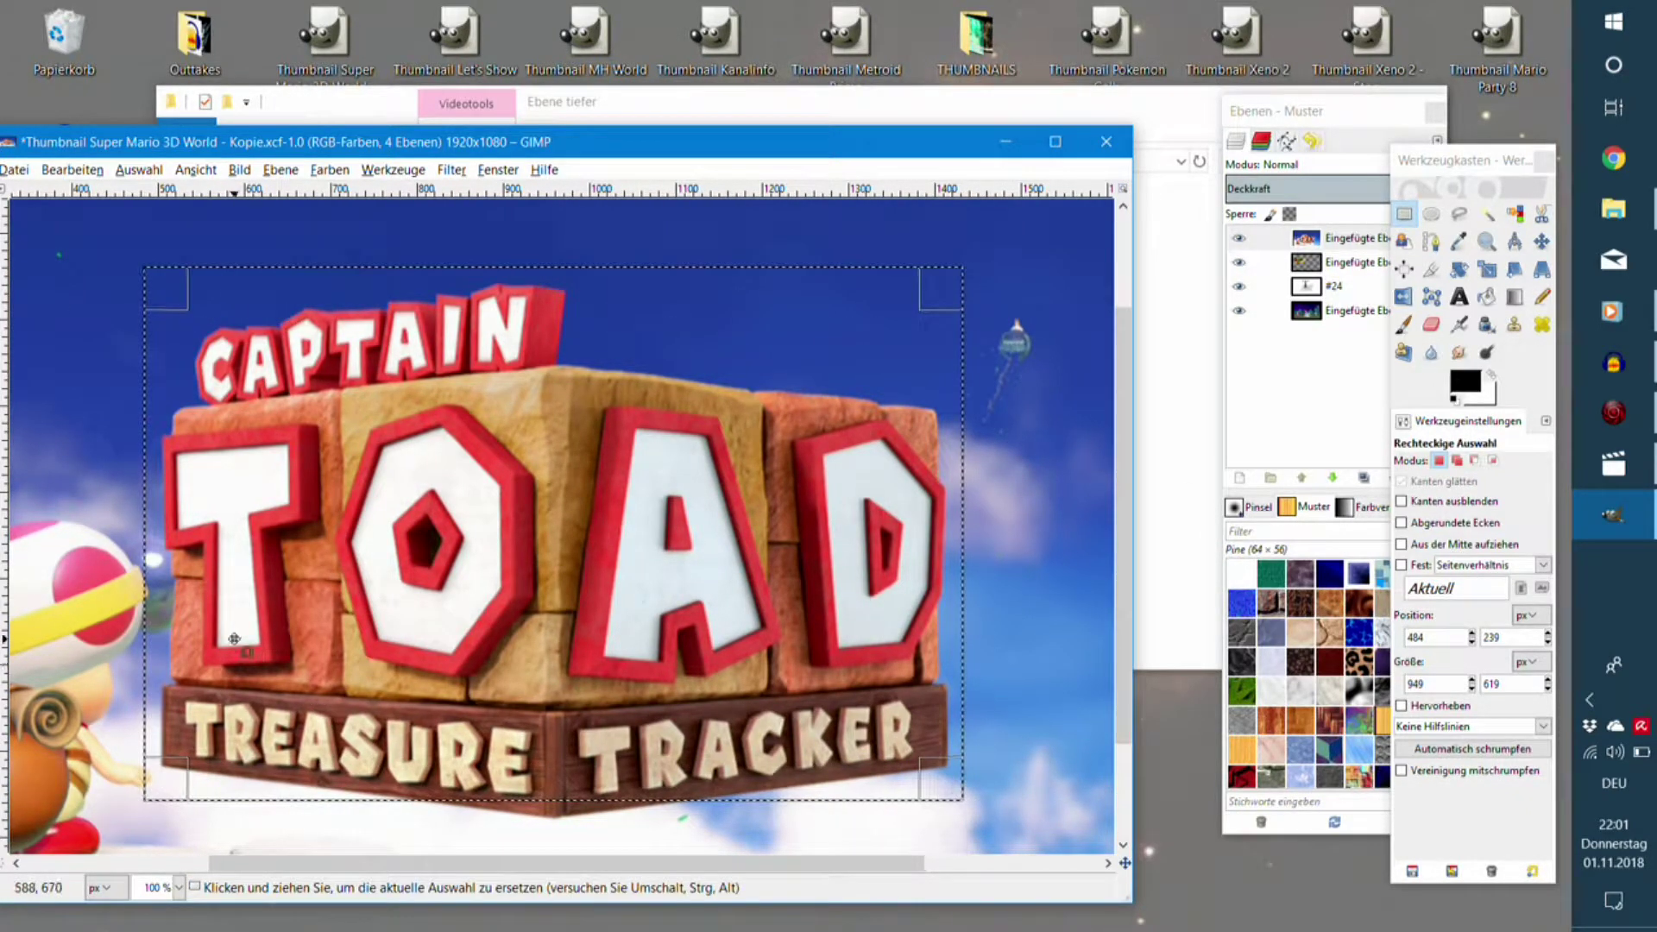
drag(177, 613, 191, 613)
click(426, 557)
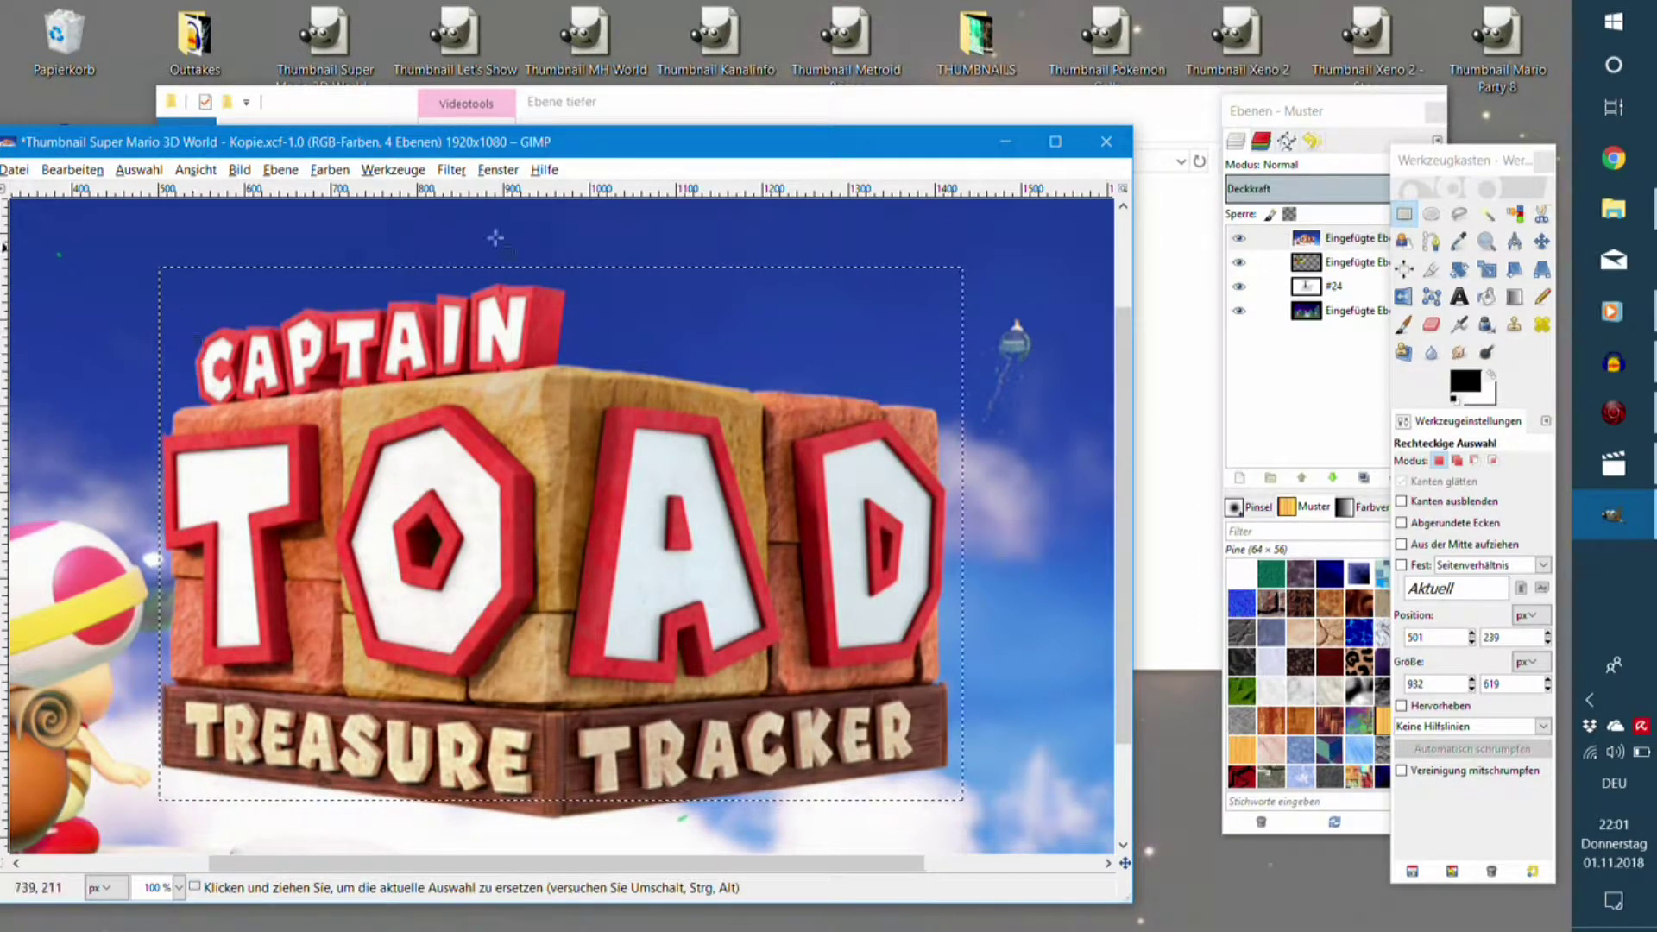
click(1457, 460)
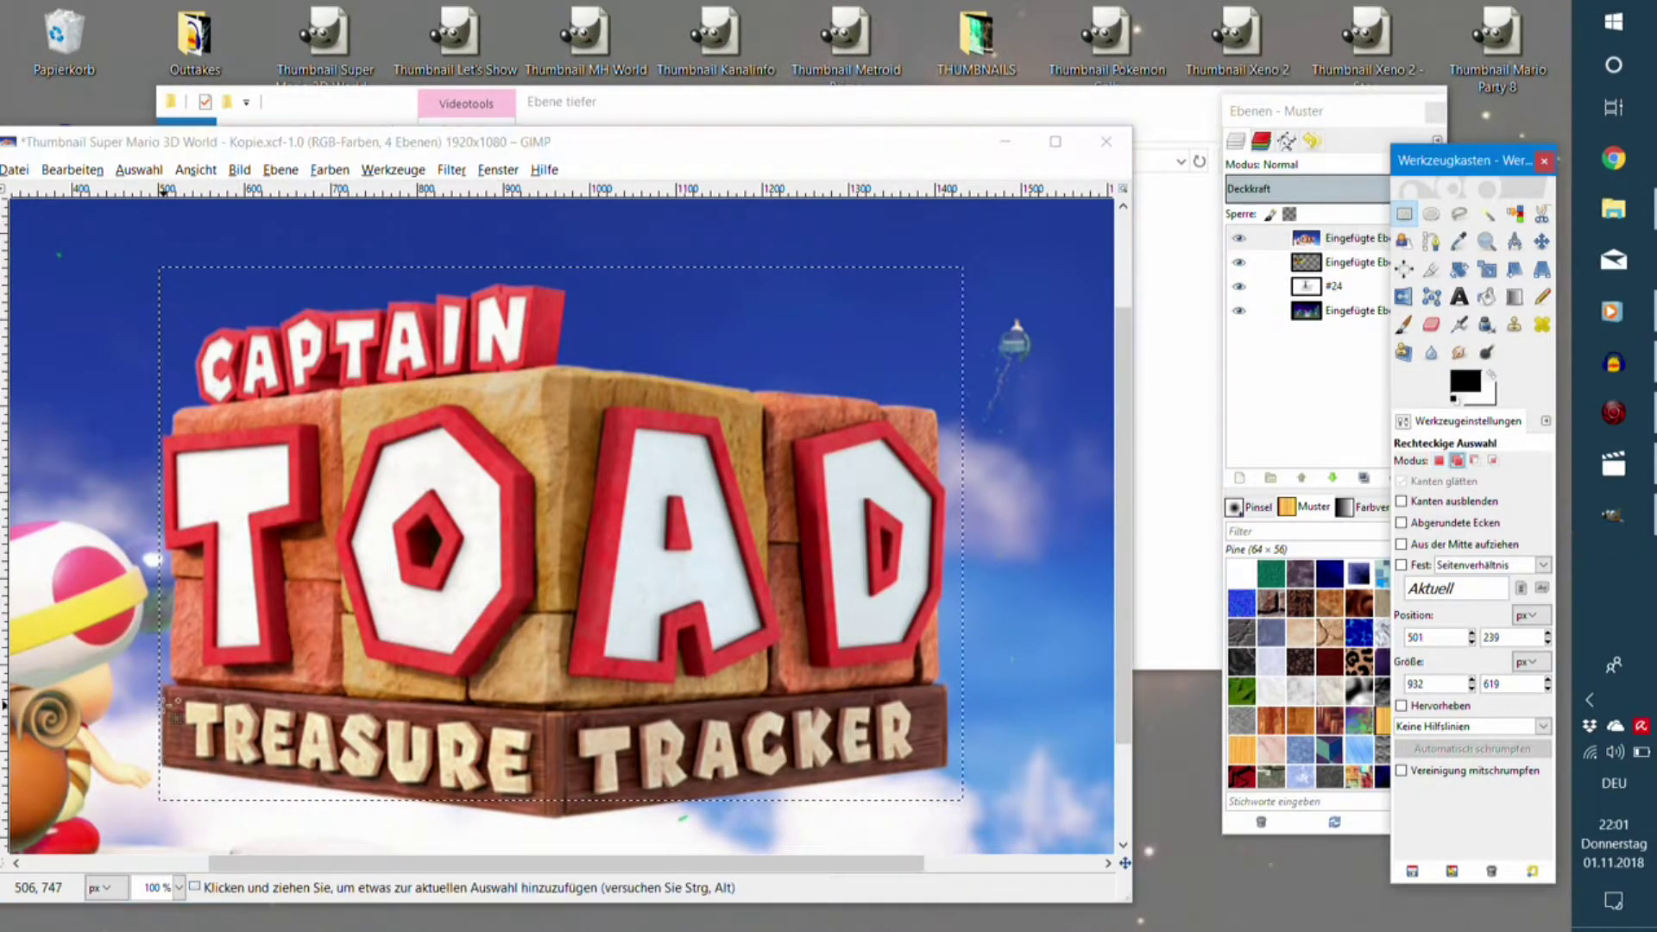
drag(303, 647, 760, 837)
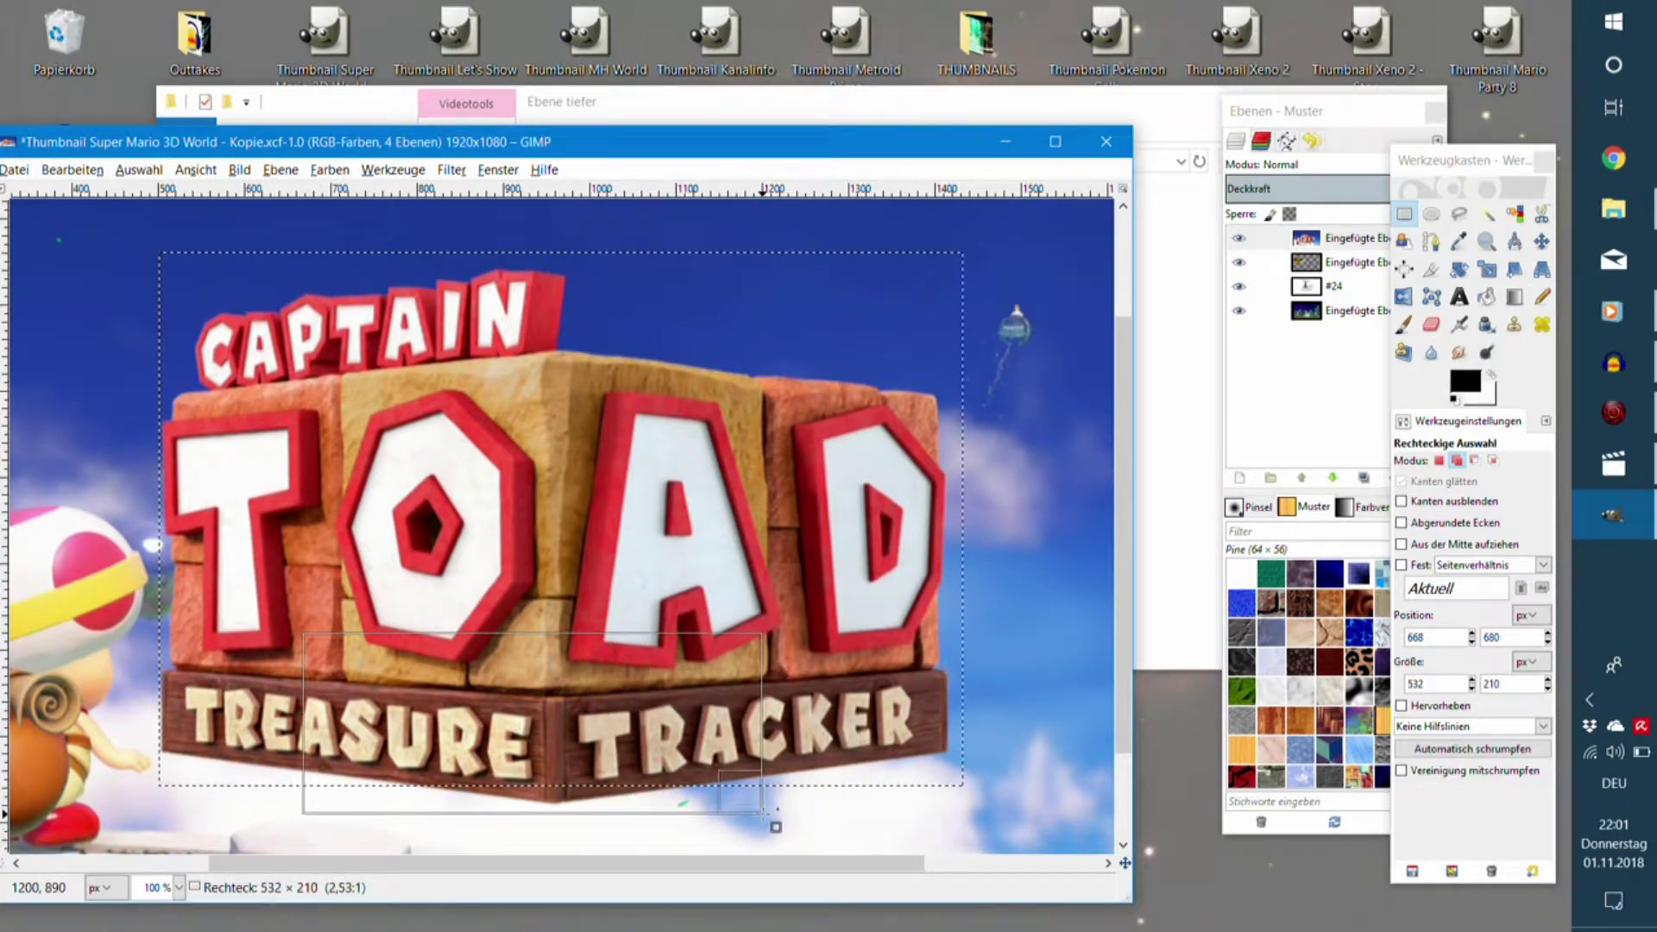
click(583, 771)
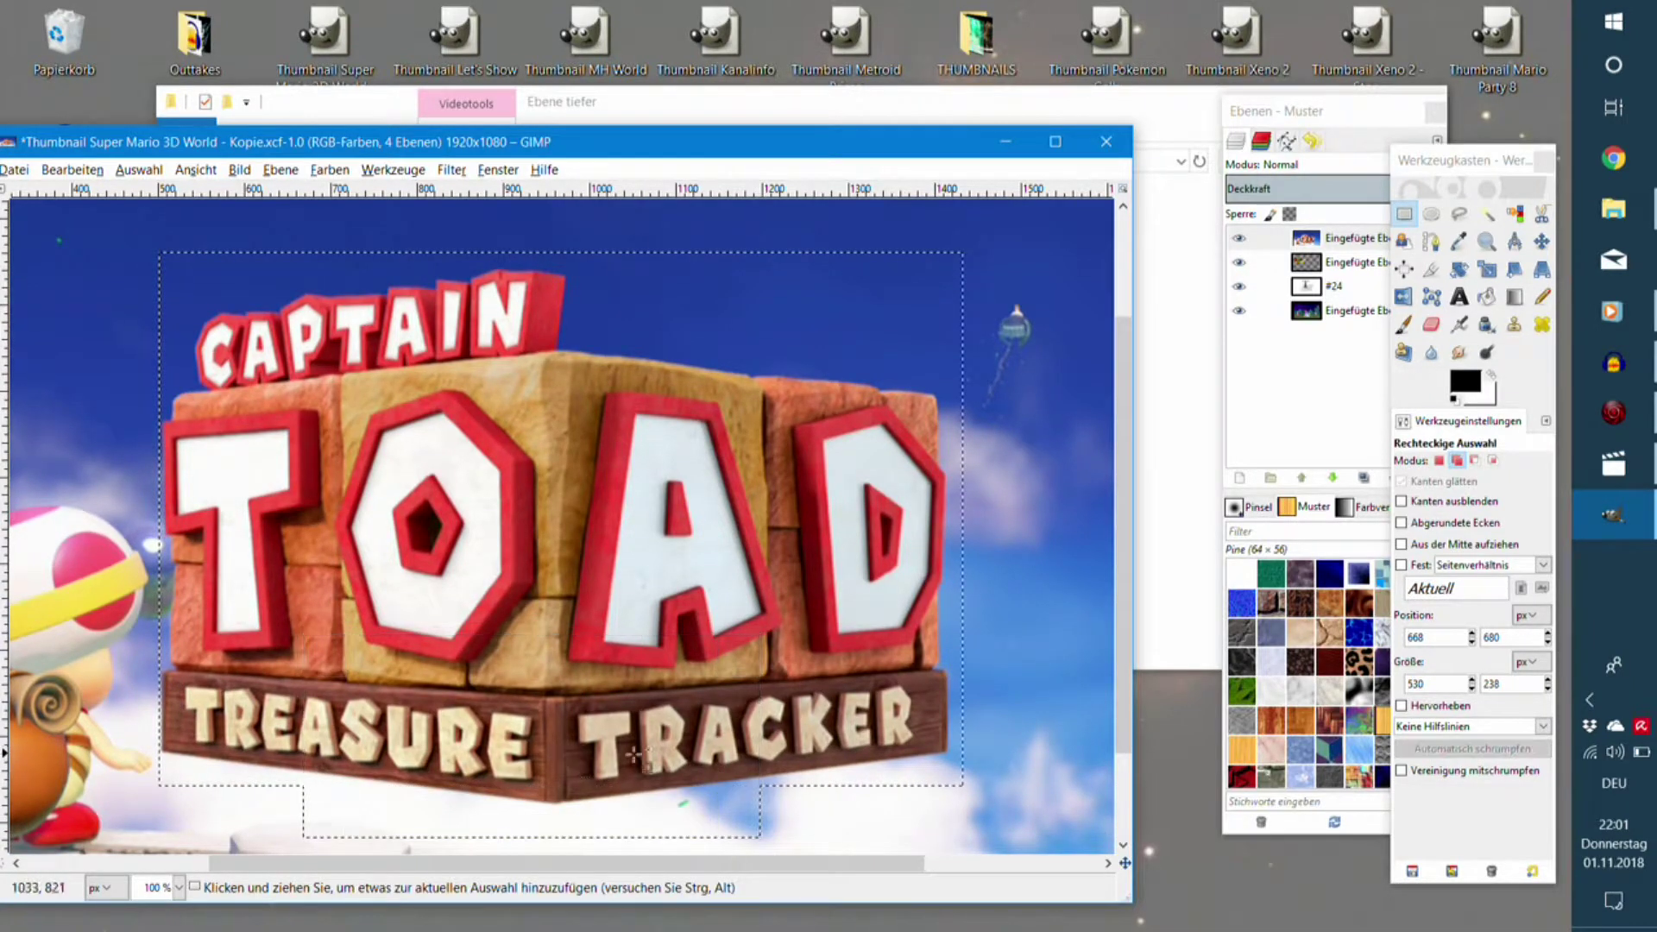
Subtract the sky, clouds and leftover background around the logo using Fuzzy Select.
click(1488, 216)
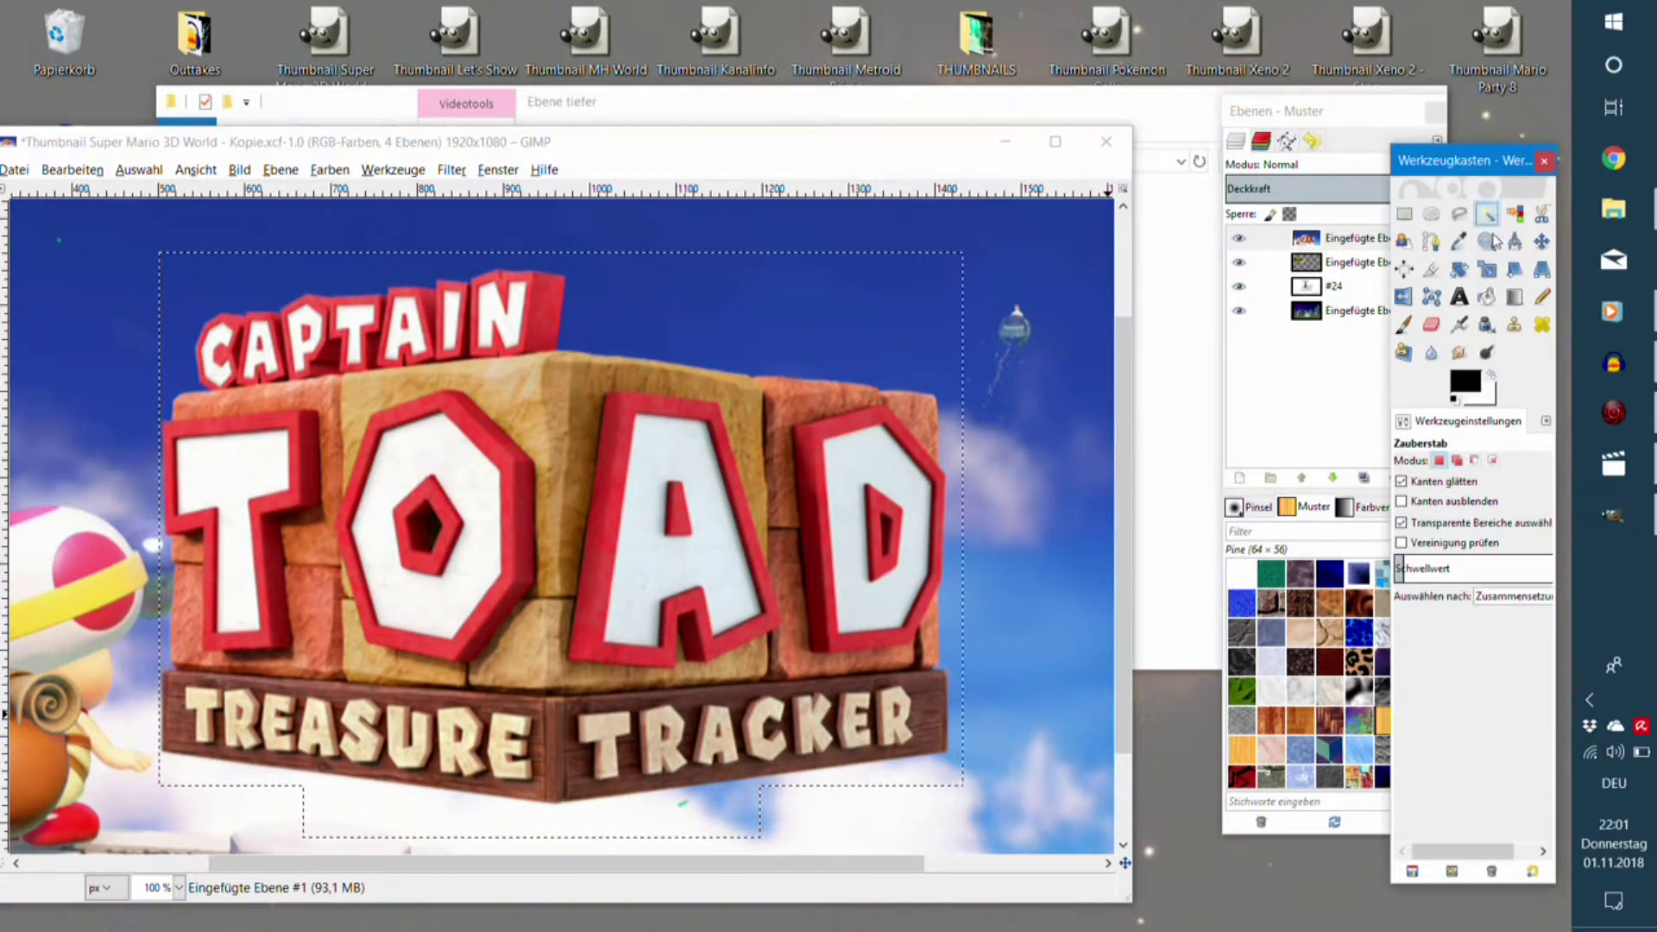
click(1475, 460)
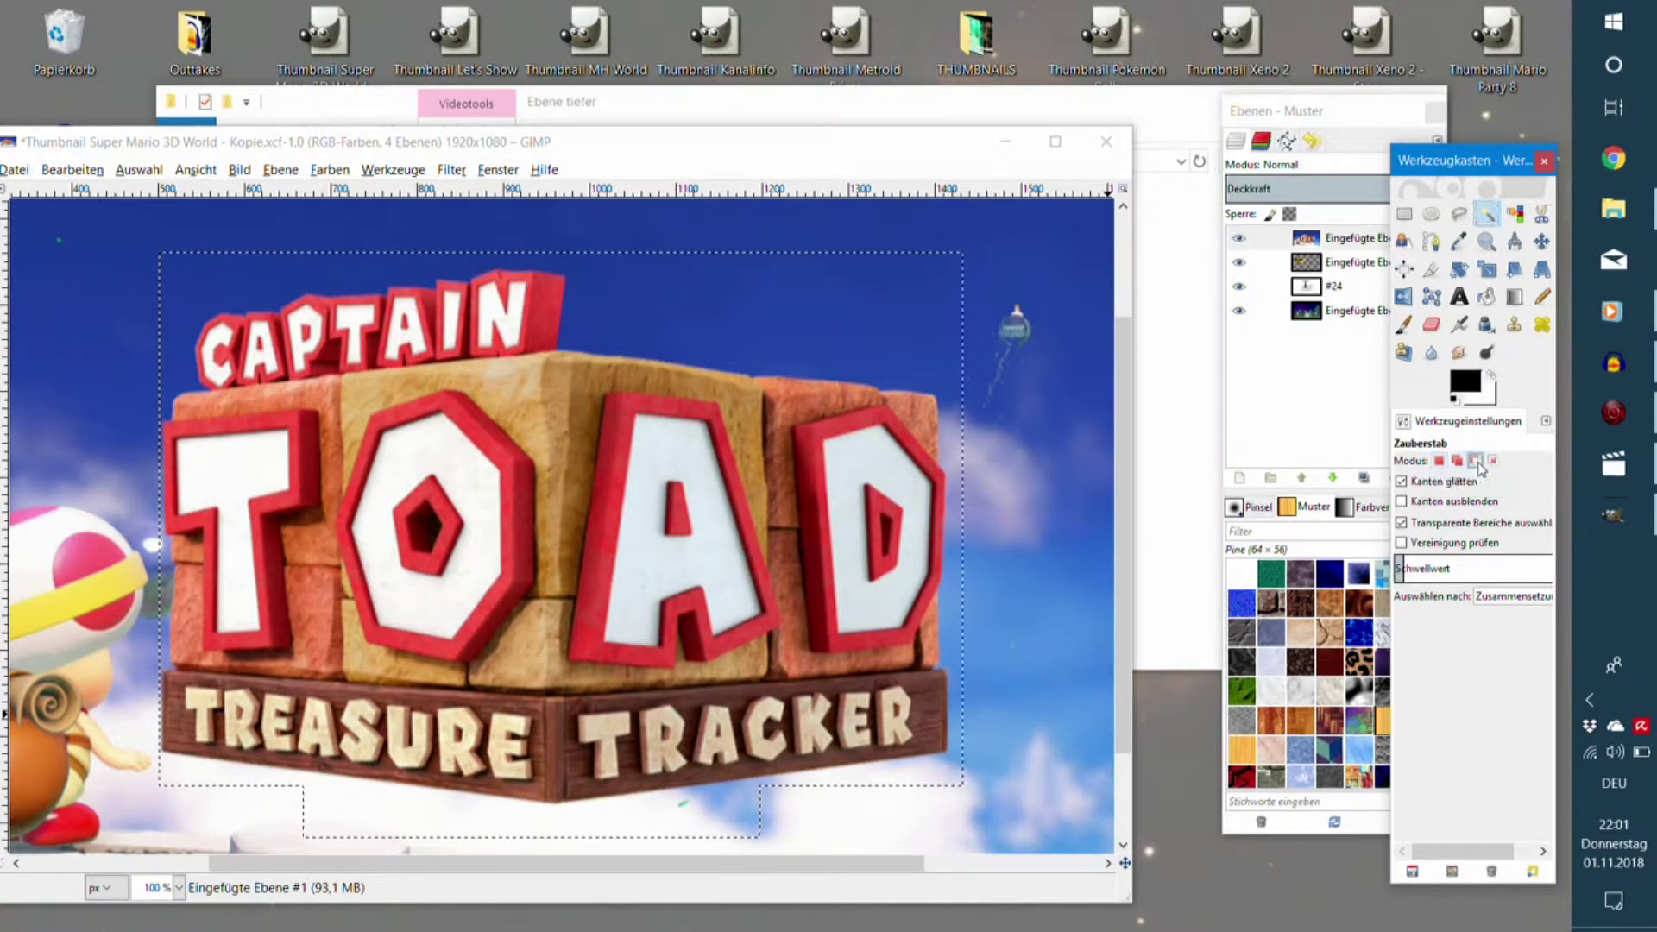
click(762, 335)
drag(760, 329, 688, 325)
mouse_move(728, 331)
mouse_down()
mouse_move(902, 331)
mouse_move(864, 335)
mouse_up()
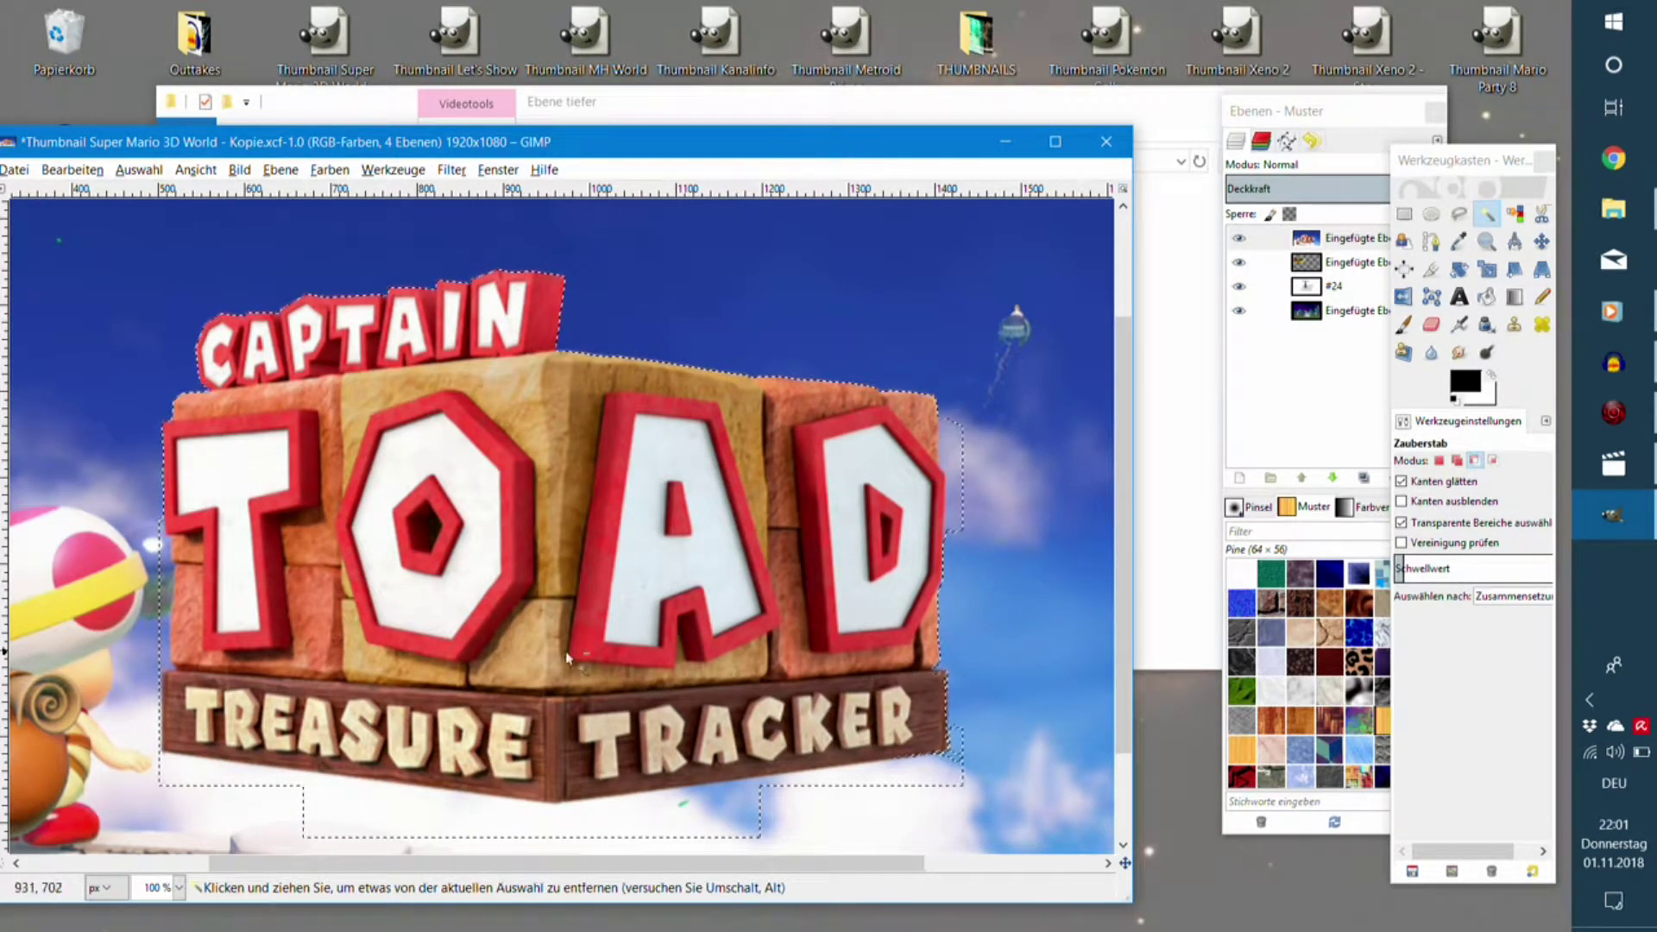
drag(953, 480, 989, 498)
drag(979, 740, 975, 740)
drag(902, 796, 950, 771)
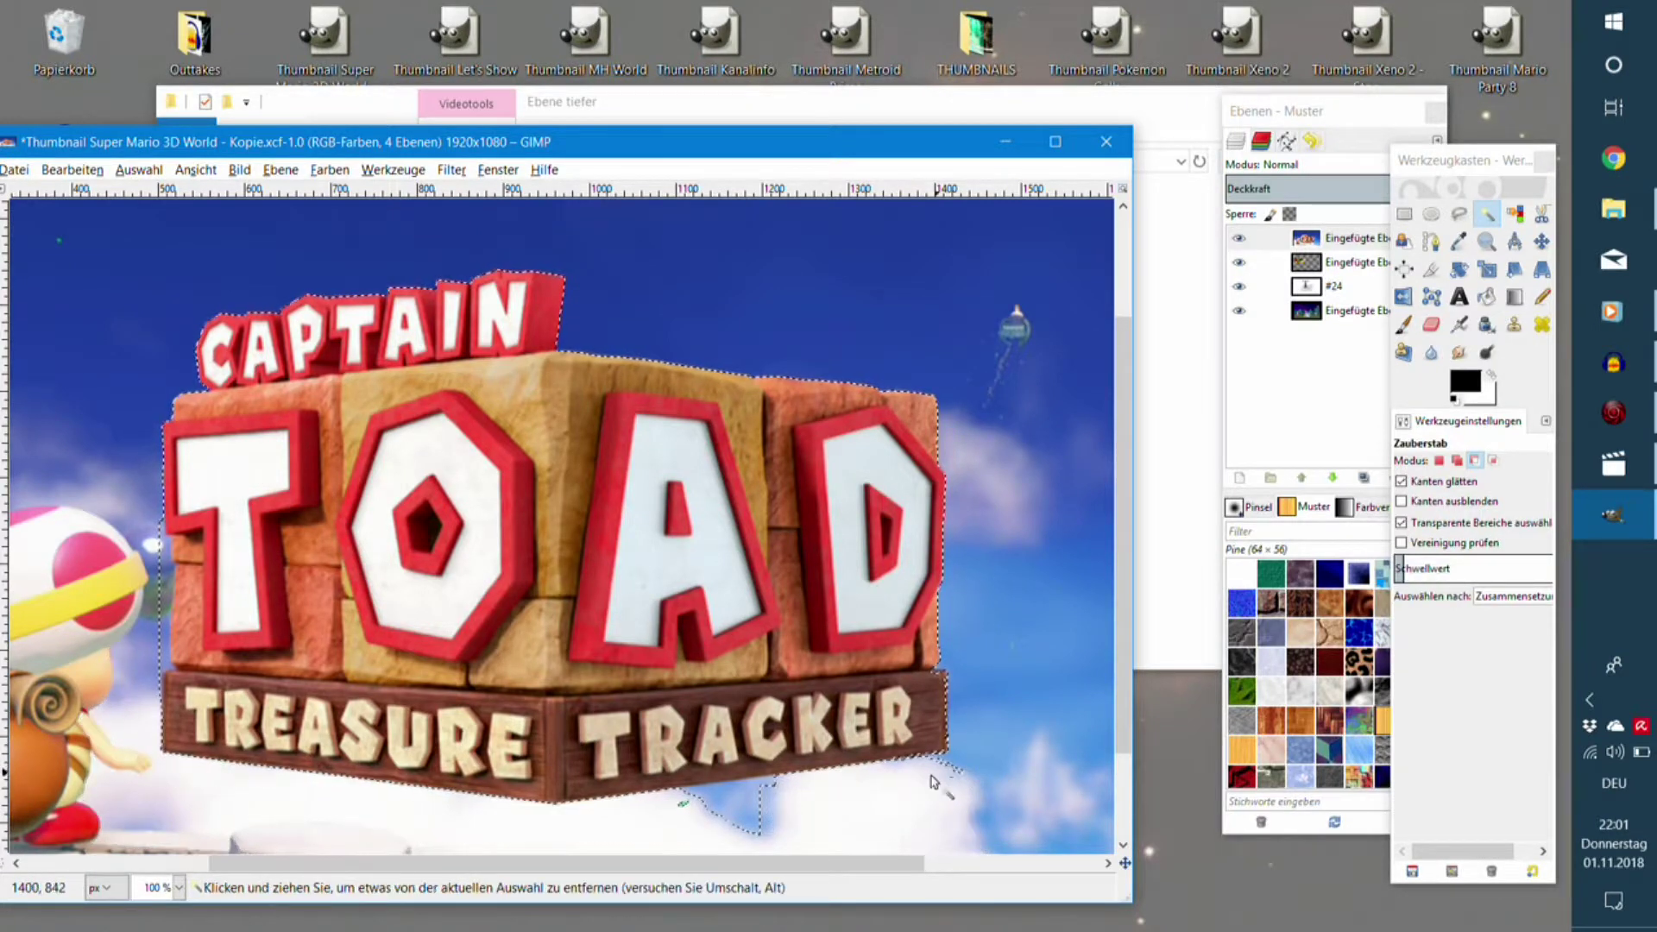
drag(729, 807, 850, 789)
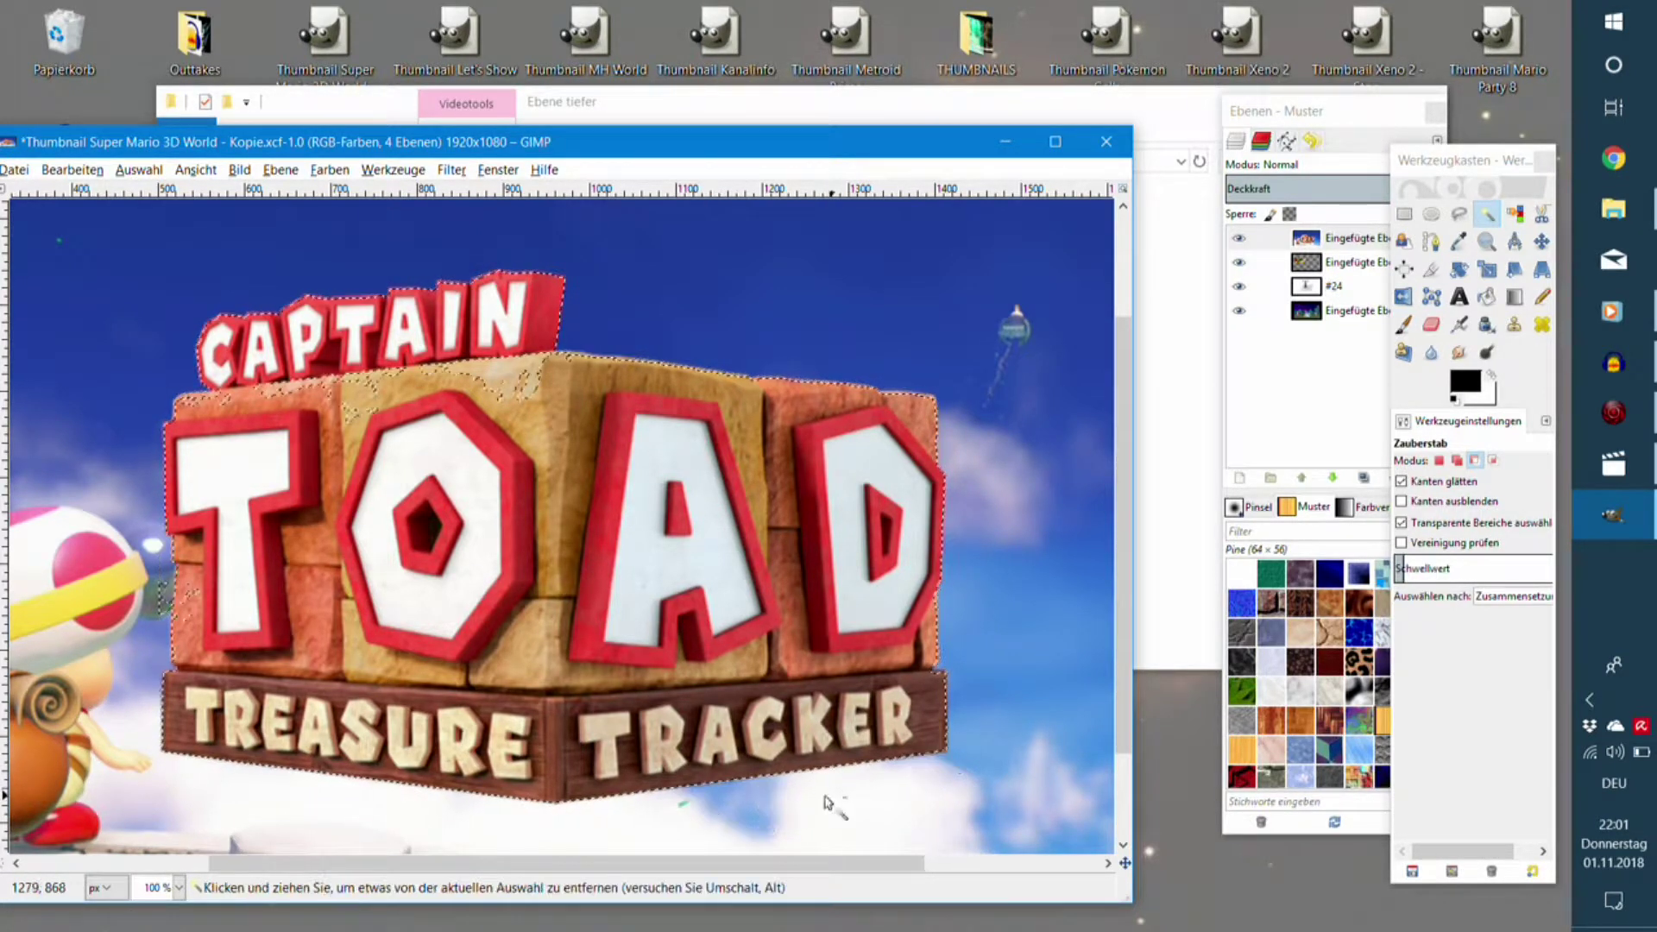
ctrl+click(164, 602)
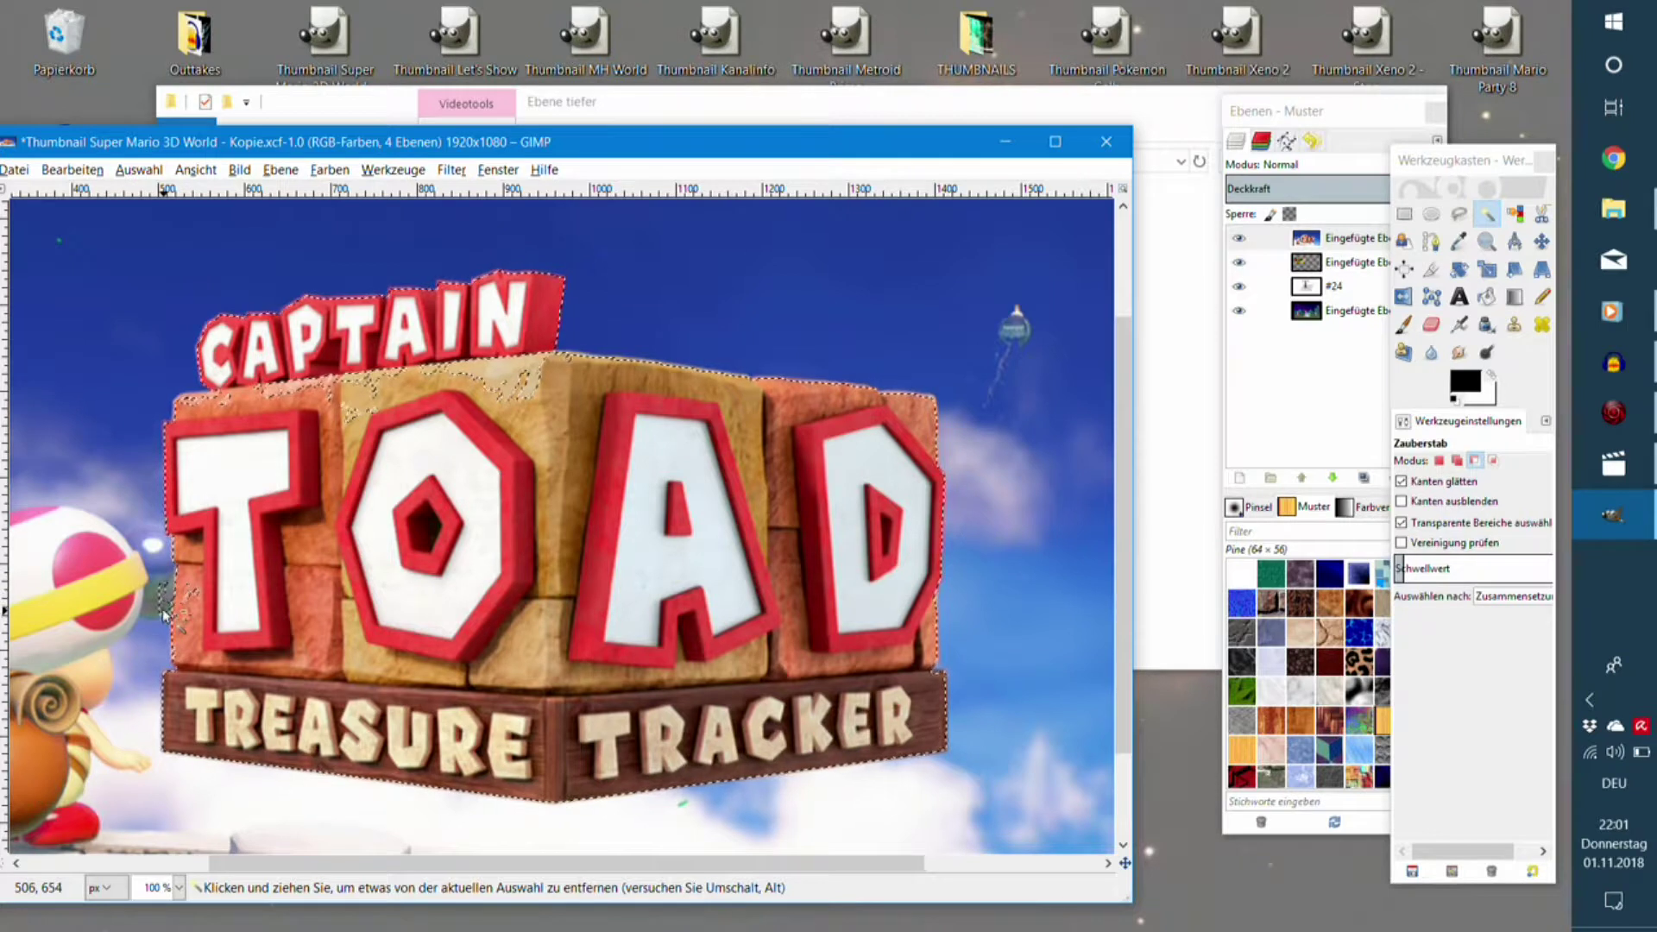
click(185, 608)
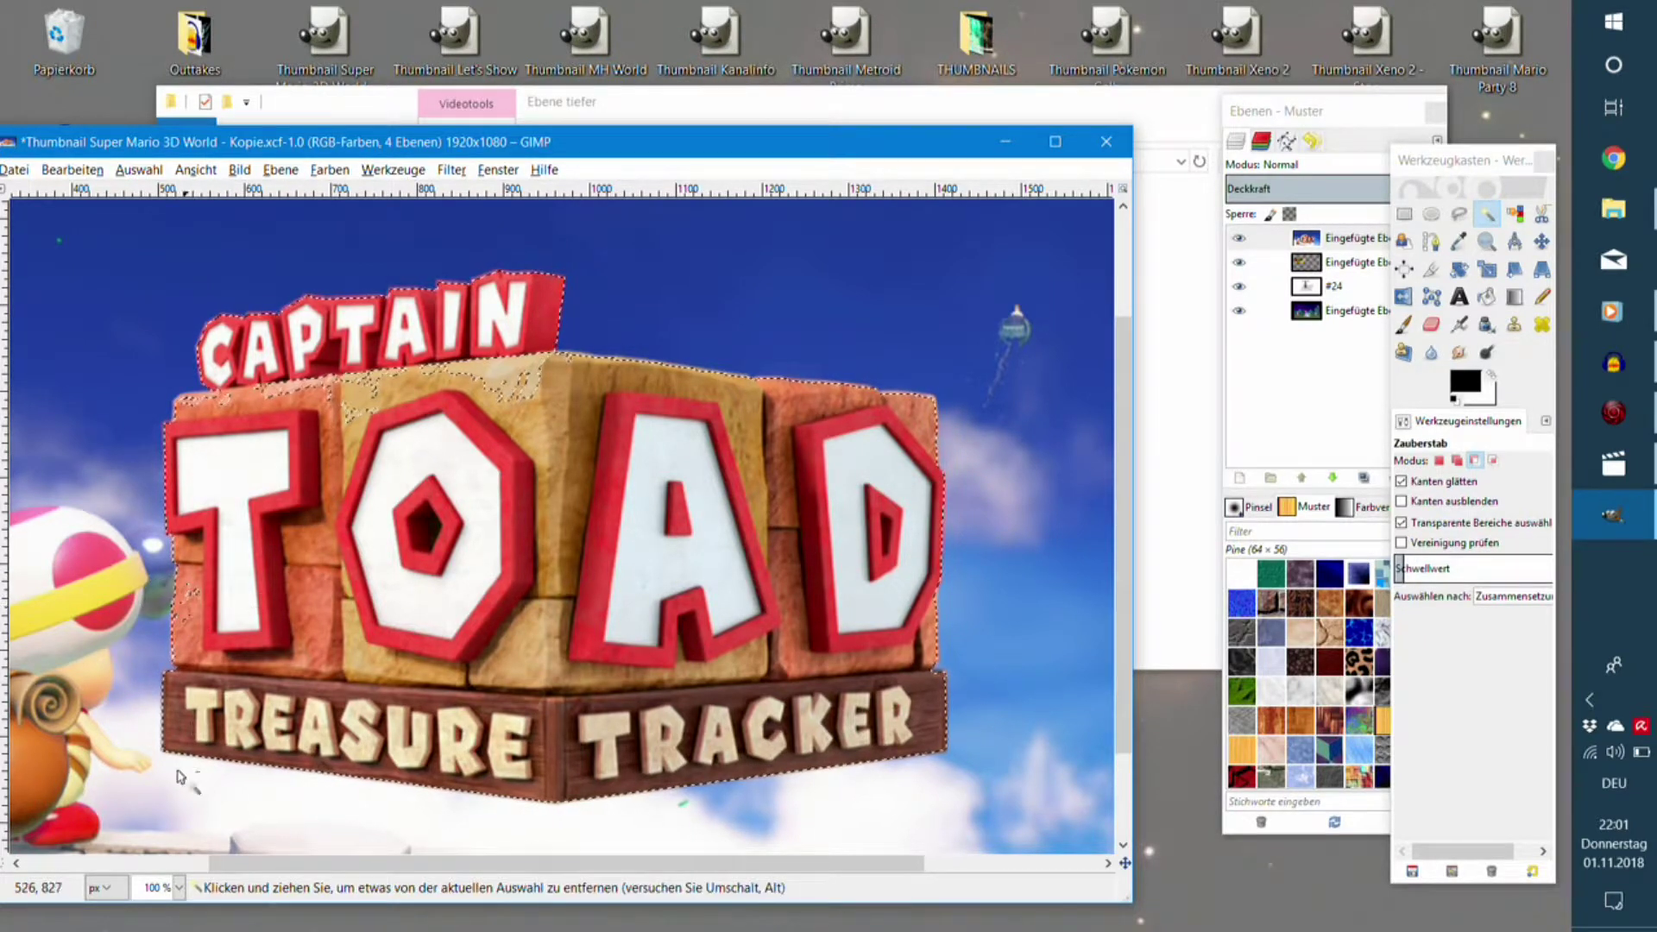
Zoom the canvas to 200% and set Free Select to Add mode.
click(178, 887)
click(156, 740)
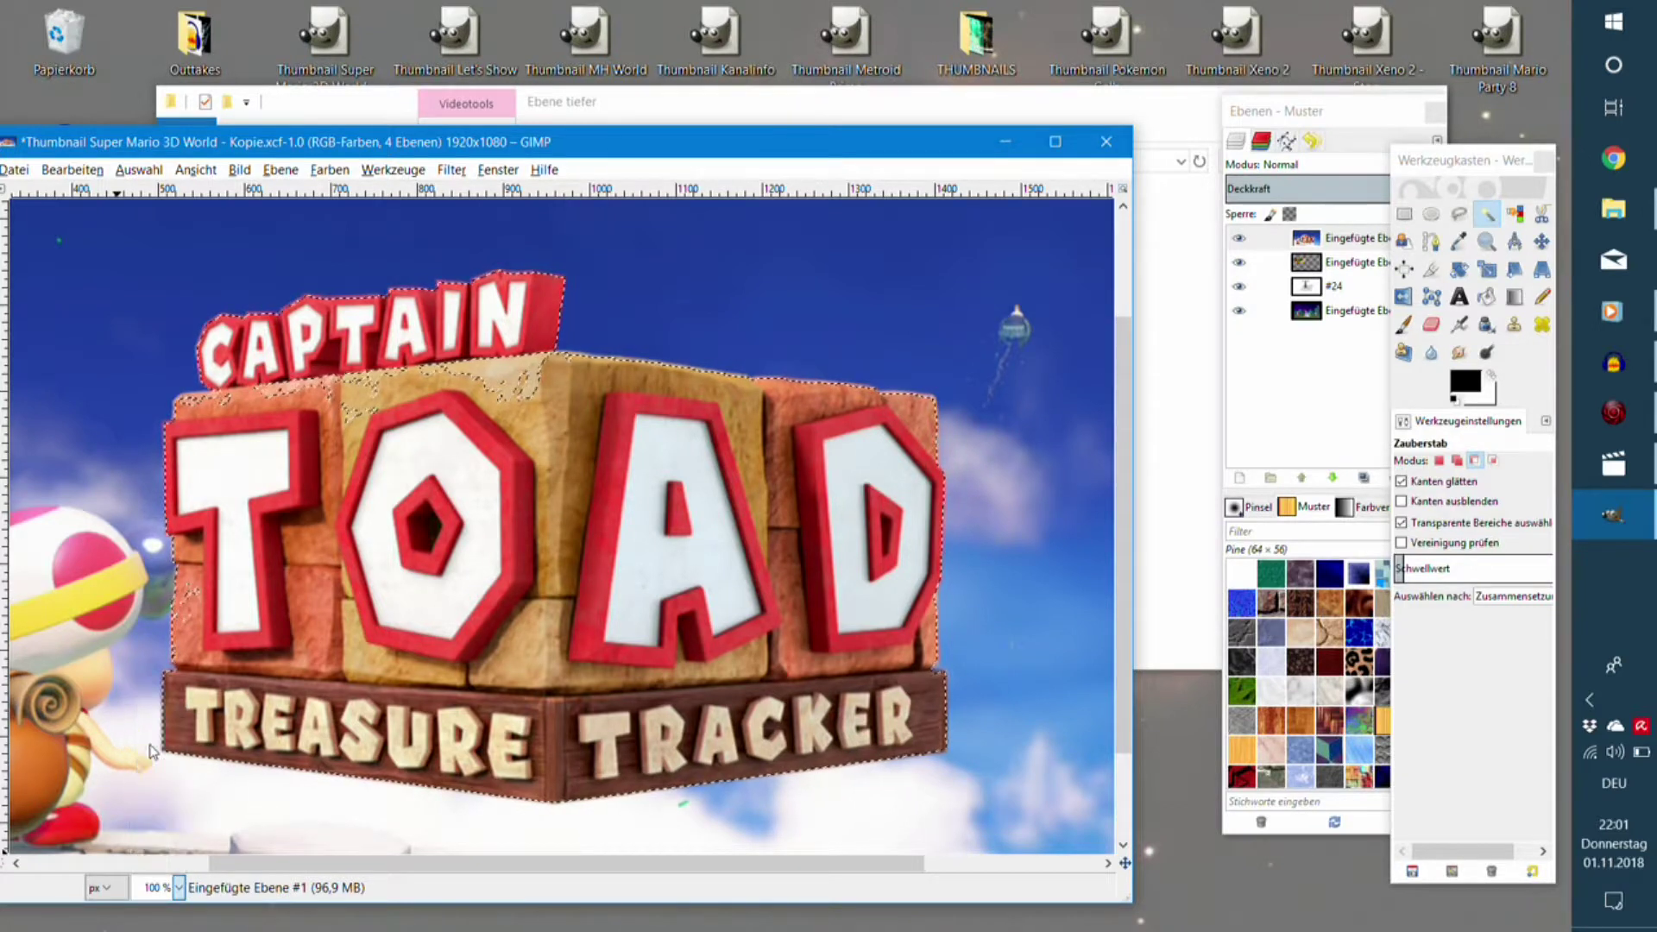
drag(436, 863, 257, 860)
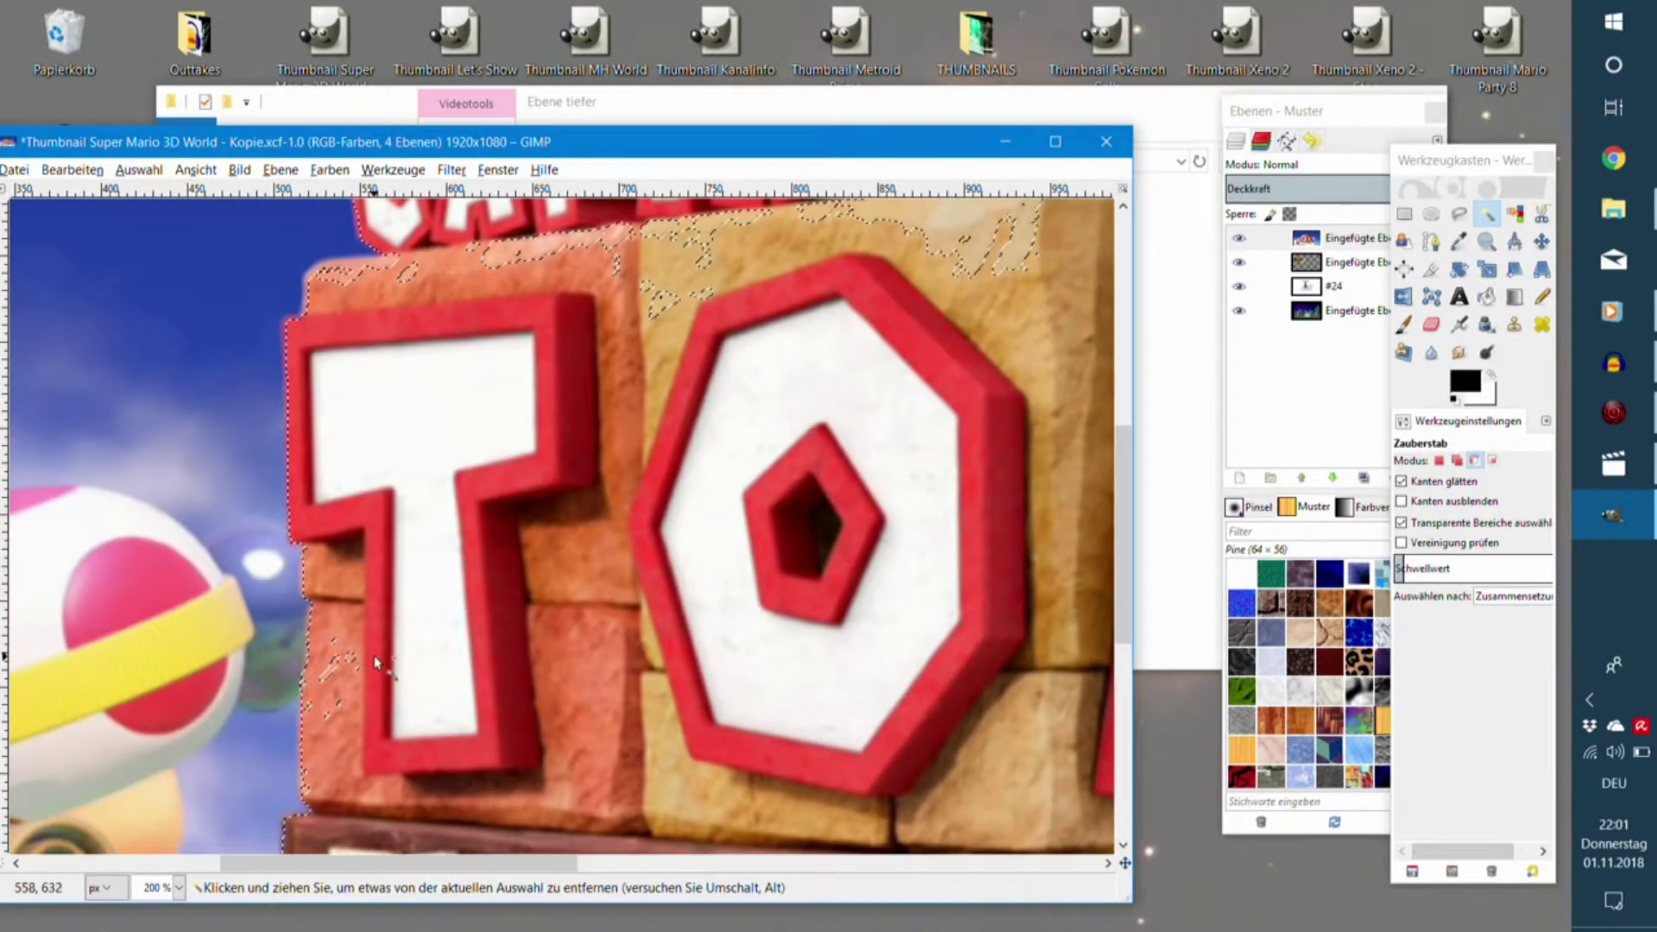
click(1460, 214)
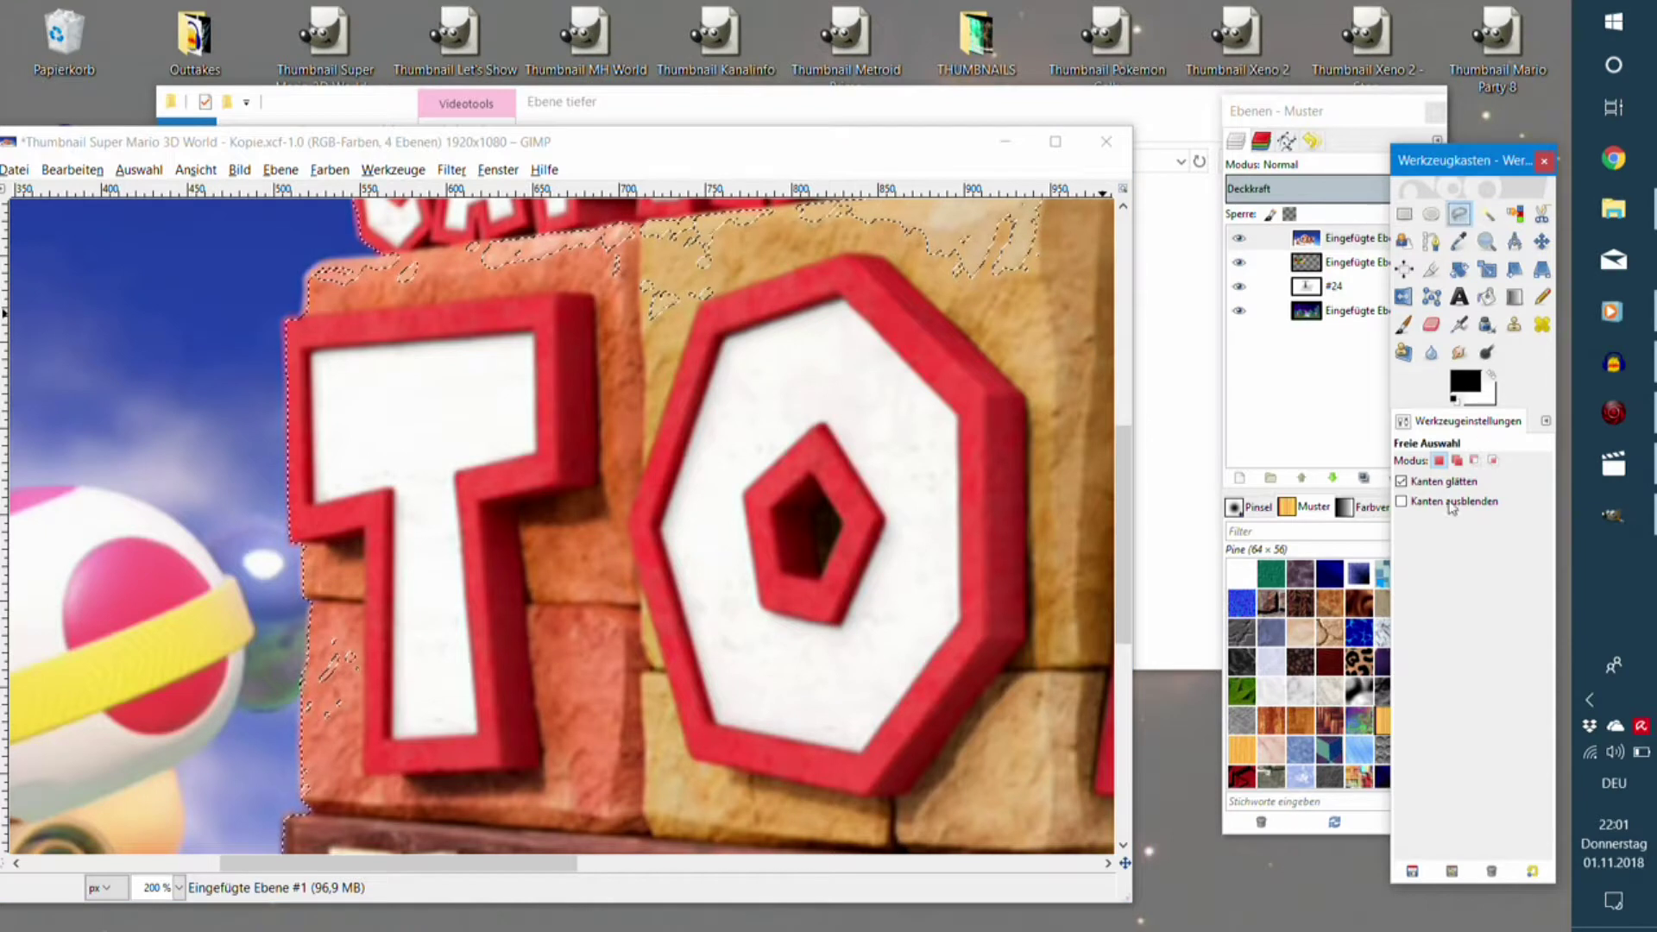
click(1457, 461)
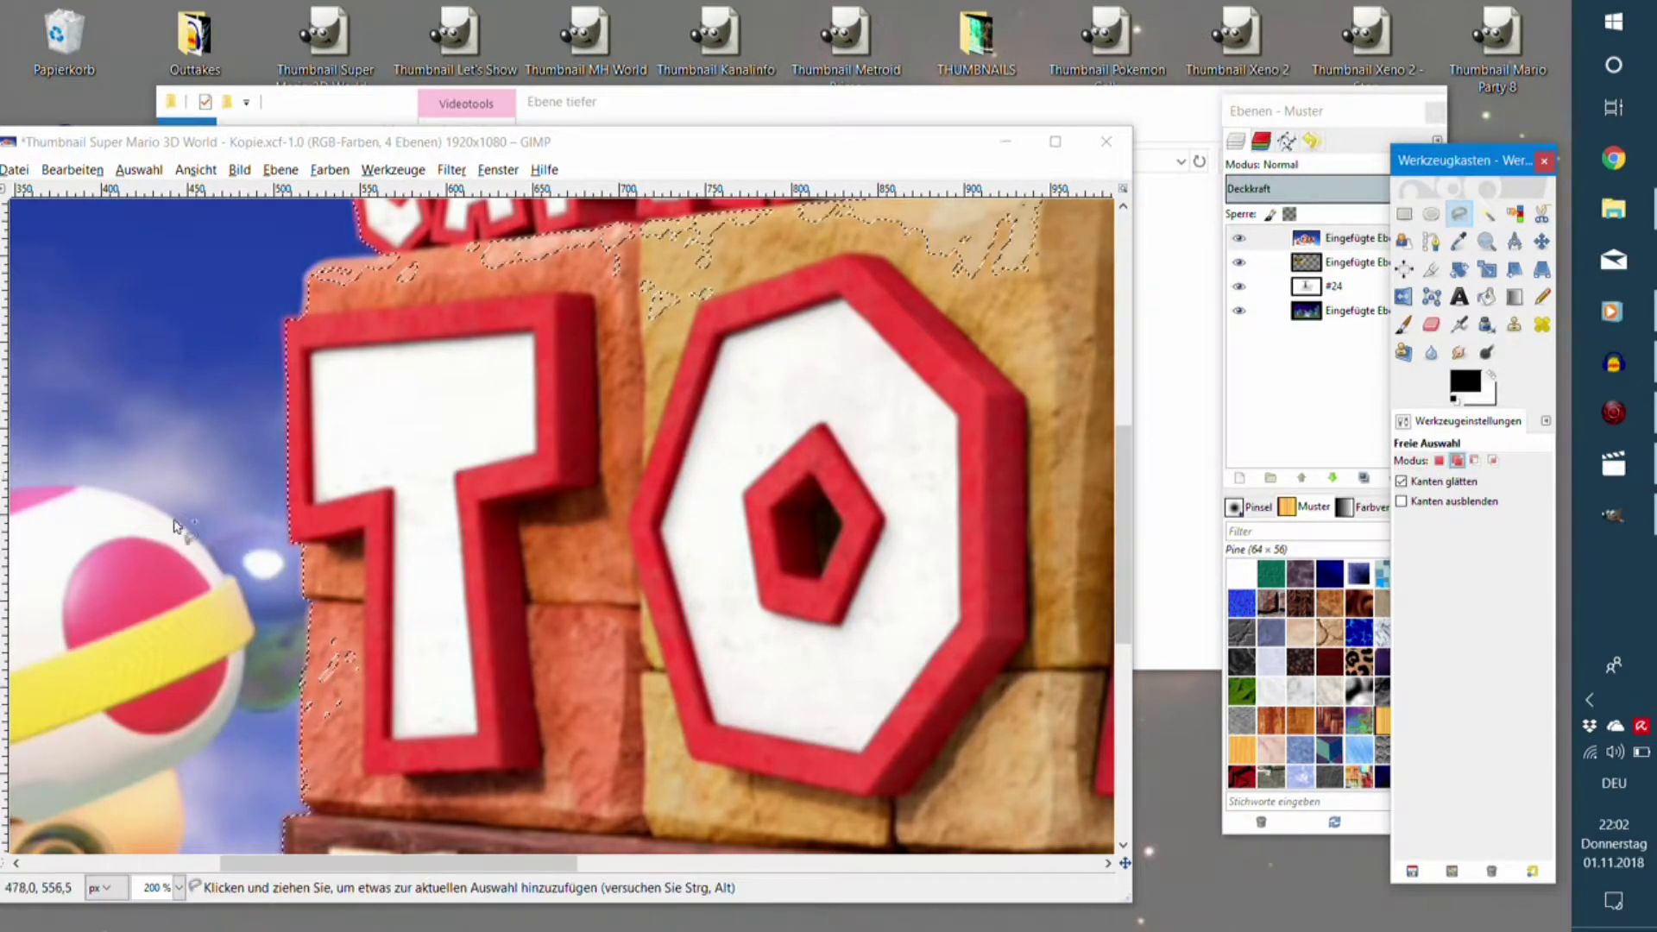
Add the CAPTAIN sign area to the selection with a freehand outline.
click(319, 732)
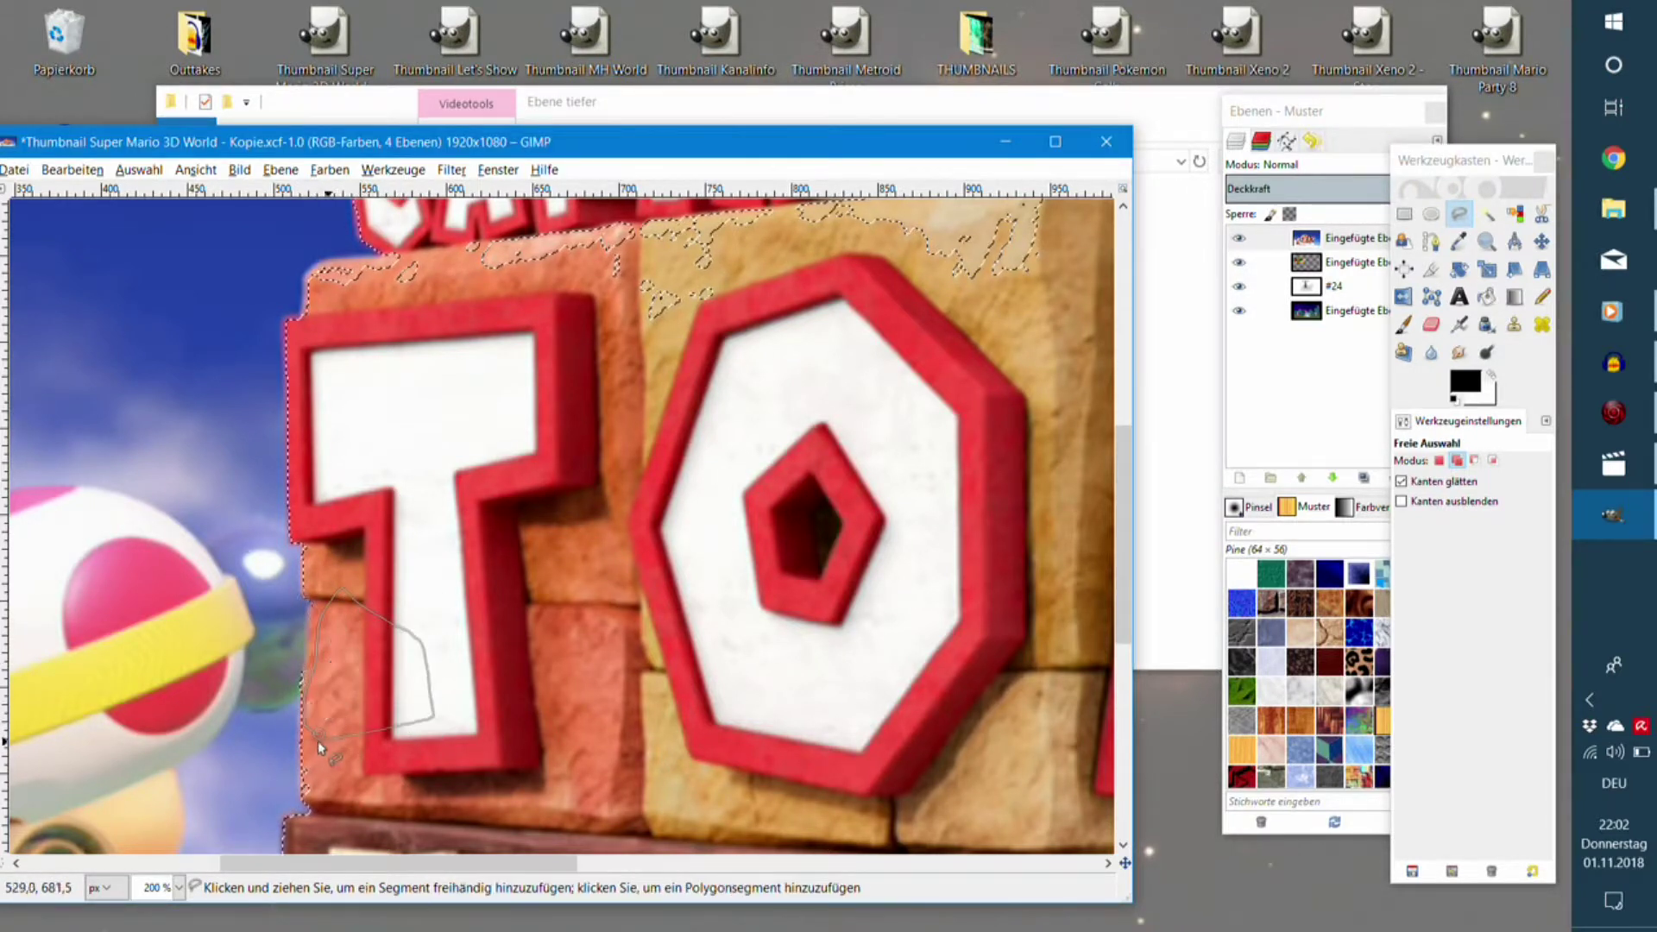
scroll(646, 561, up, 5)
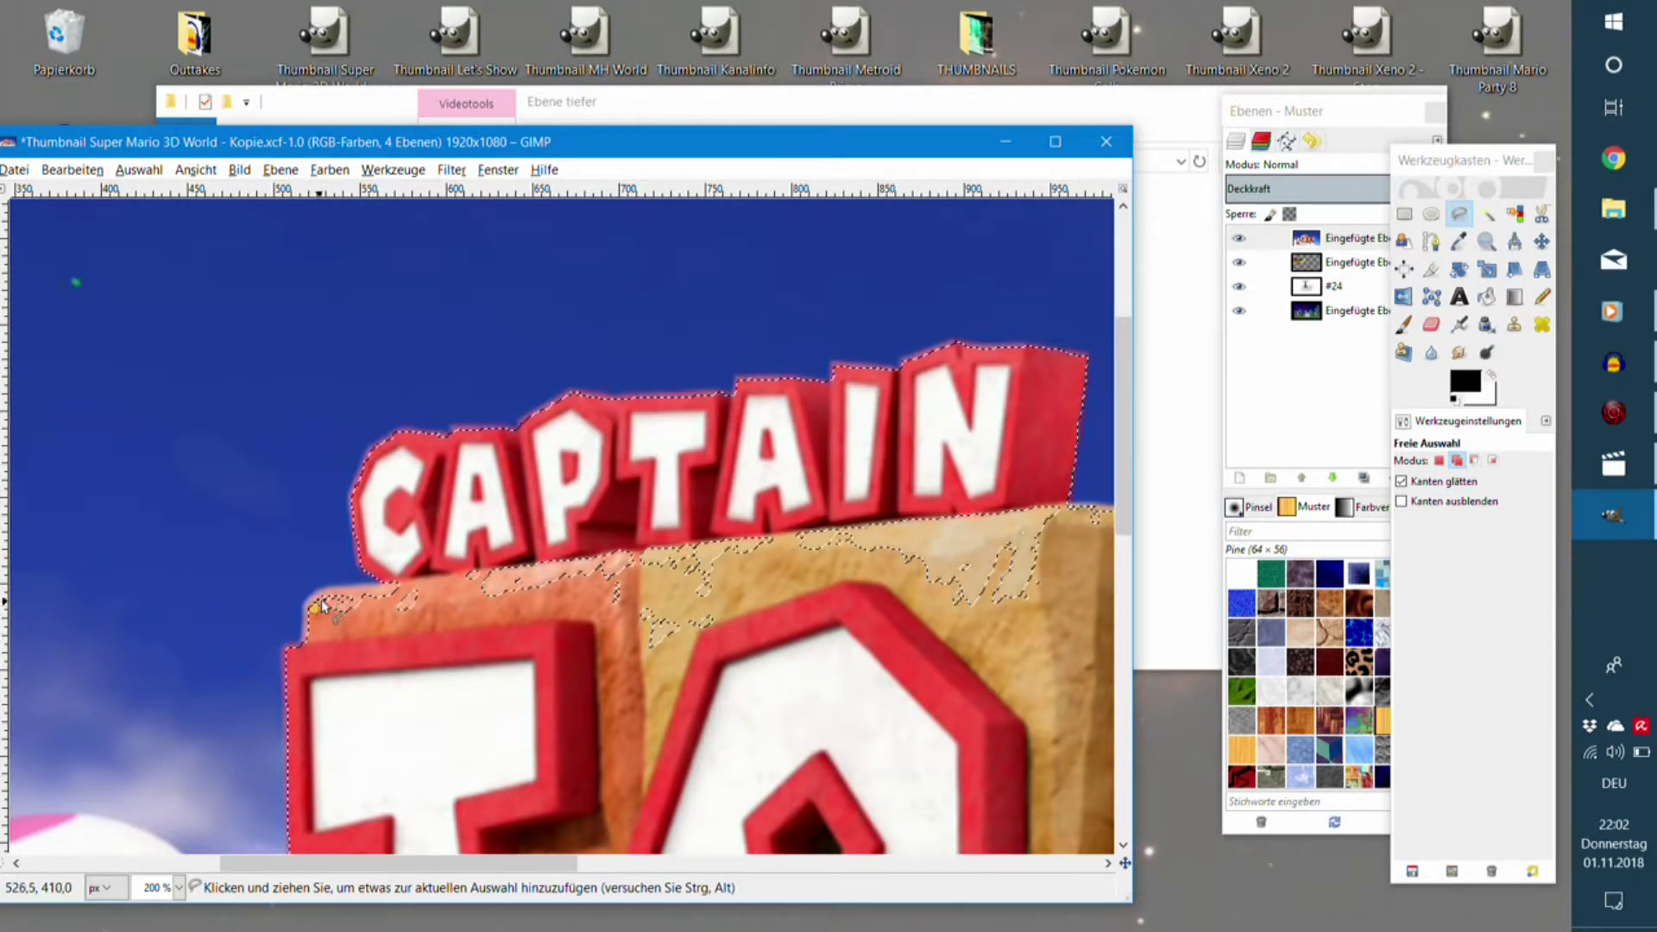
click(601, 534)
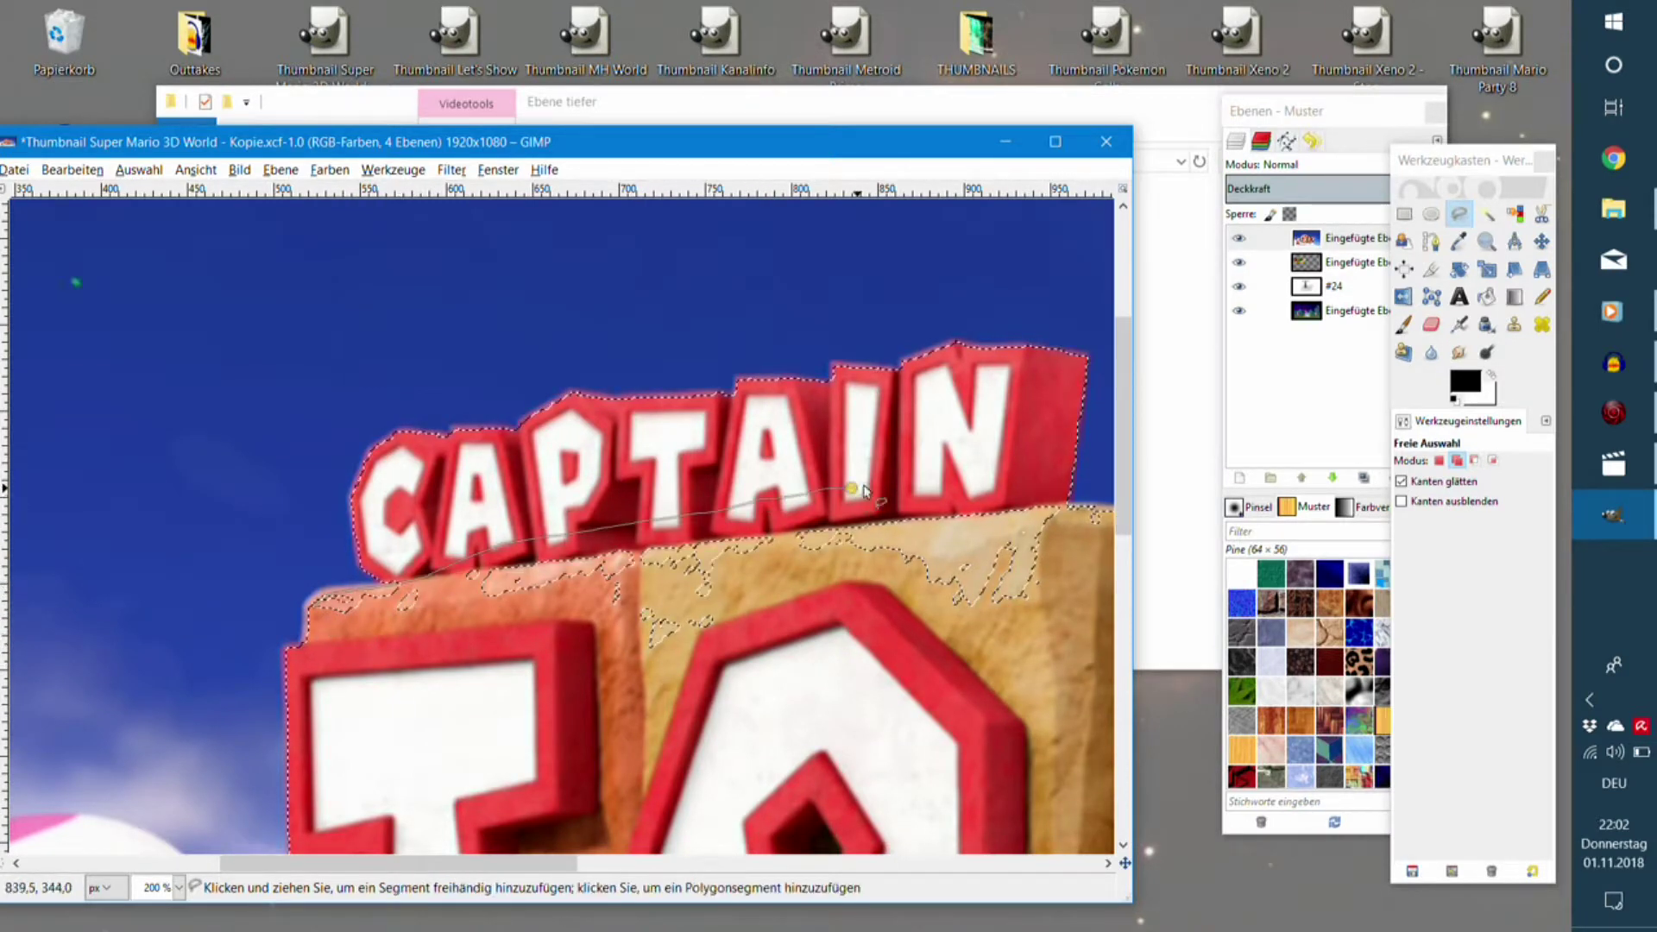
click(1048, 490)
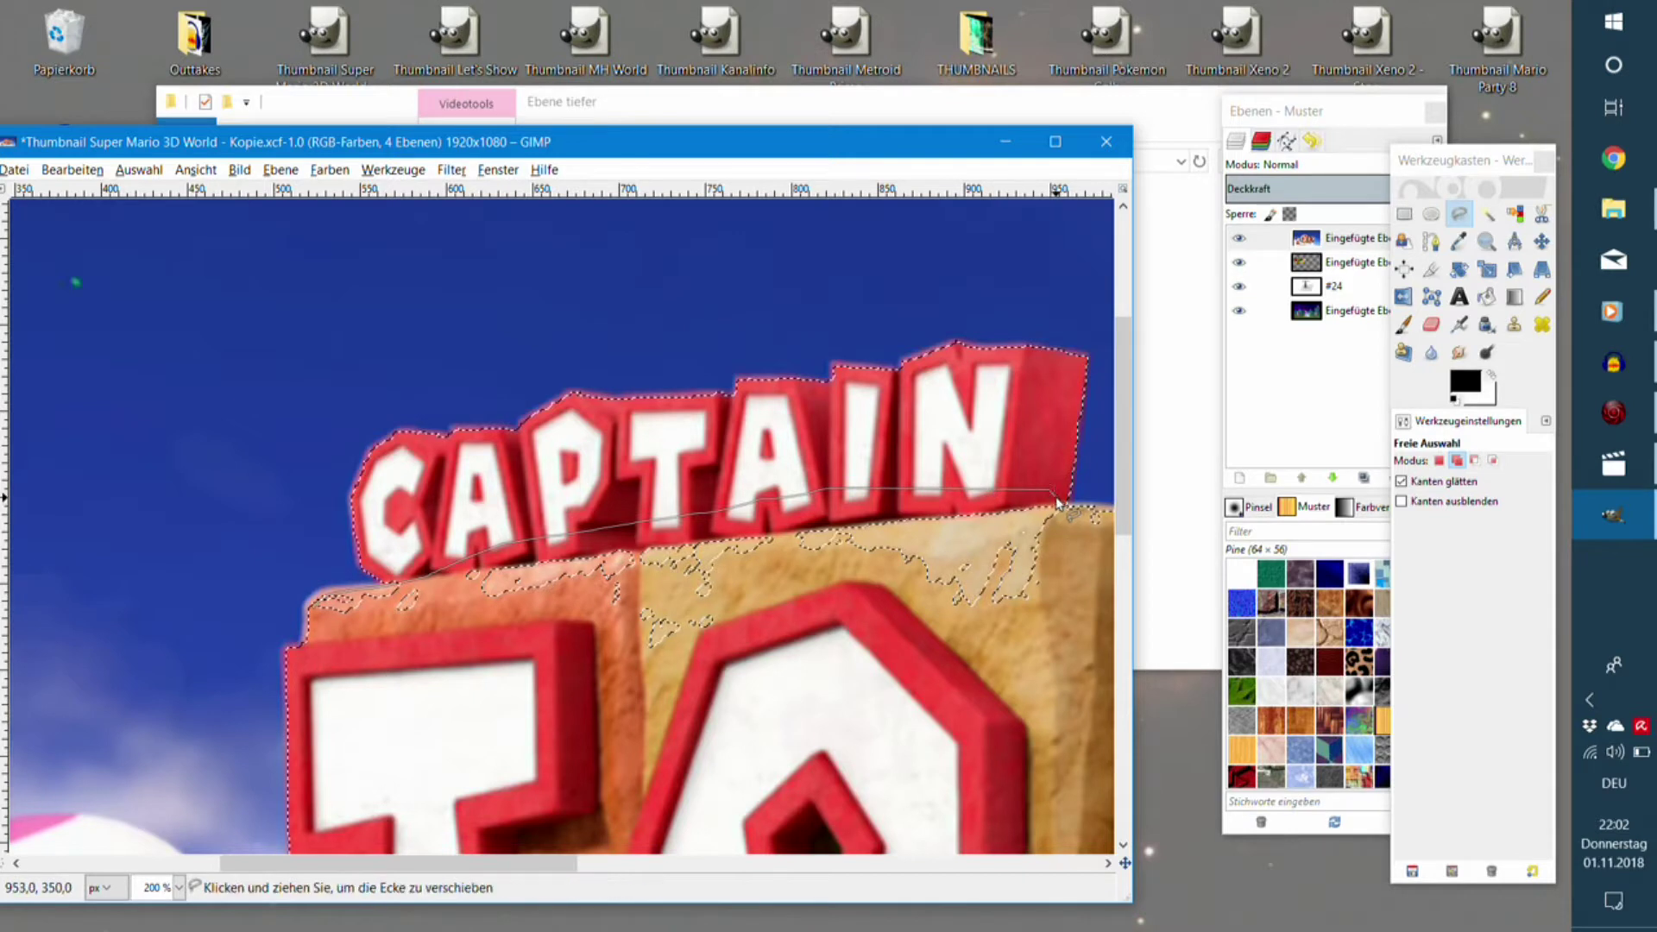
click(1046, 645)
click(746, 746)
click(428, 710)
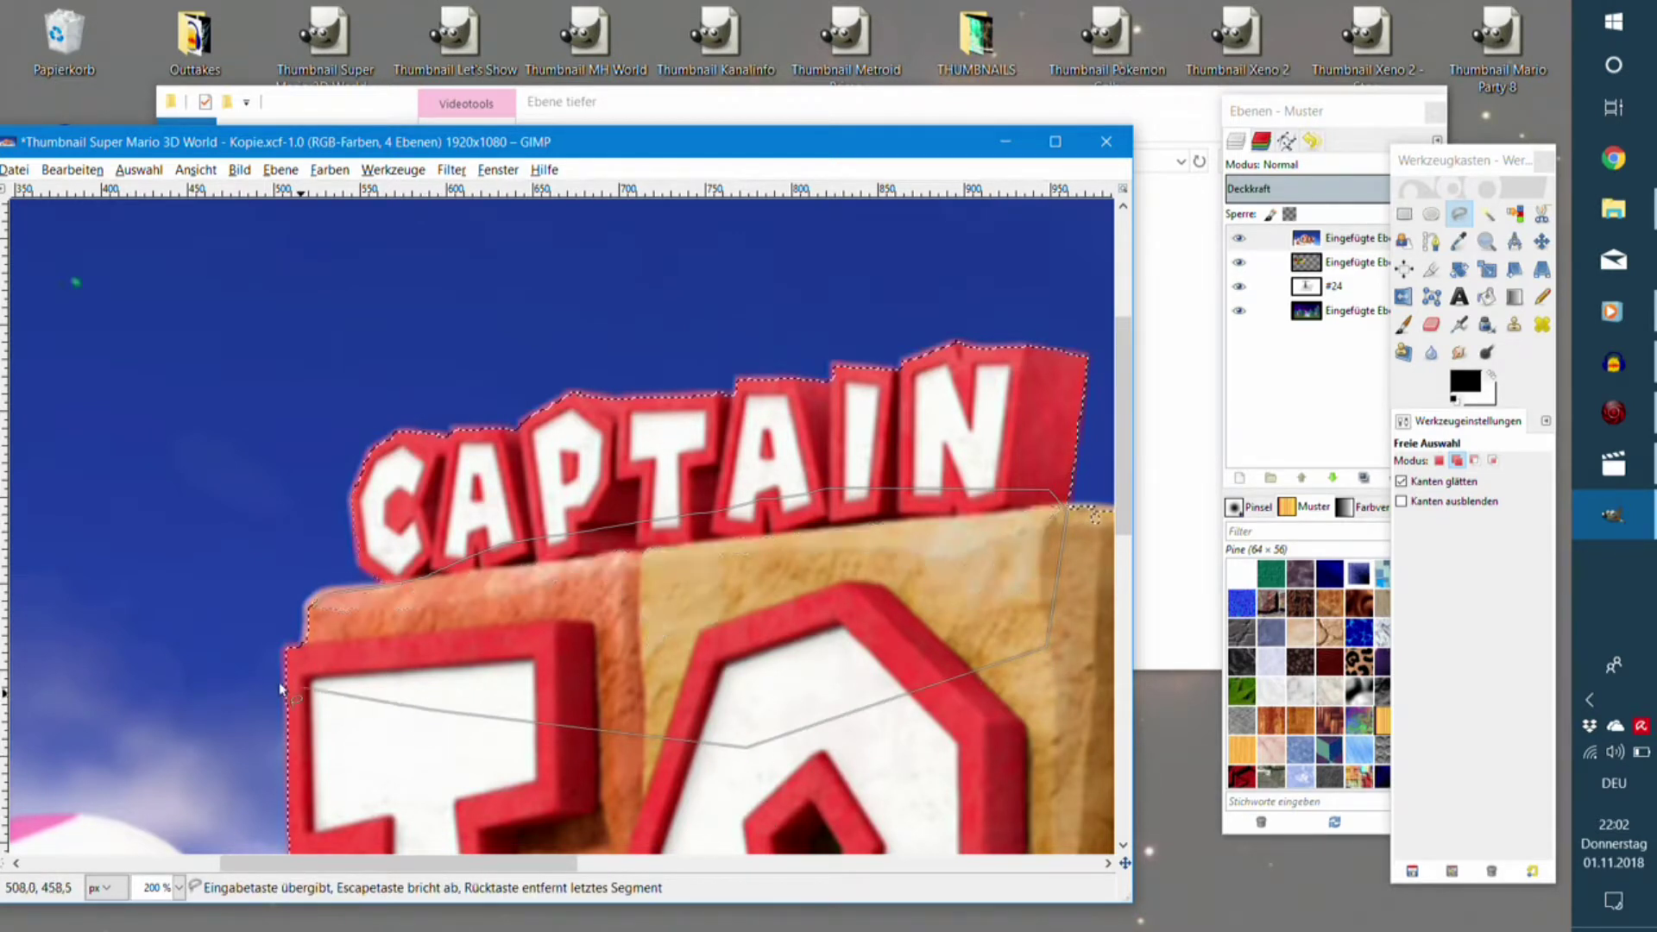
click(315, 606)
key(Return)
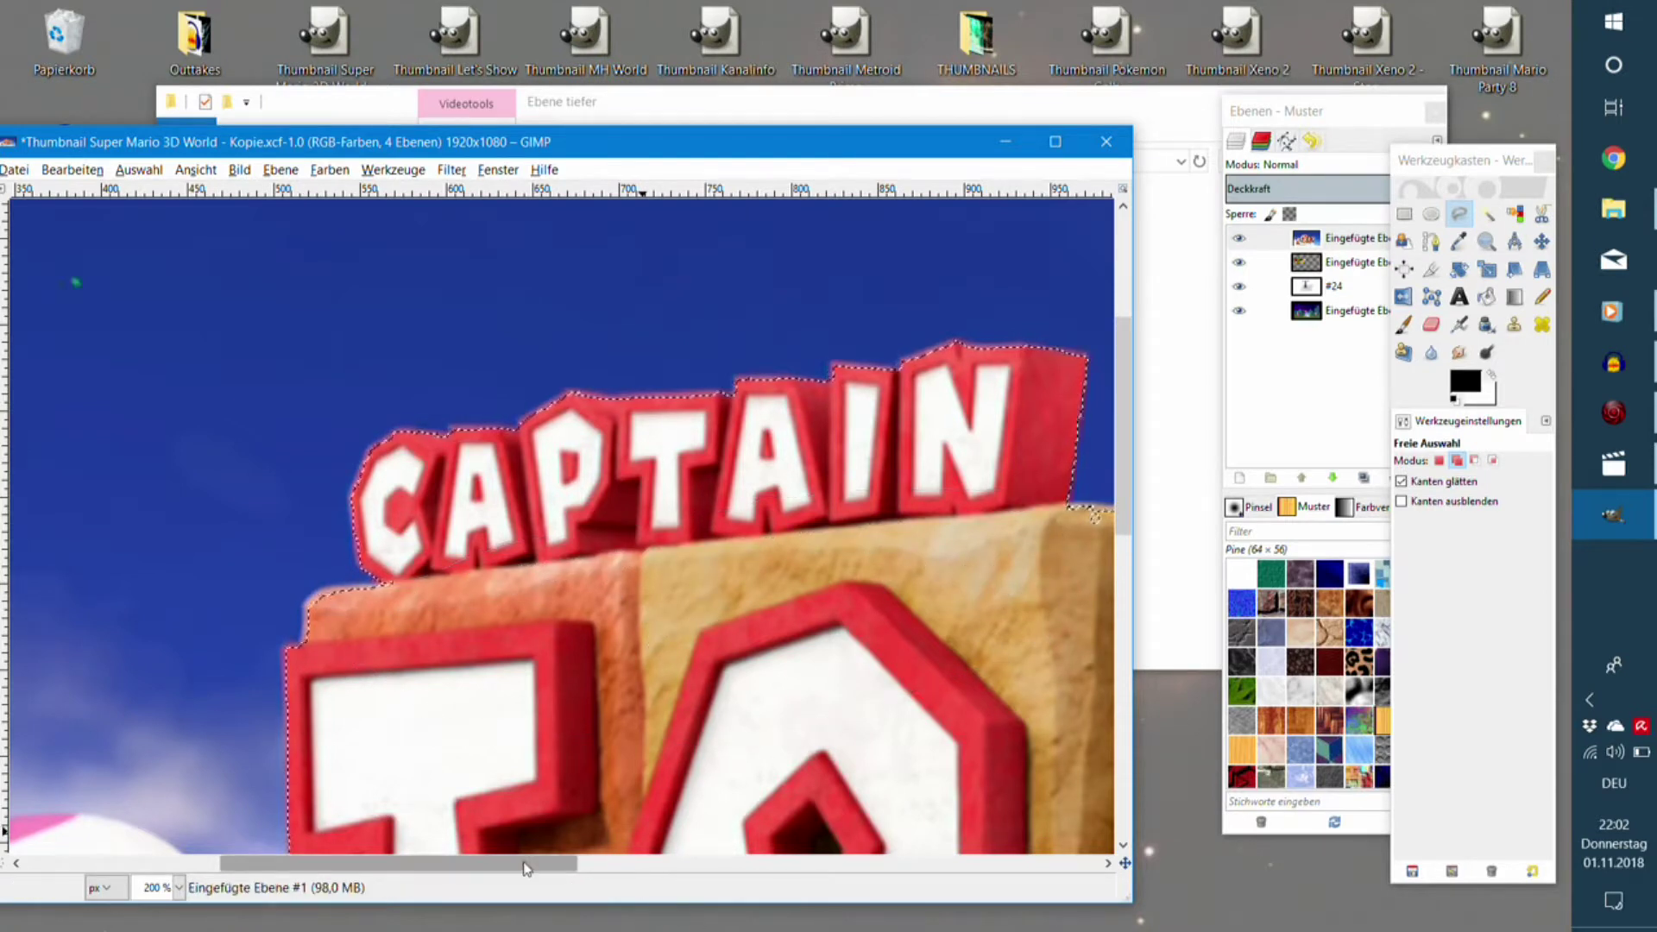
Add the gap along the logo's top edge to the selection, then zoom to 66.7%.
drag(554, 863, 694, 863)
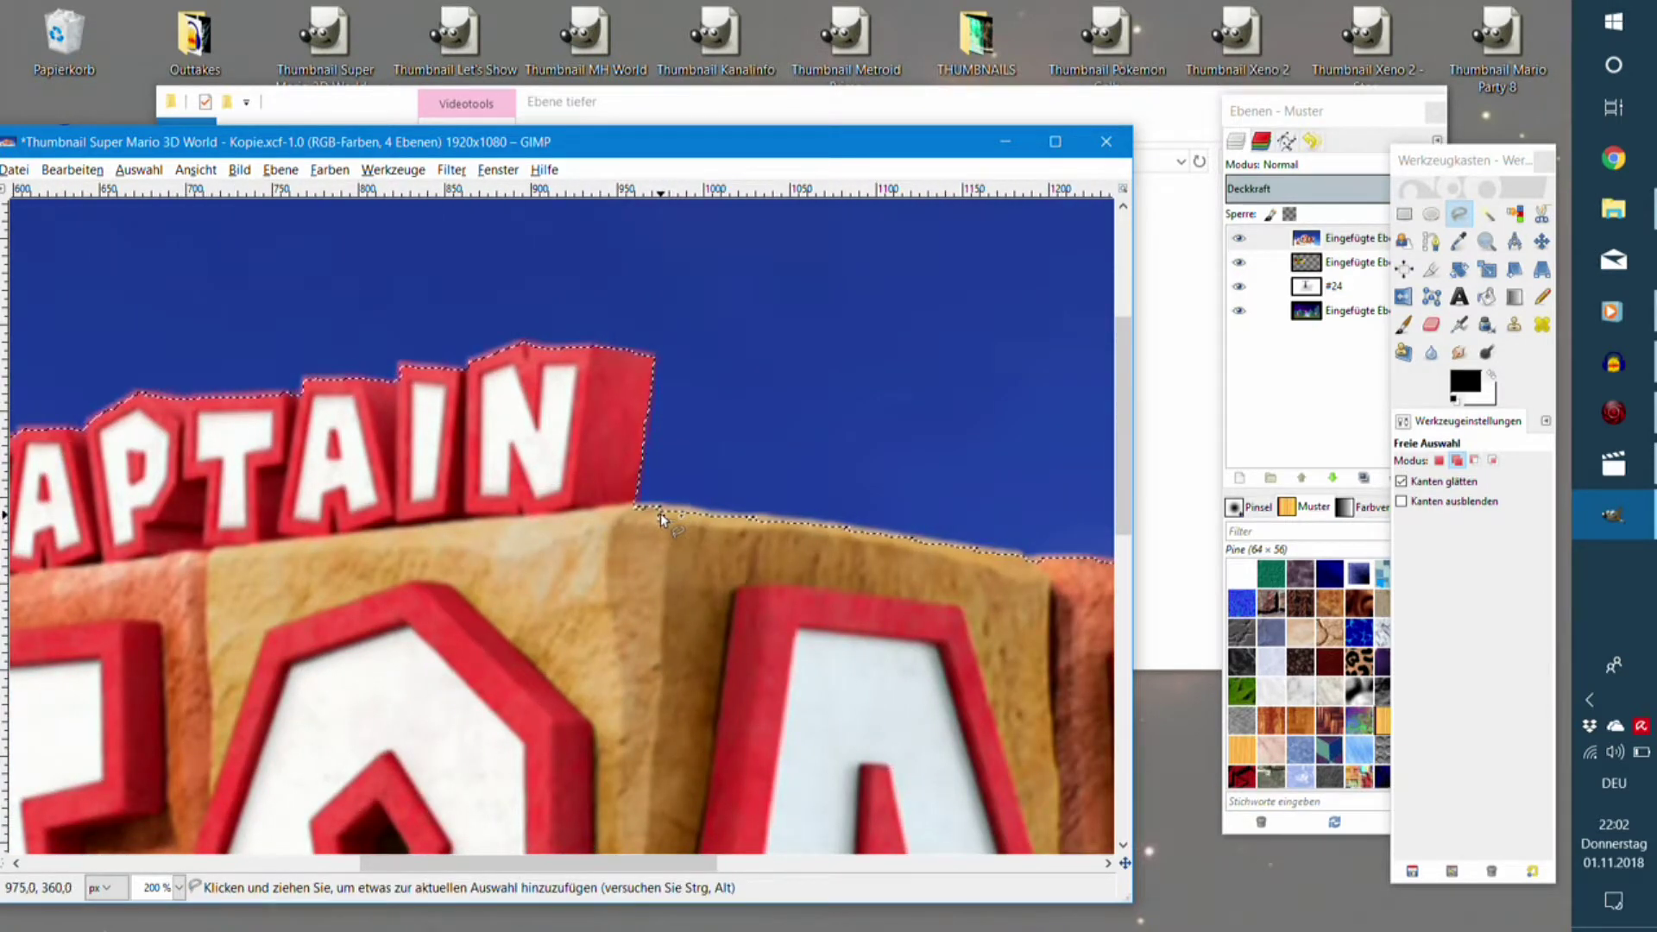
click(660, 513)
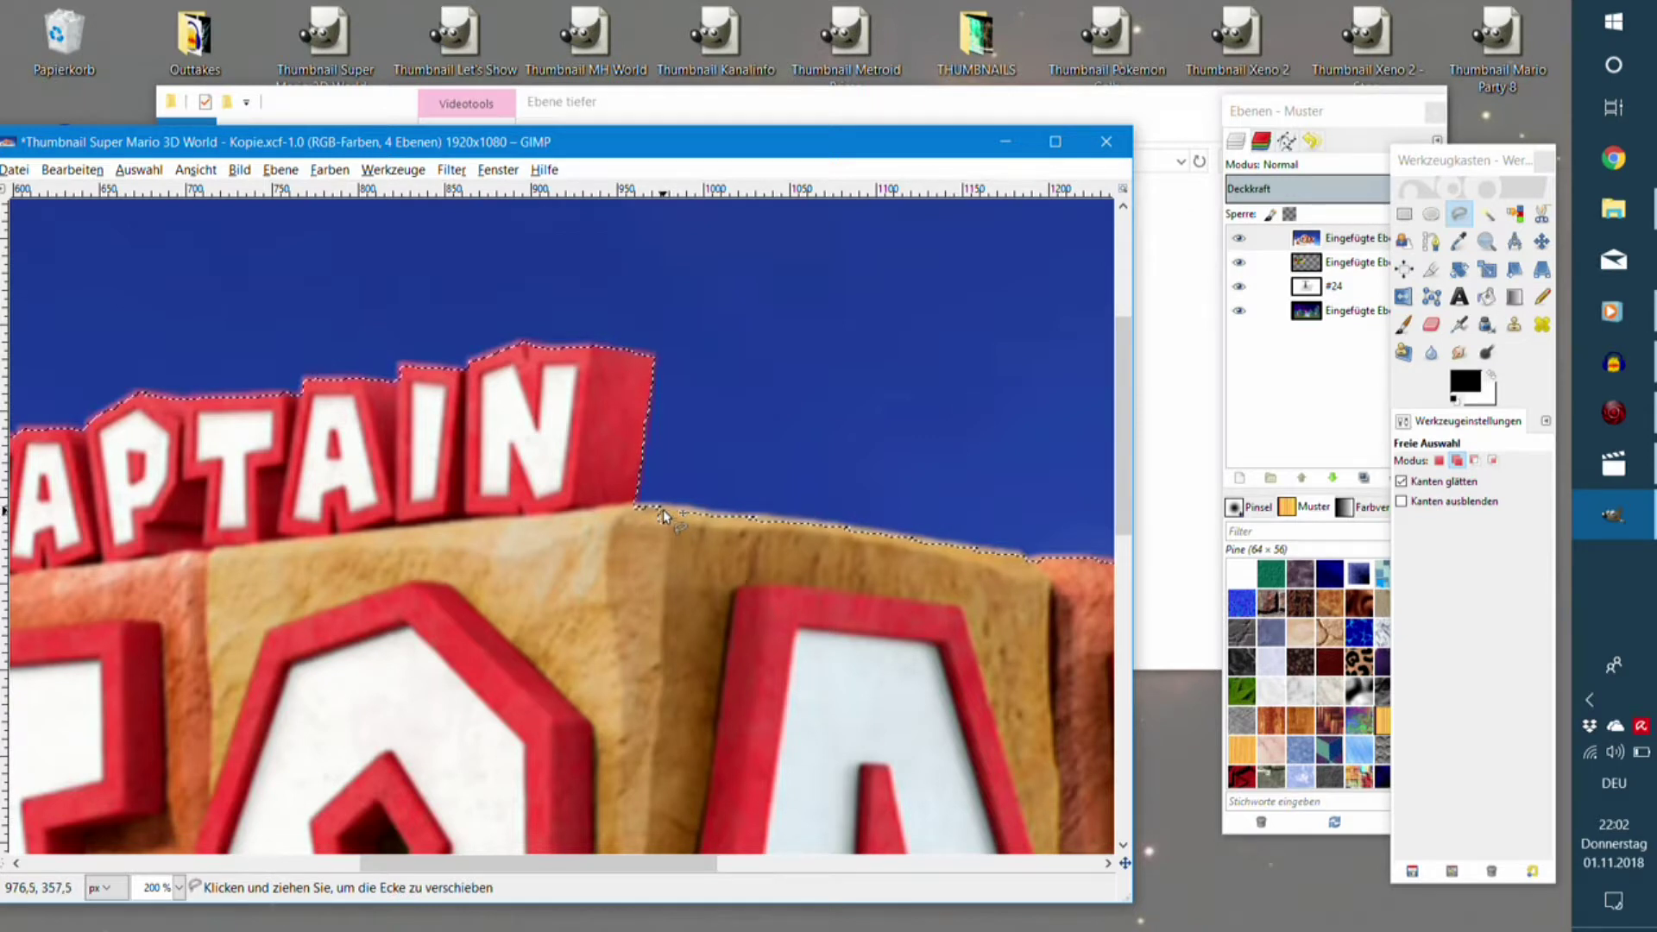
click(657, 510)
key(Return)
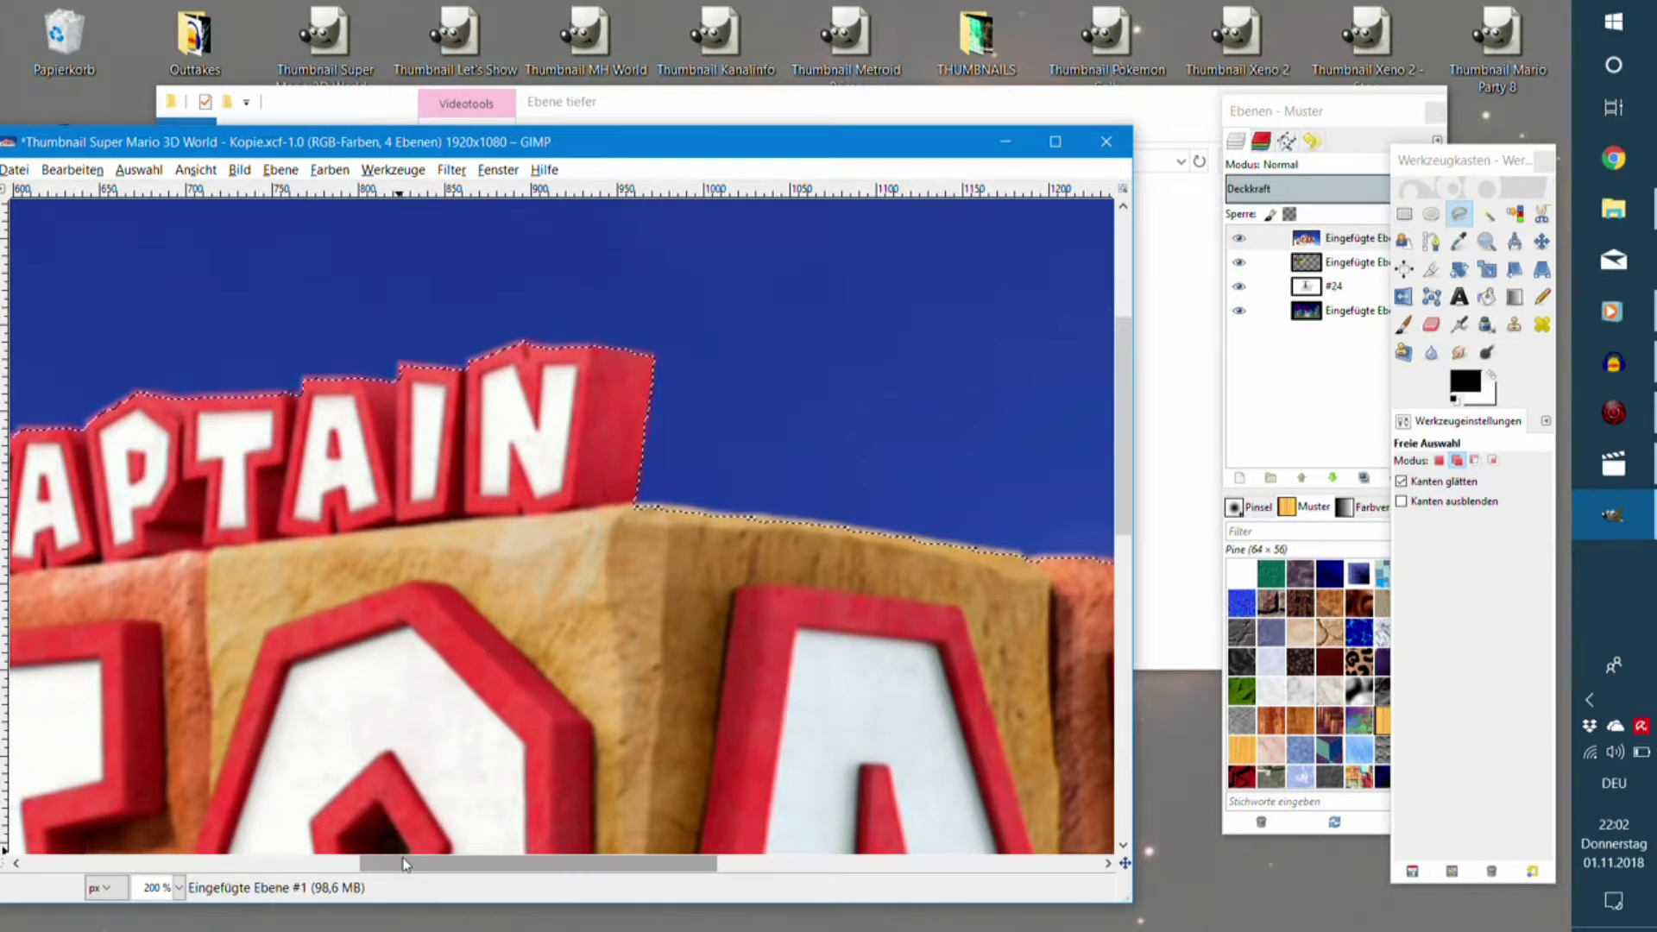
drag(400, 857, 584, 859)
scroll(523, 768, down, 5)
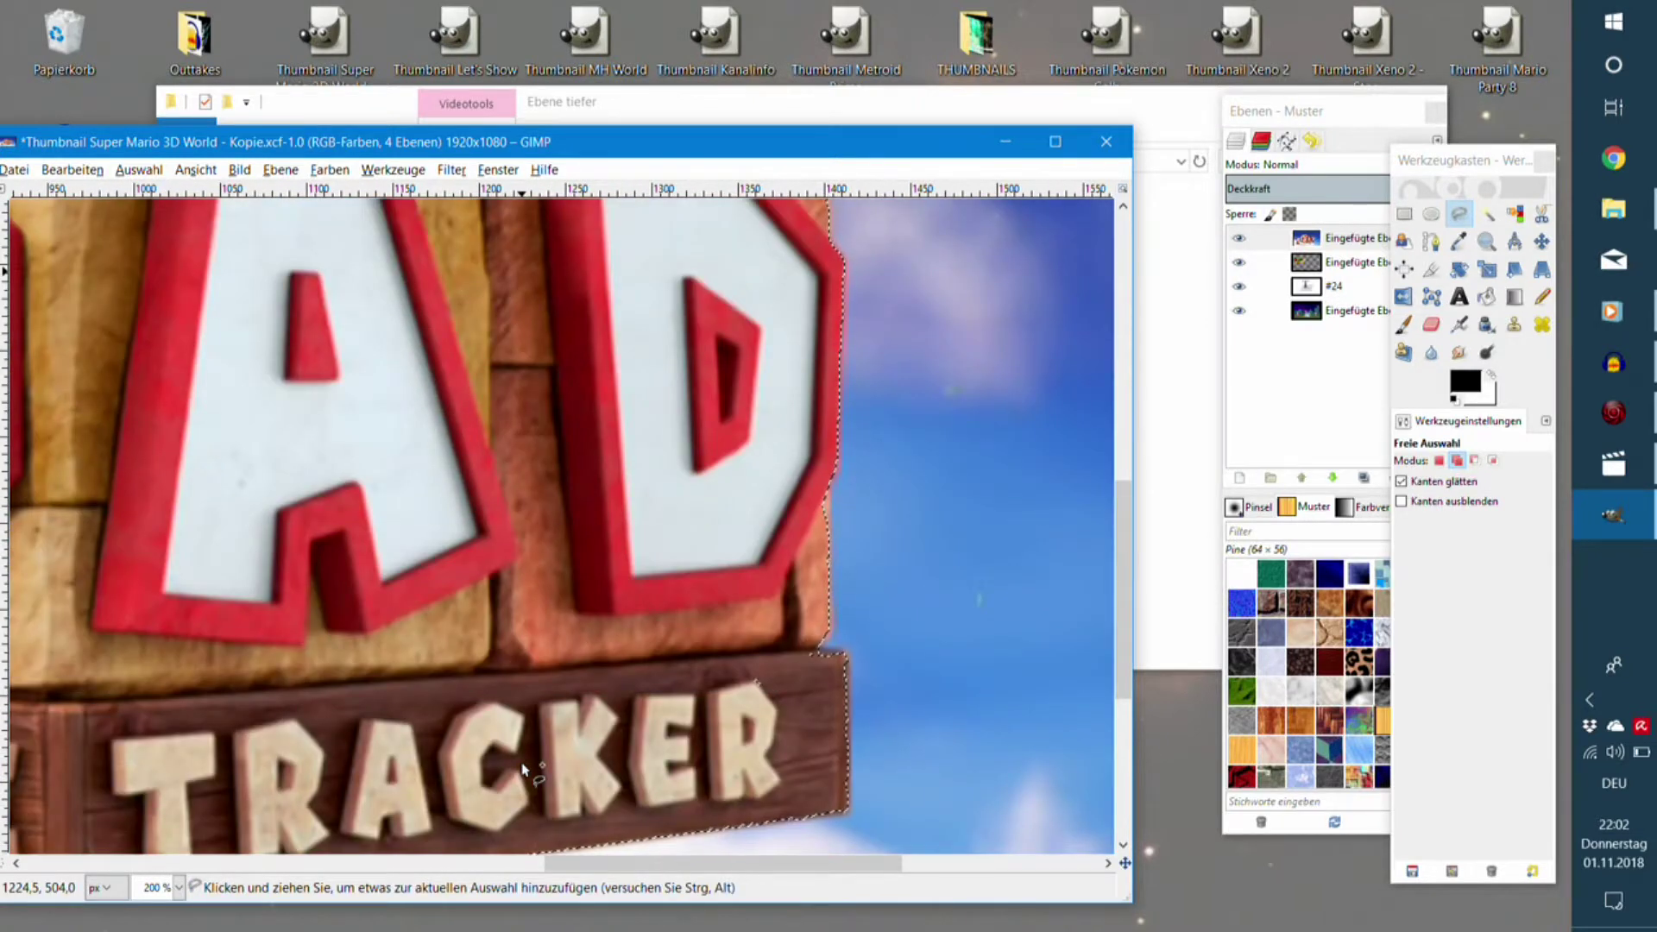
scroll(660, 863, left, 10)
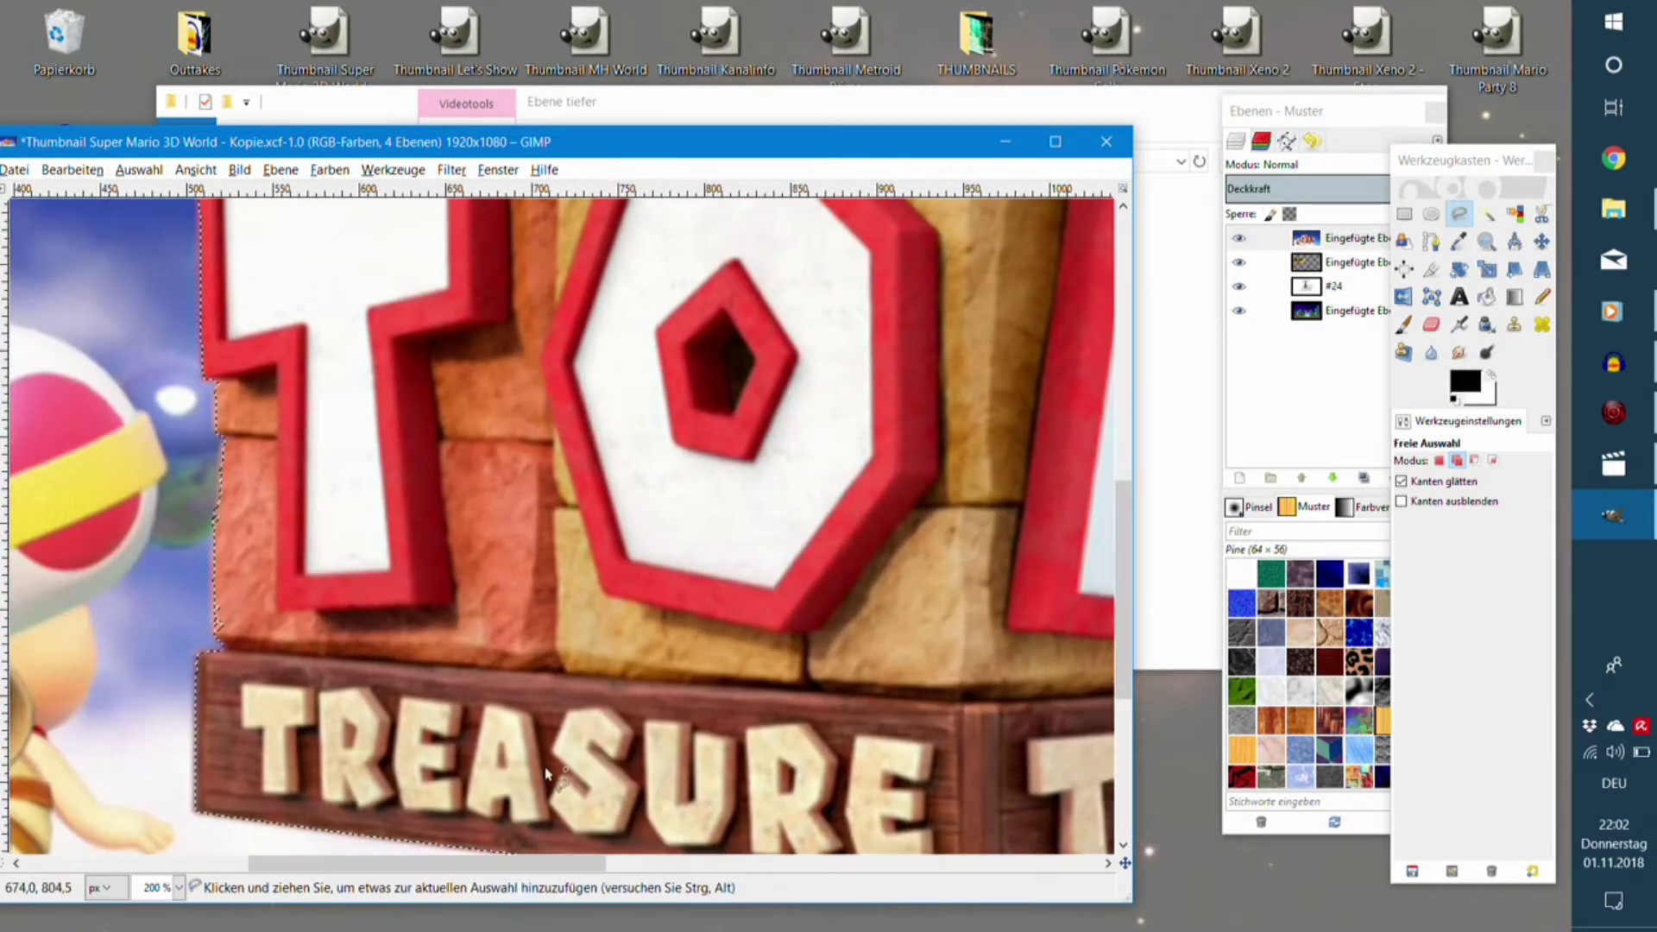
scroll(545, 772, down, 4)
click(180, 888)
click(159, 793)
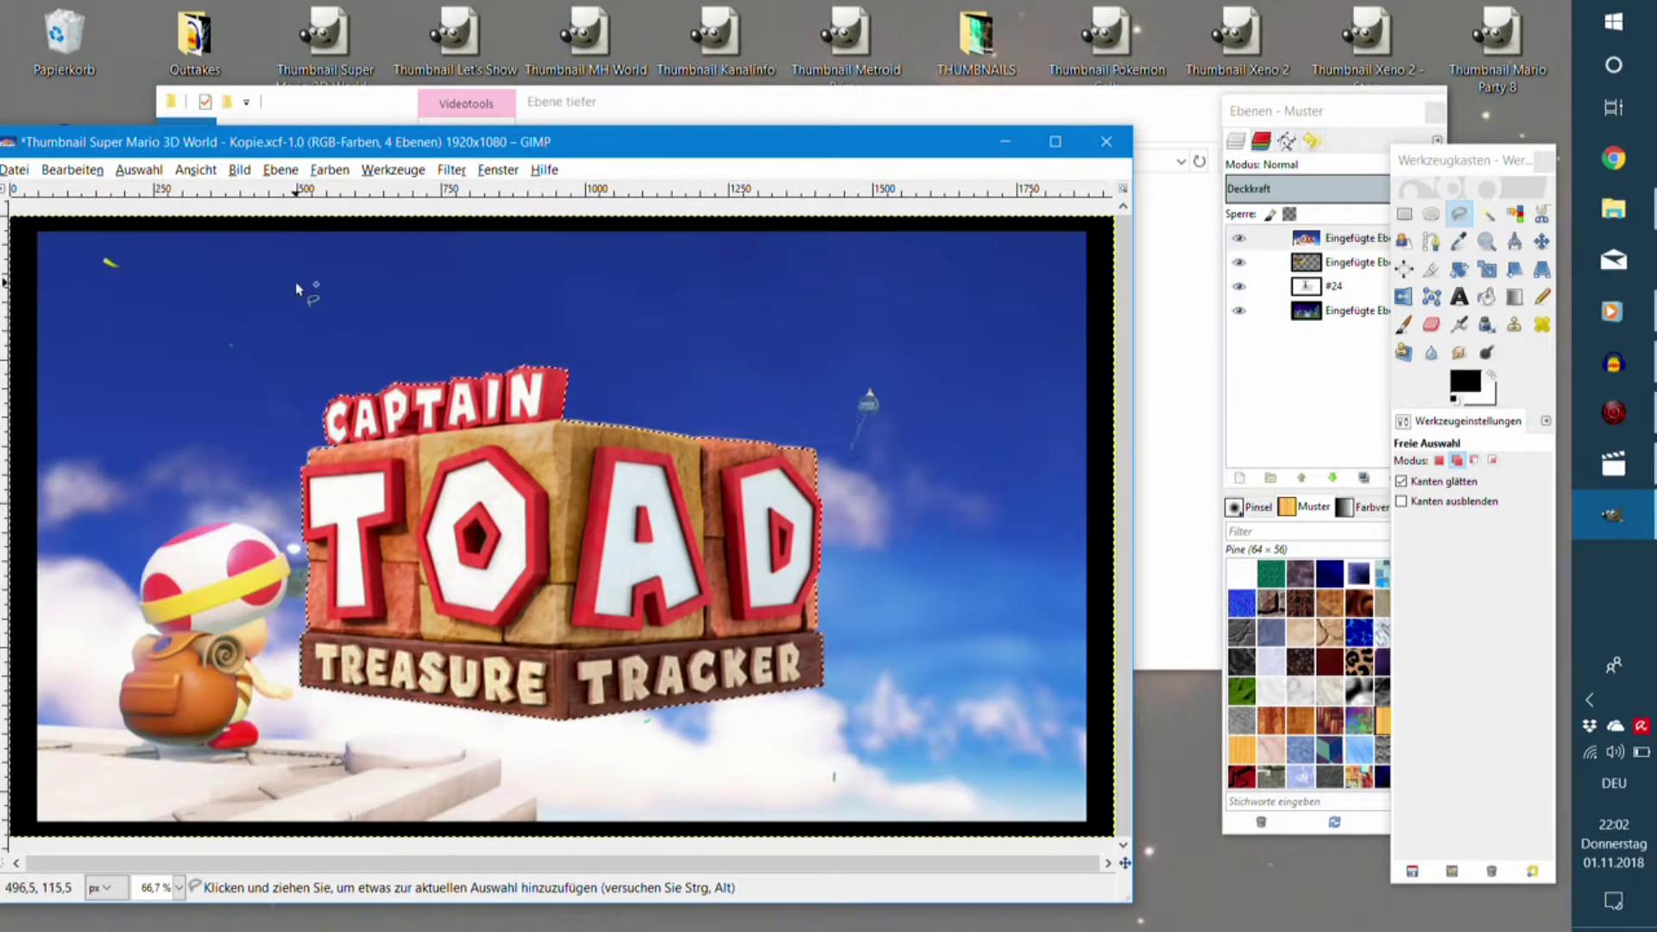
Invert the selection and fill everything around the logo with white.
click(141, 170)
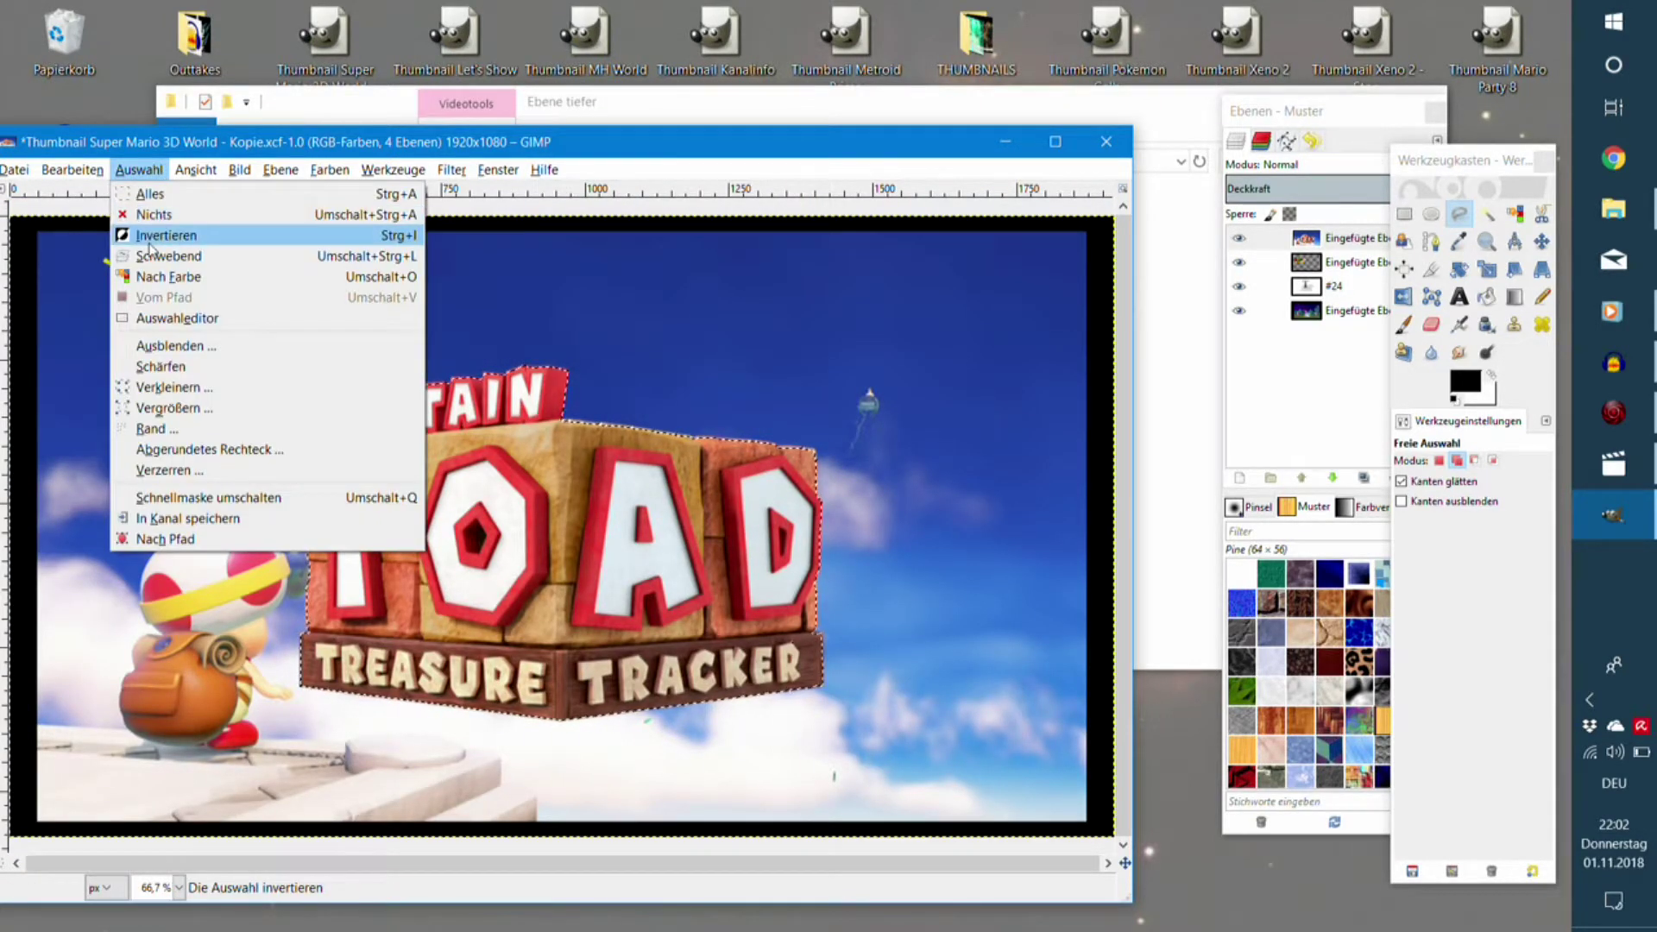
click(186, 226)
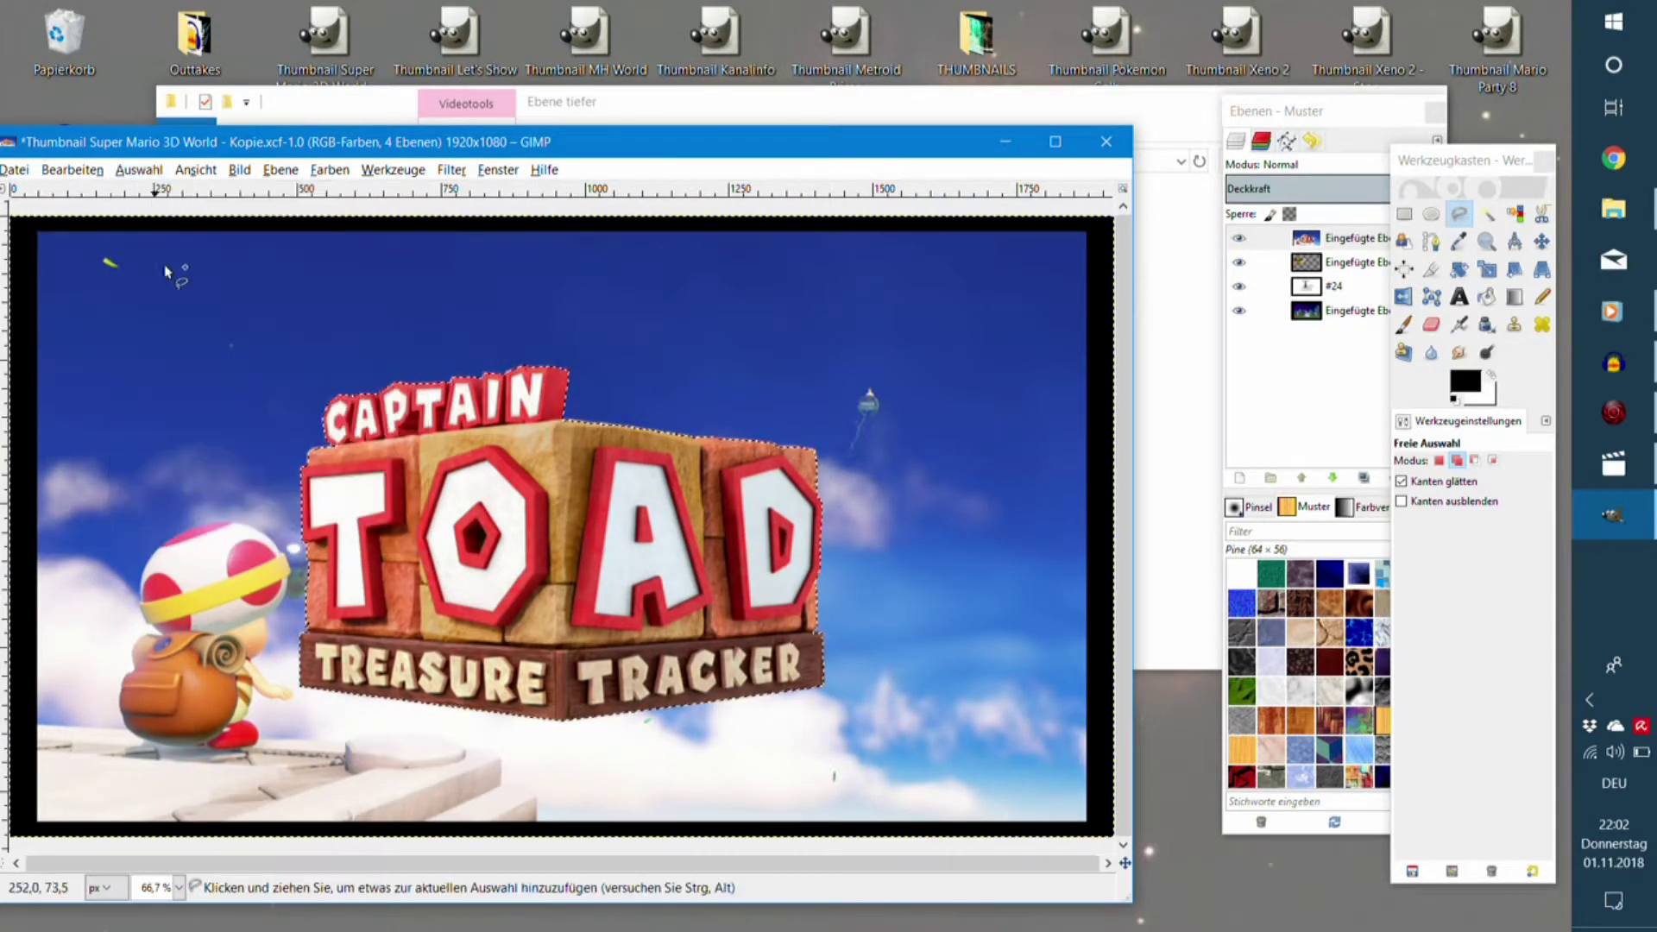
click(1486, 296)
click(1494, 377)
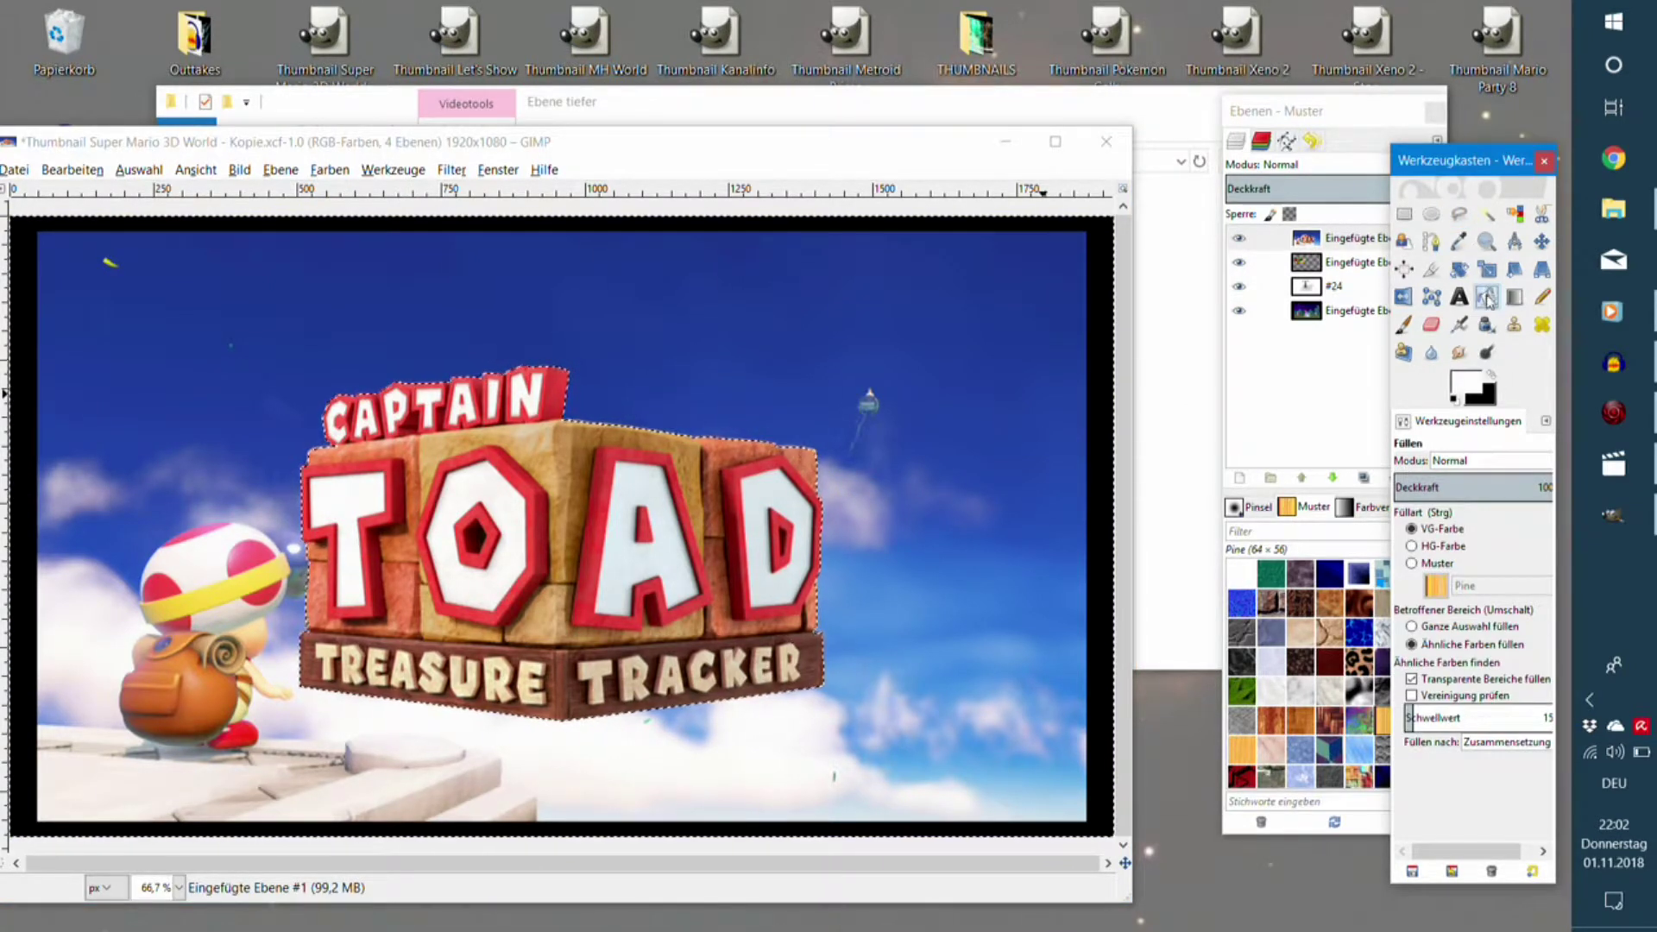
click(1426, 626)
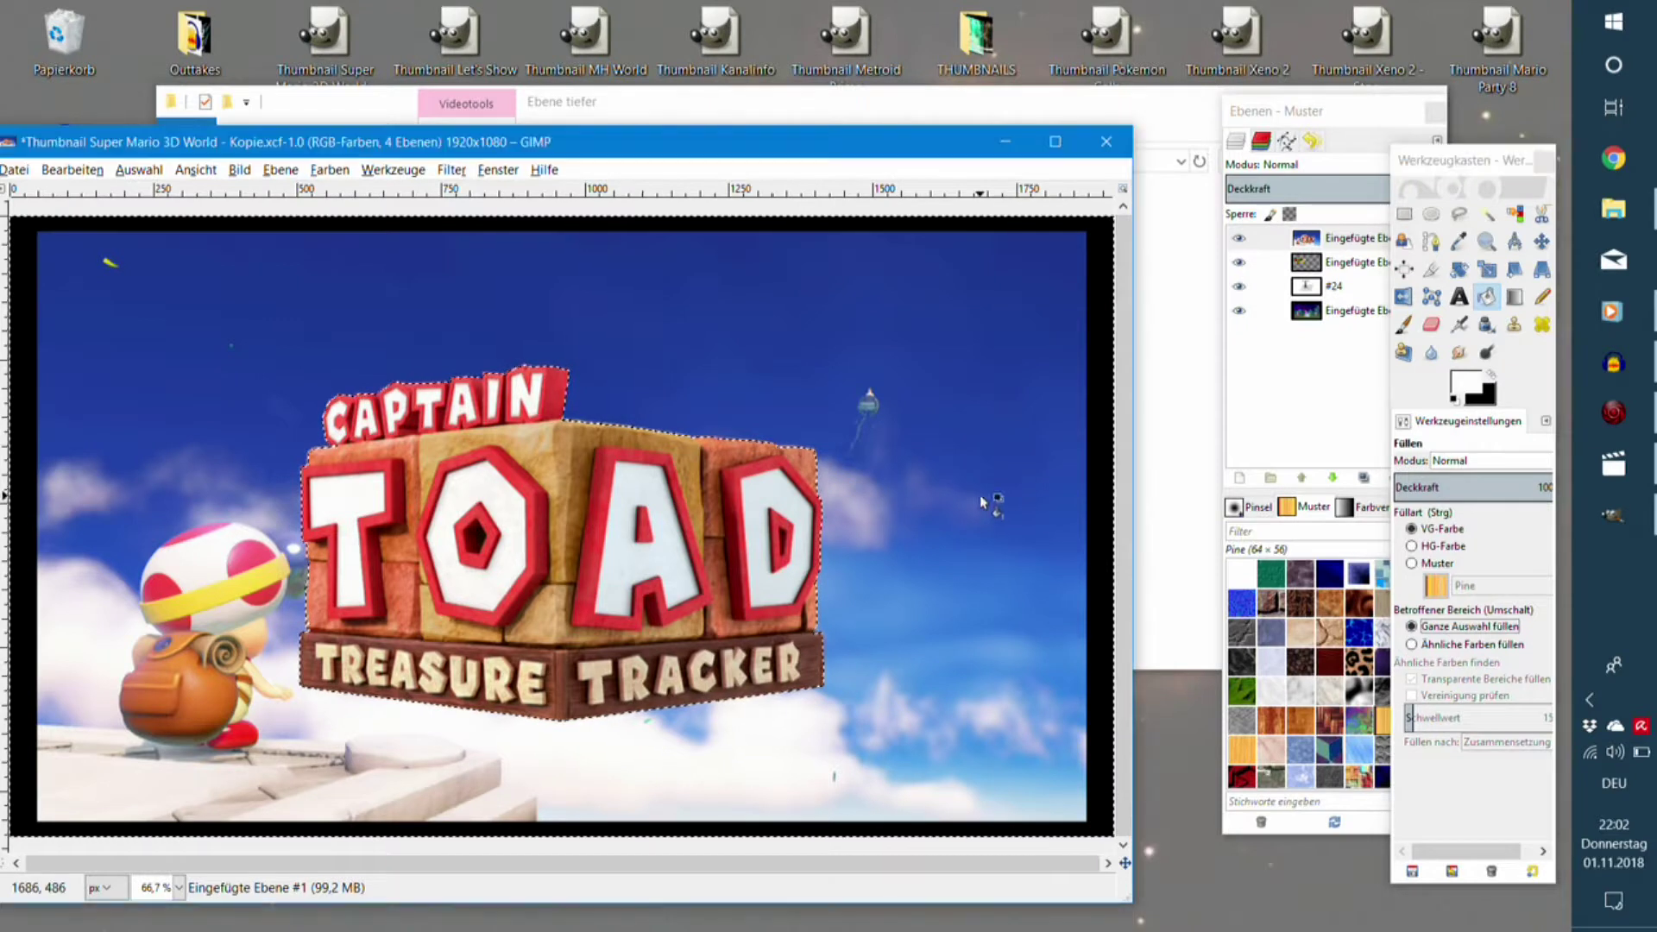
click(1002, 546)
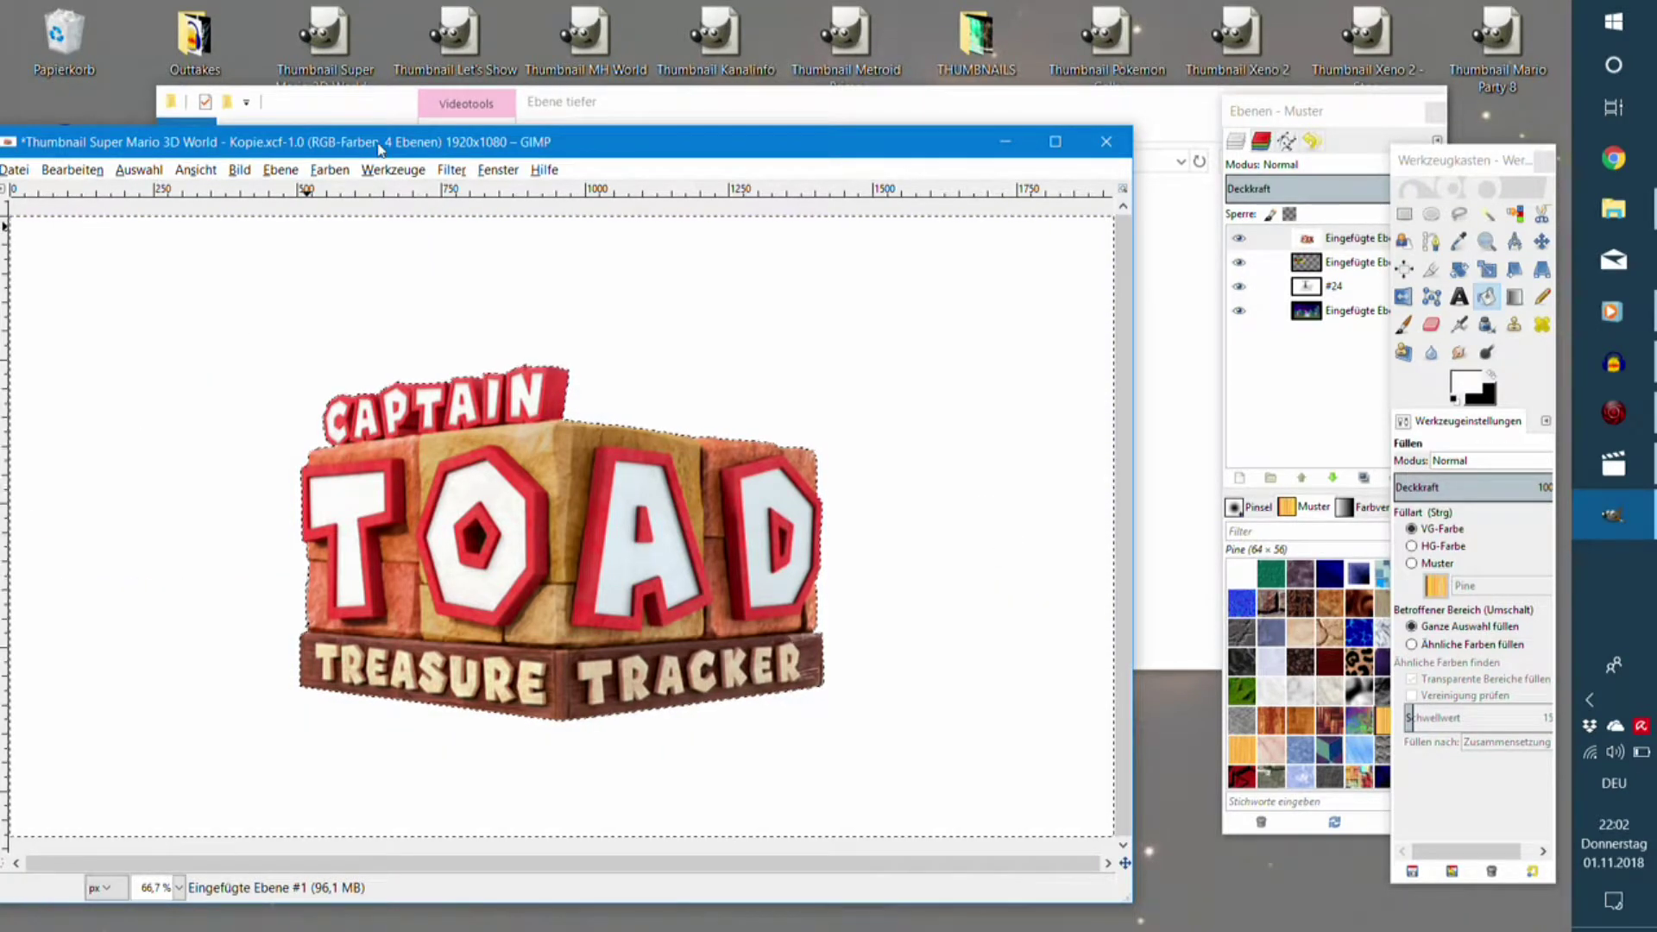
Make the white surroundings transparent with Color to Alpha and clear the selection.
click(329, 169)
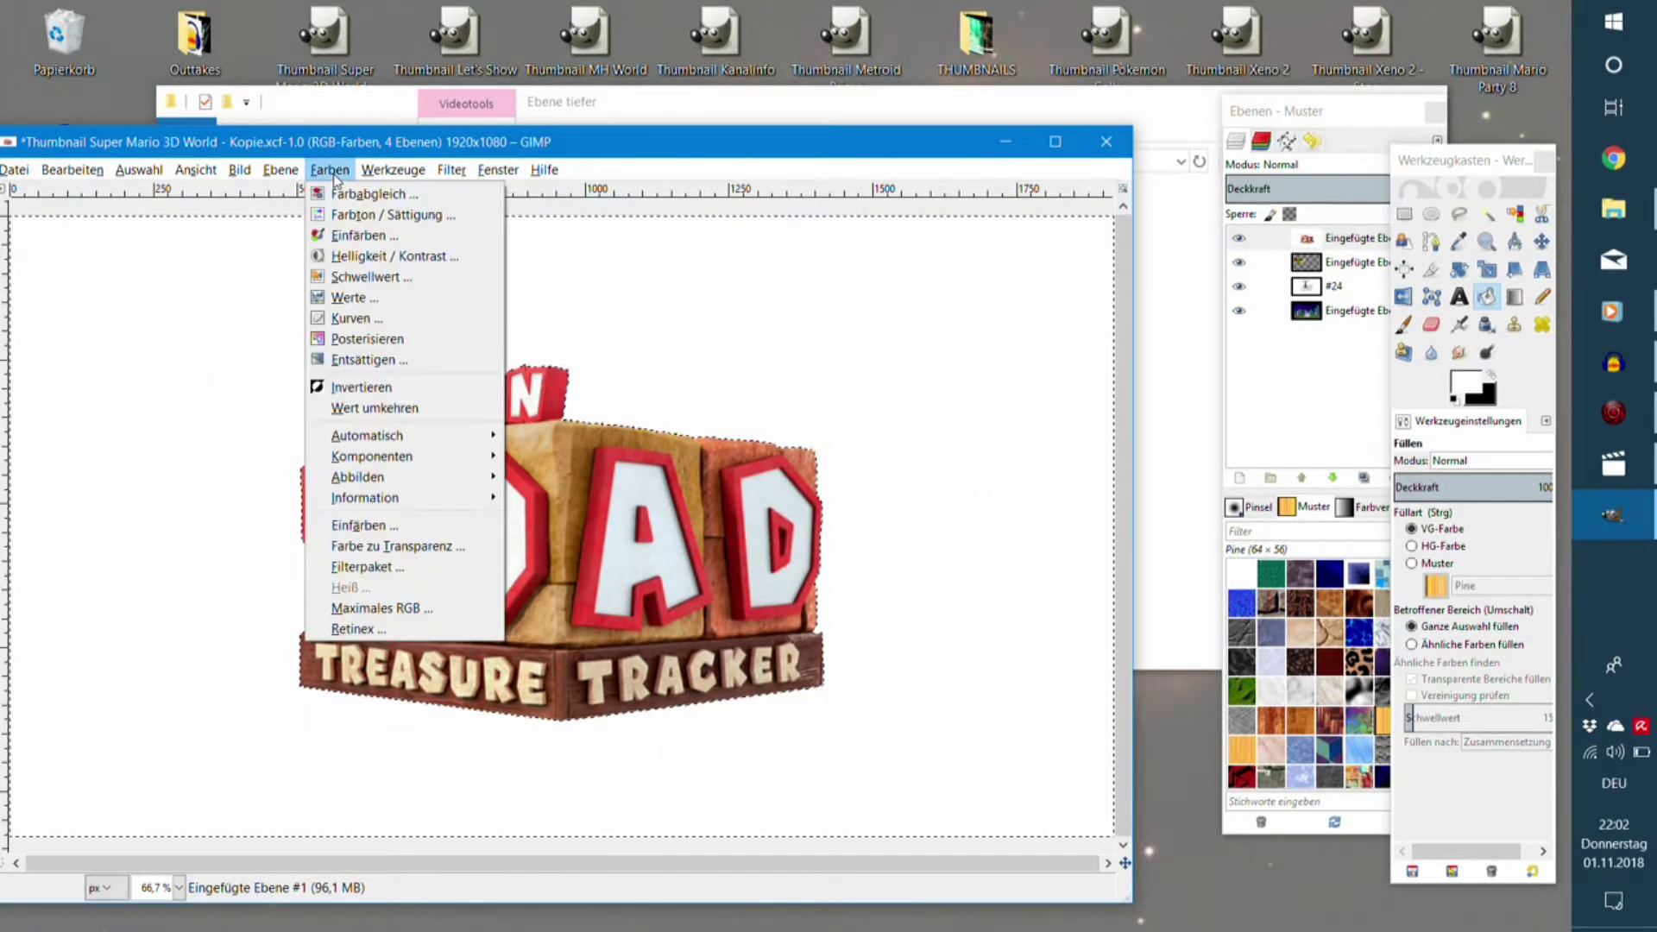
click(396, 546)
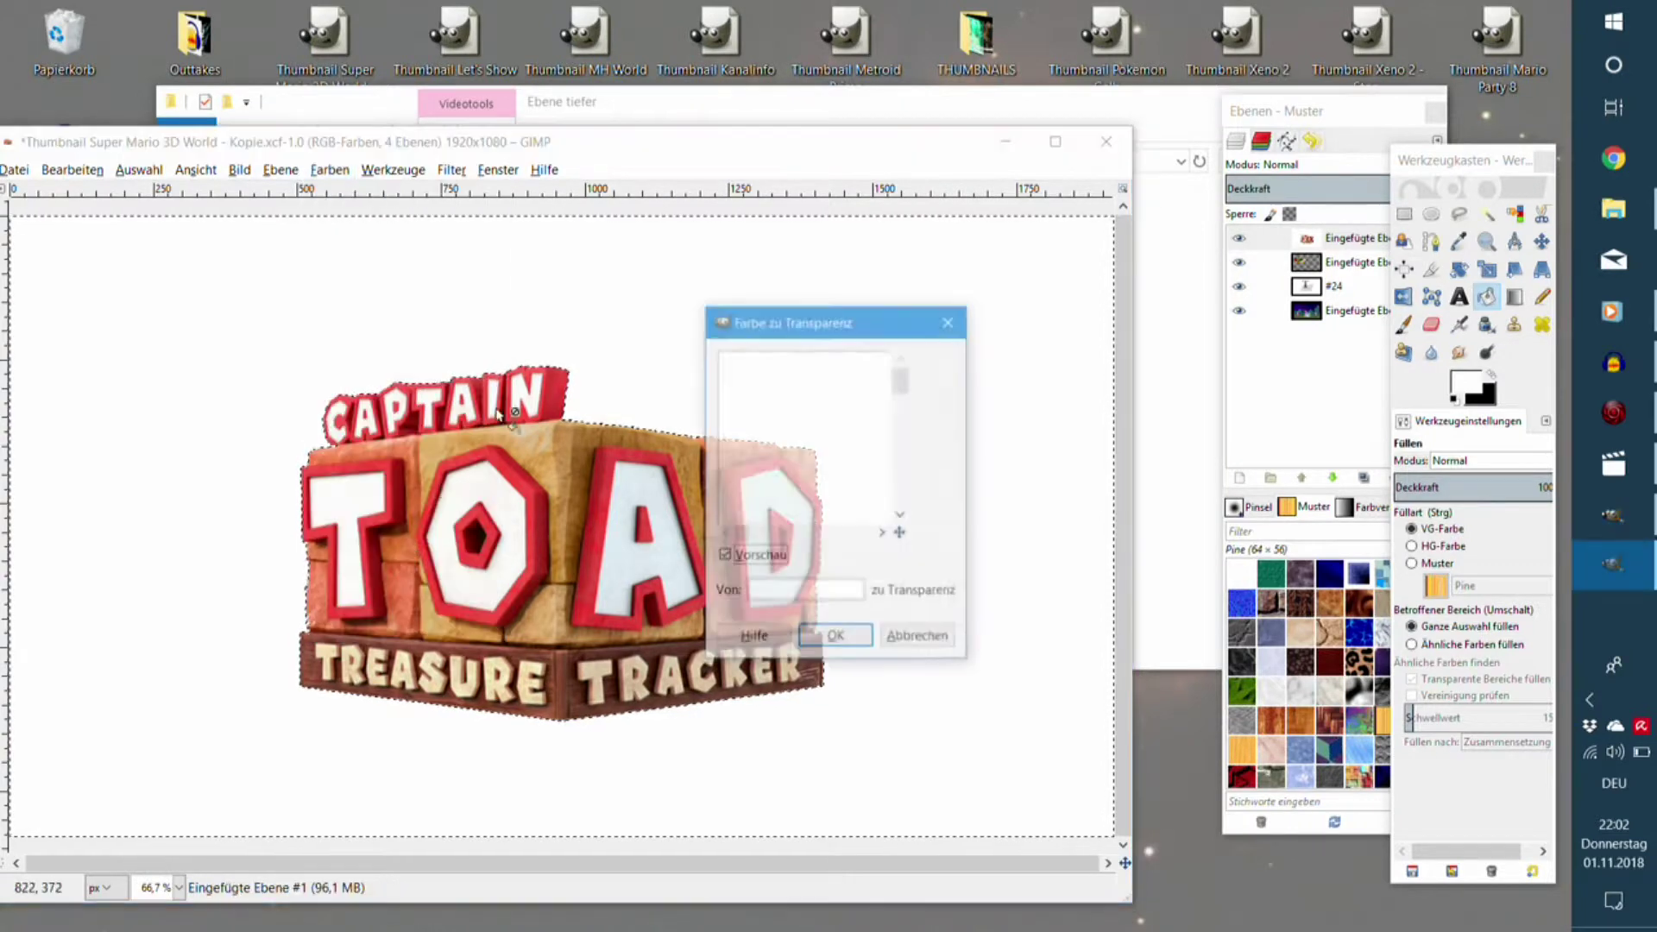
click(843, 637)
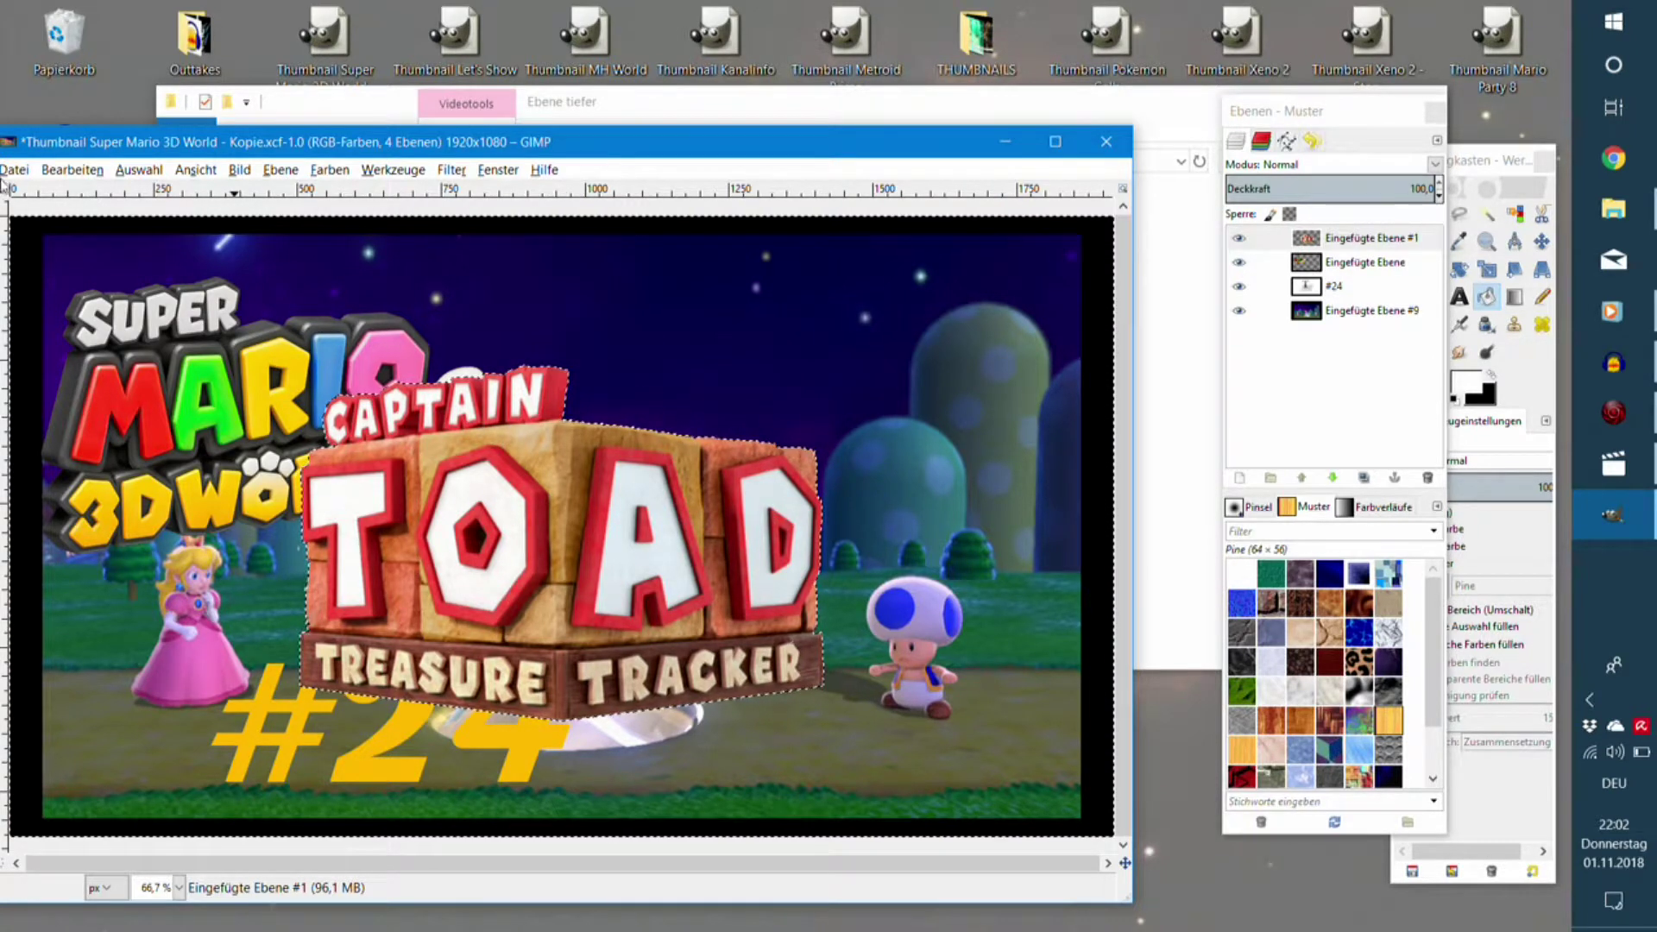
click(173, 170)
click(151, 223)
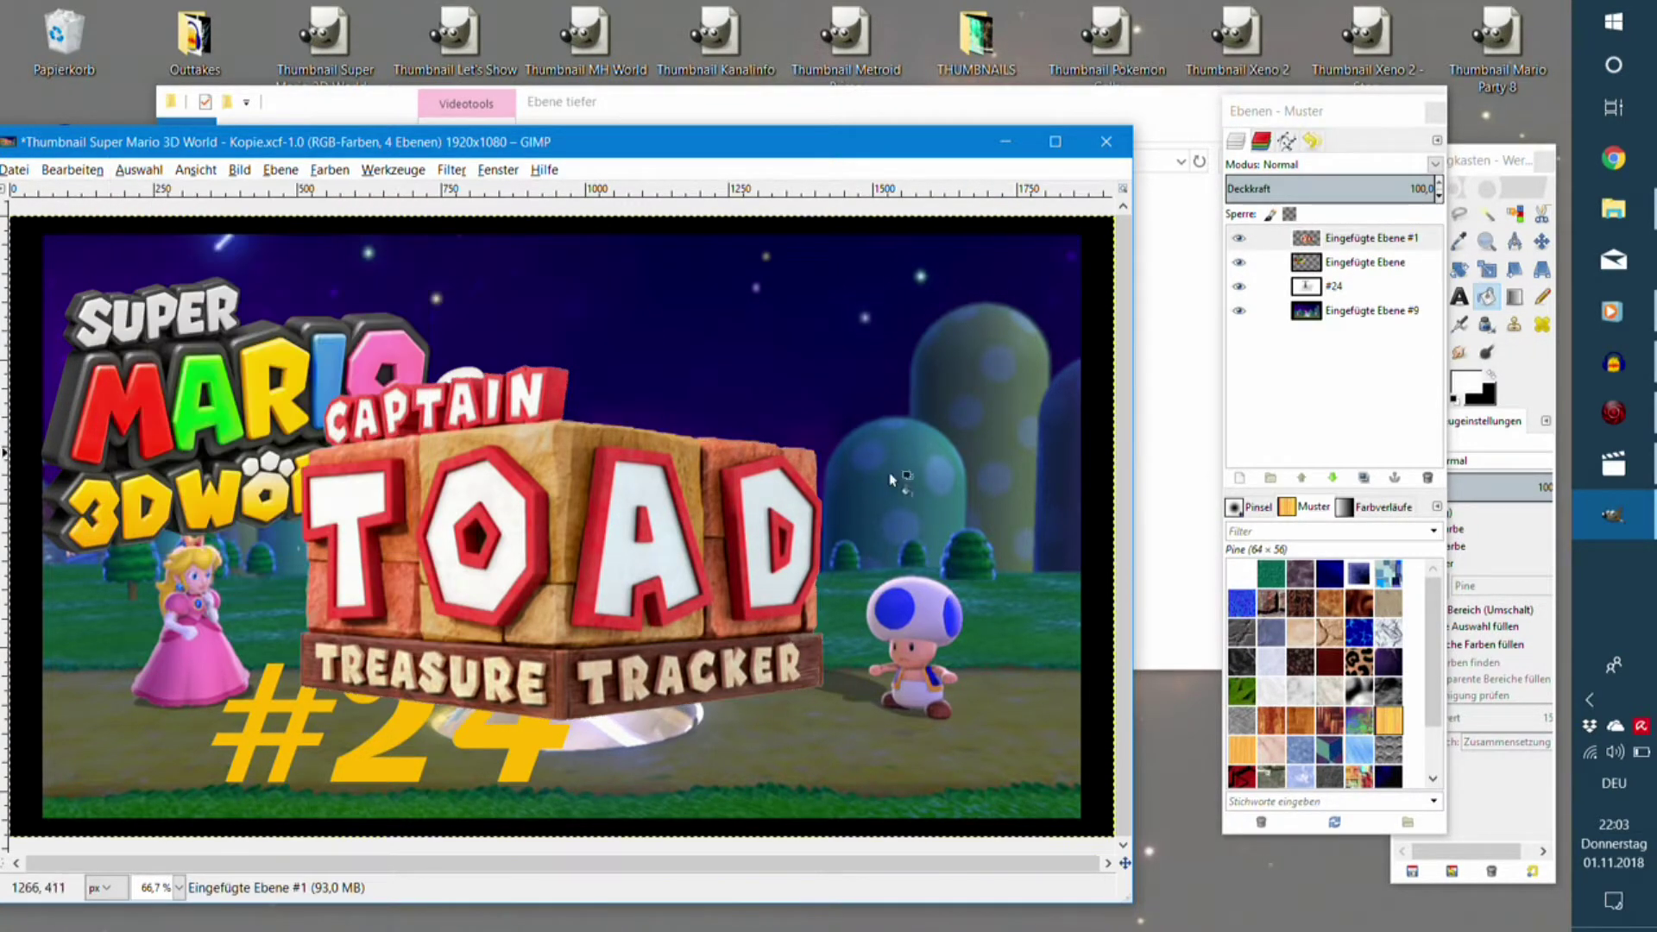
Undo a re-applied filter on the logo and move it toward the top left.
click(453, 170)
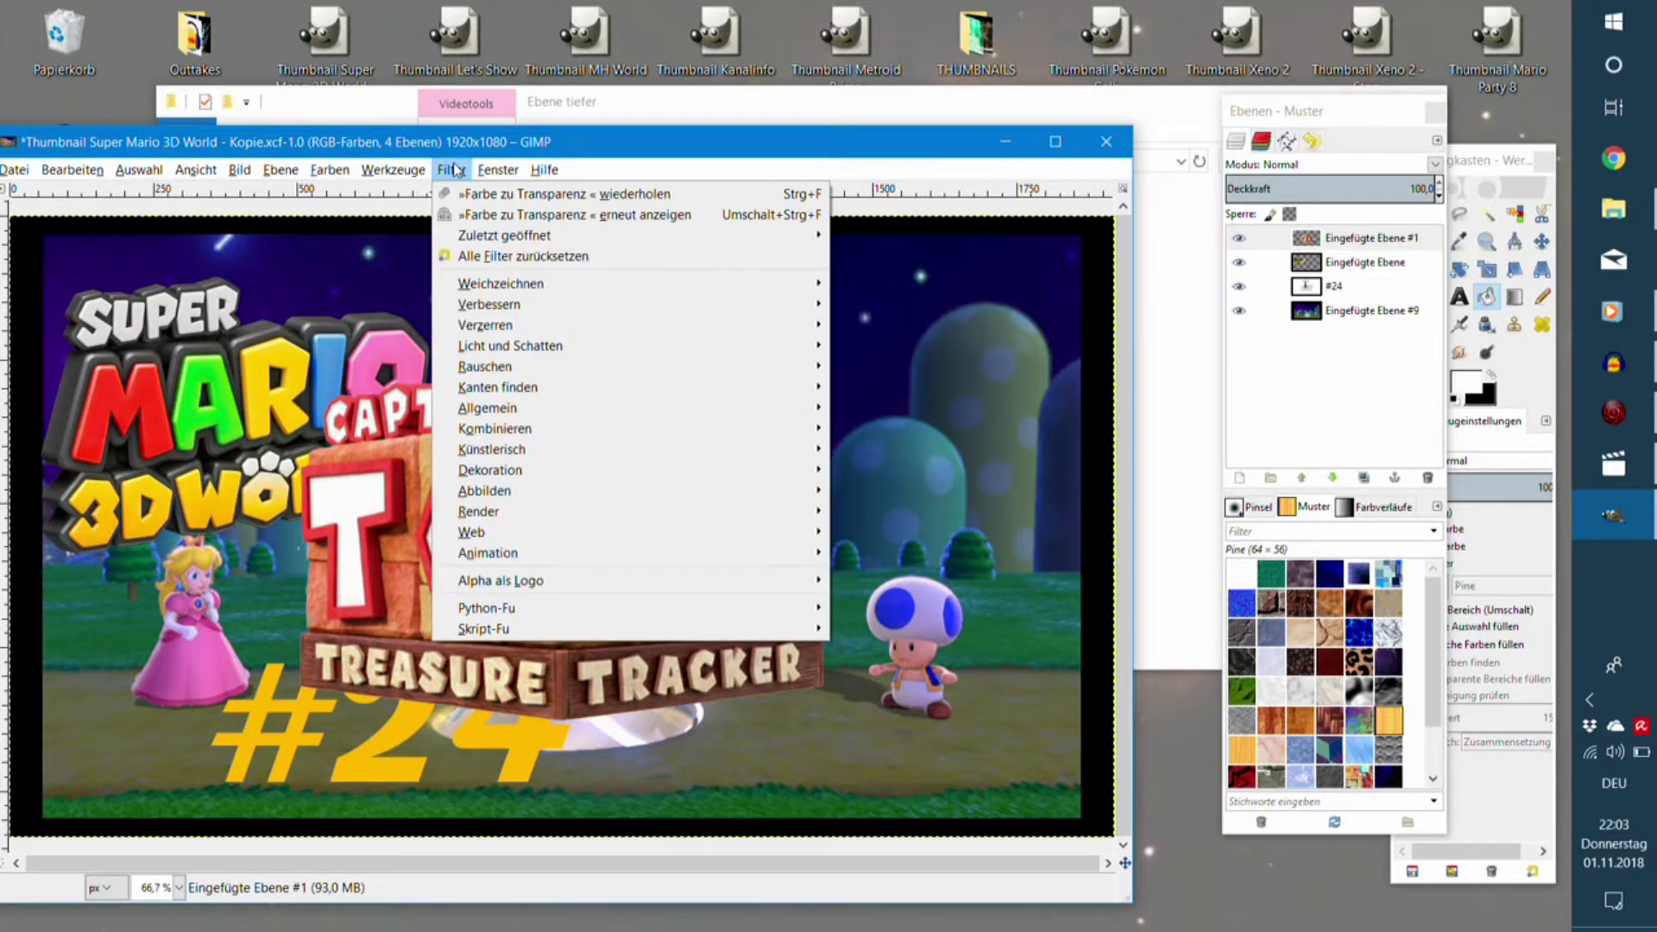
mouse_move(392, 169)
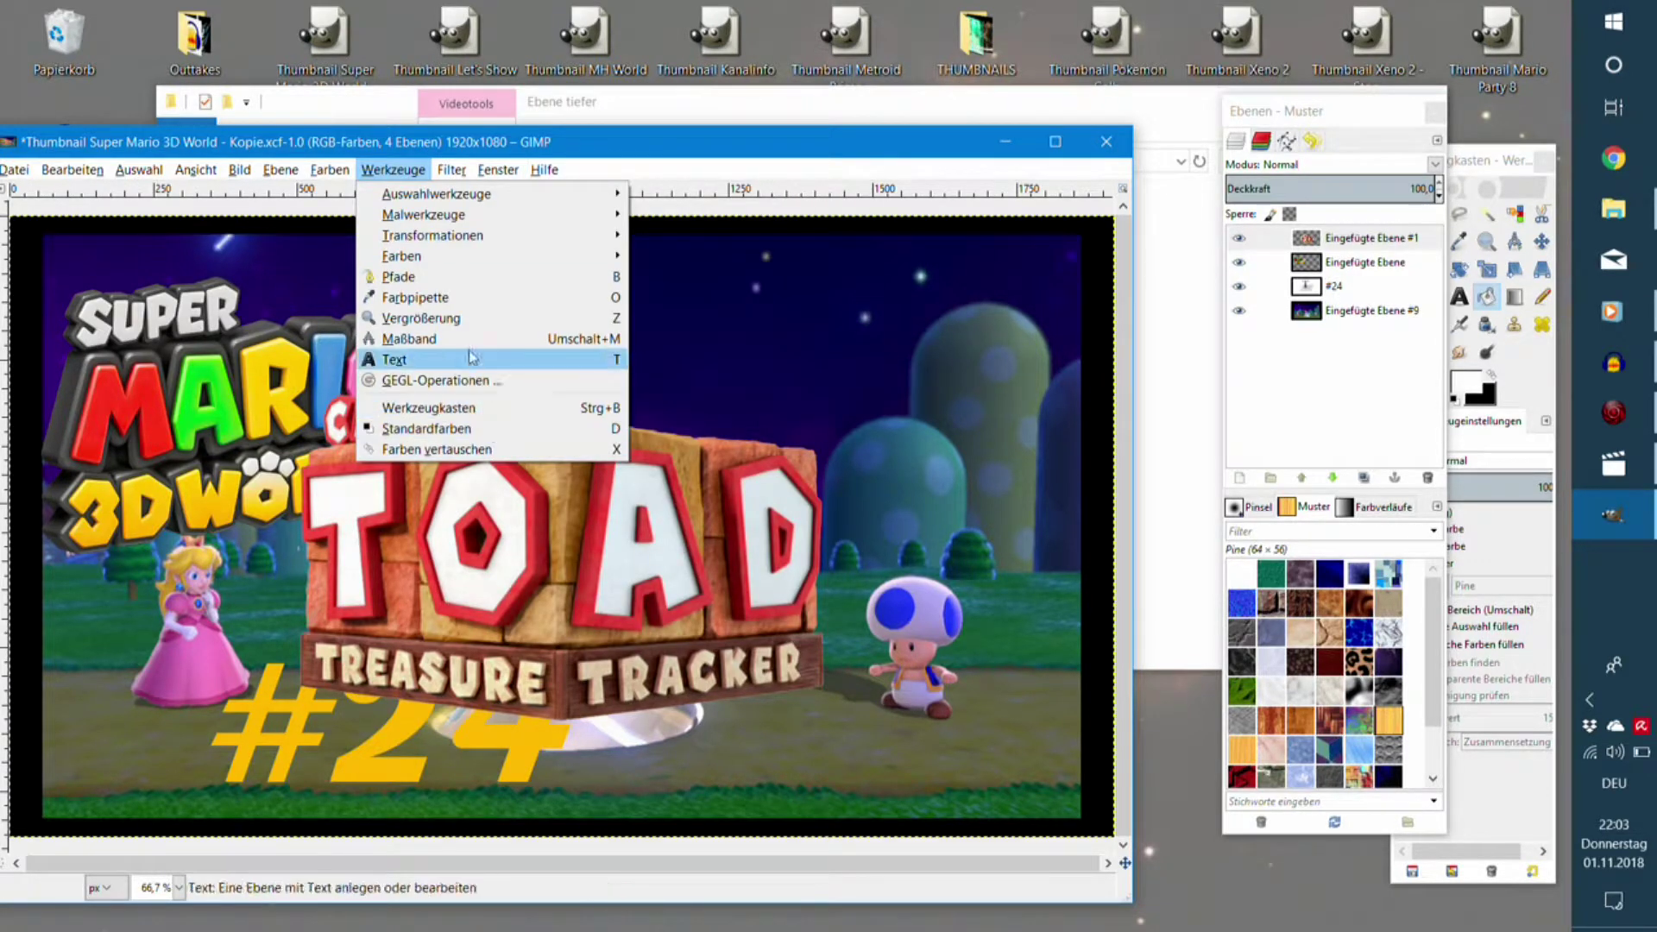
mouse_move(450, 169)
click(461, 191)
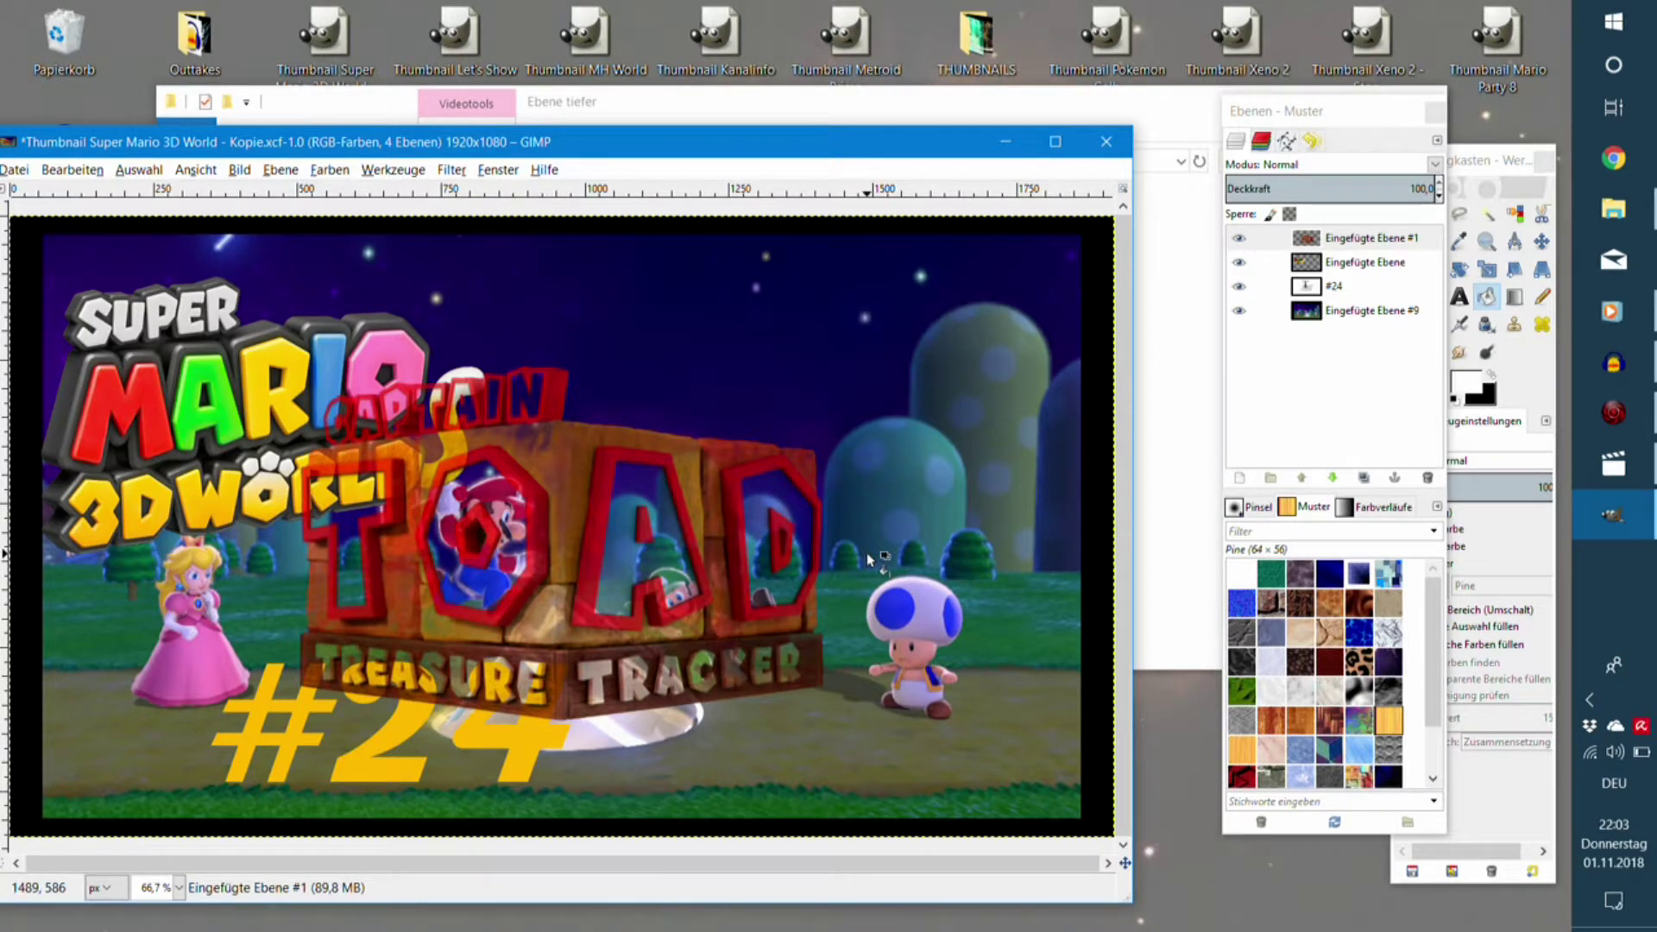
key(ctrl+z)
click(1541, 241)
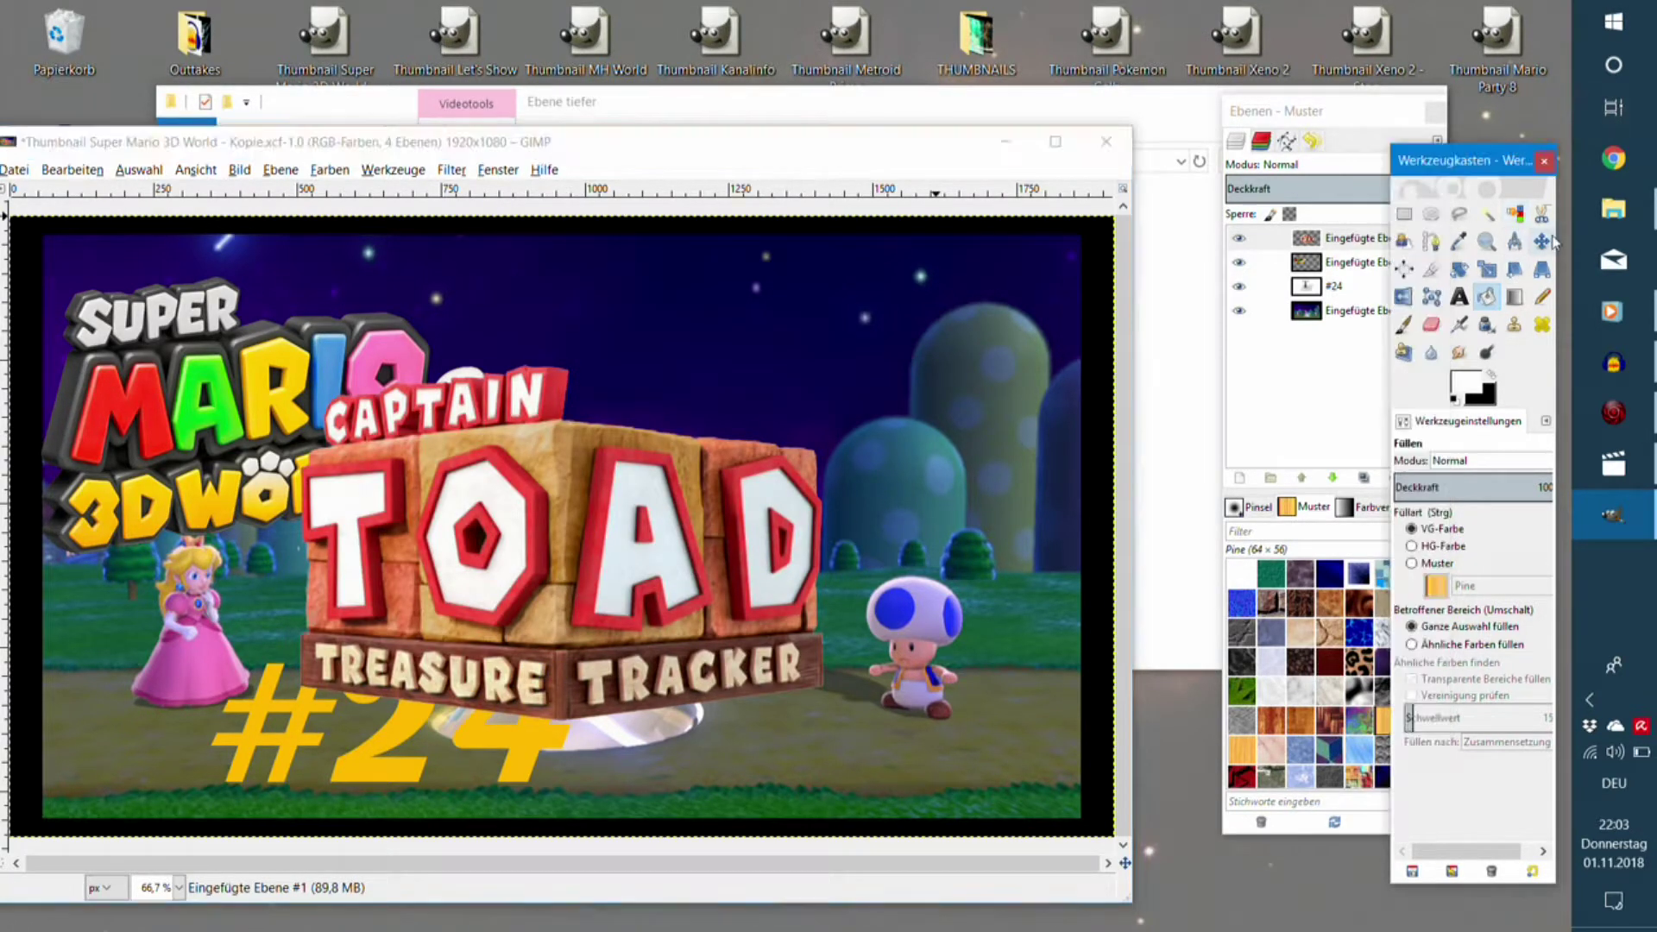
drag(660, 594, 397, 452)
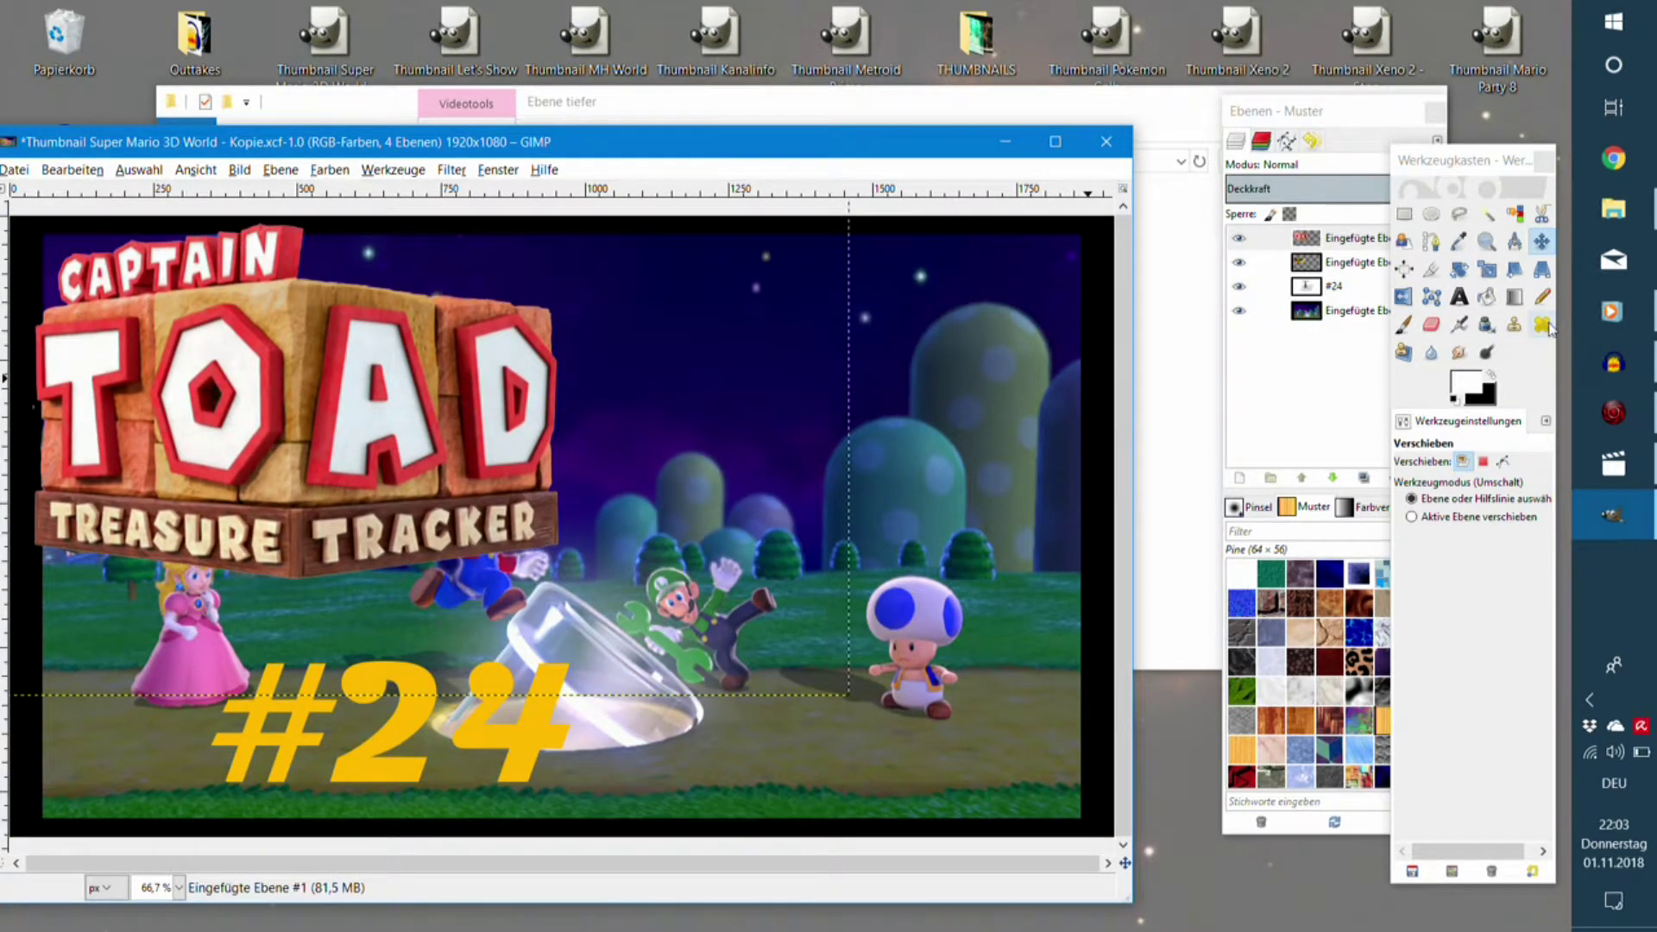
click(1515, 269)
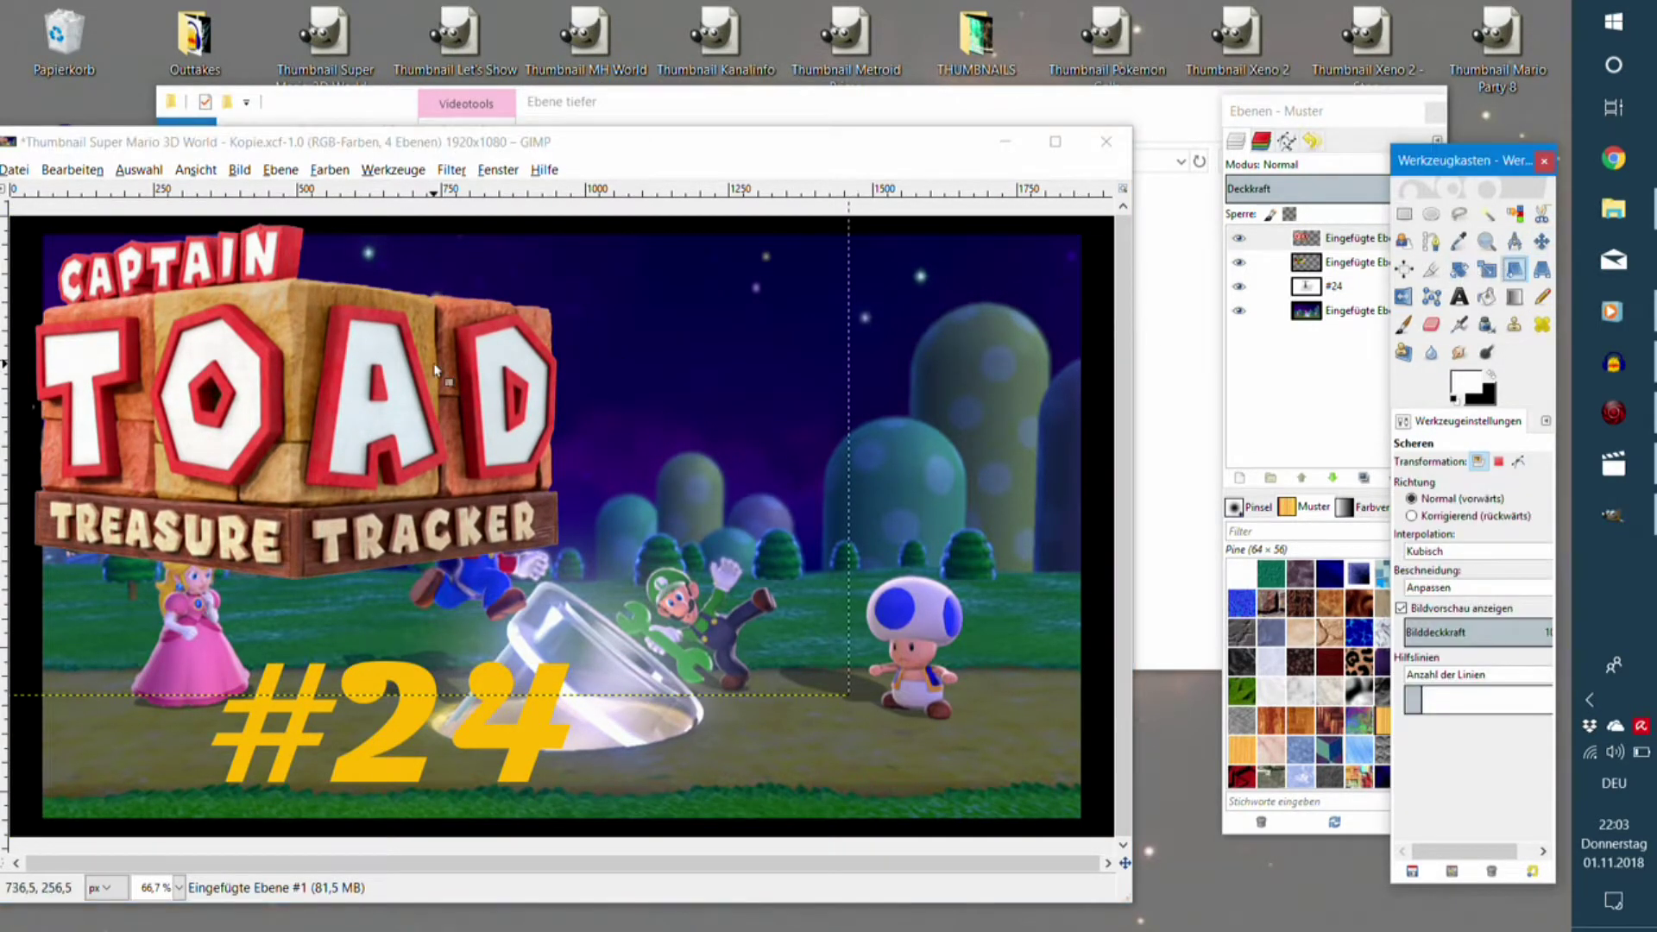
click(917, 240)
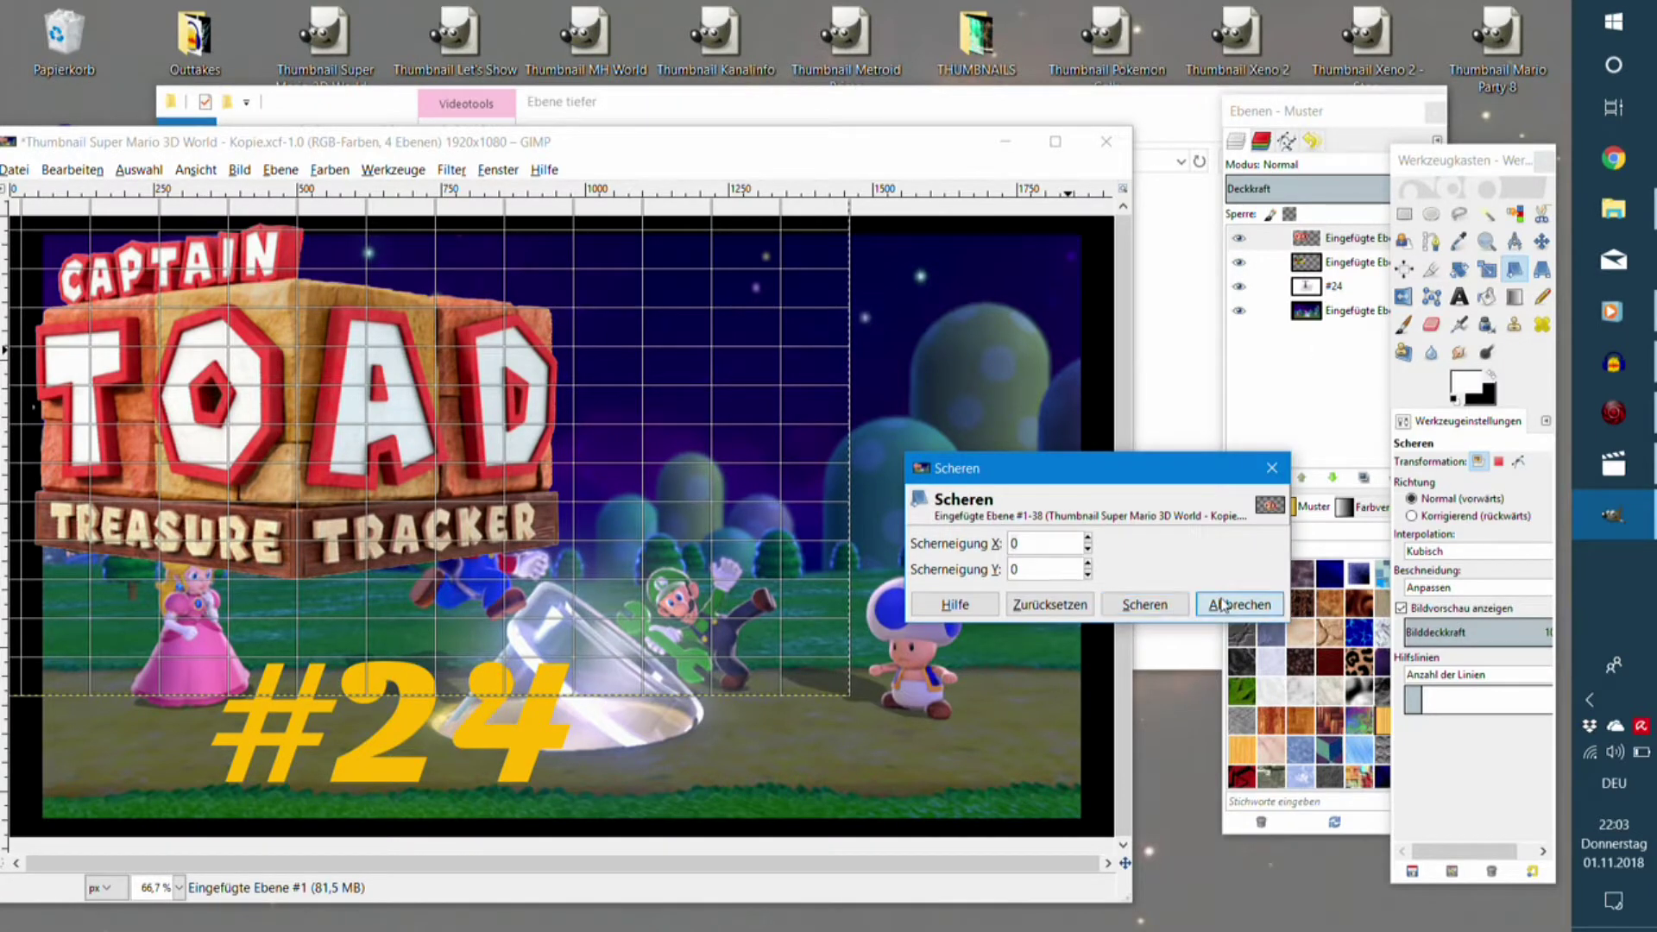
click(1240, 604)
Scale the logo layer down to about 1413×795 and move it into full view.
click(1487, 269)
click(195, 596)
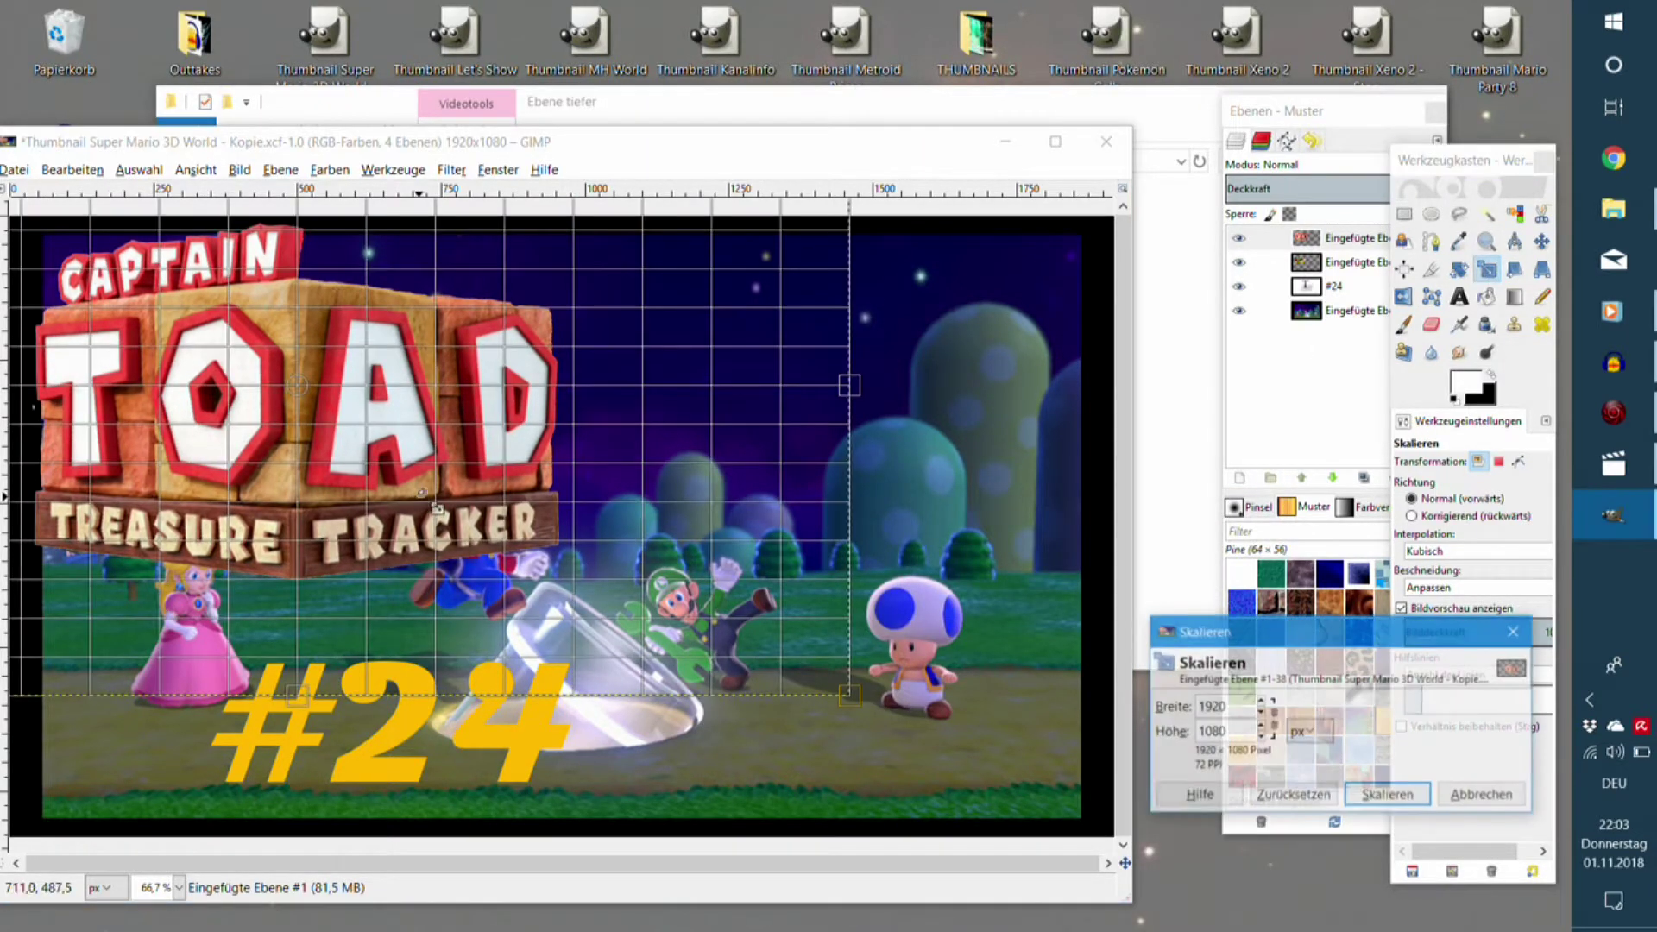
click(1216, 734)
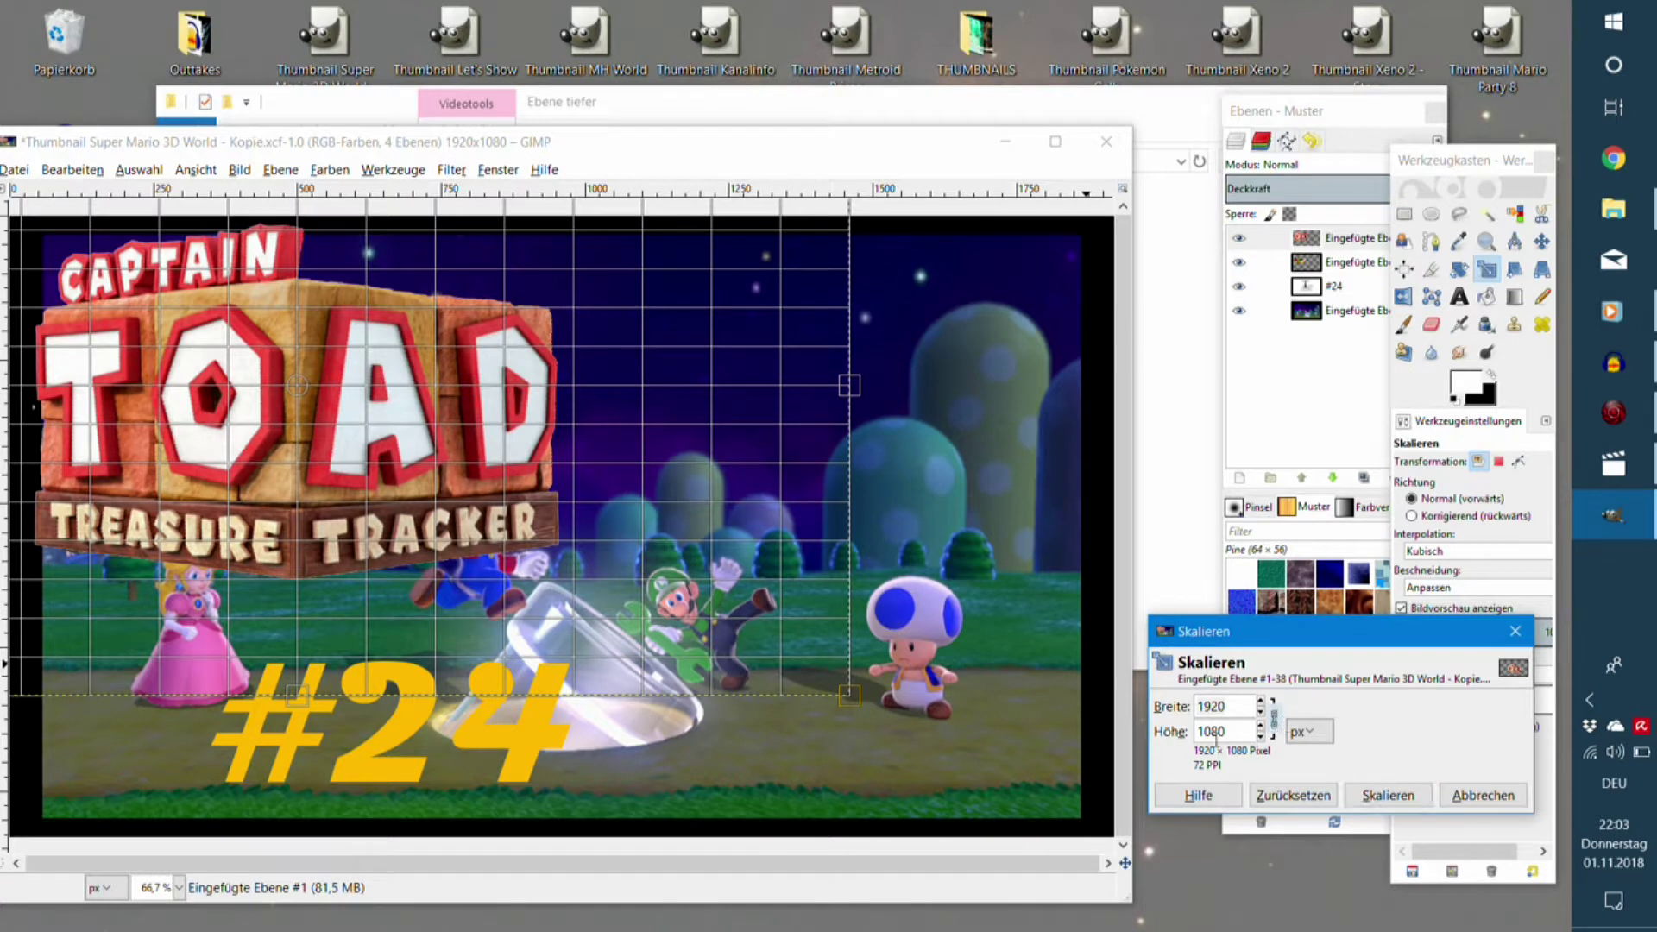
mouse_move(844, 695)
mouse_down()
mouse_move(844, 635)
mouse_move(725, 530)
mouse_up()
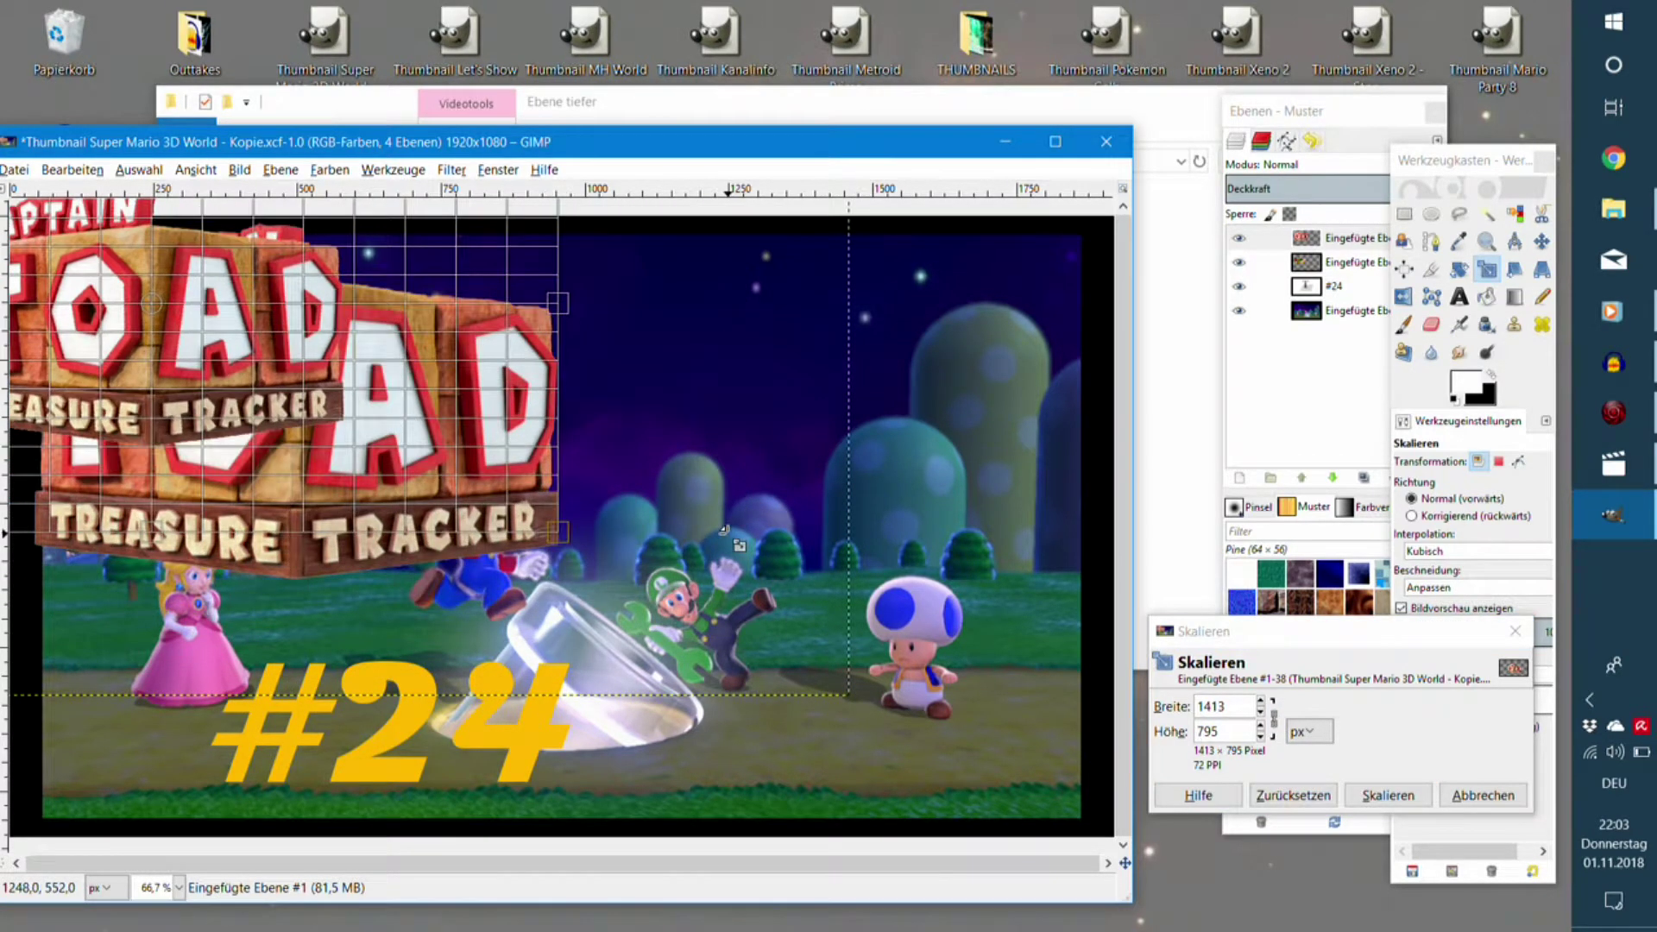
click(1385, 794)
click(1541, 241)
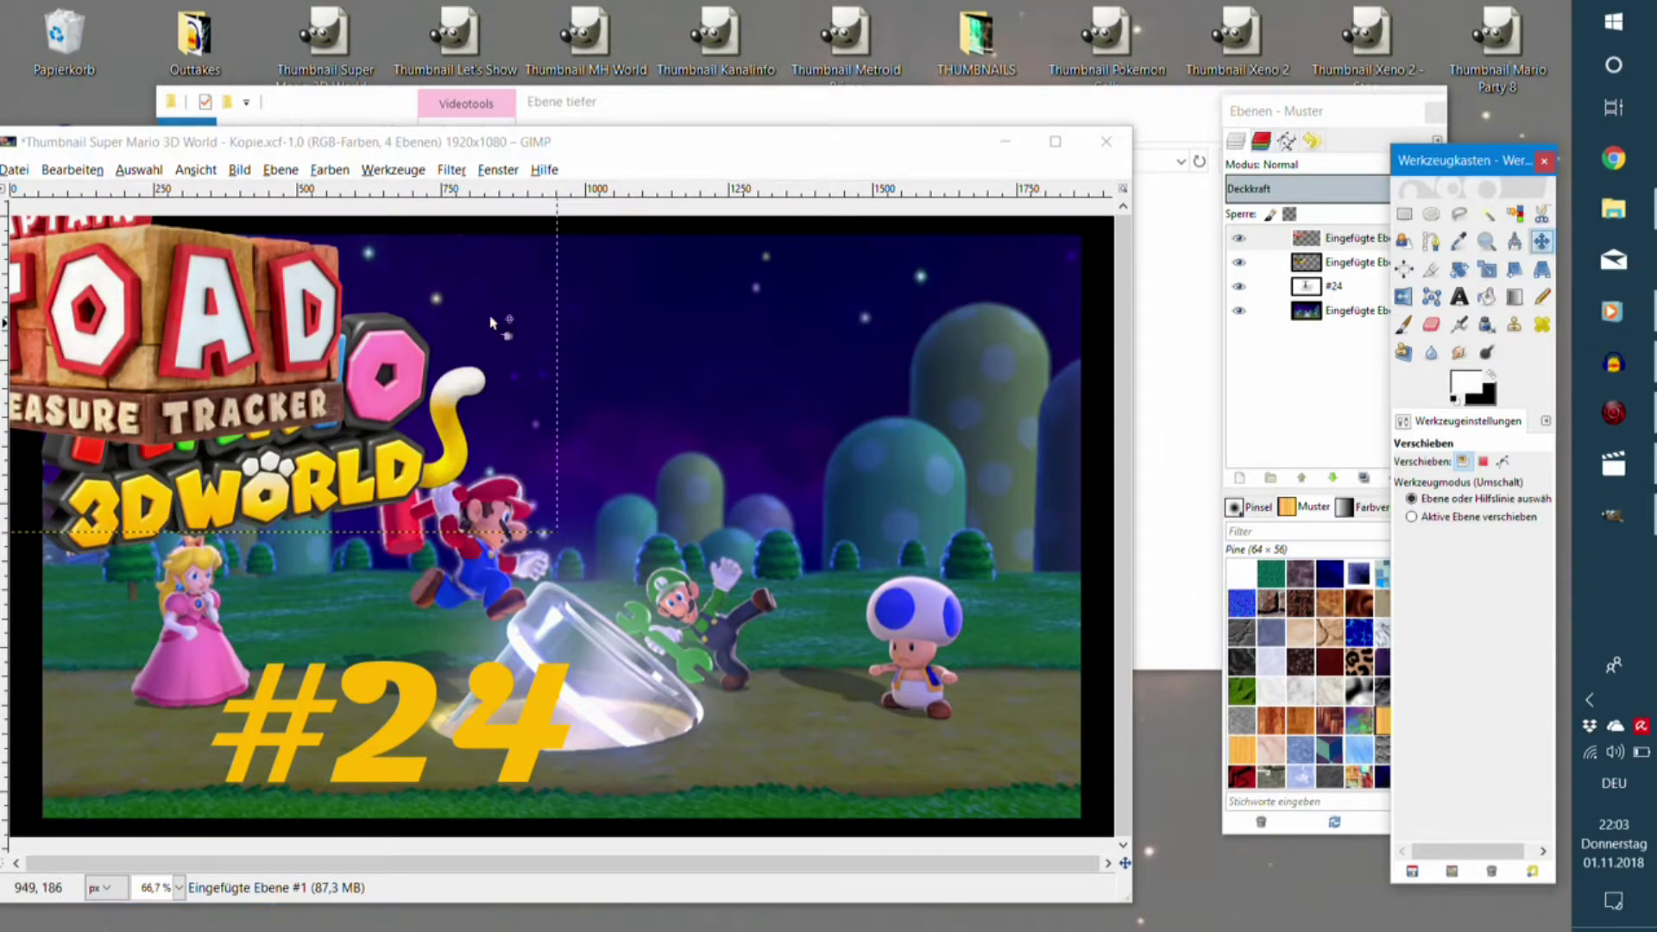
drag(243, 390, 347, 471)
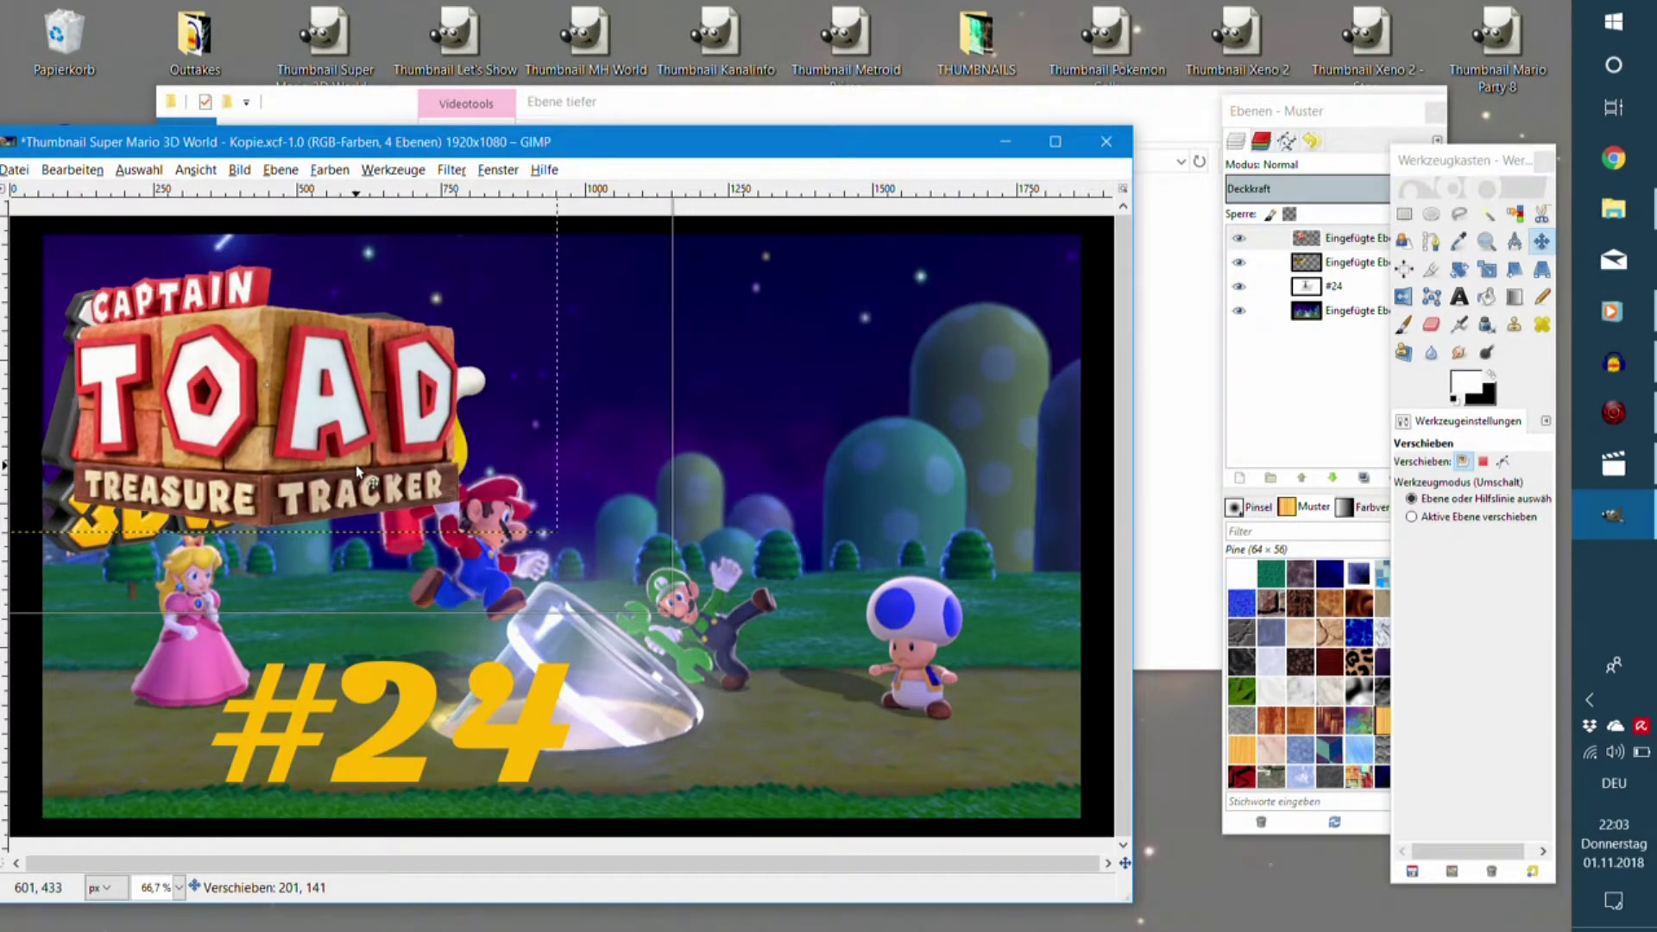
Delete the extra pasted layer and position the logo at the upper right.
click(1383, 298)
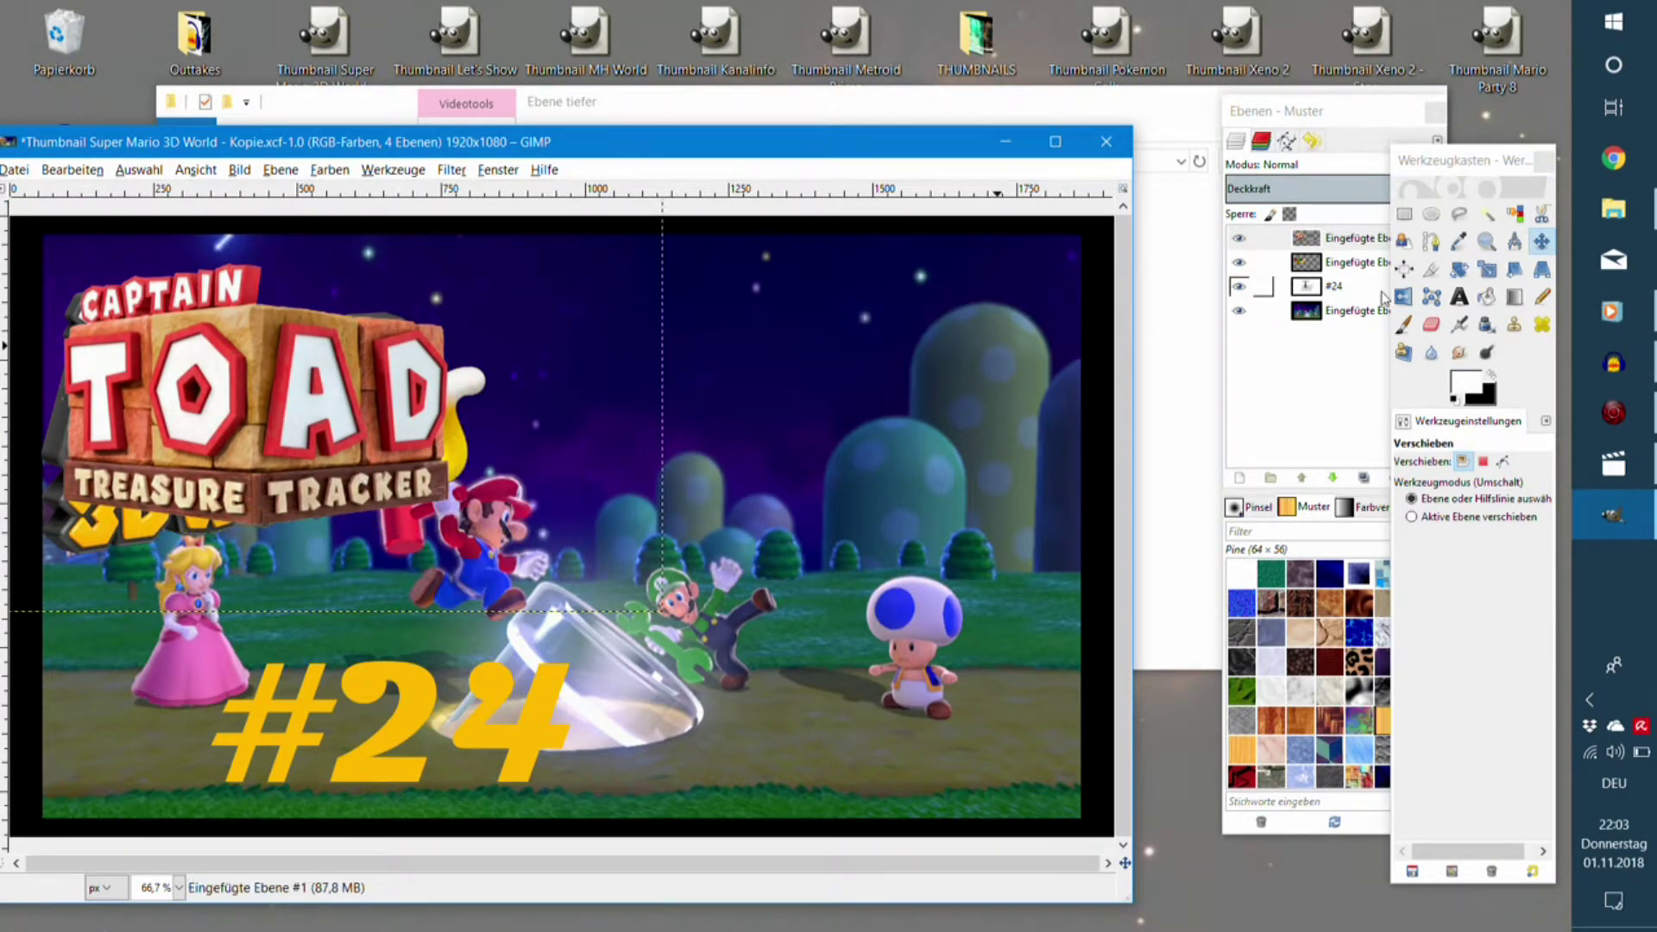
click(1302, 262)
click(1429, 478)
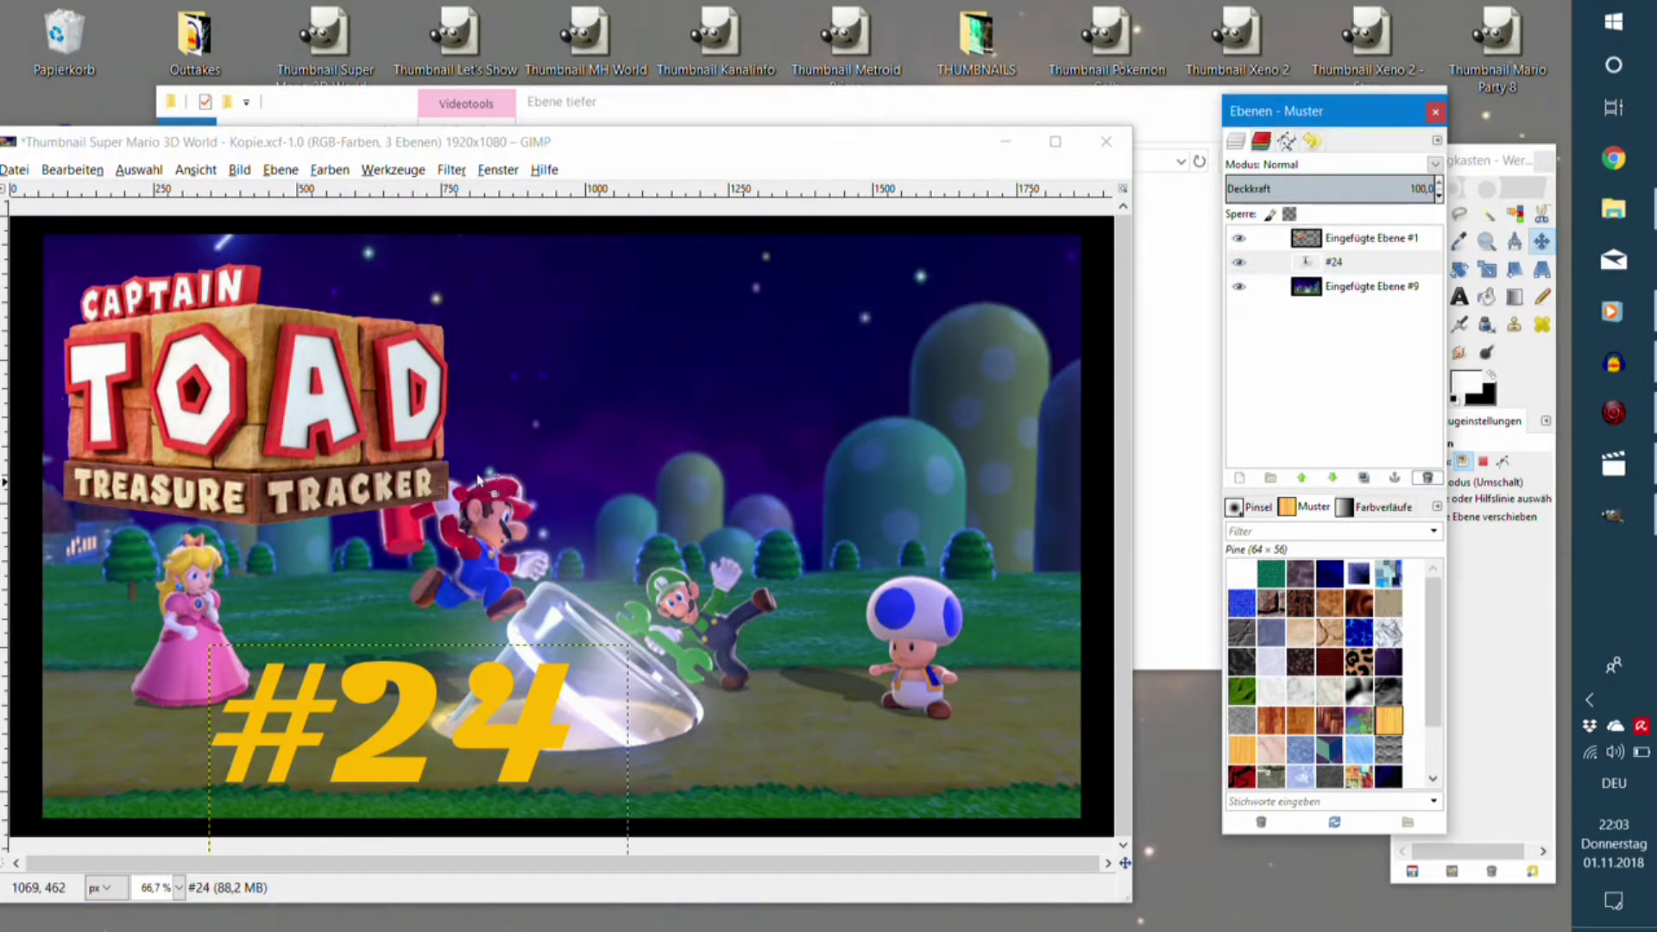
drag(251, 441, 924, 435)
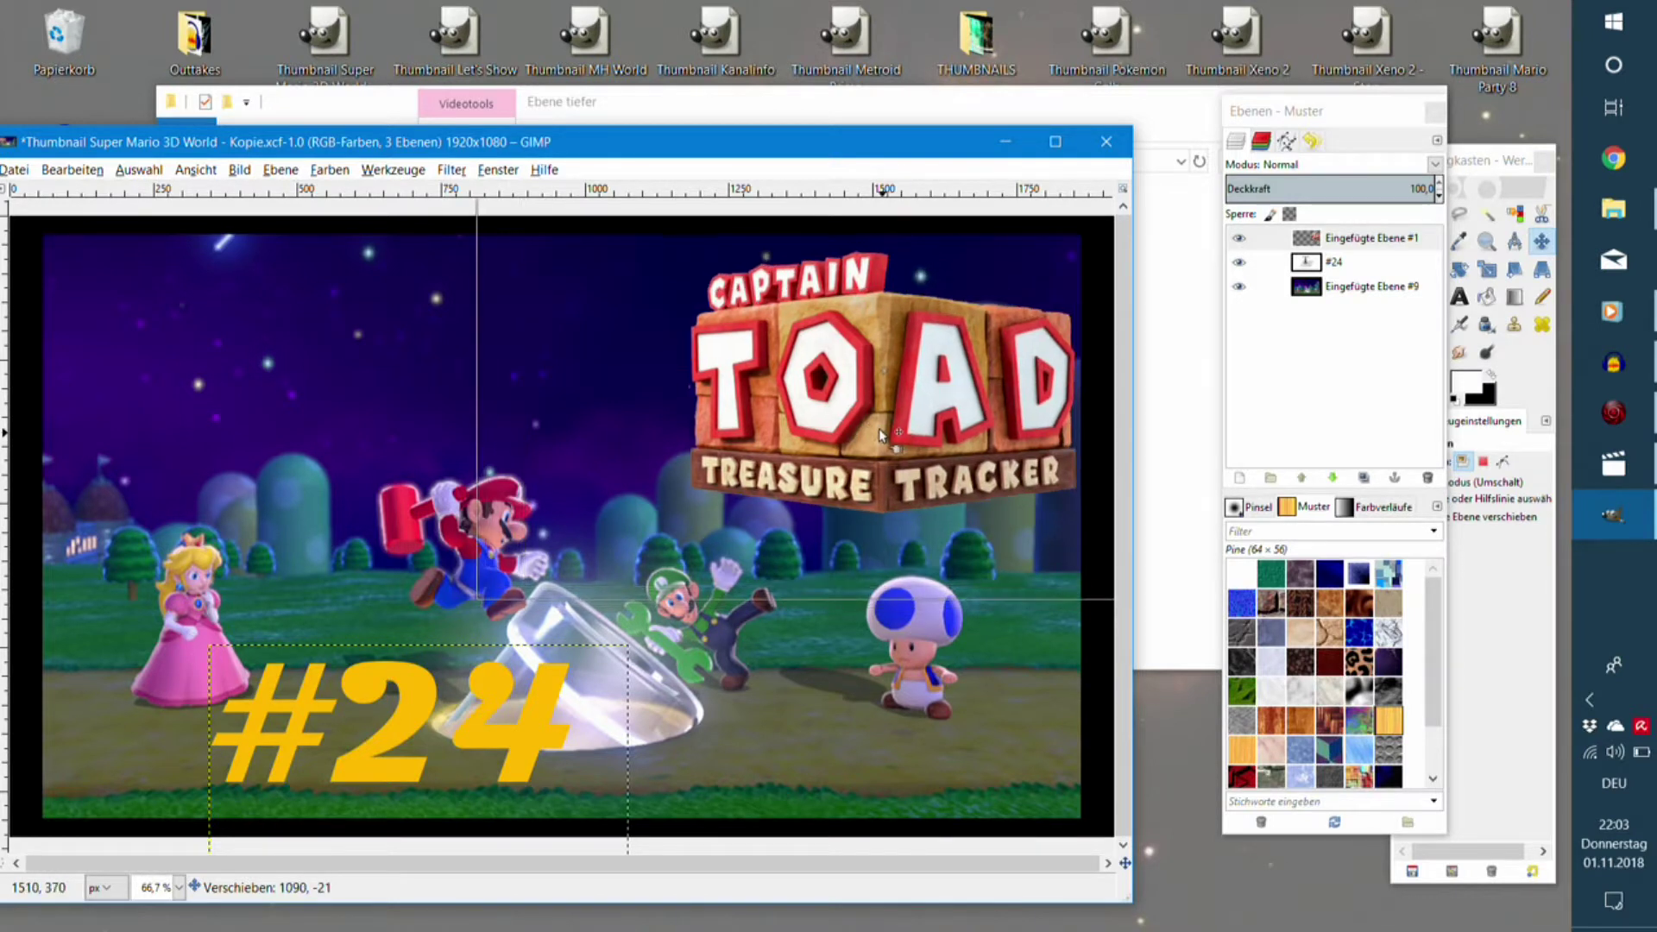
drag(925, 435, 865, 431)
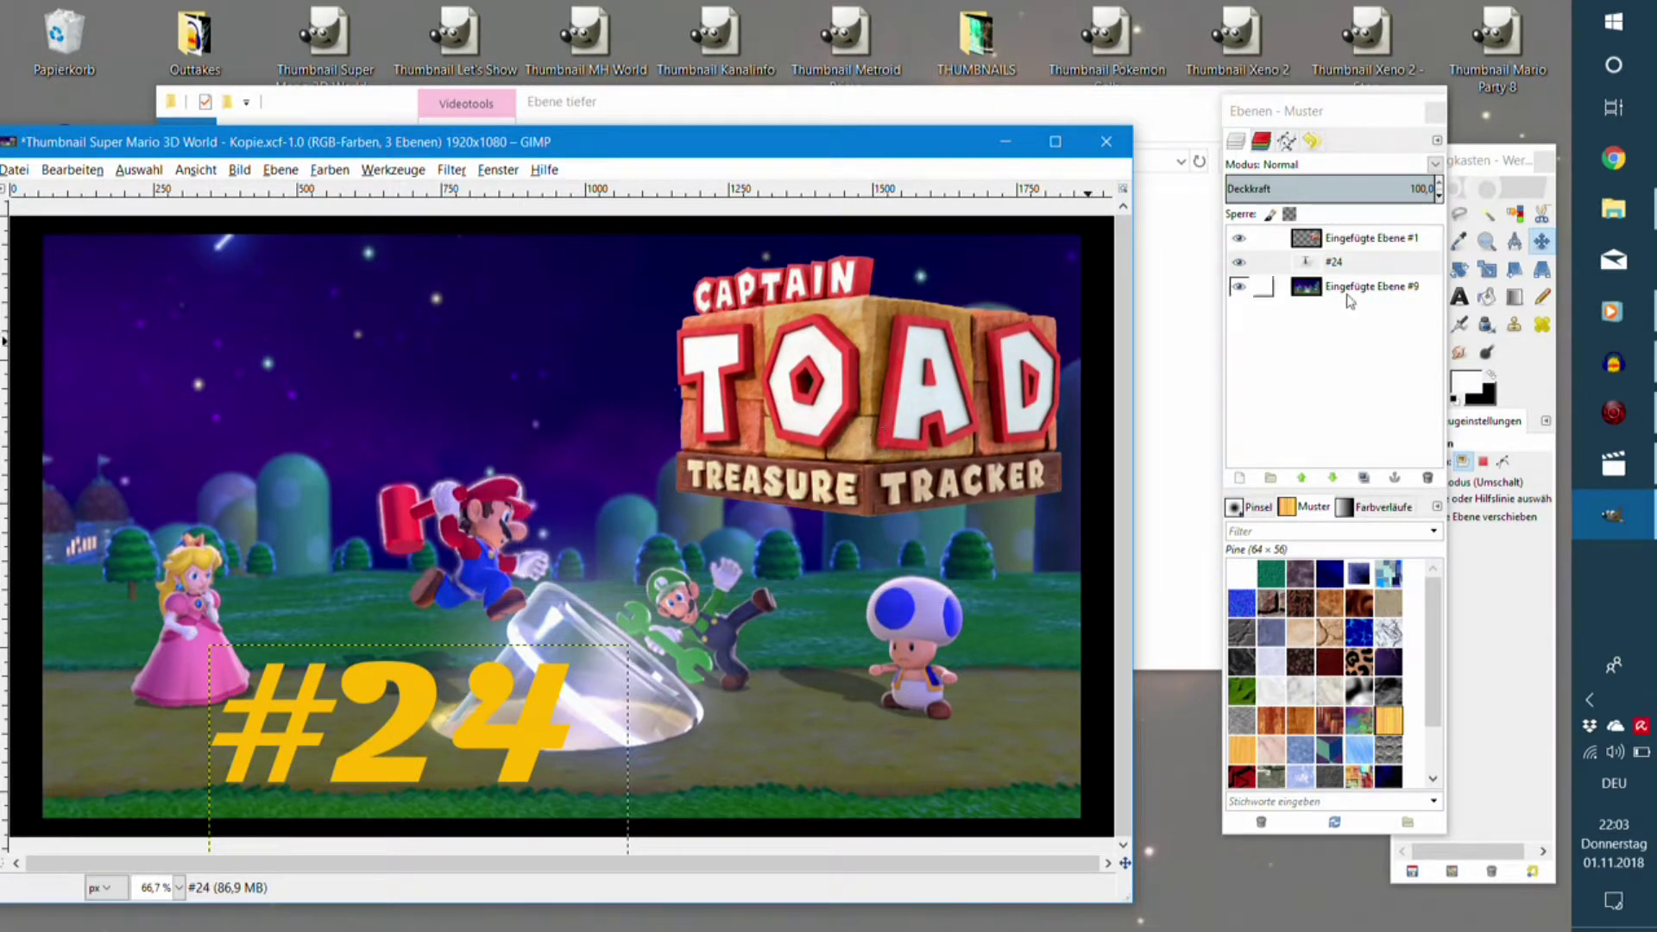
click(1614, 464)
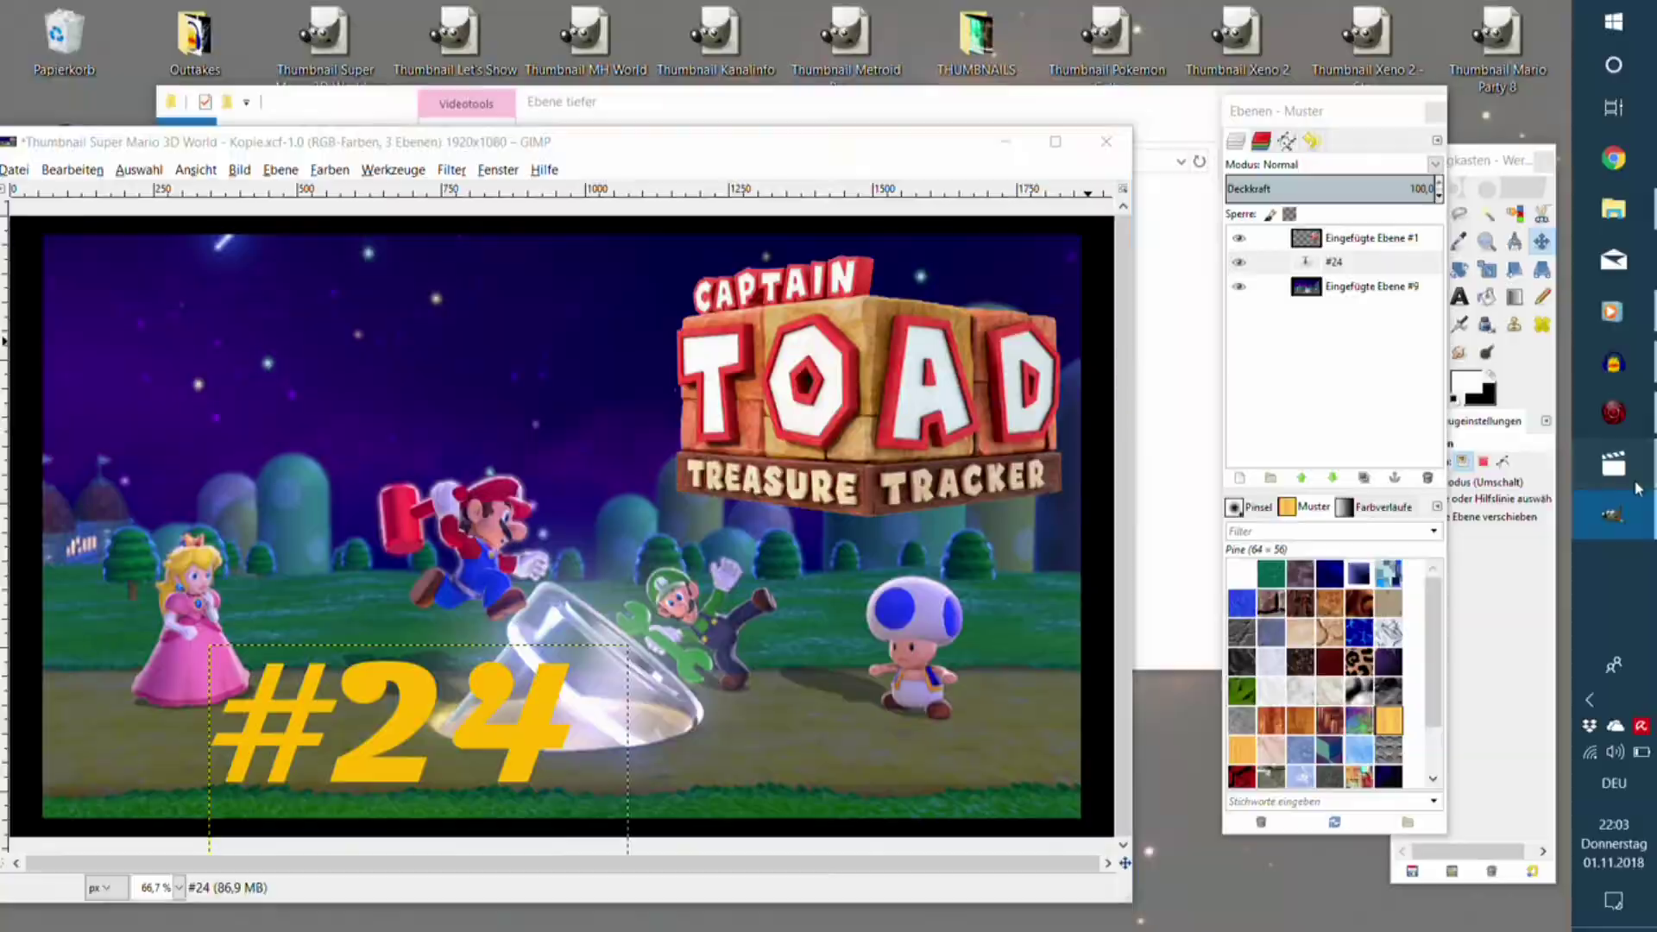
Scrub the Part 1 video to the 1:42 shot of Toad among clouds, then return to GIMP.
mouse_move(134, 816)
mouse_down()
mouse_move(40, 751)
mouse_move(170, 749)
mouse_up()
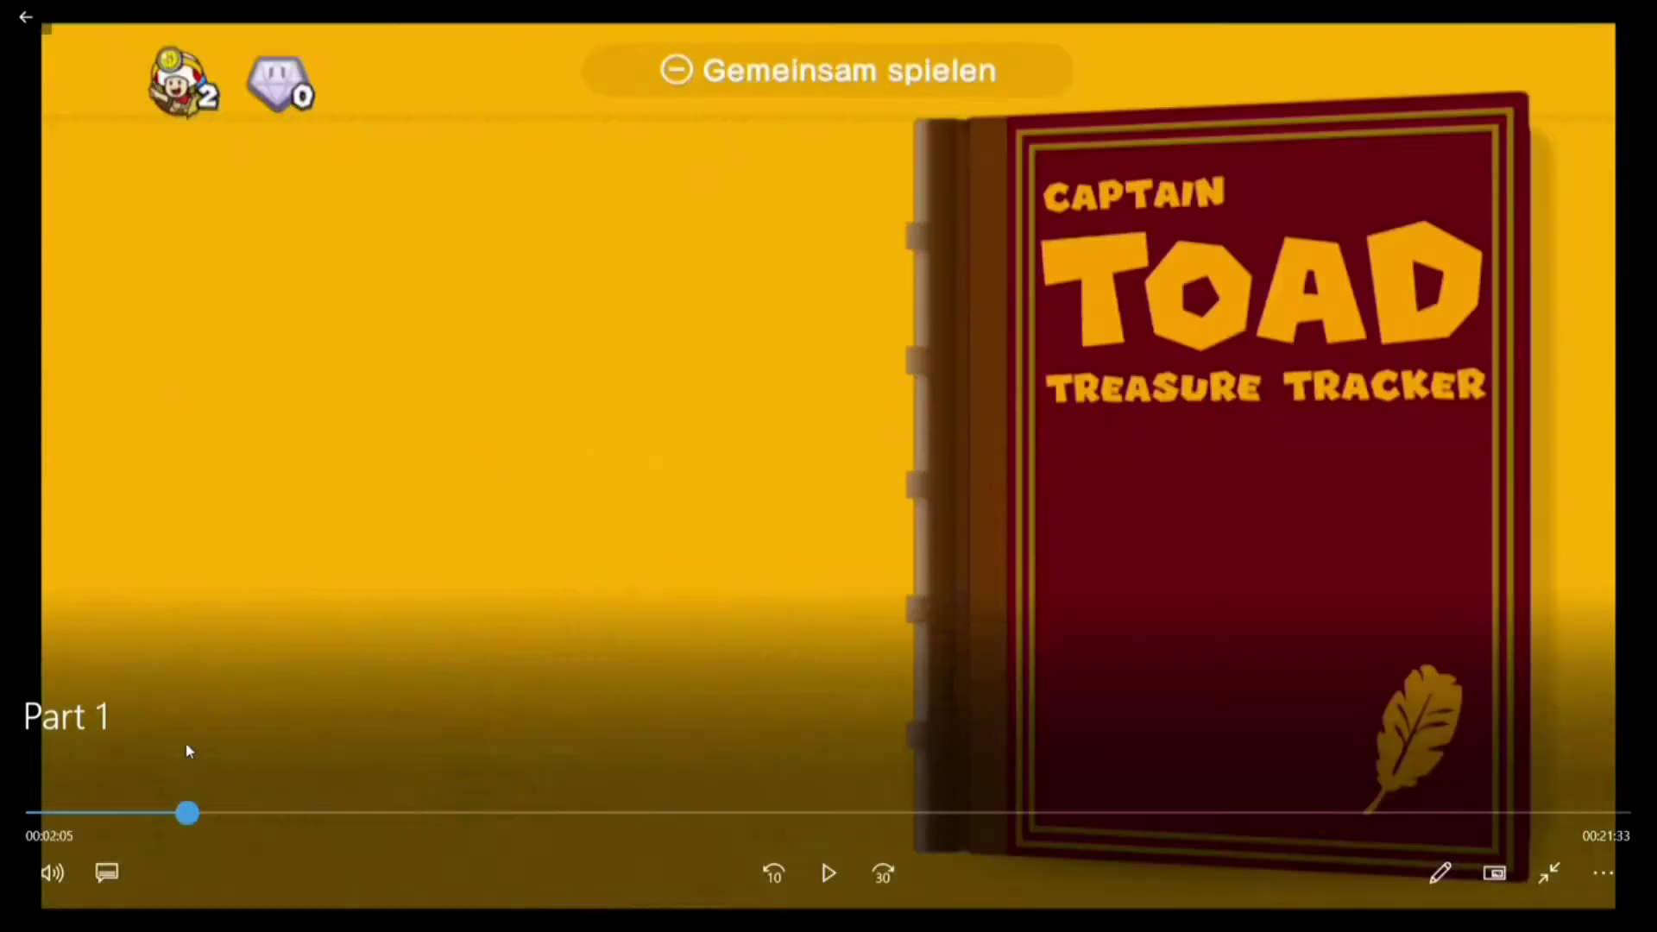
mouse_move(167, 749)
mouse_down()
mouse_move(193, 751)
mouse_move(149, 755)
mouse_up()
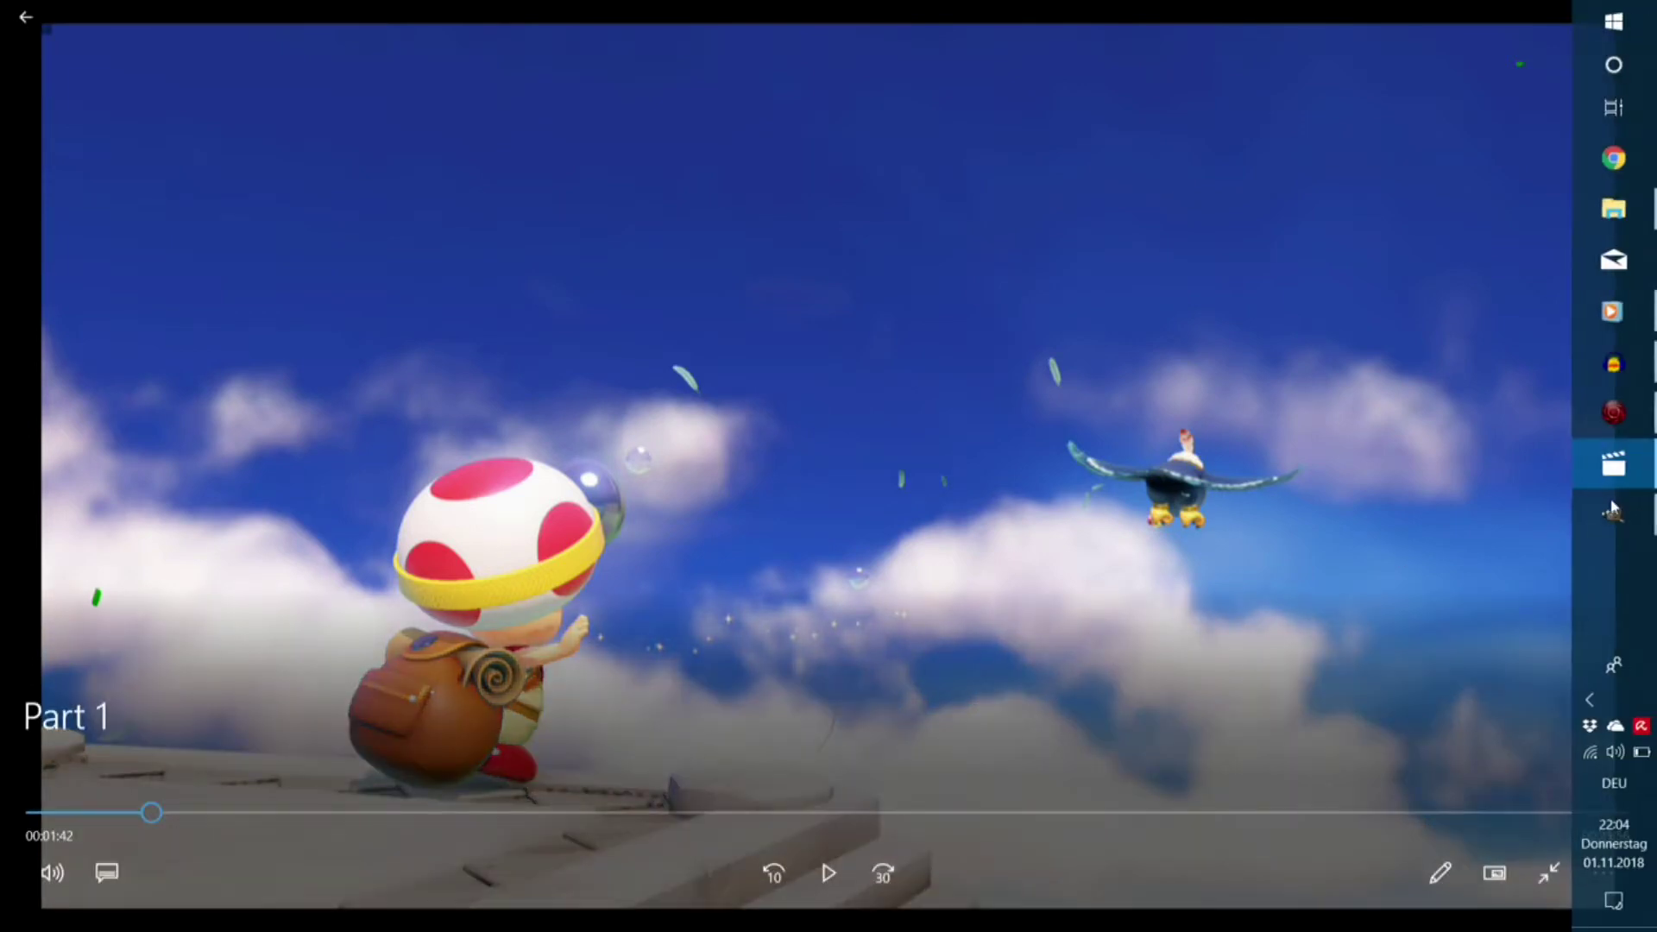
click(1616, 518)
Paste the cloud frame as a new layer below the logo and delete the old background layer.
click(1344, 293)
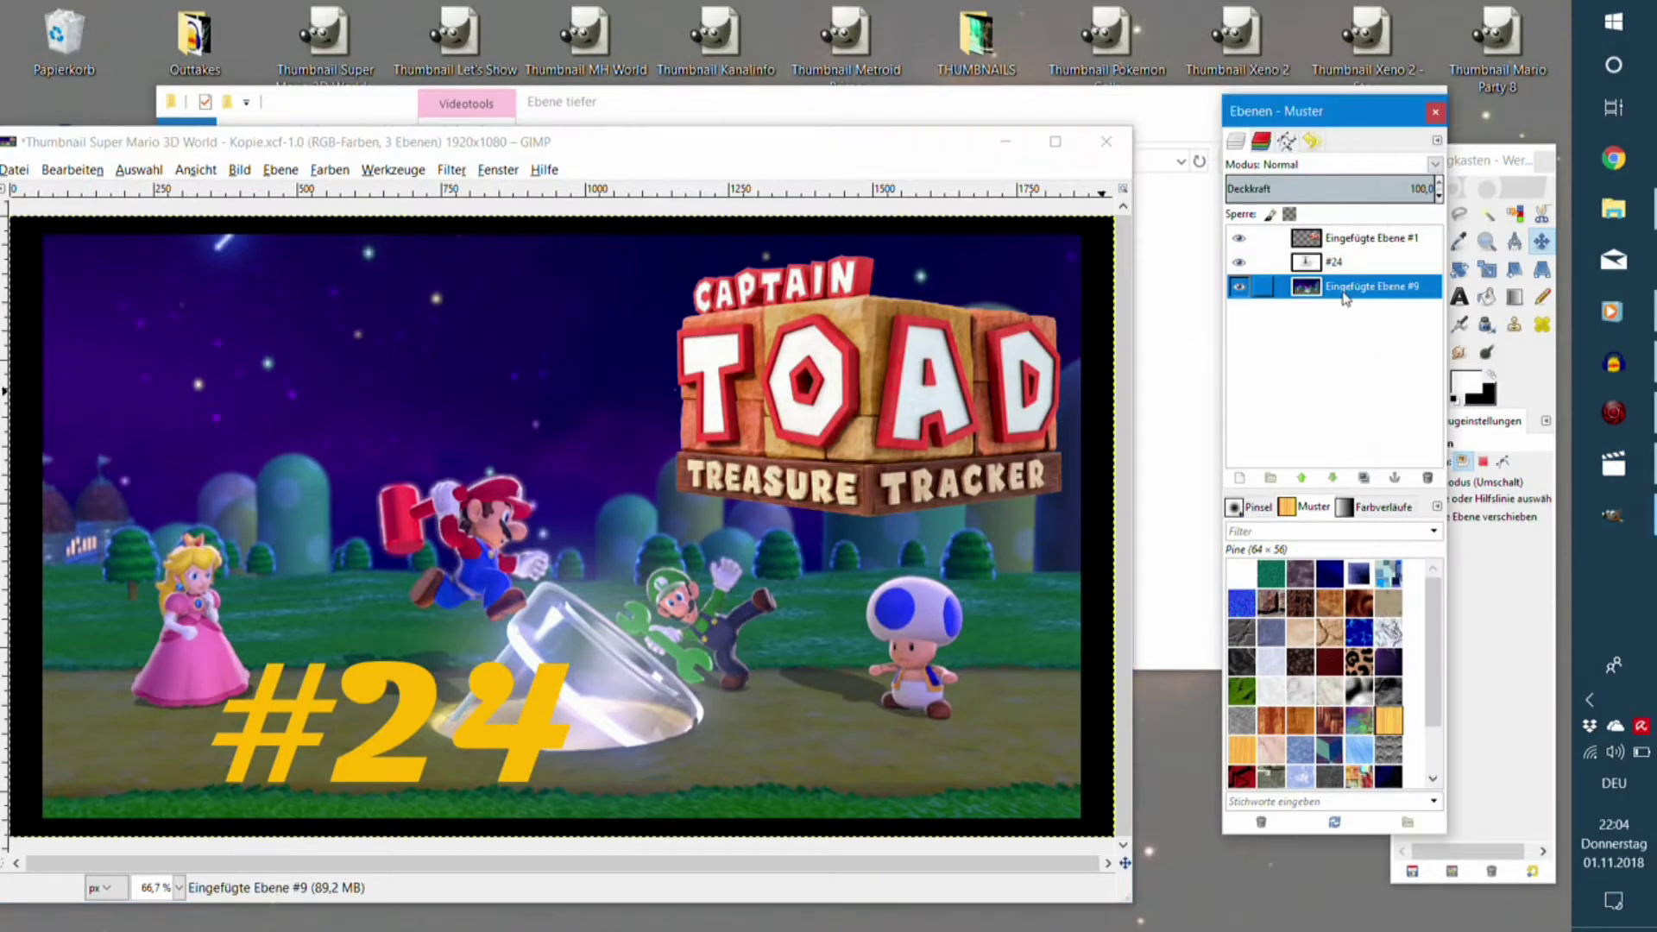
key(ctrl+v)
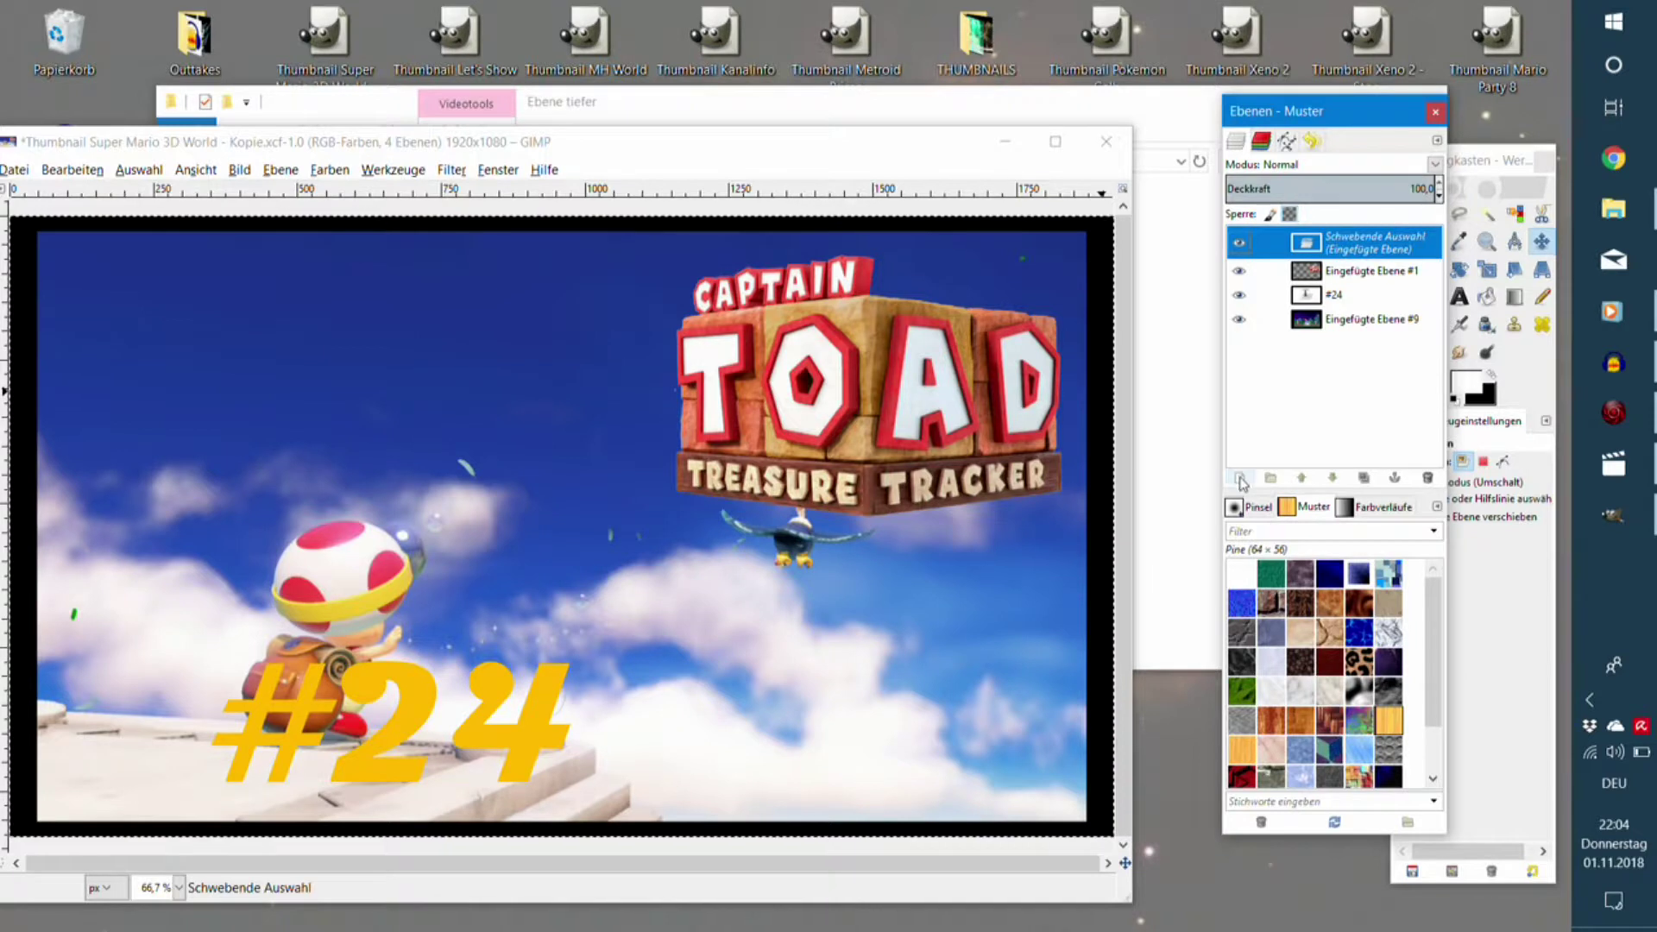
click(1240, 480)
drag(1363, 238, 1355, 301)
click(1364, 310)
click(1429, 479)
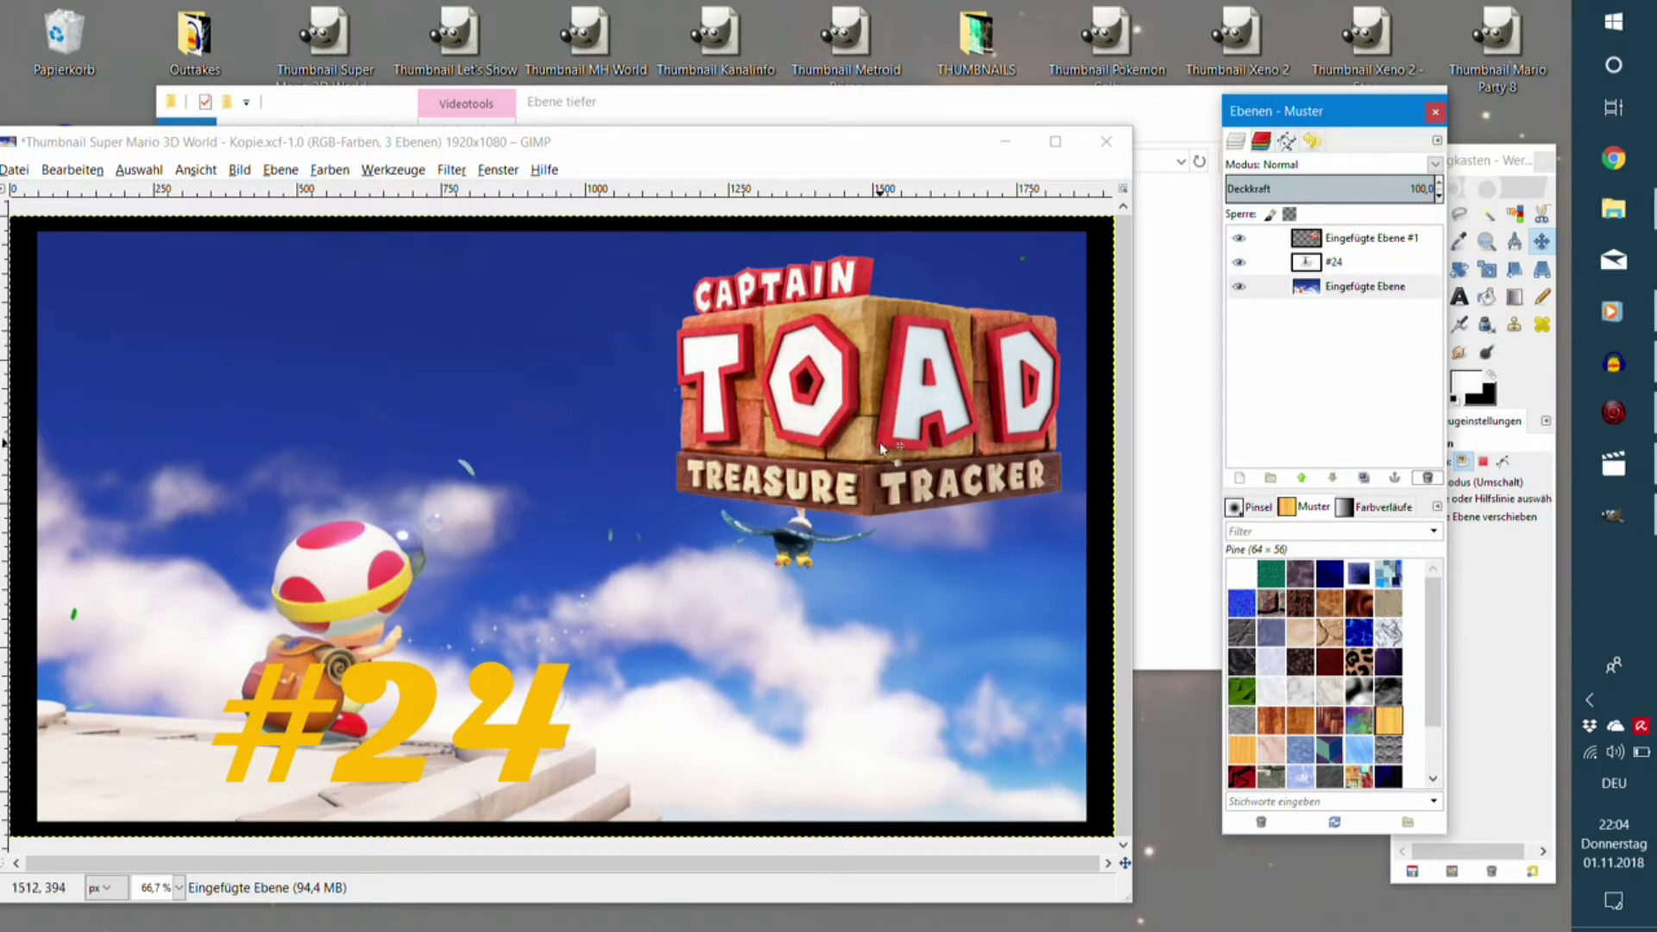
Nudge the logo up-right and move the #24 text to the lower right.
drag(882, 448, 886, 435)
click(832, 594)
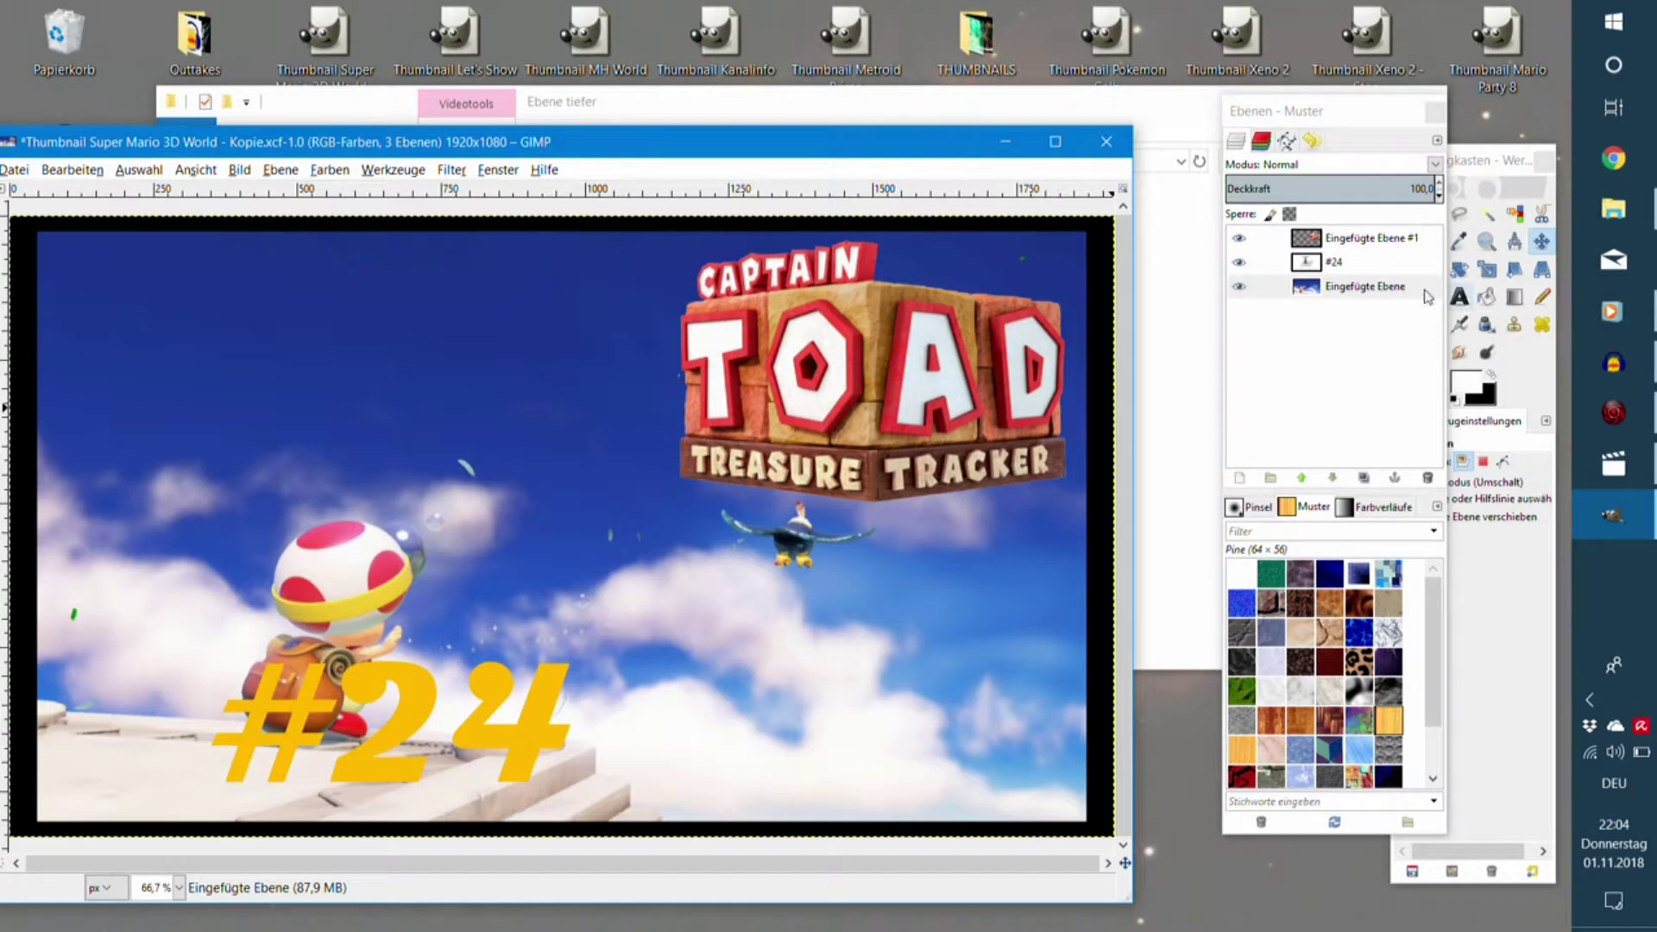
drag(515, 753, 958, 727)
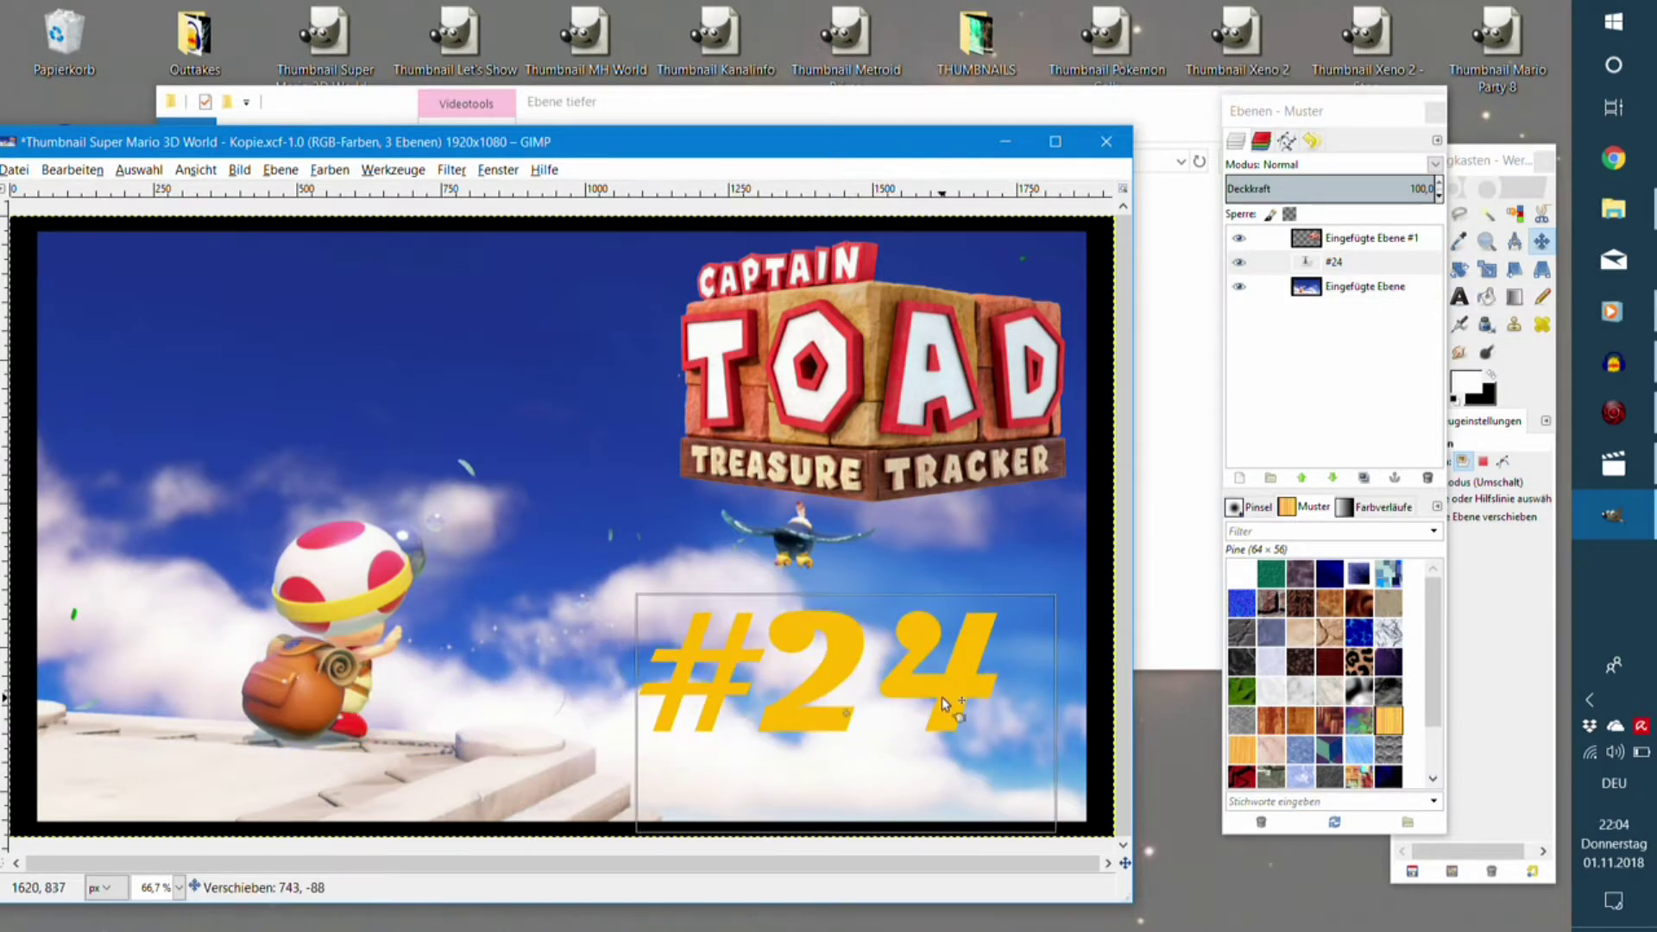
Edit the yellow number text so '#24' reads '#1'.
click(1453, 299)
click(988, 696)
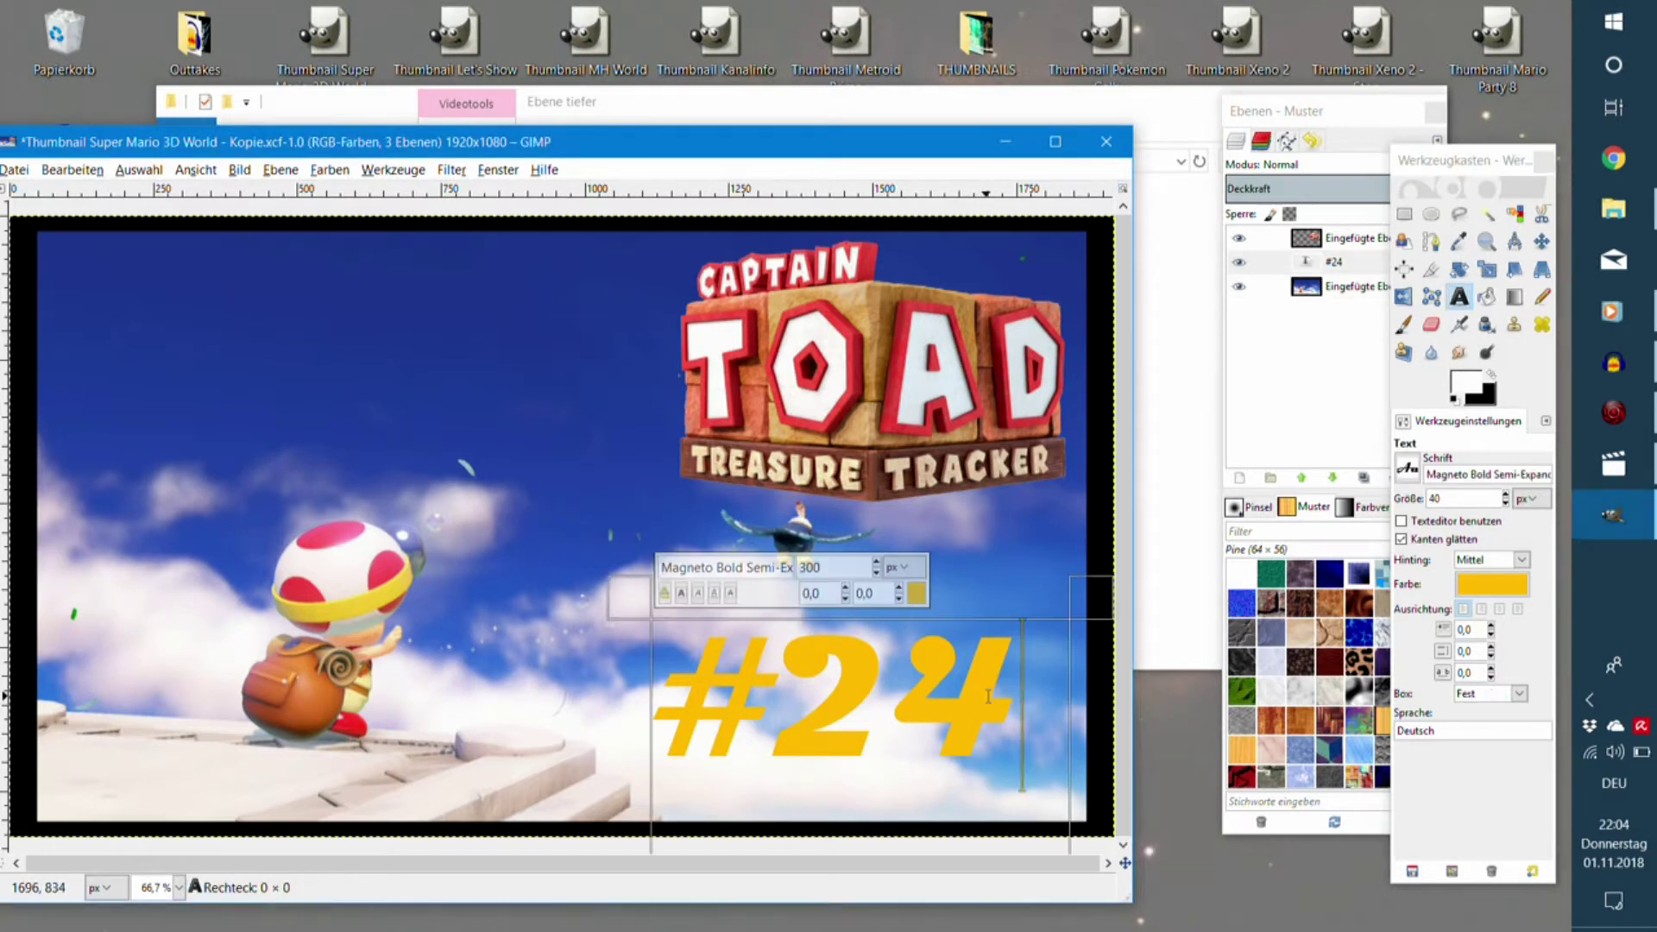
key(BackSpace)
key(BackSpace)
text(1)
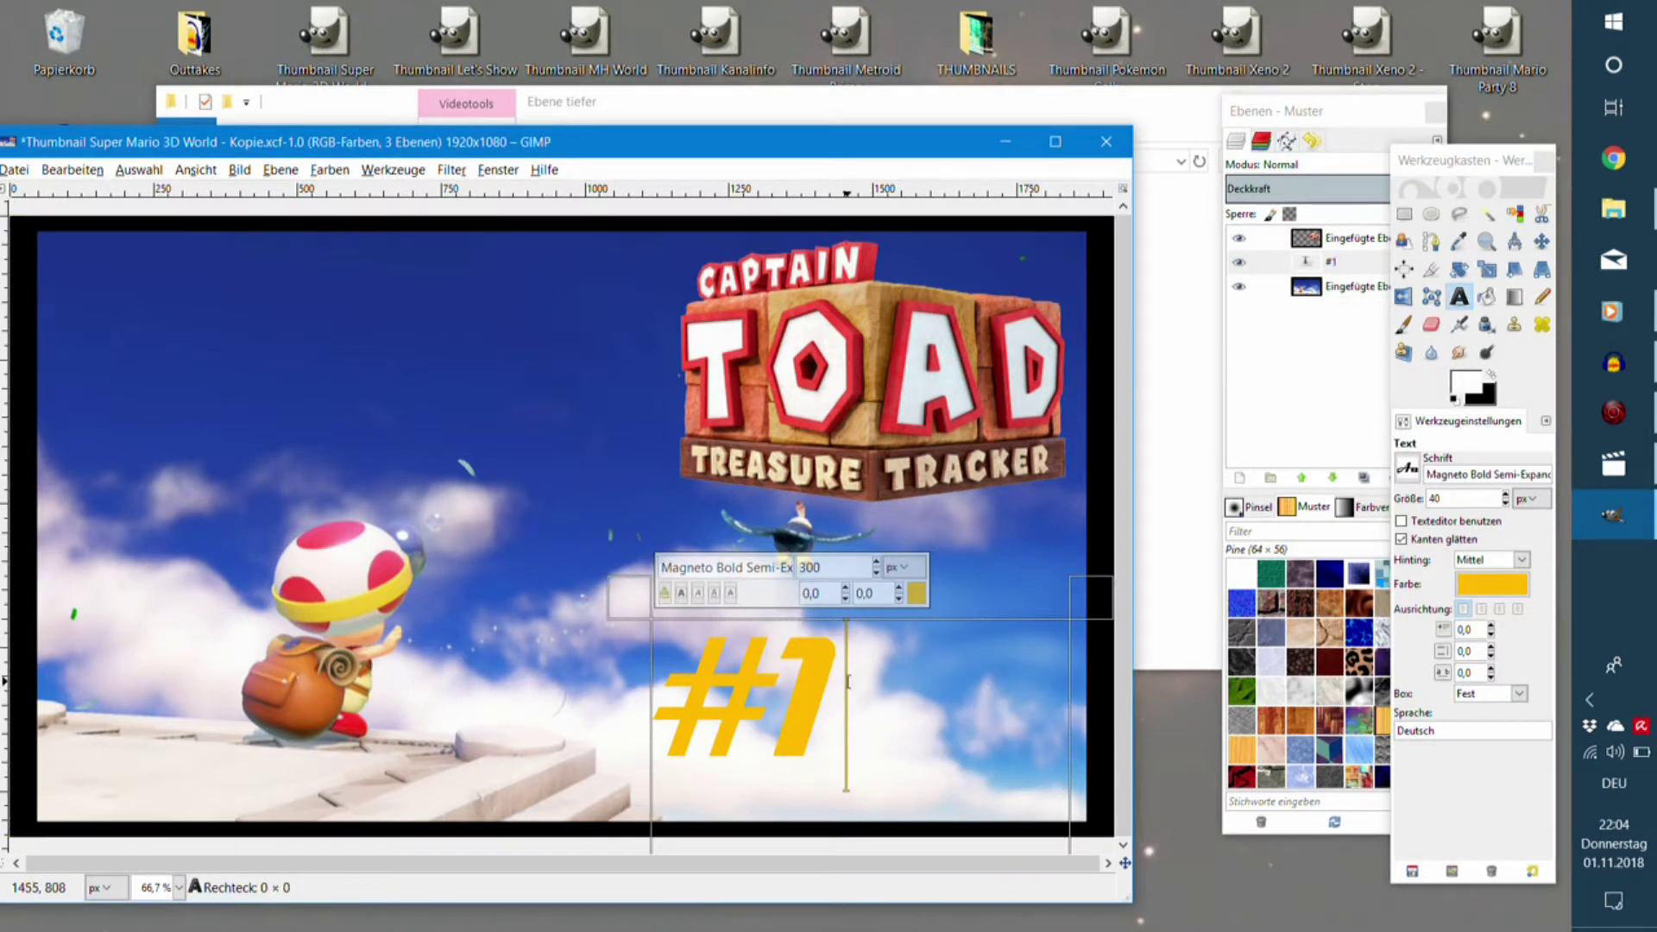
drag(848, 682, 674, 686)
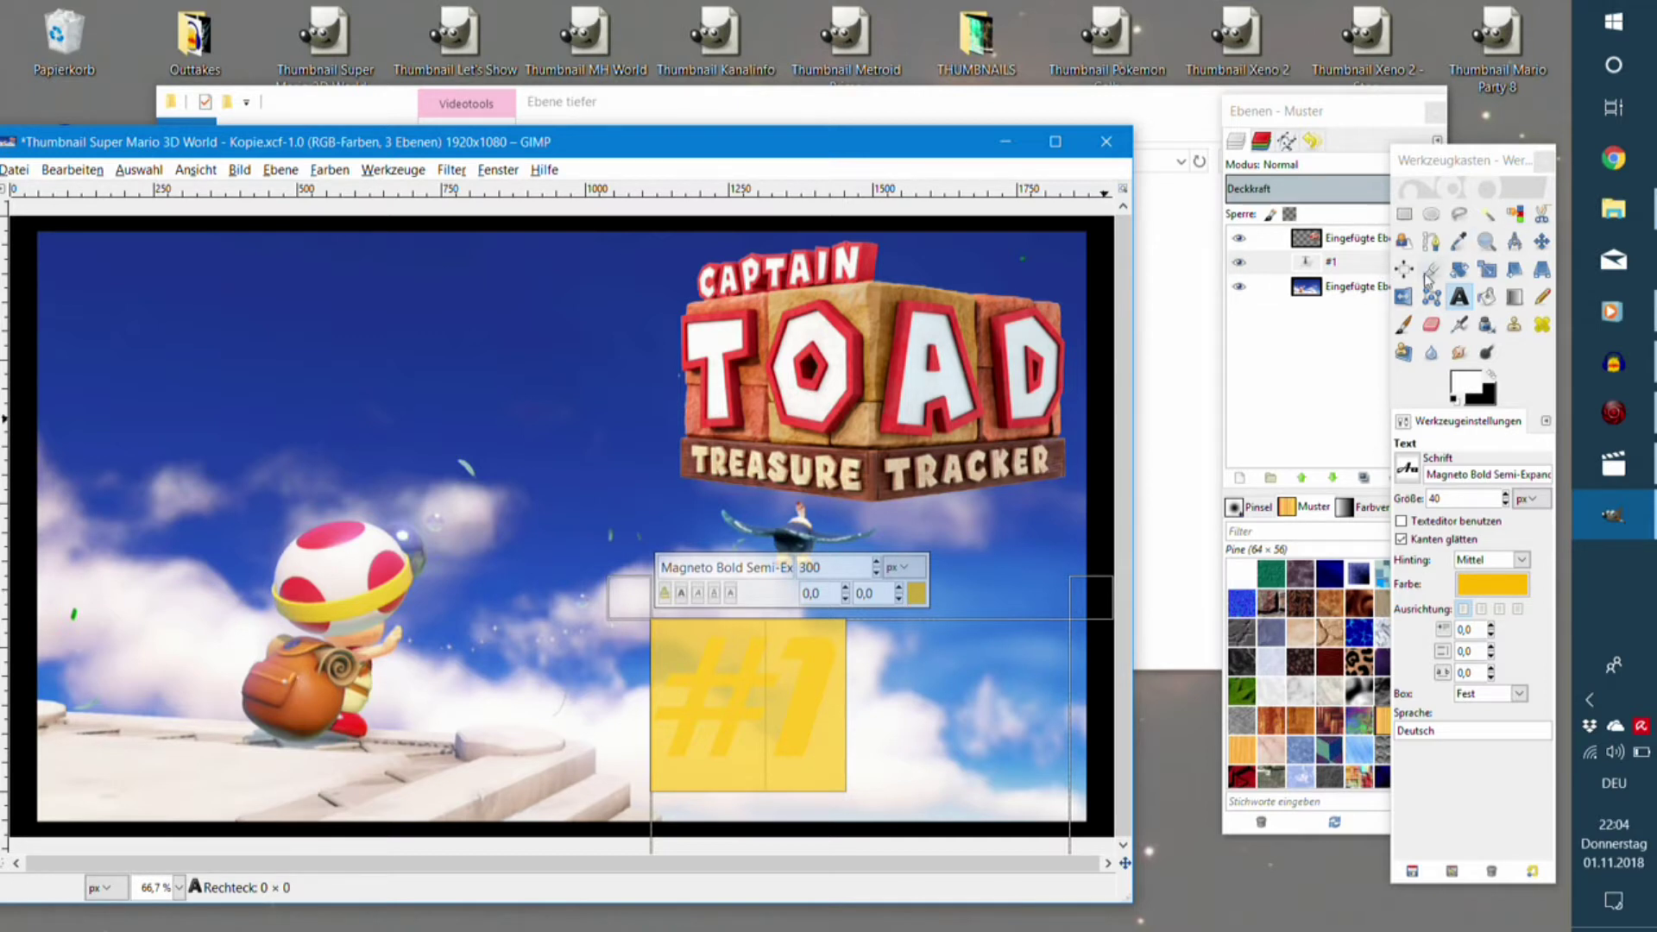
click(1330, 294)
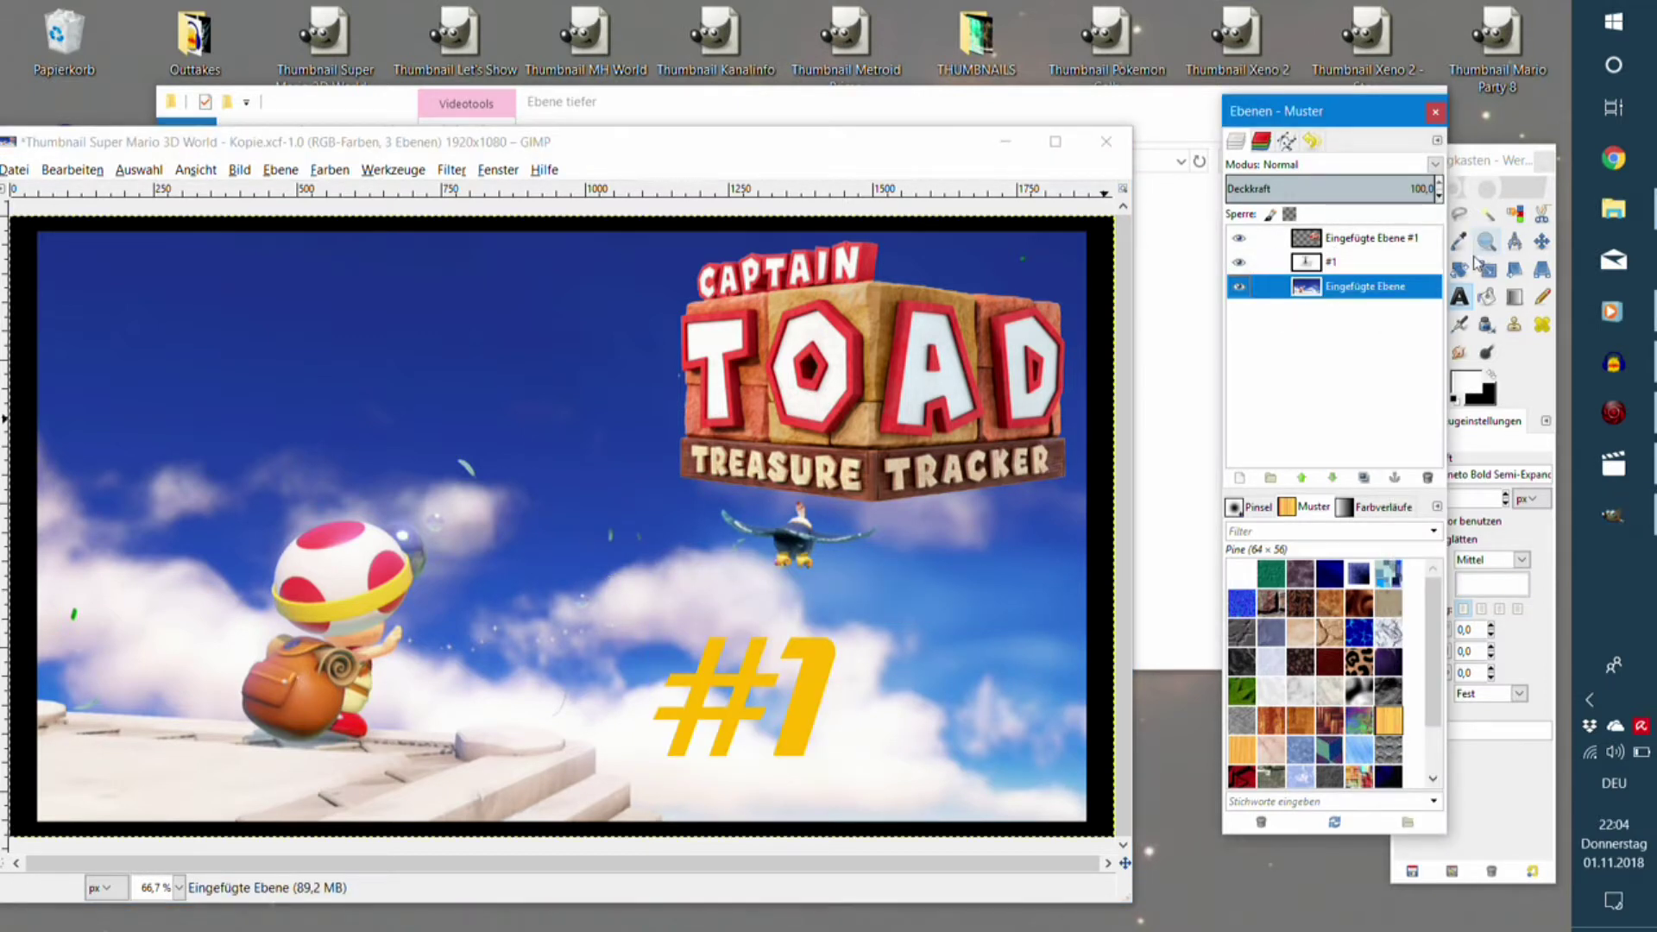
Sample the pink-red of Toad's cap at 200% zoom as the foreground colour.
click(1498, 164)
click(1458, 242)
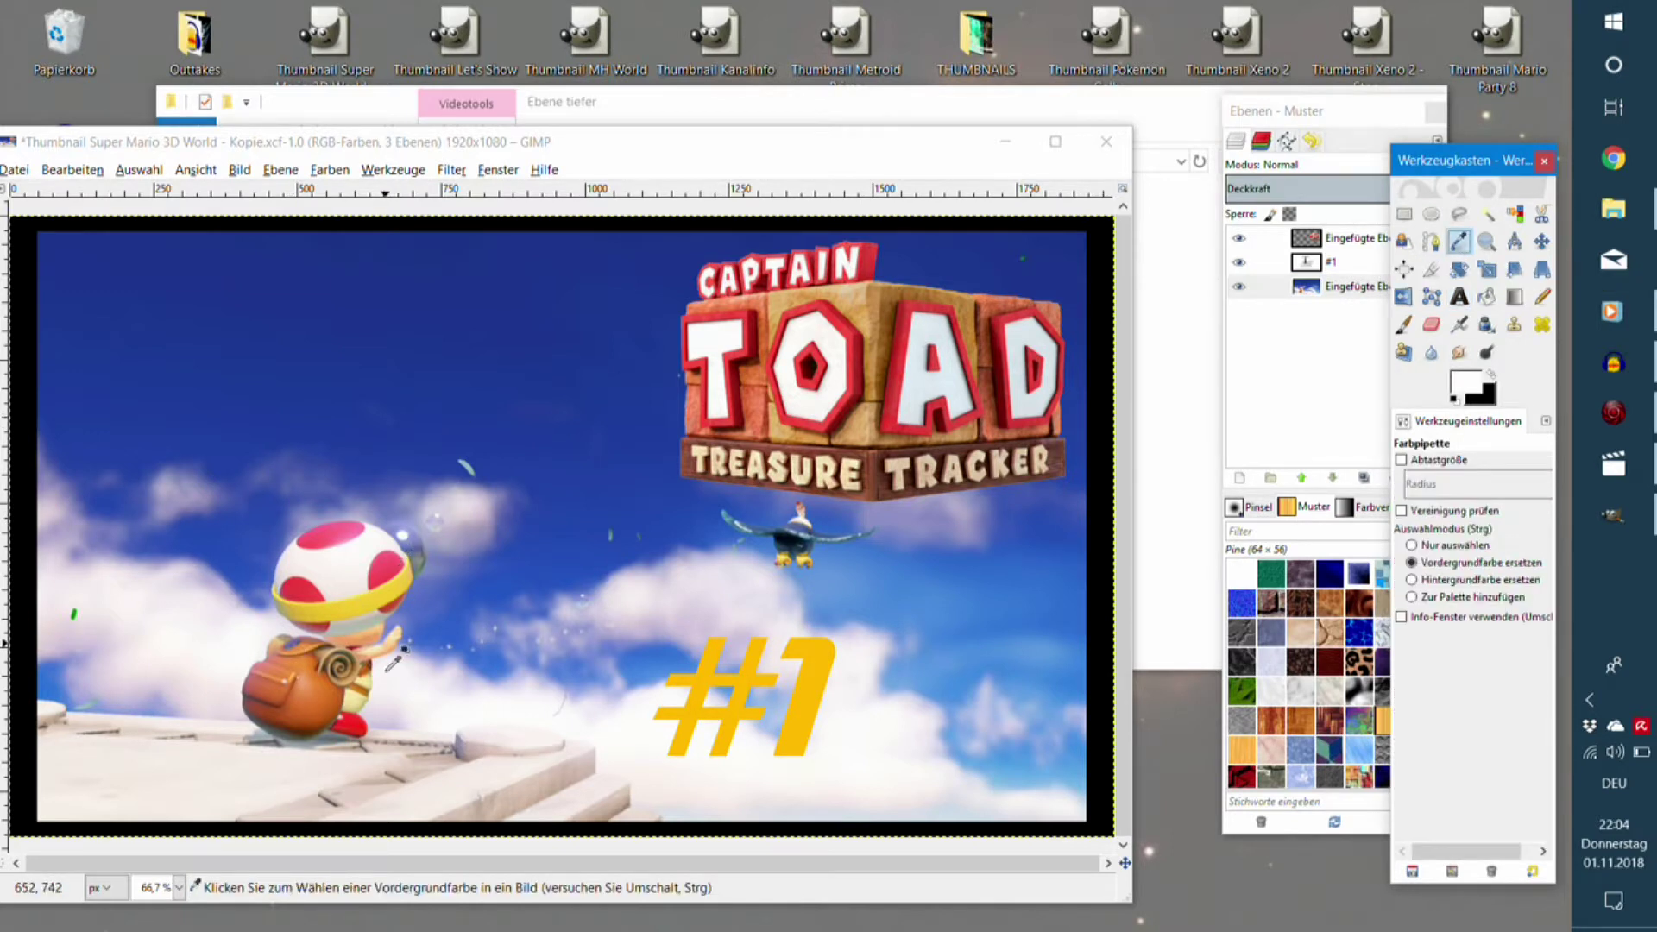
key(1)
key(2)
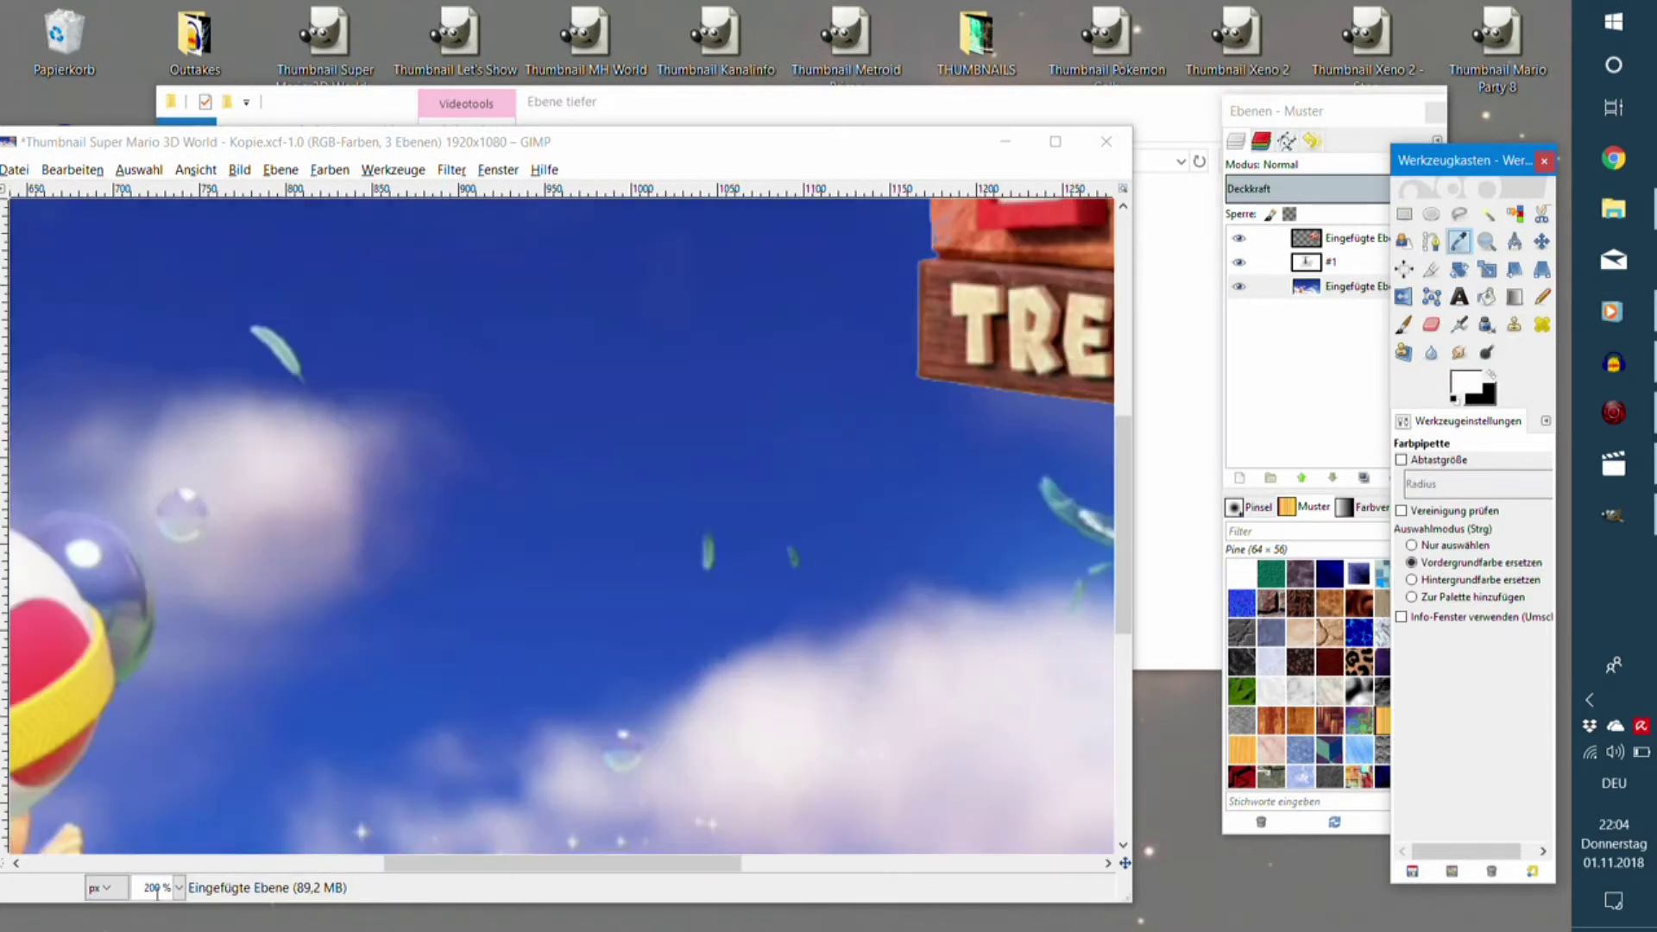
drag(336, 863, 196, 854)
scroll(608, 607, down, 3)
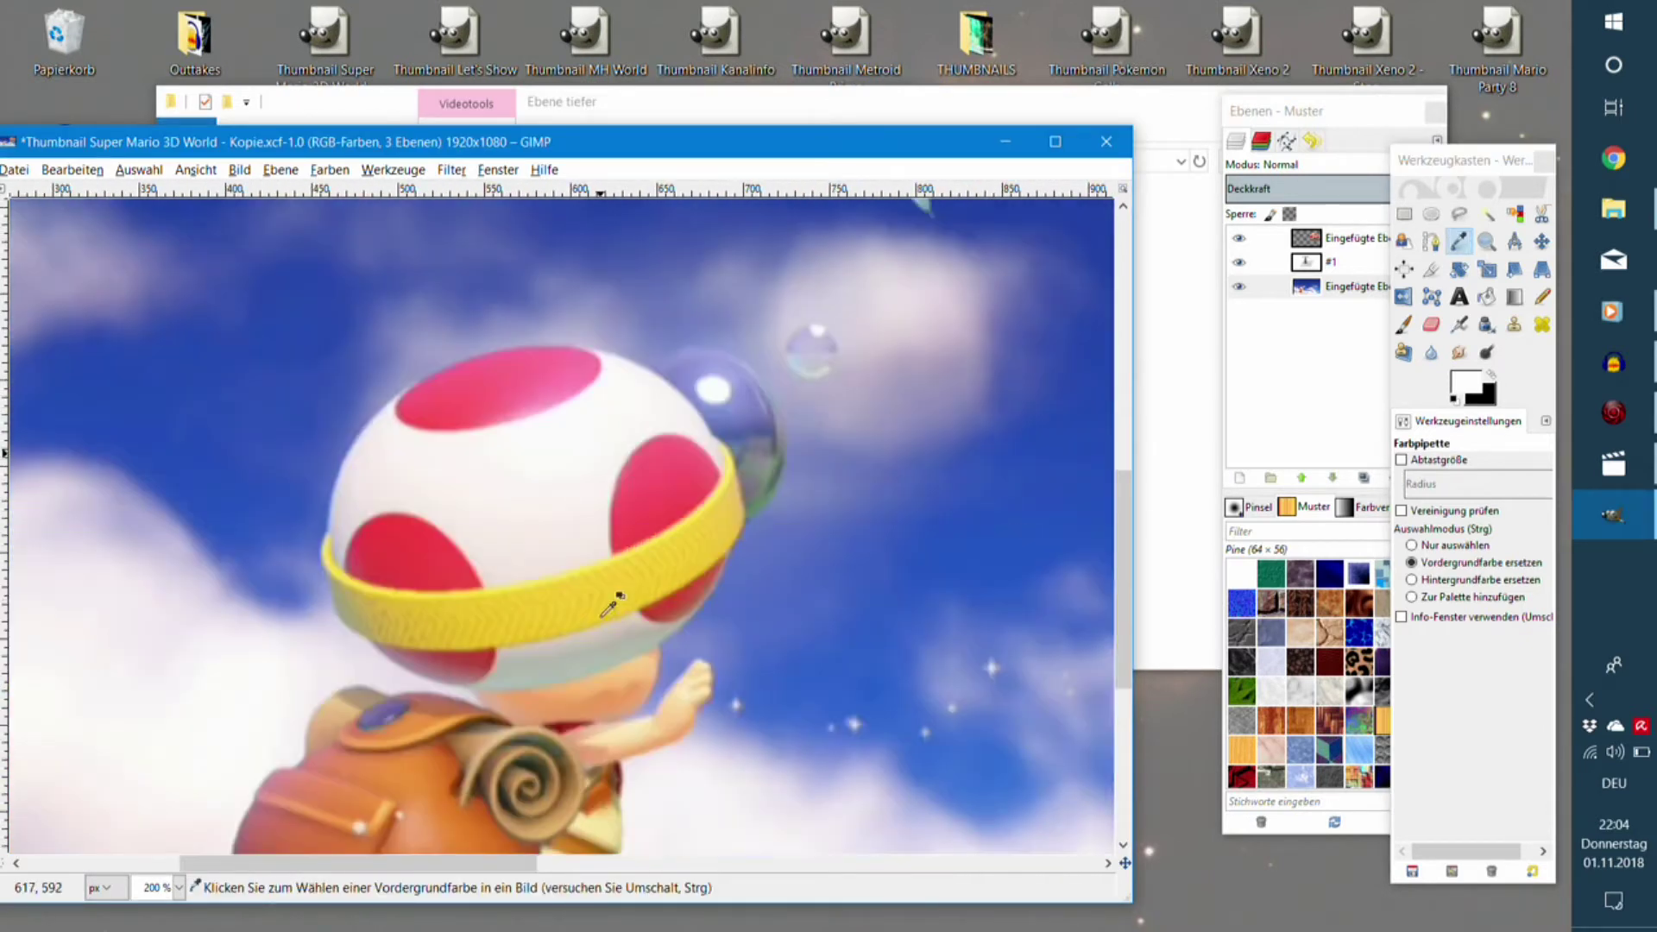
click(673, 514)
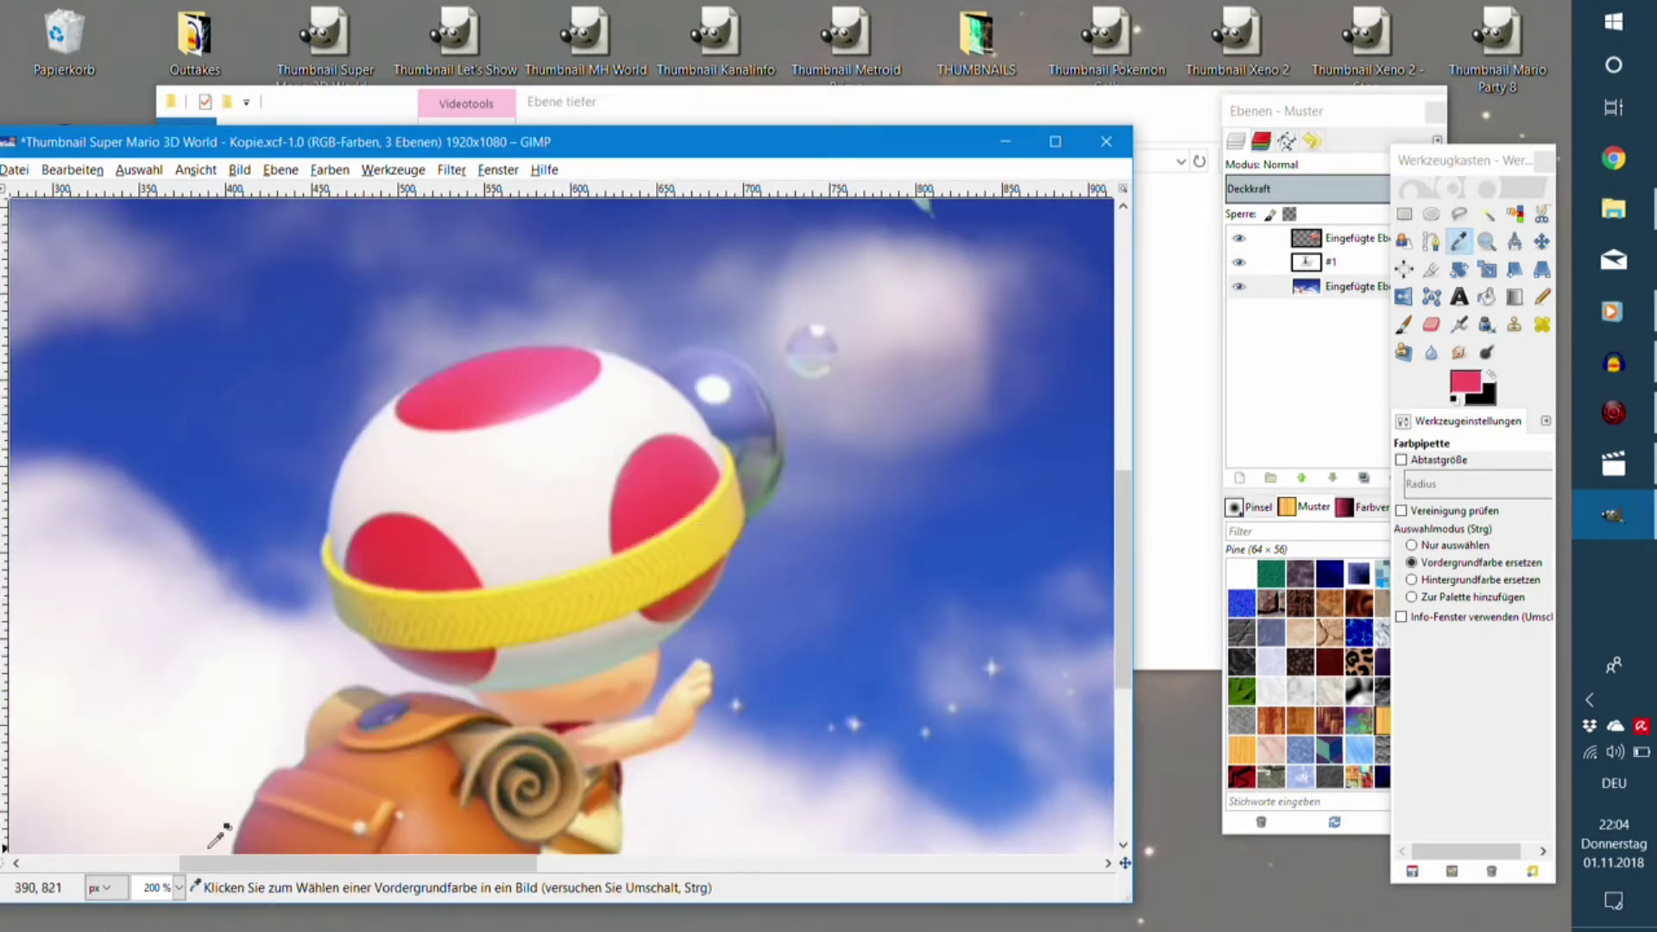
drag(224, 863, 653, 863)
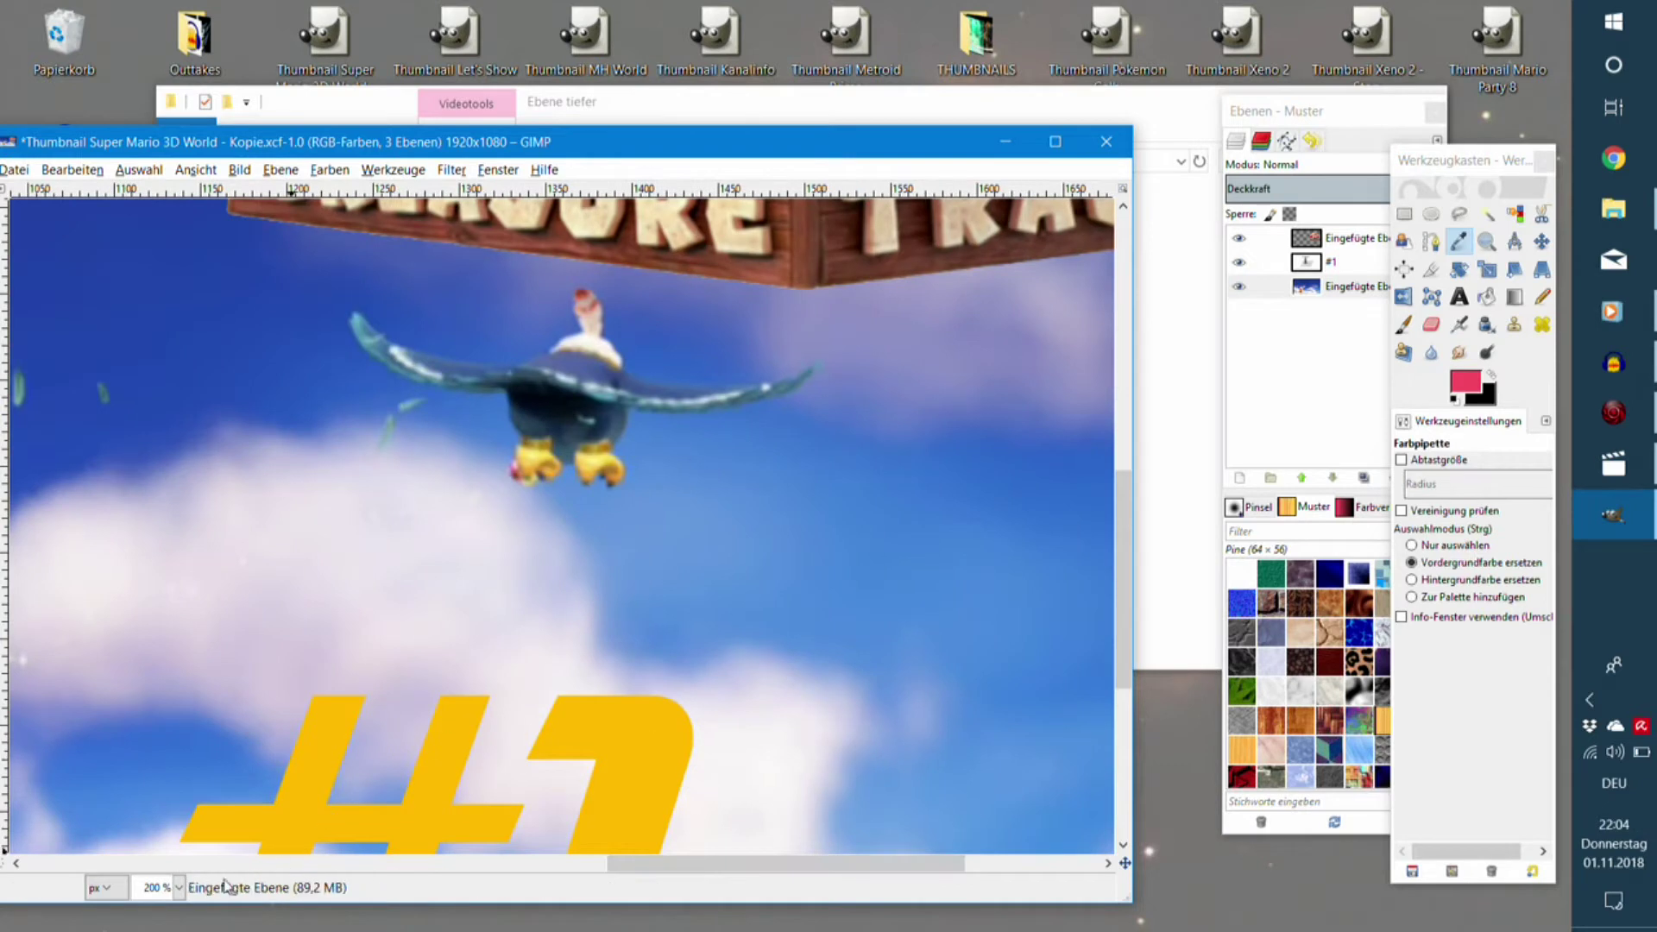
key(1)
click(1459, 296)
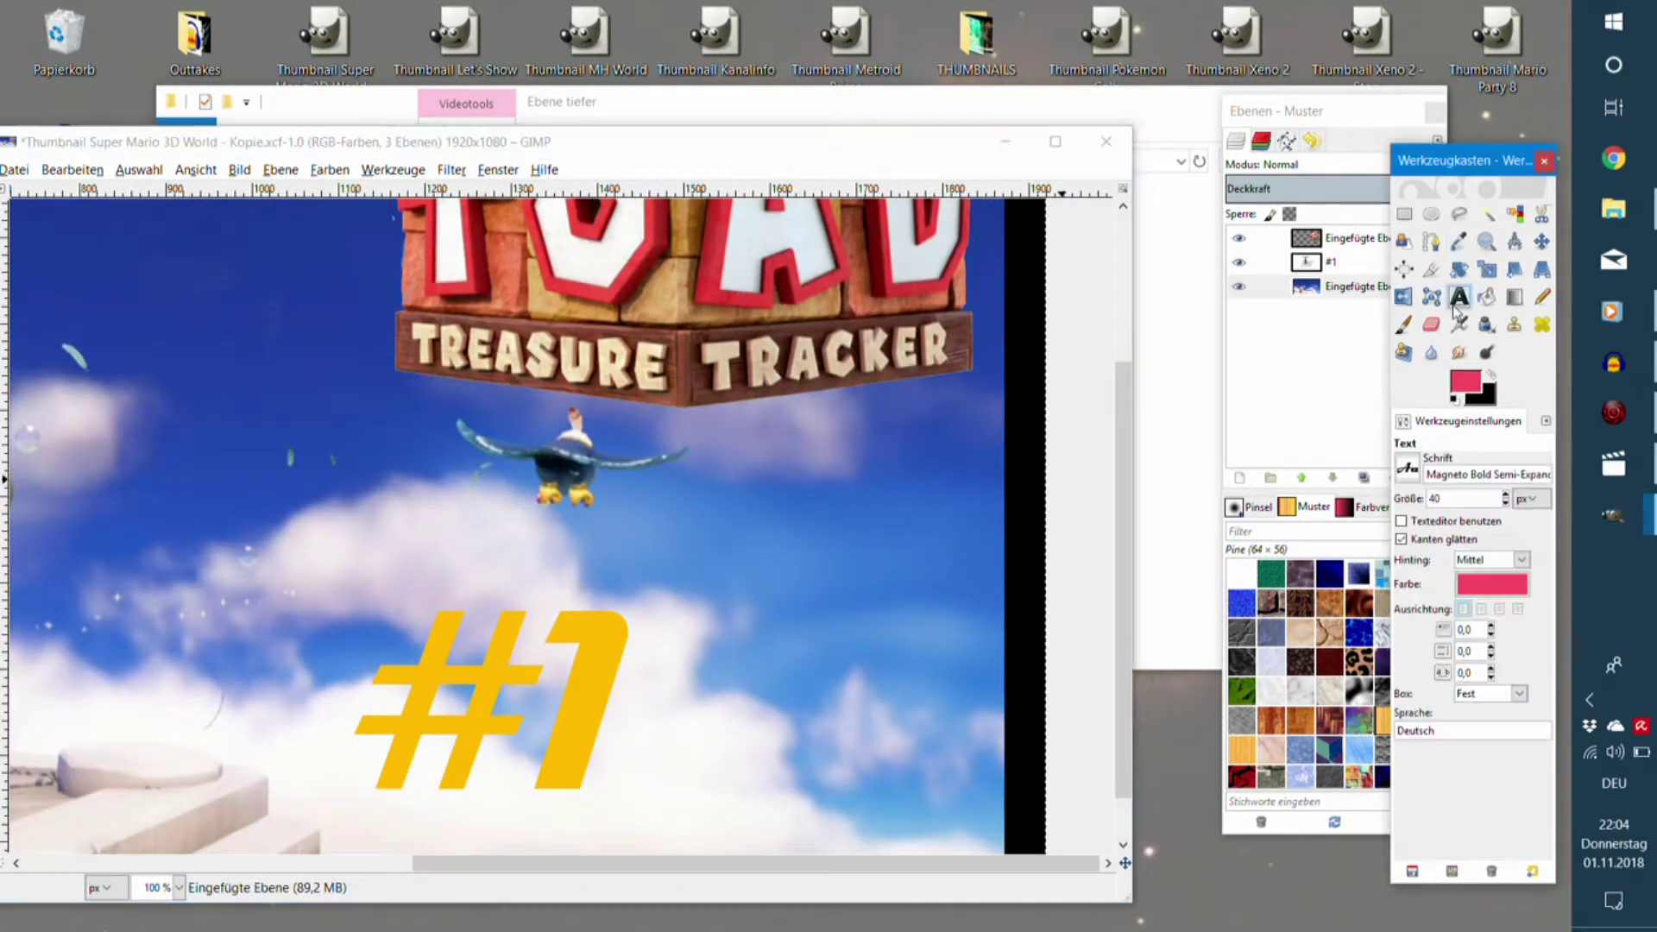
Select the #1 text and give it a red text colour.
drag(631, 716, 357, 701)
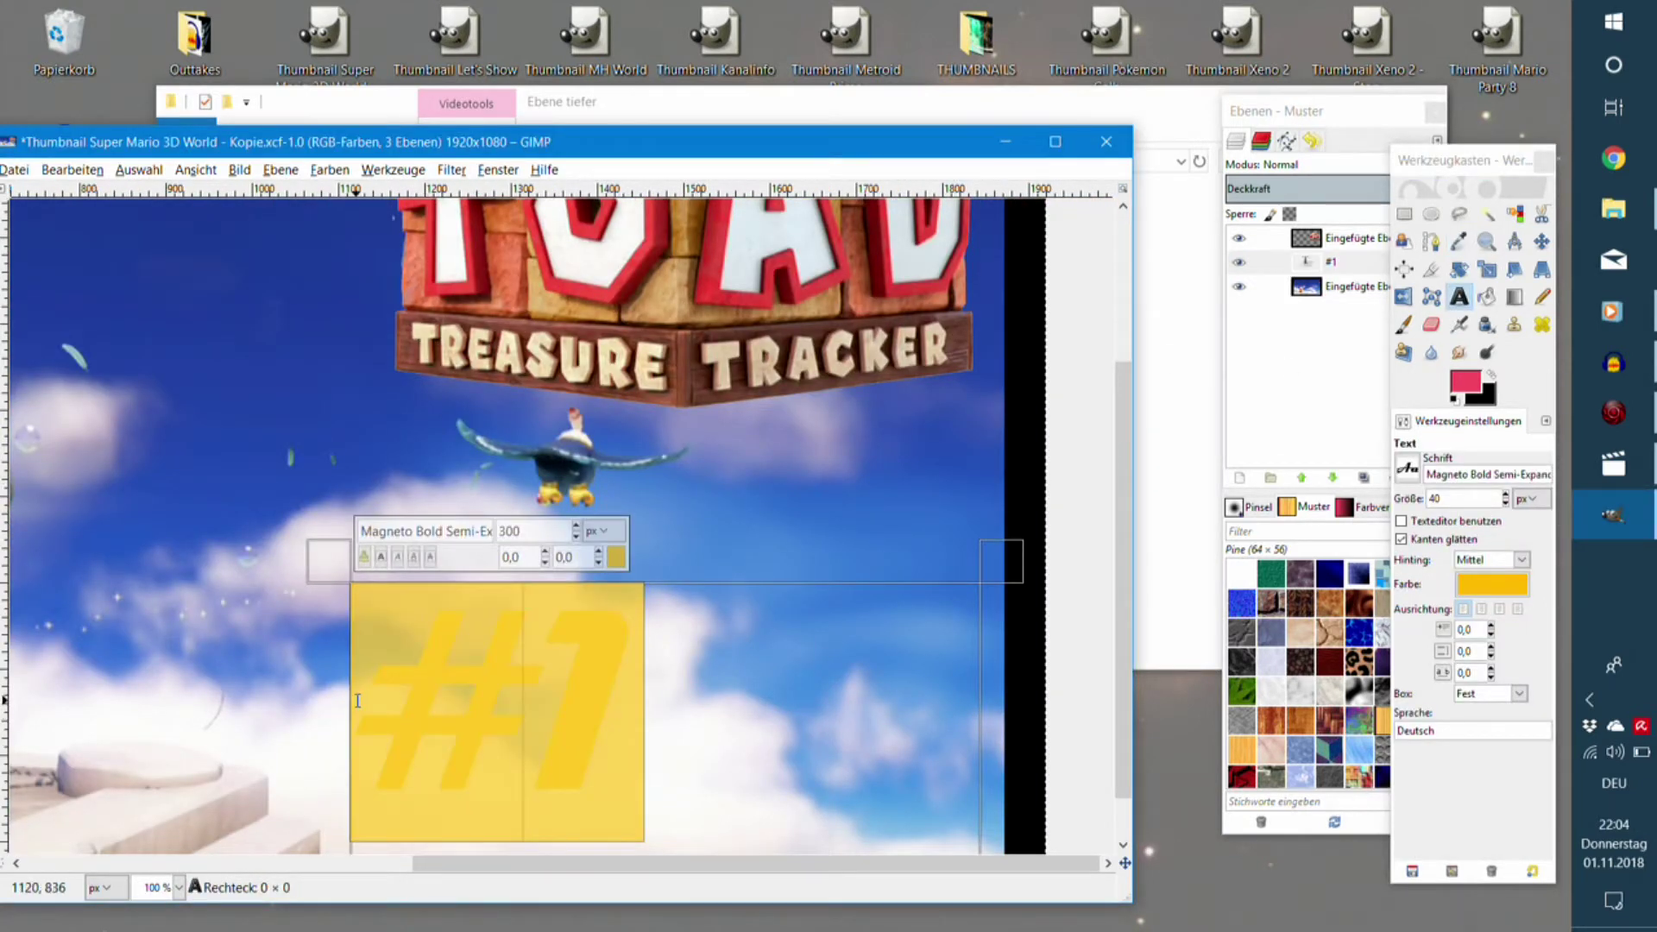
click(616, 558)
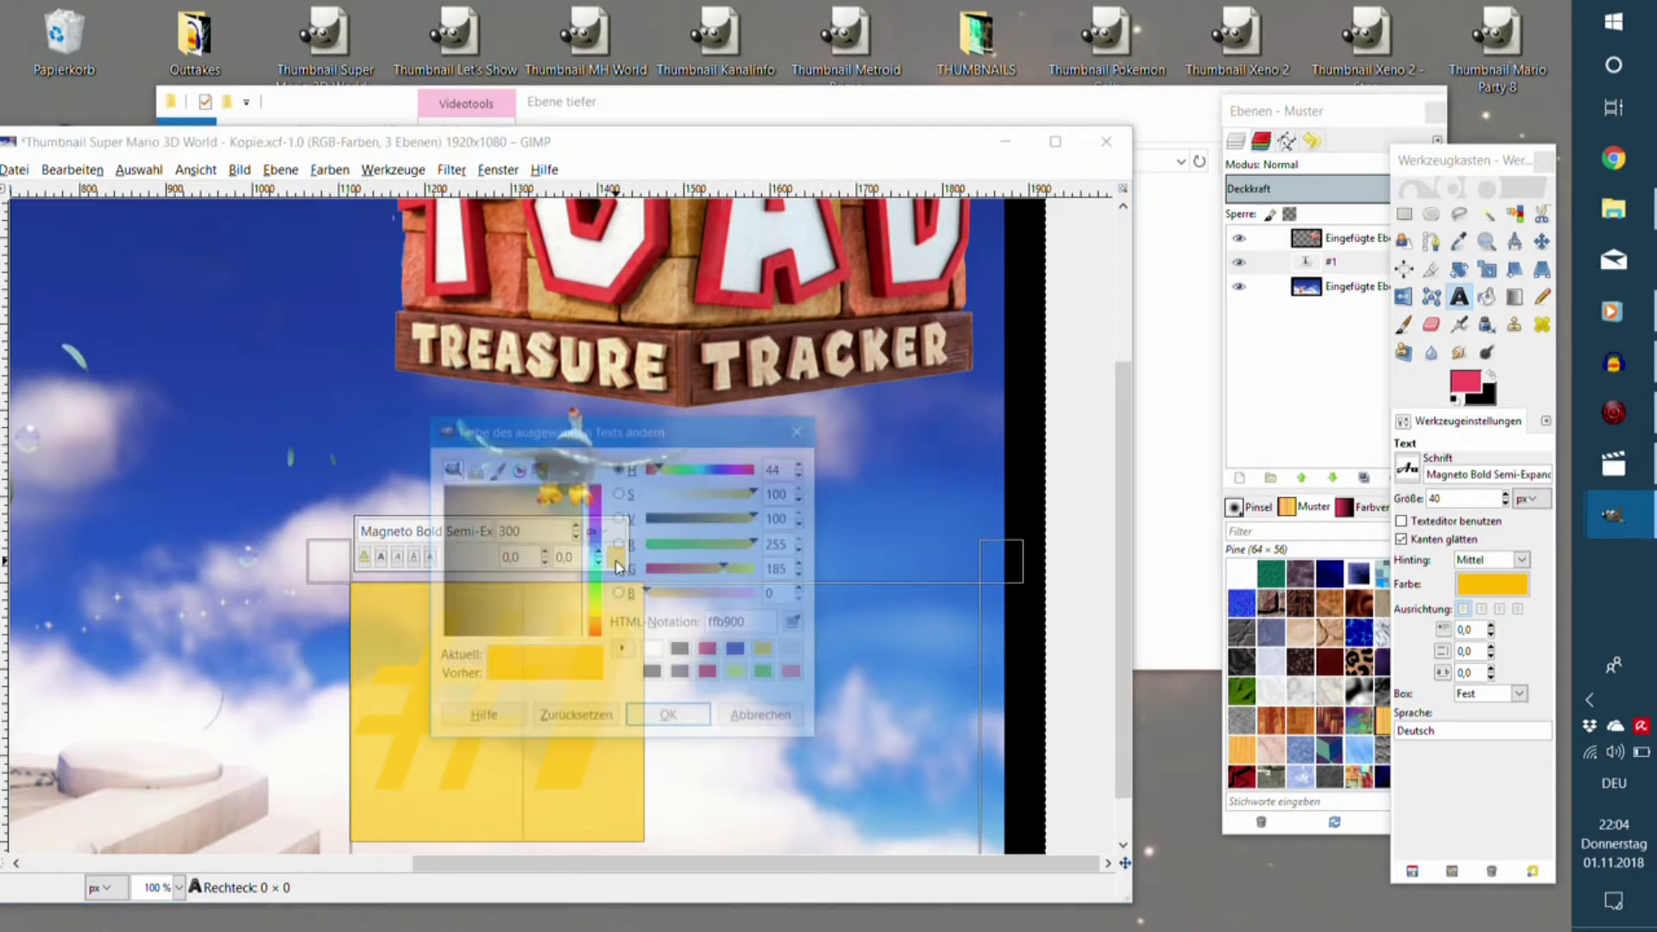
click(709, 651)
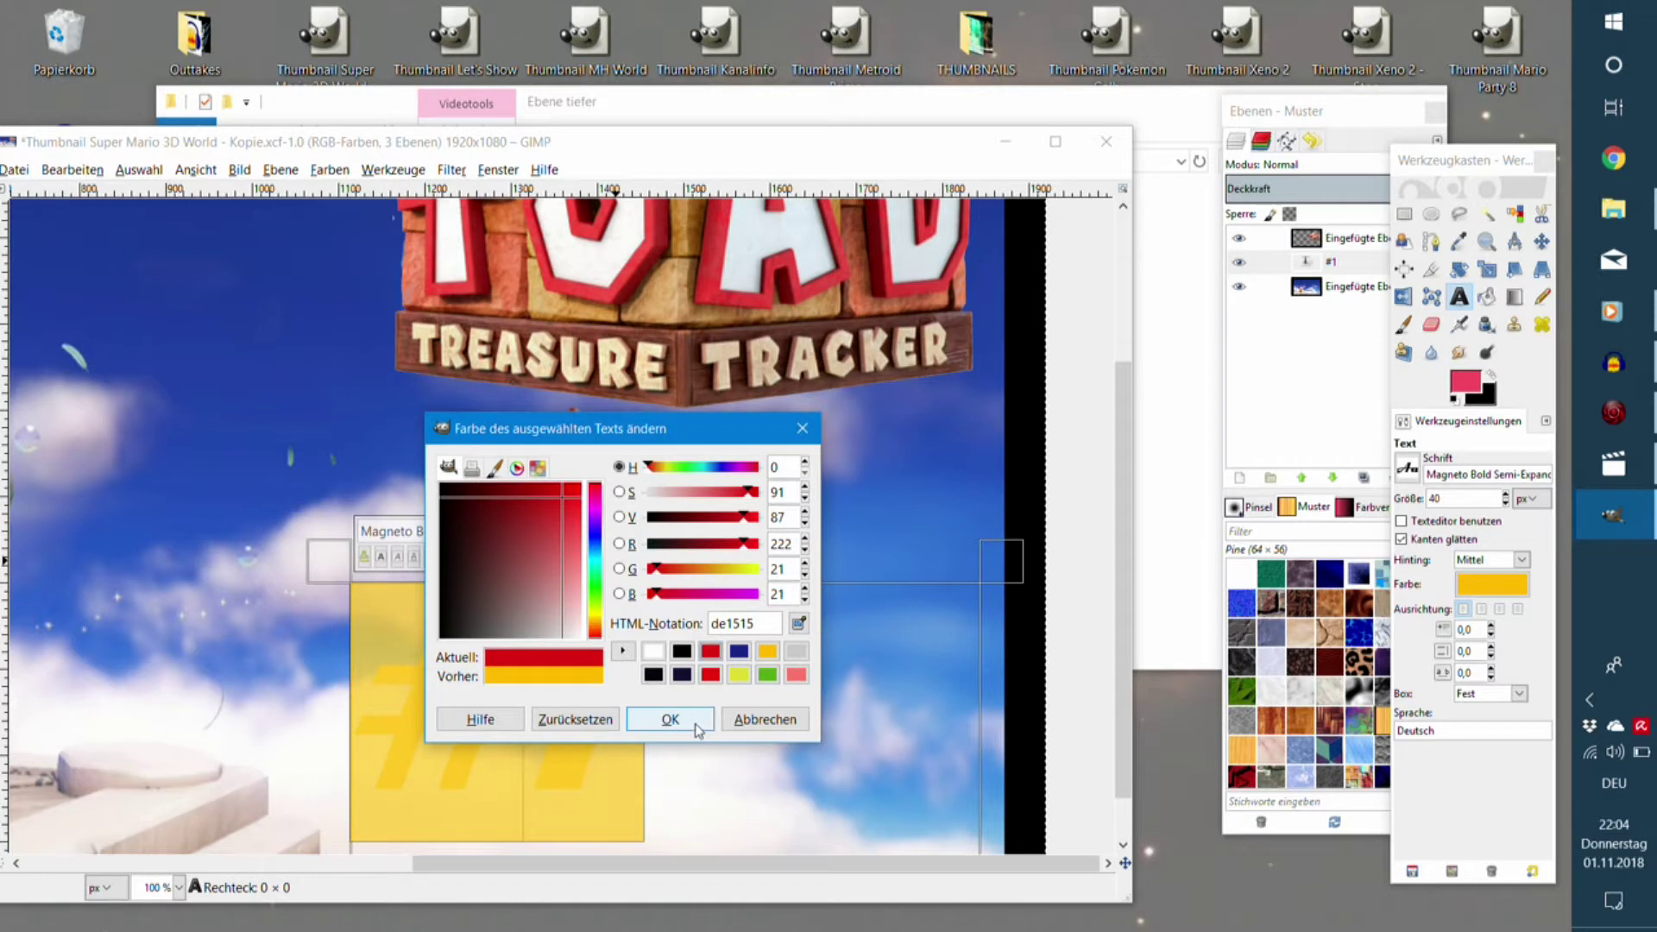
click(695, 719)
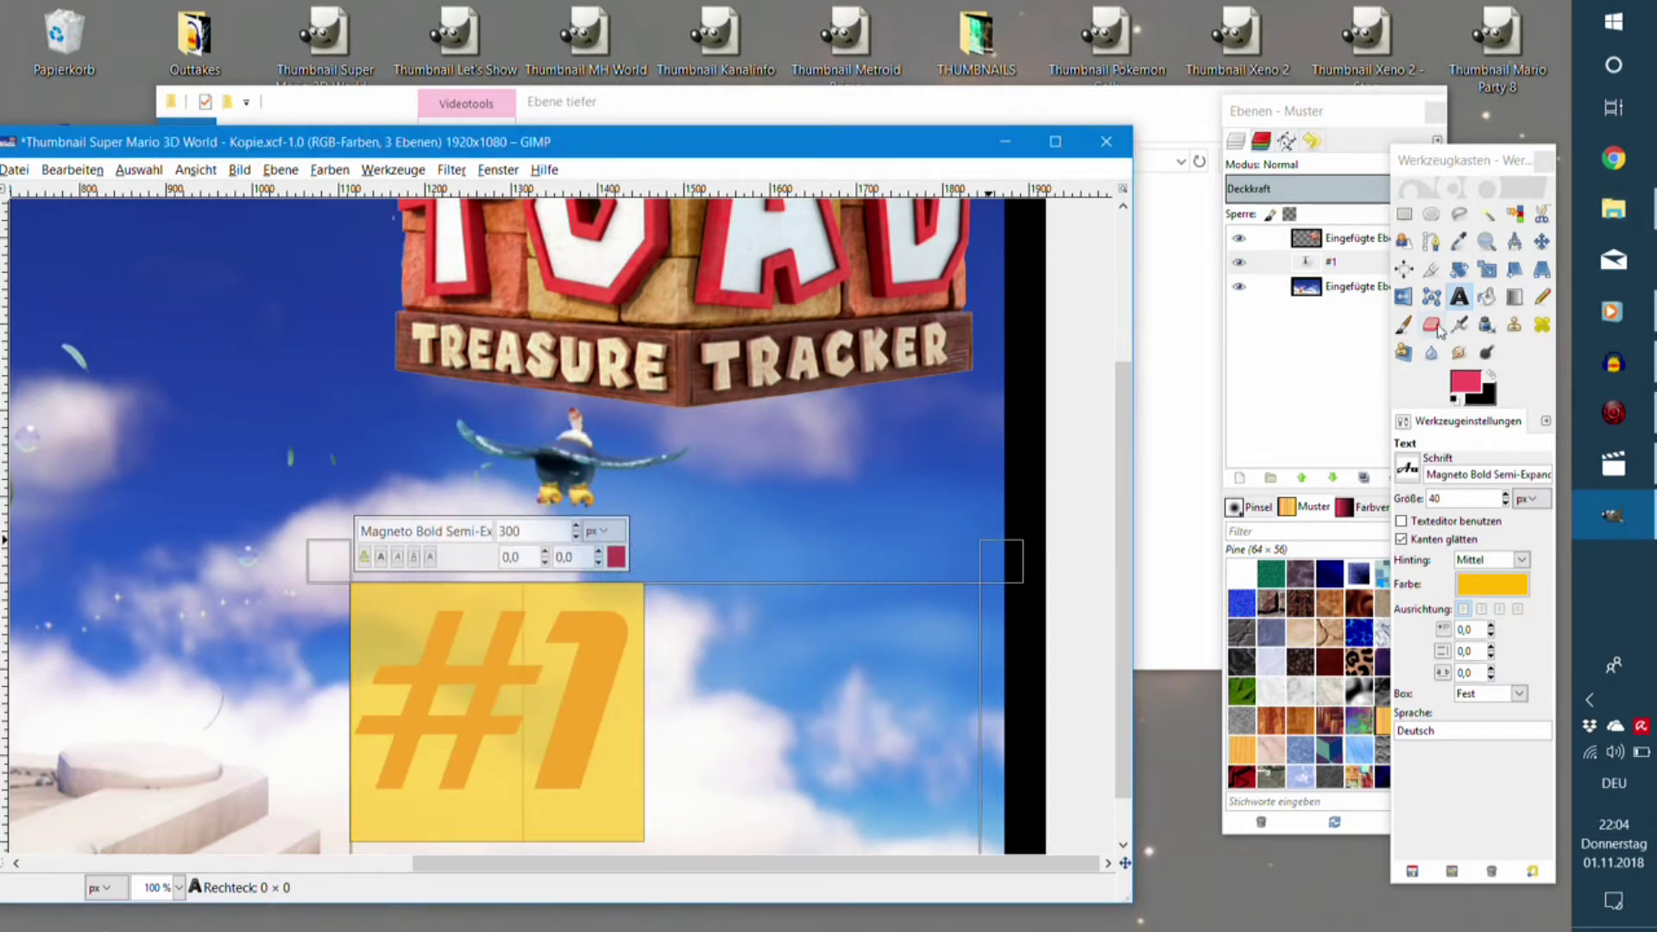
click(1364, 238)
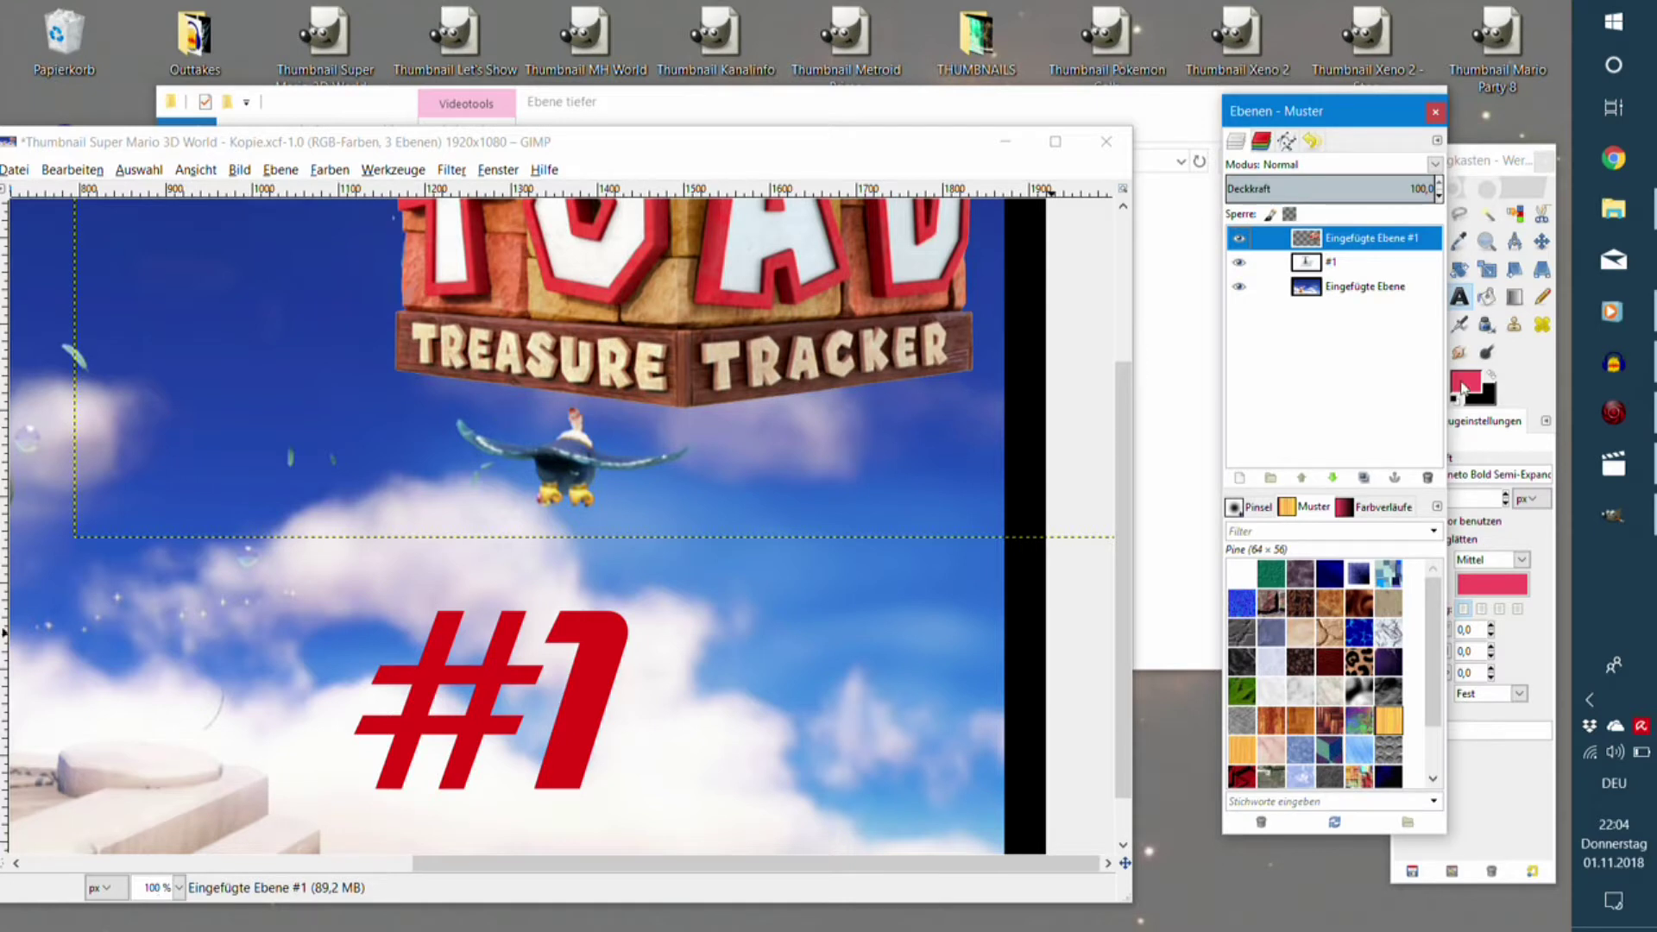
Accept the sampled foreground colour and recolour the #1 text pink-red (f64b63).
click(1465, 389)
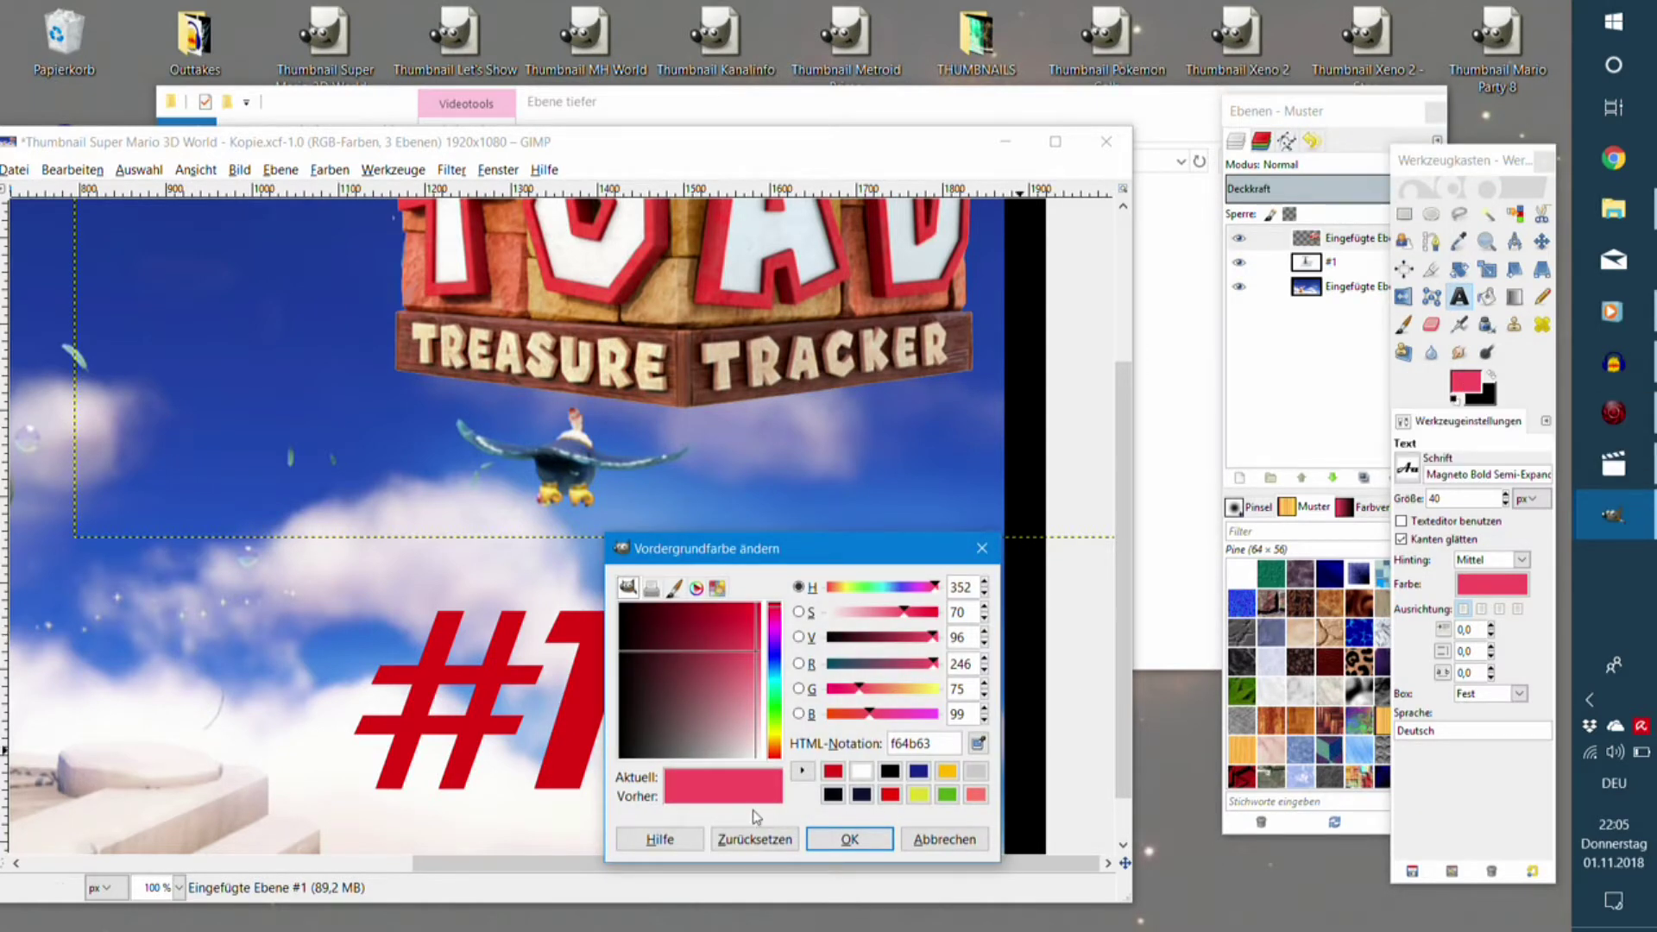
click(846, 839)
drag(646, 682, 367, 656)
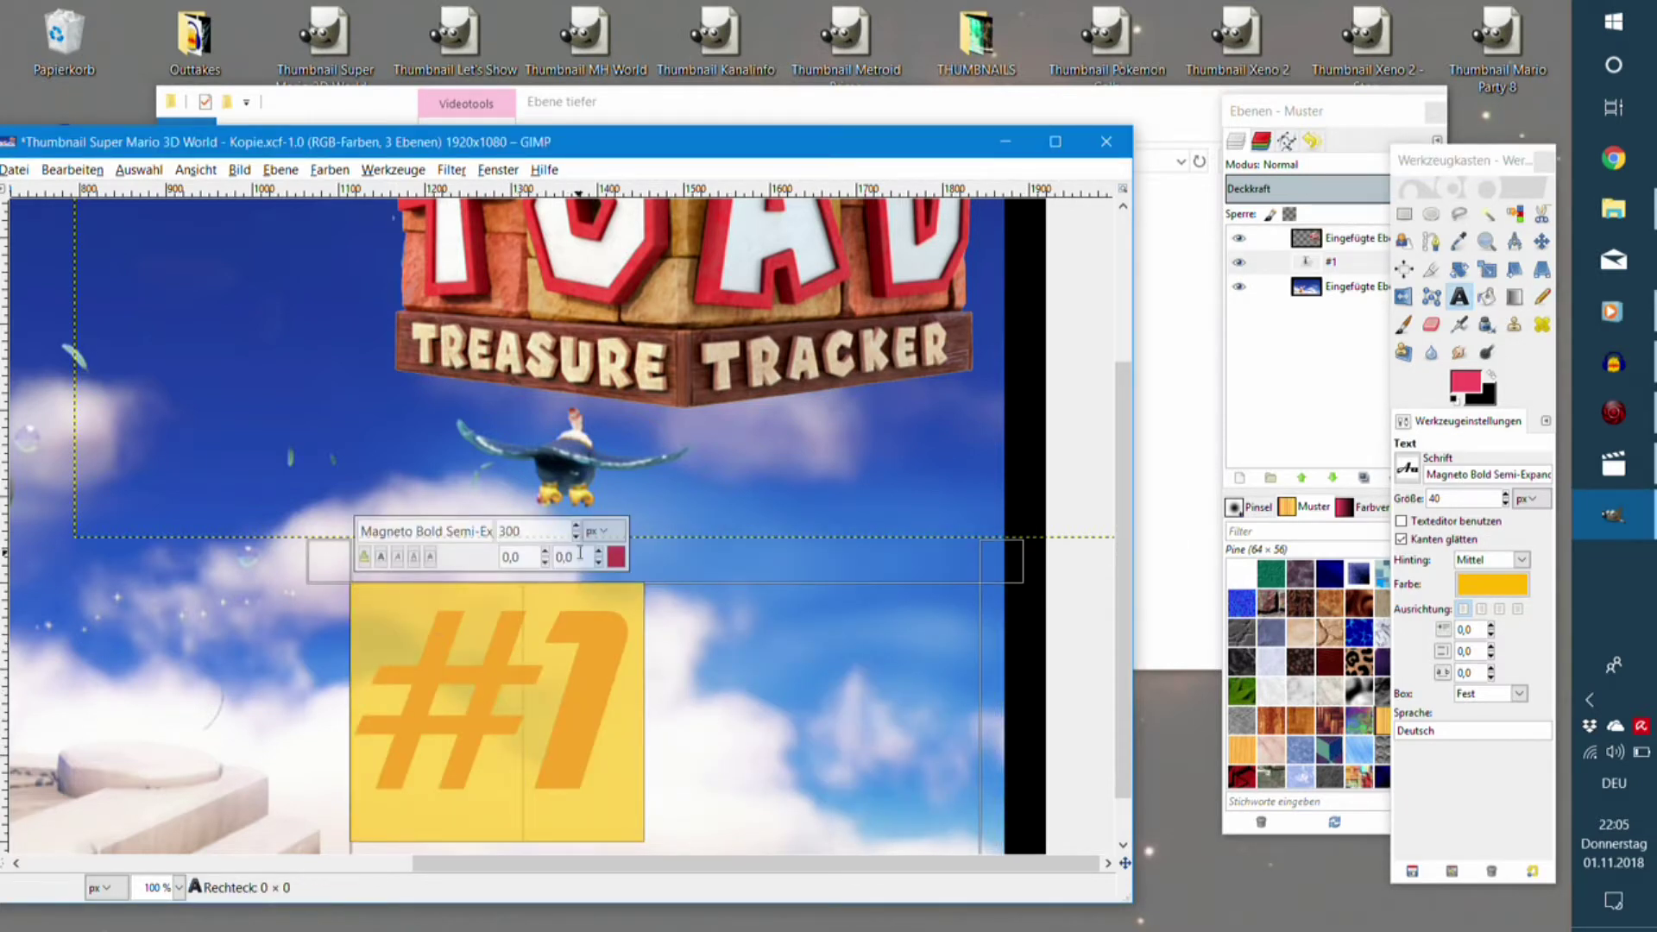
click(615, 557)
click(649, 643)
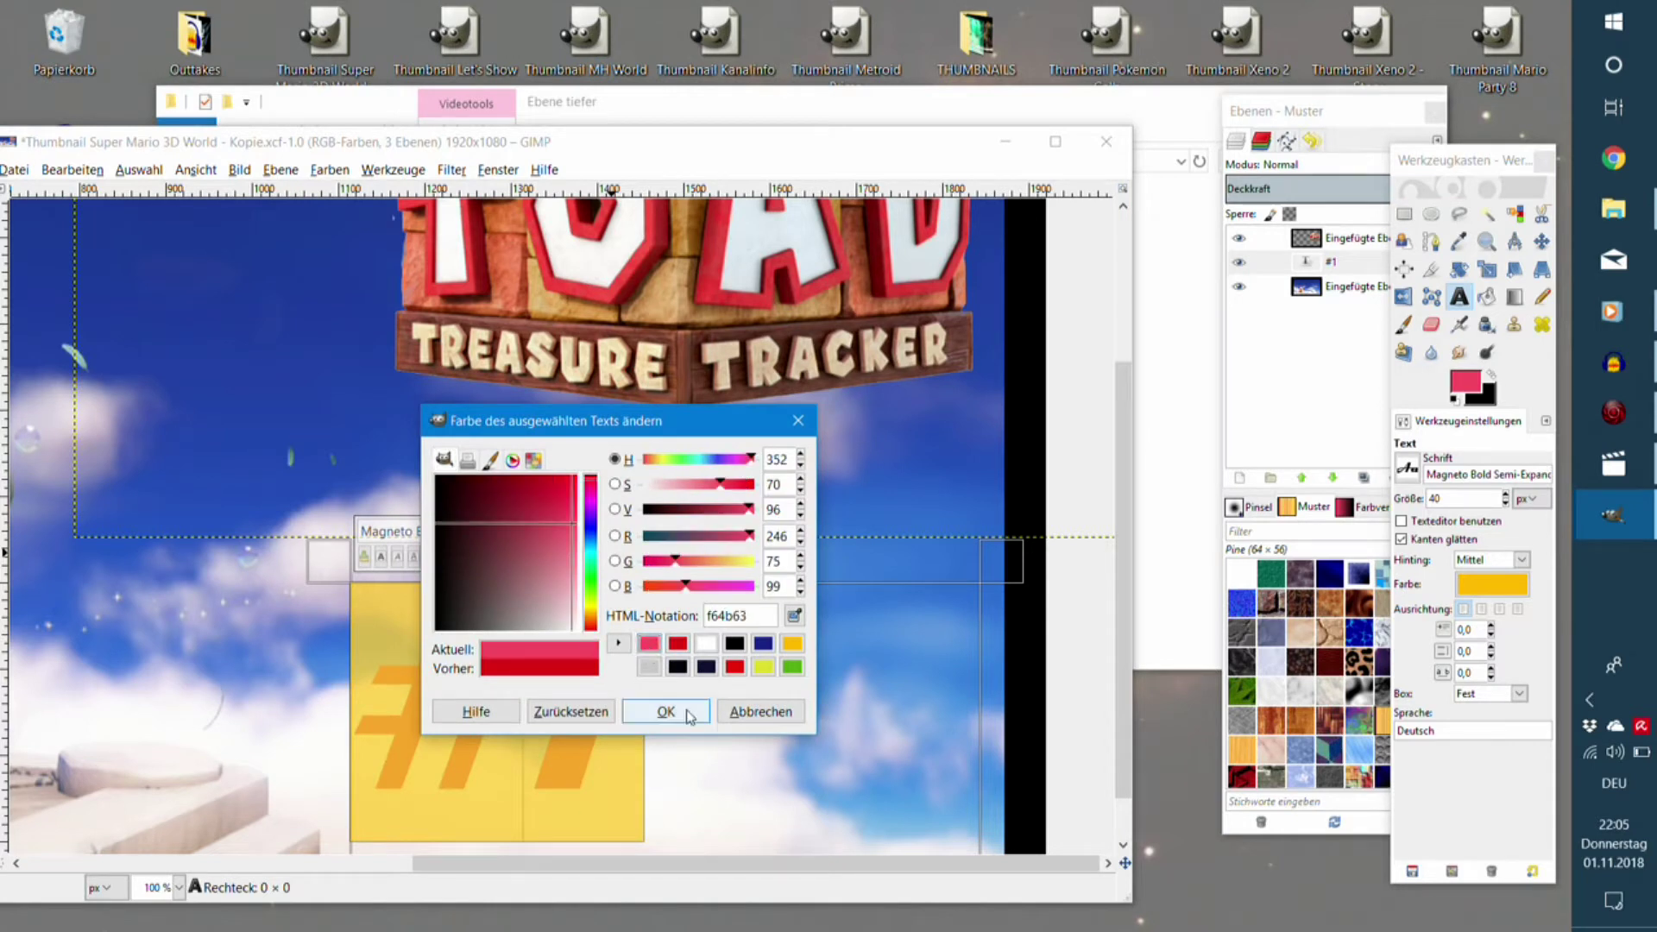
click(666, 712)
Zoom out to 66.7% to see the whole thumbnail and select the background layer.
click(177, 889)
click(154, 791)
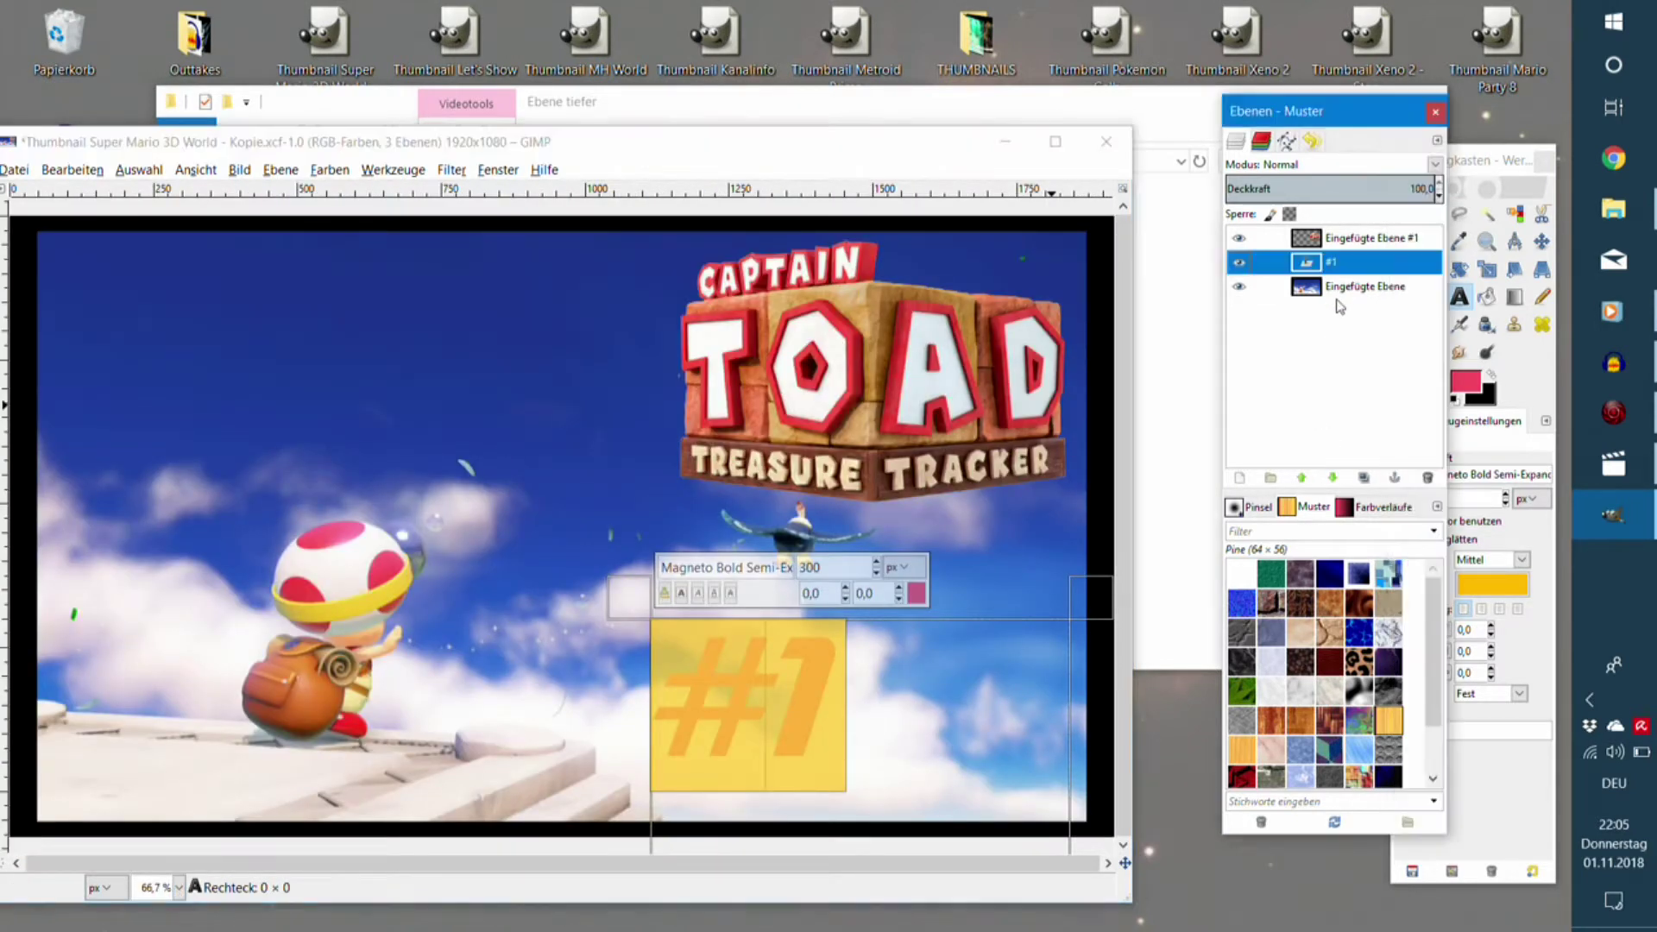
click(1343, 281)
click(1540, 242)
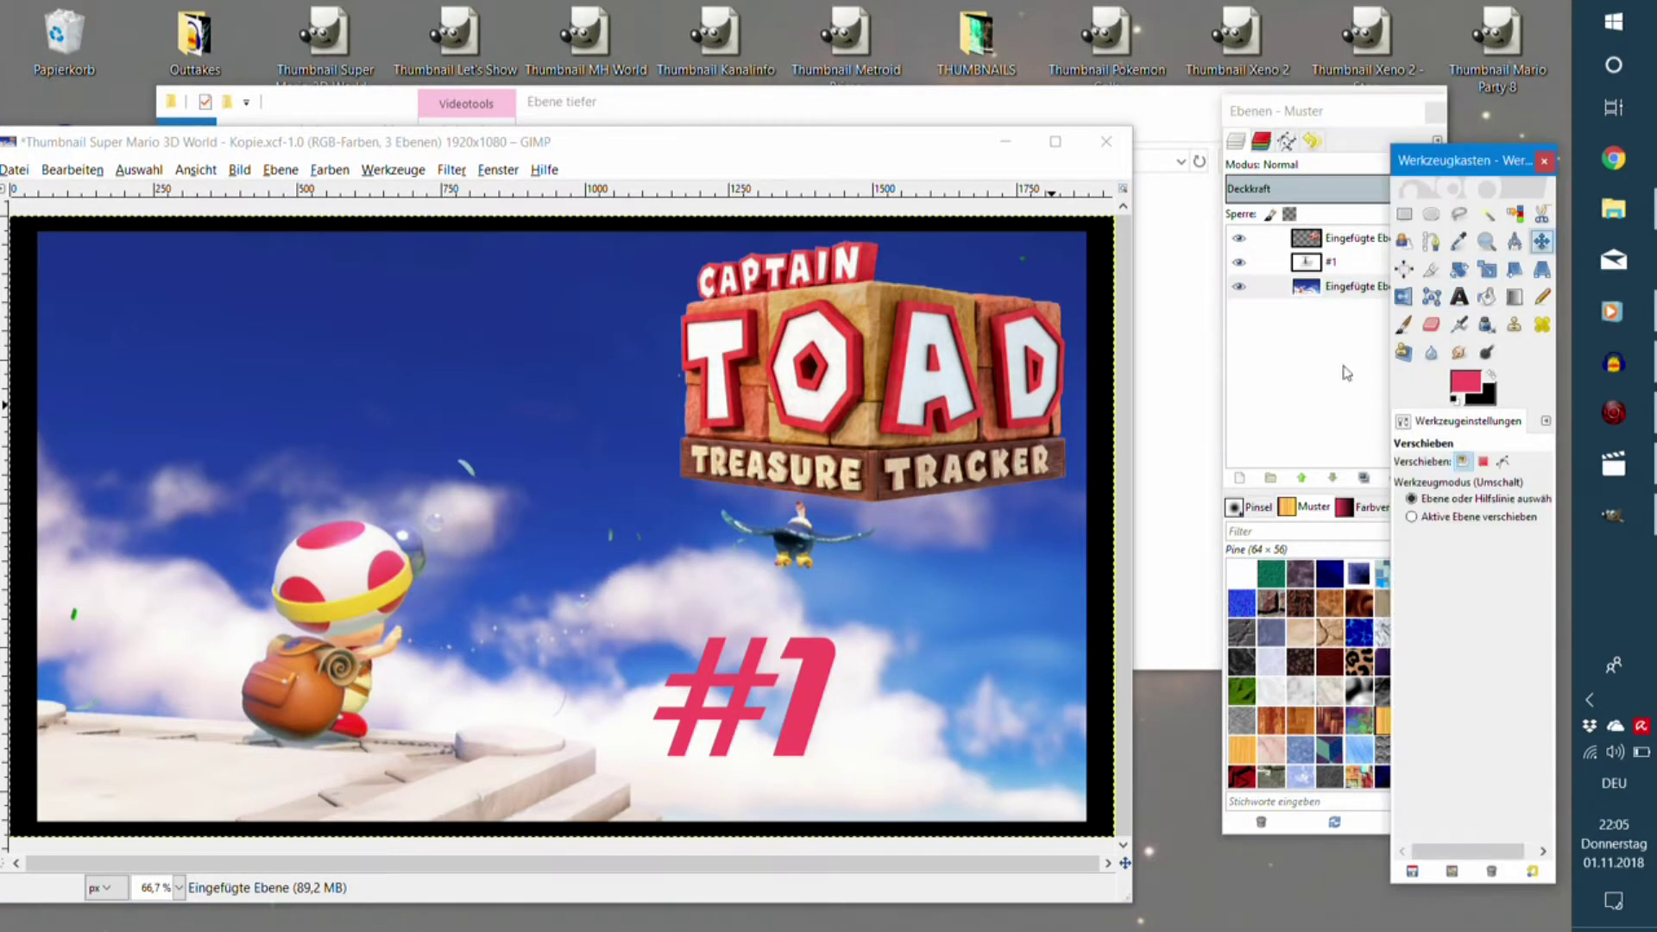
Position the #1 under the logo, then drag Captain_Naldo.png from File Explorer onto the canvas.
drag(820, 690, 1032, 568)
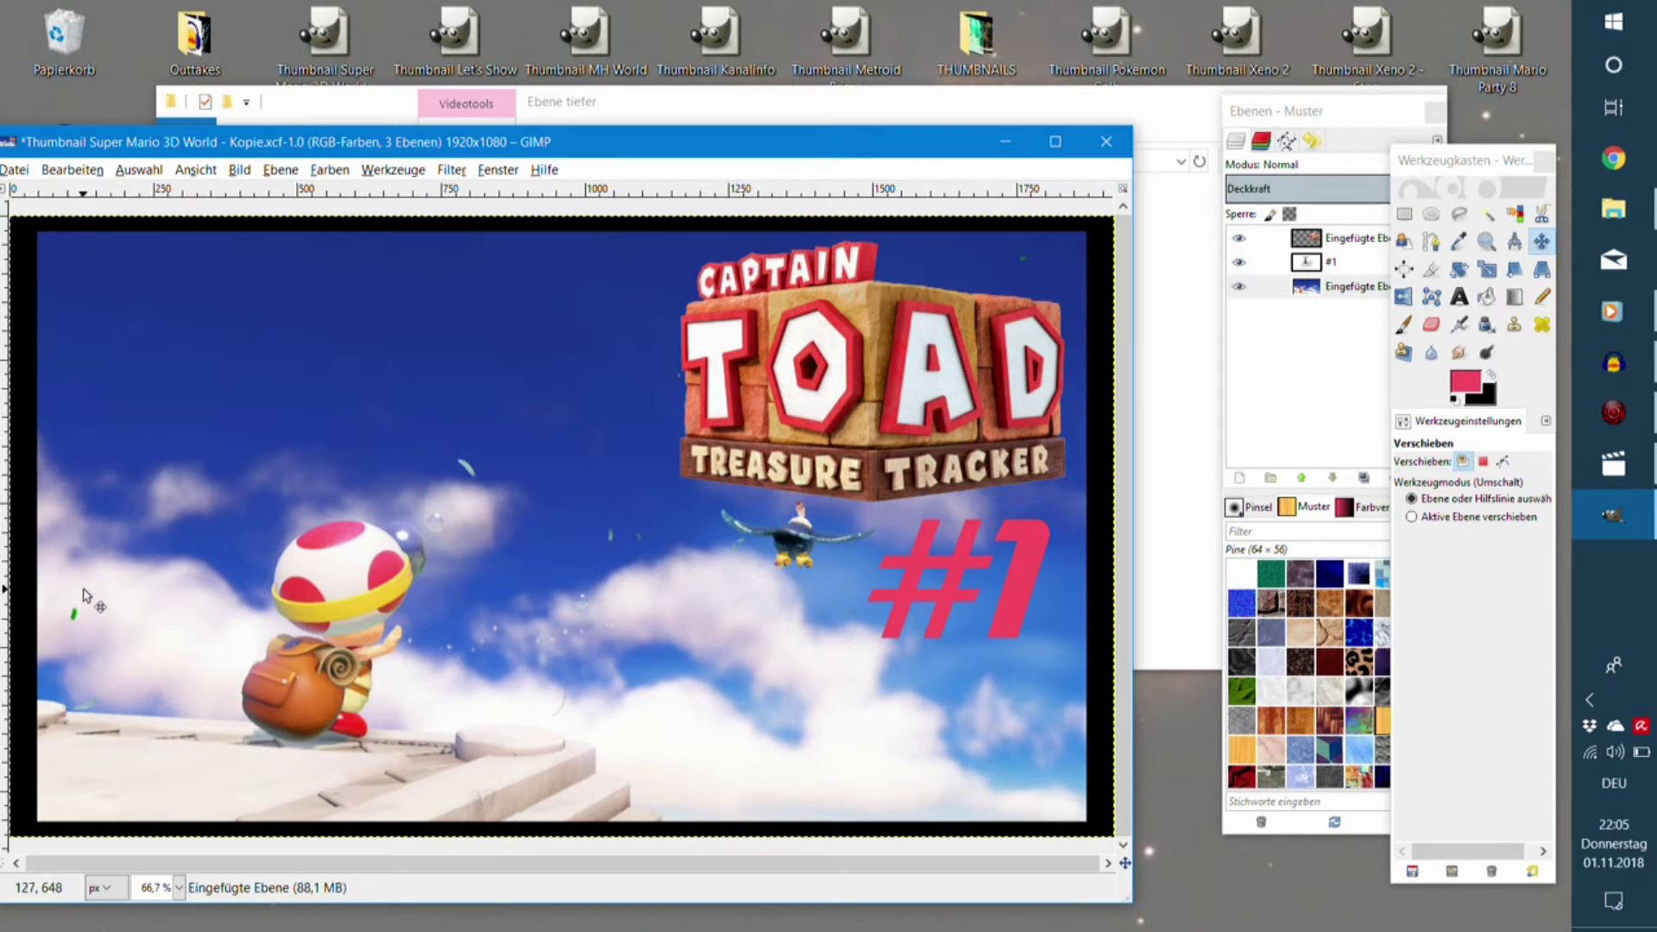
drag(435, 150, 526, 116)
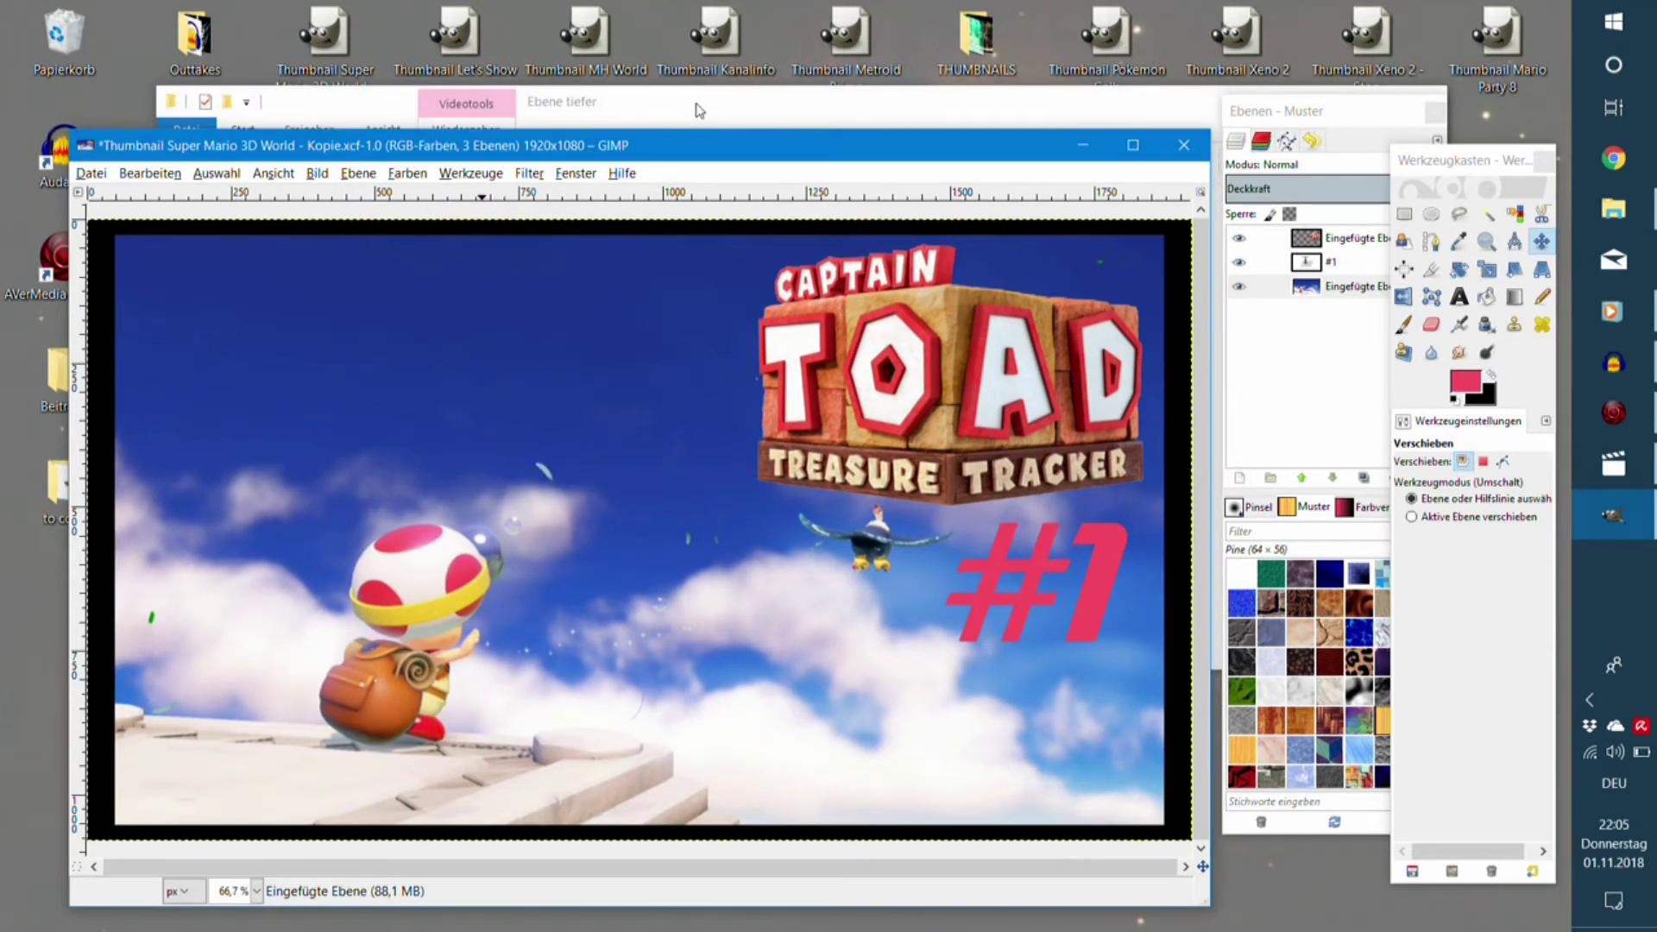
click(699, 110)
click(378, 239)
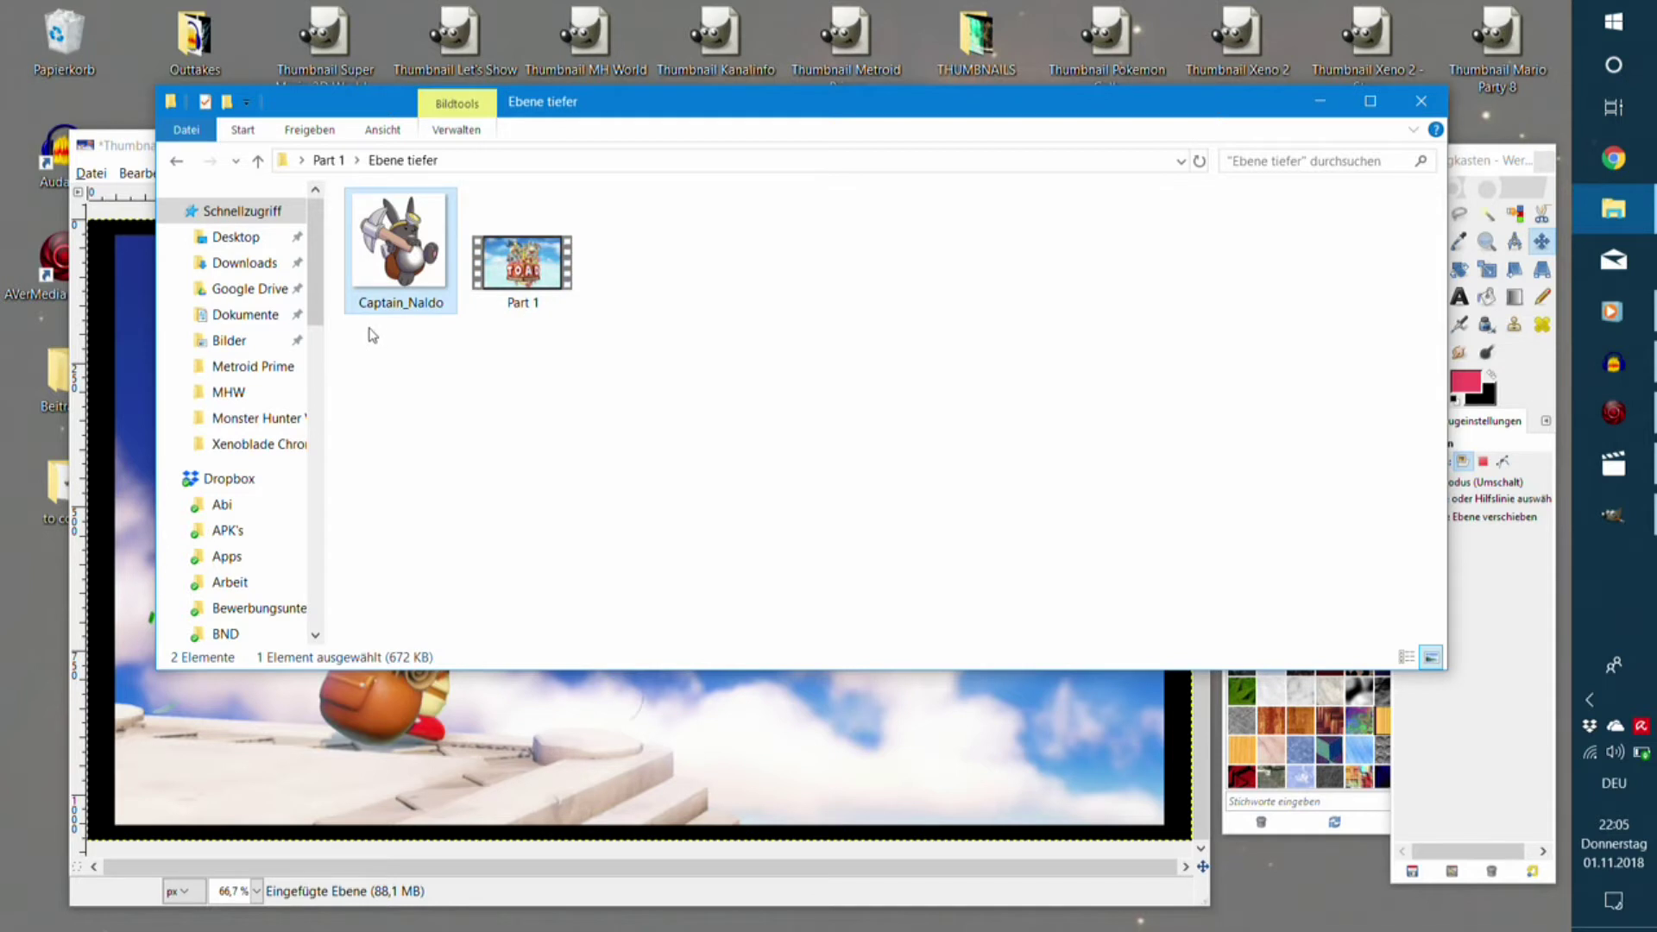
drag(410, 233, 619, 747)
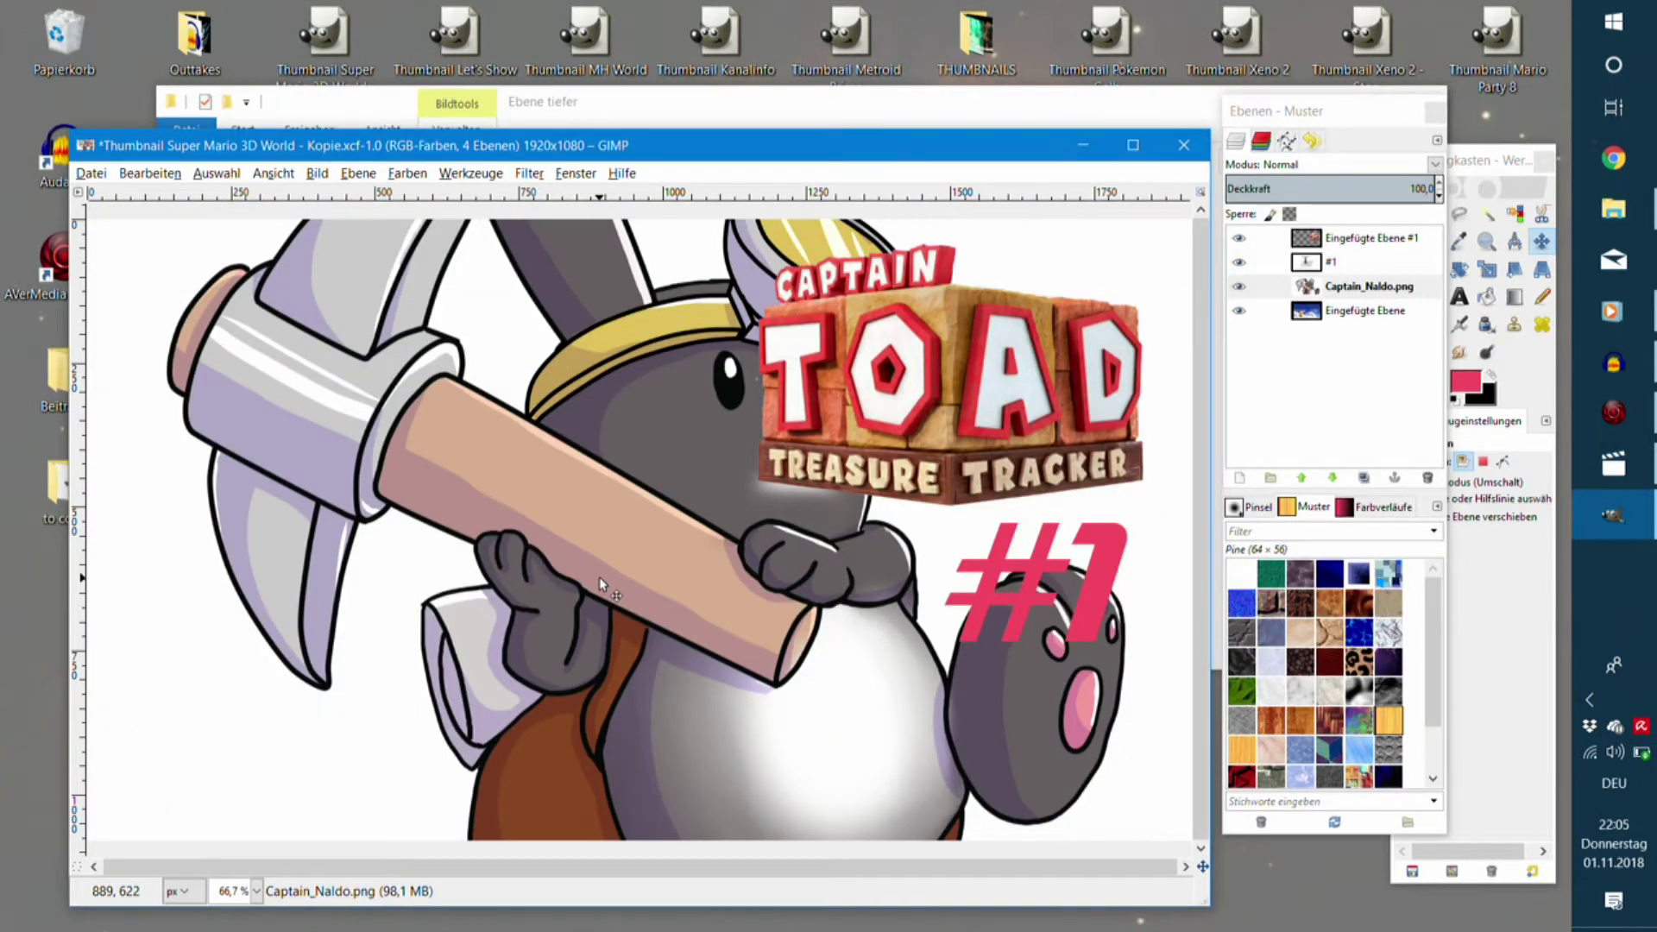
Scale the Captain_Naldo layer down to 742×742 px with the Scale tool.
key(shift+s)
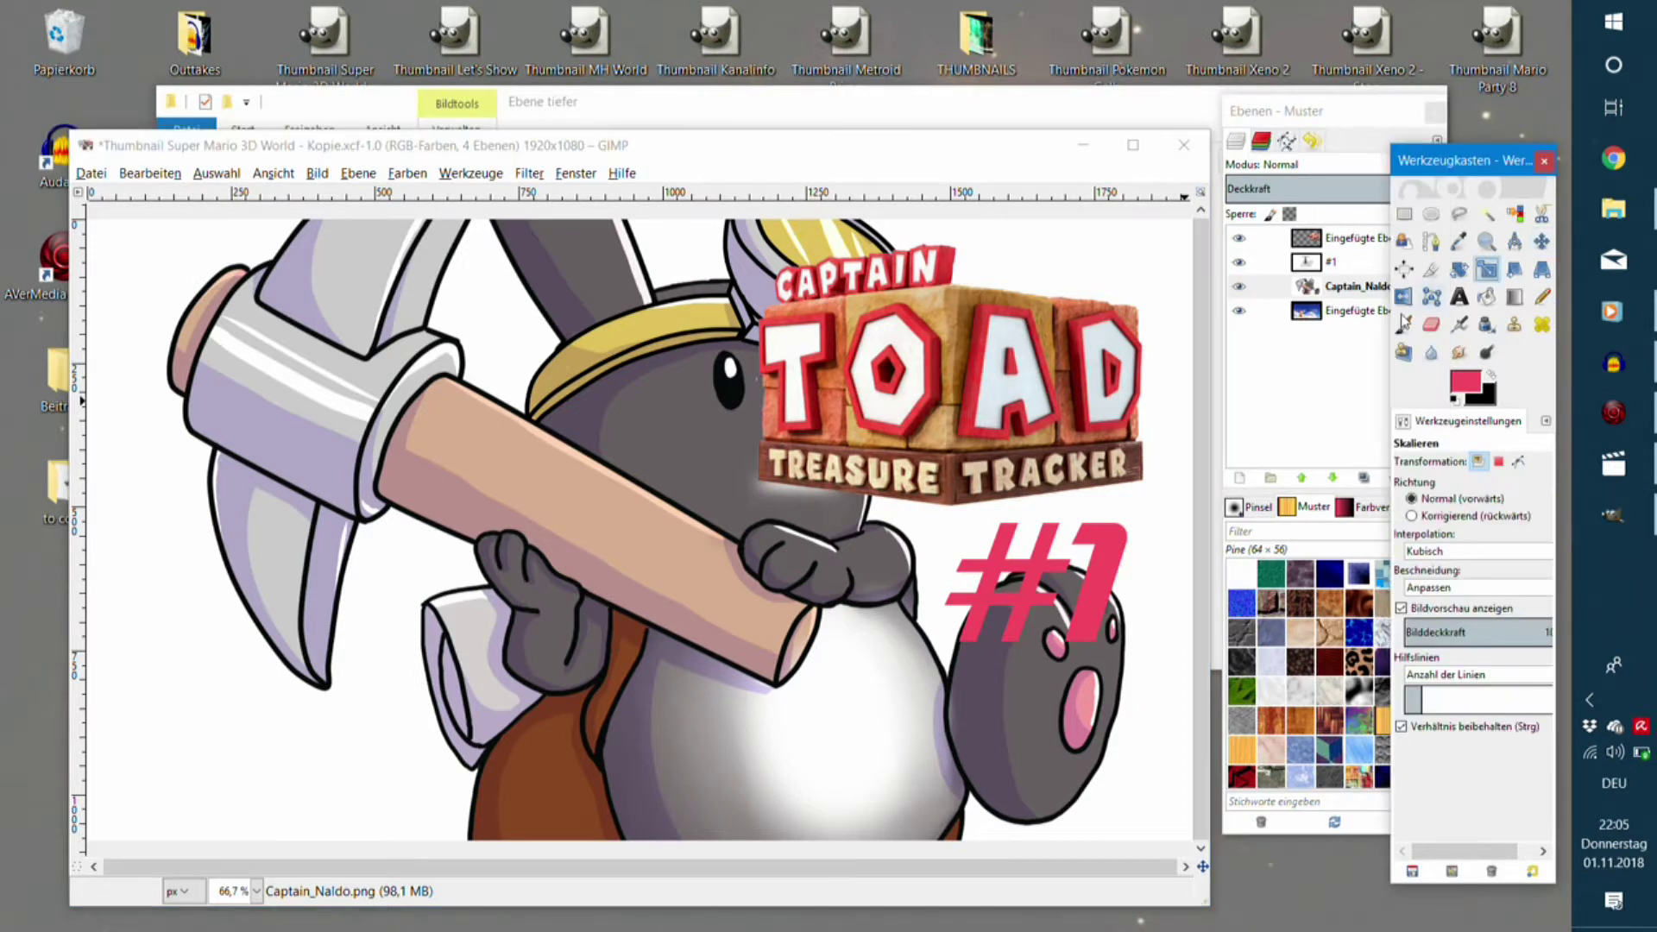
click(635, 609)
mouse_move(414, 416)
mouse_down()
mouse_move(855, 690)
mouse_move(610, 513)
mouse_up()
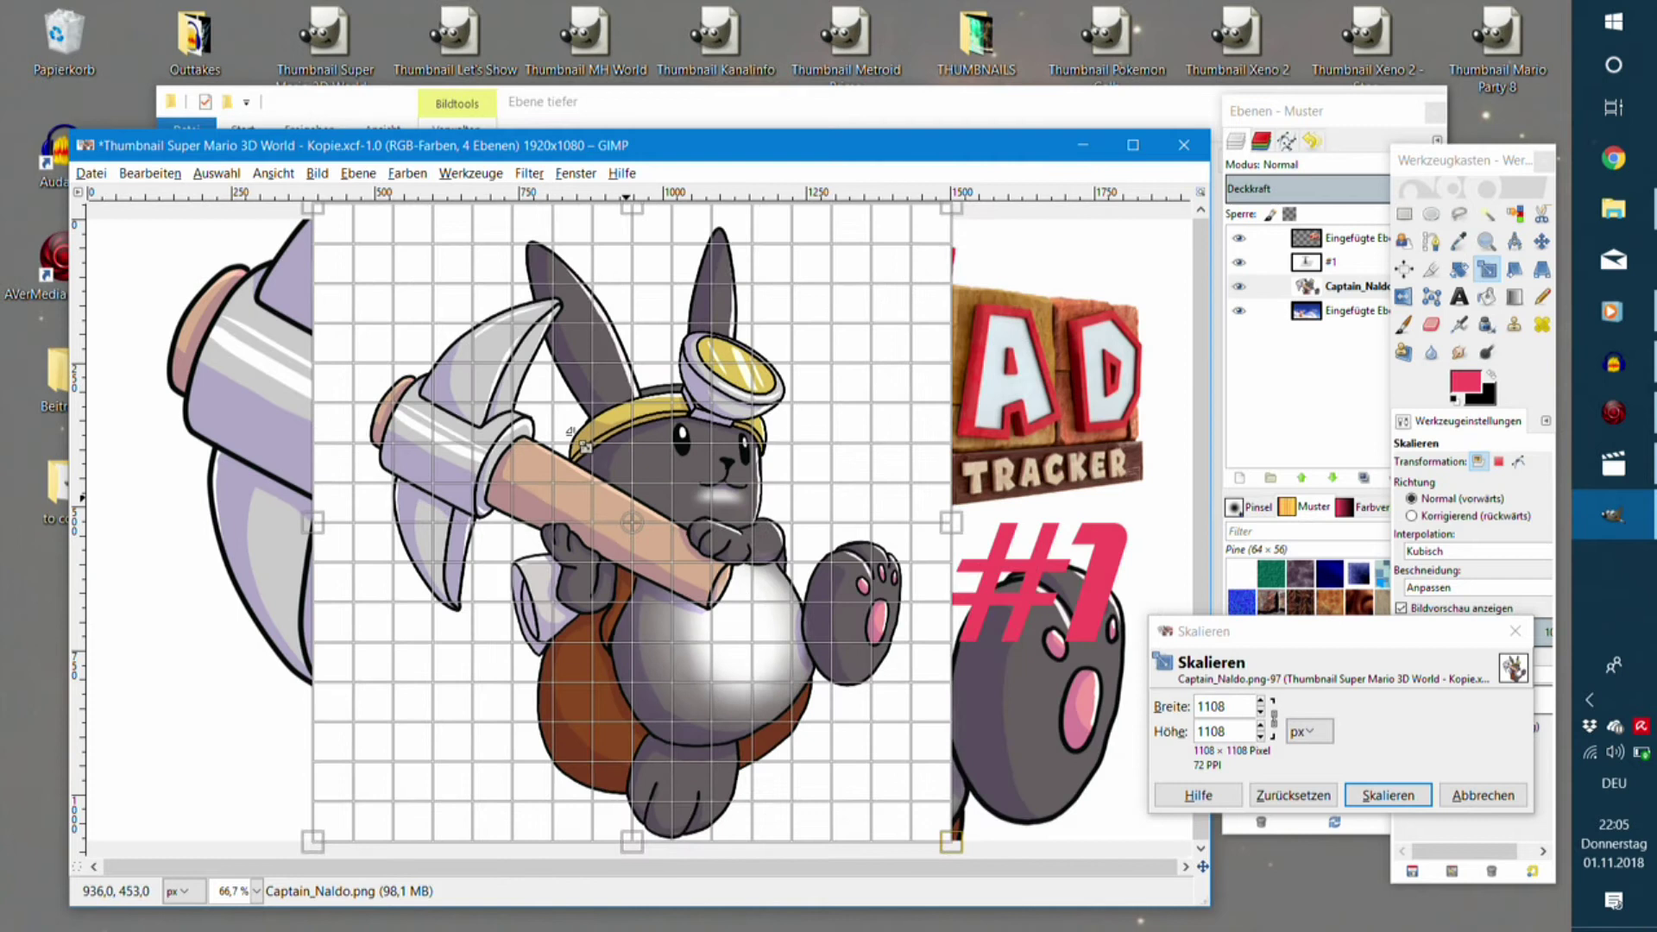
click(1388, 794)
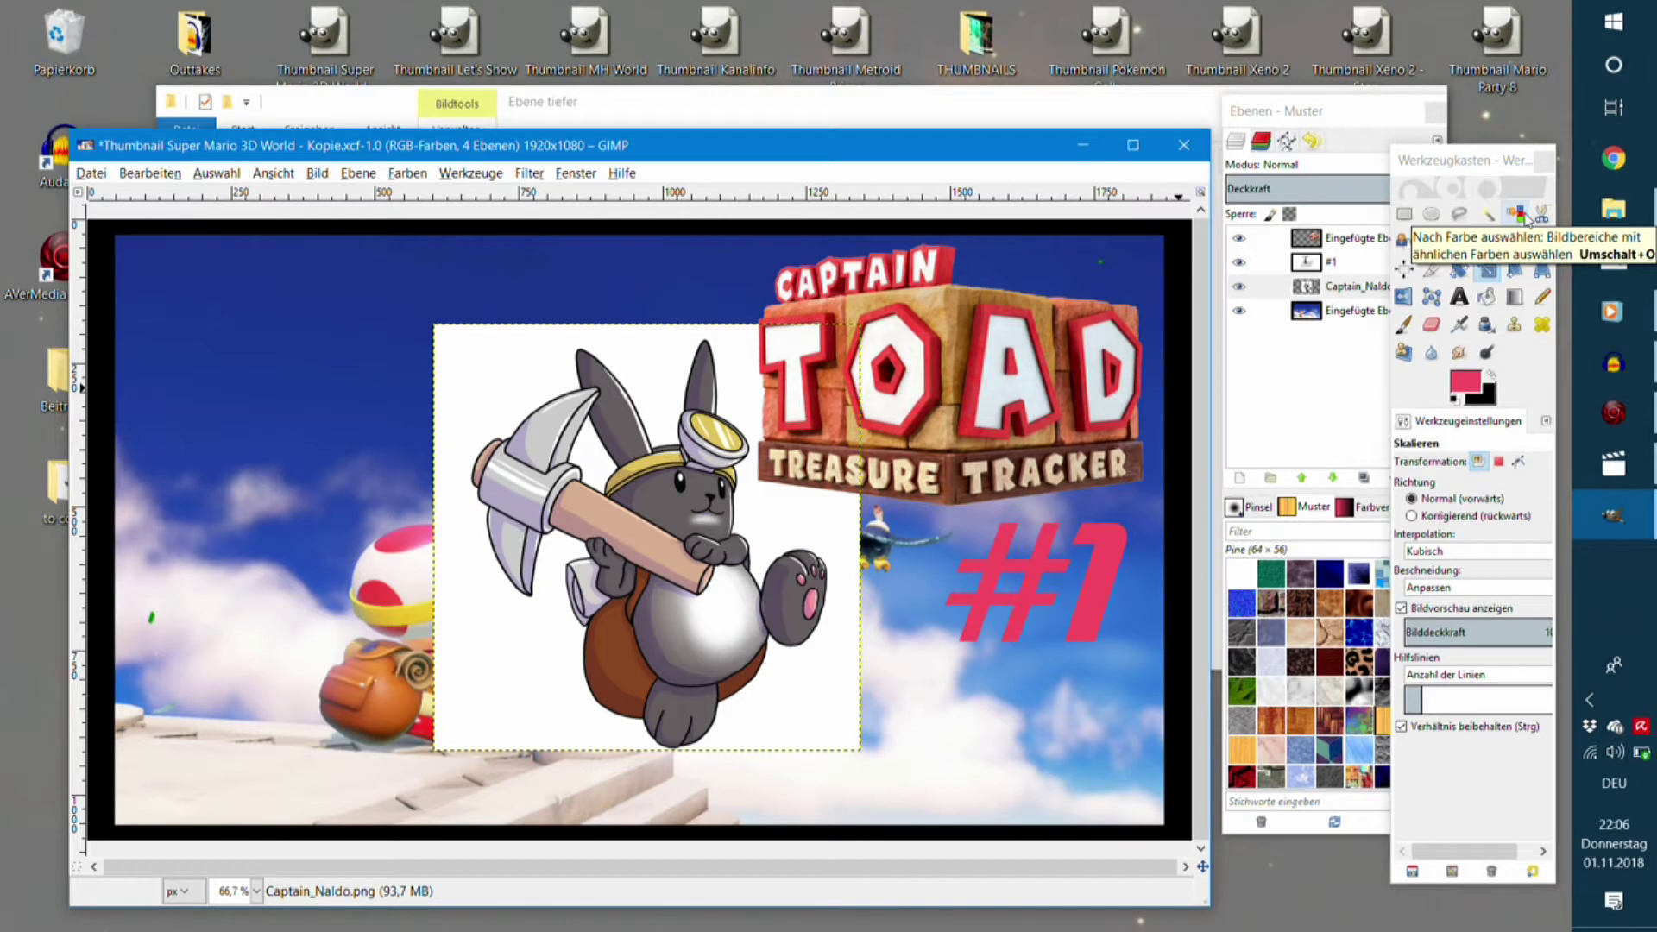
Fuzzy-select the white background areas around the Naldo character.
click(1486, 214)
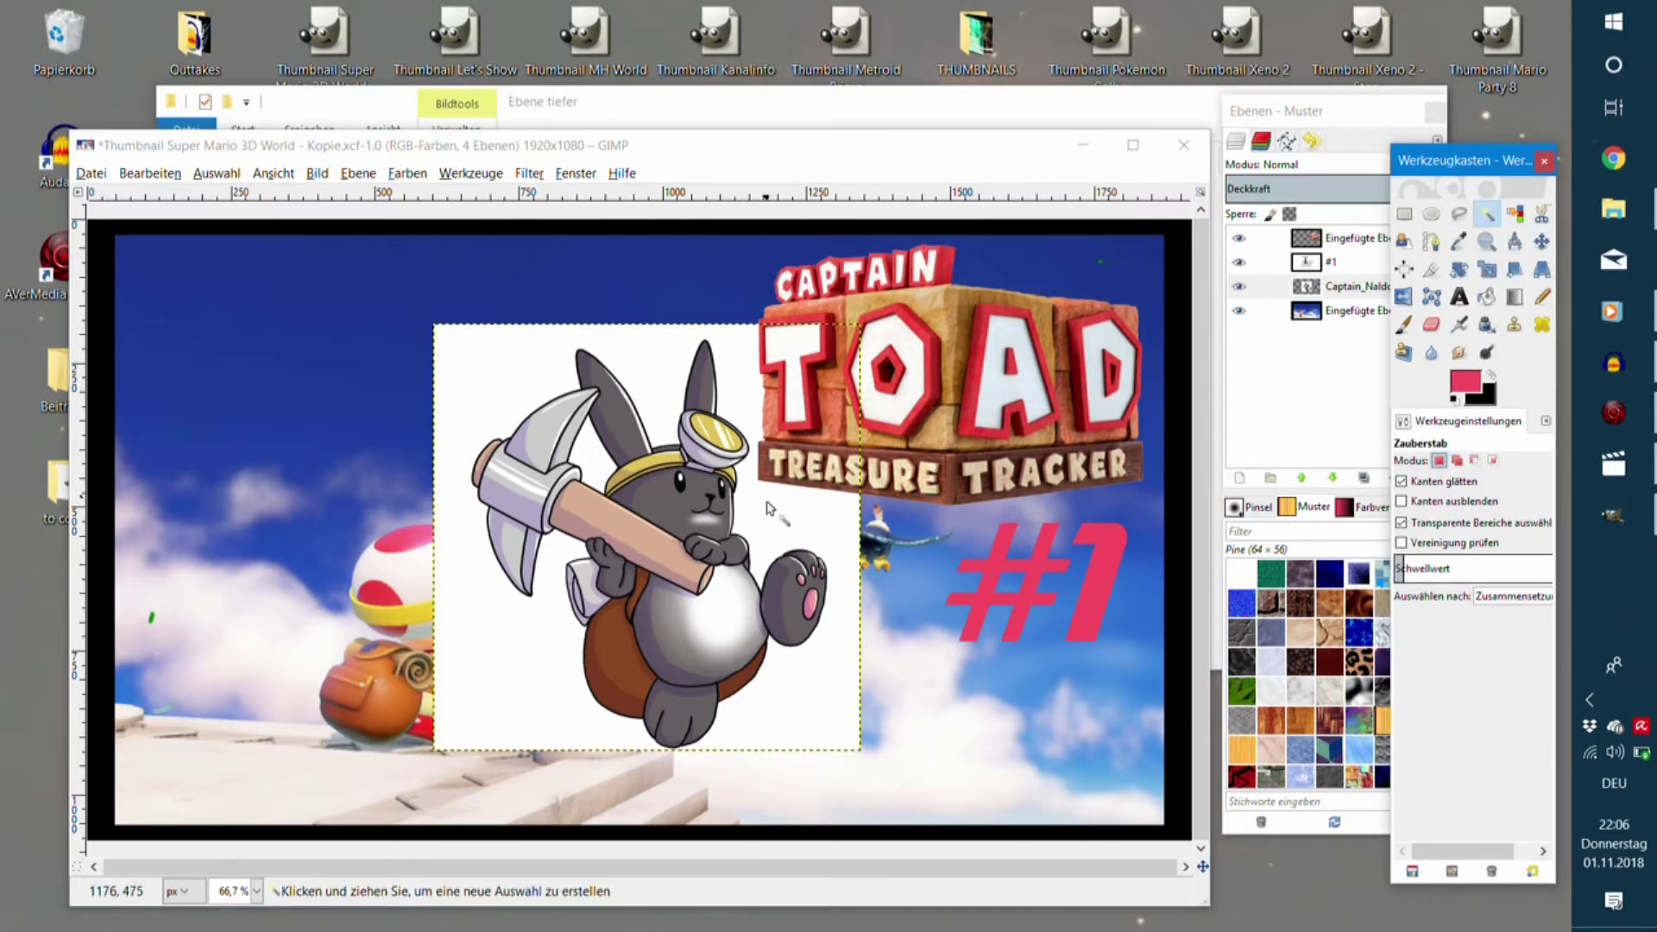
click(785, 524)
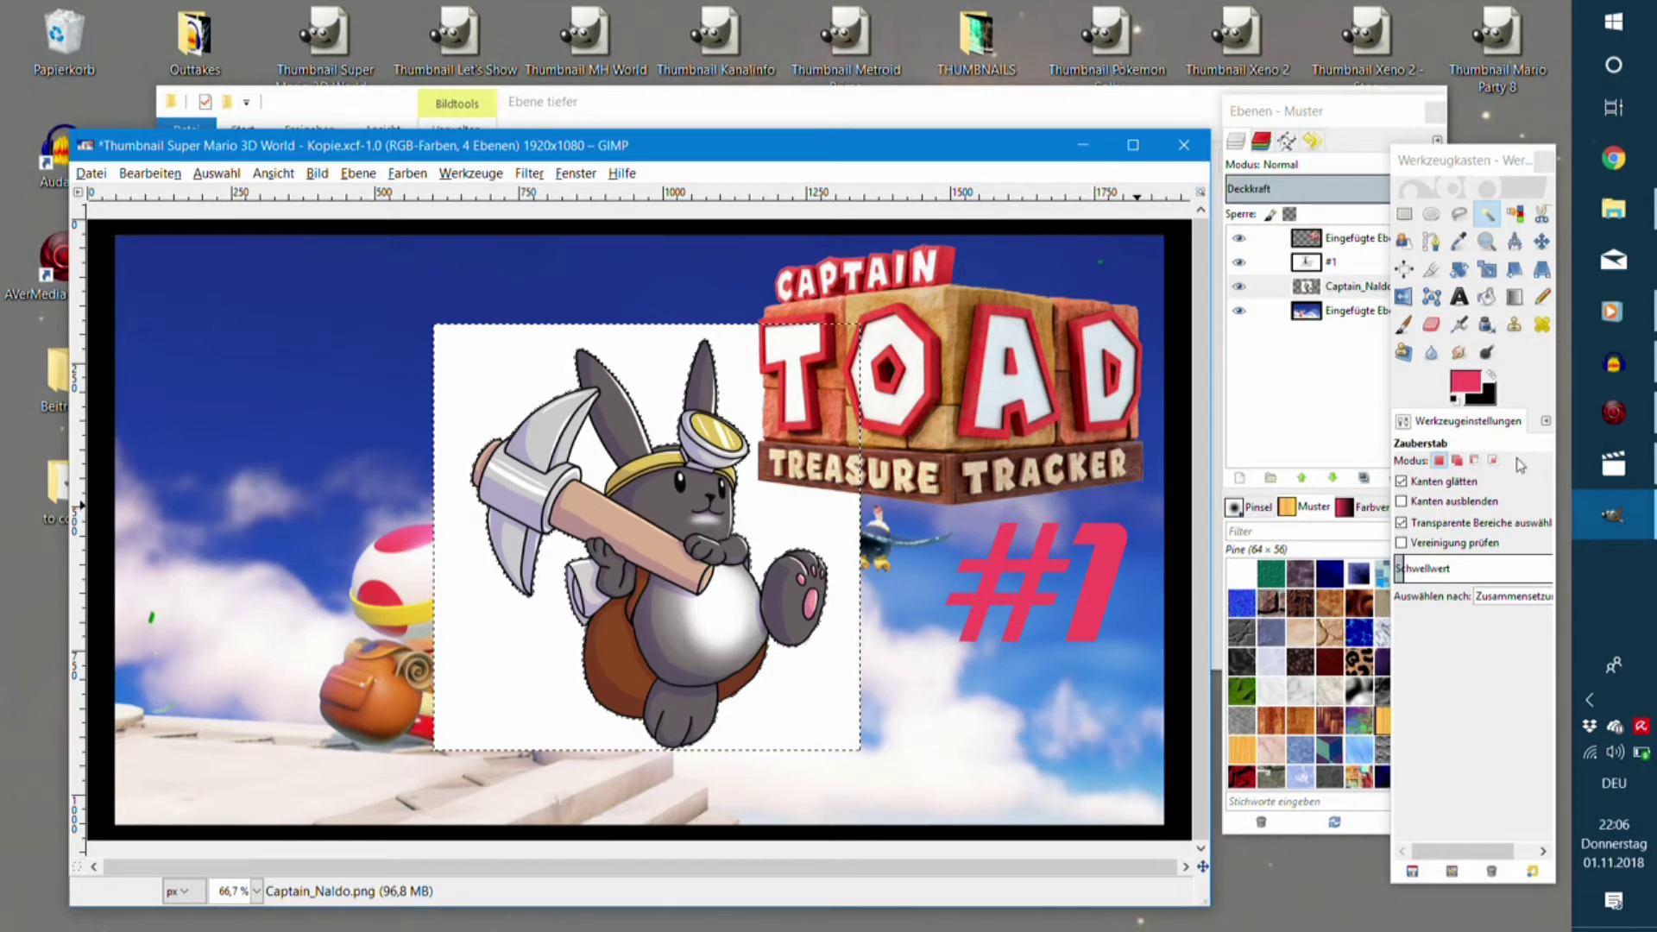
click(1457, 462)
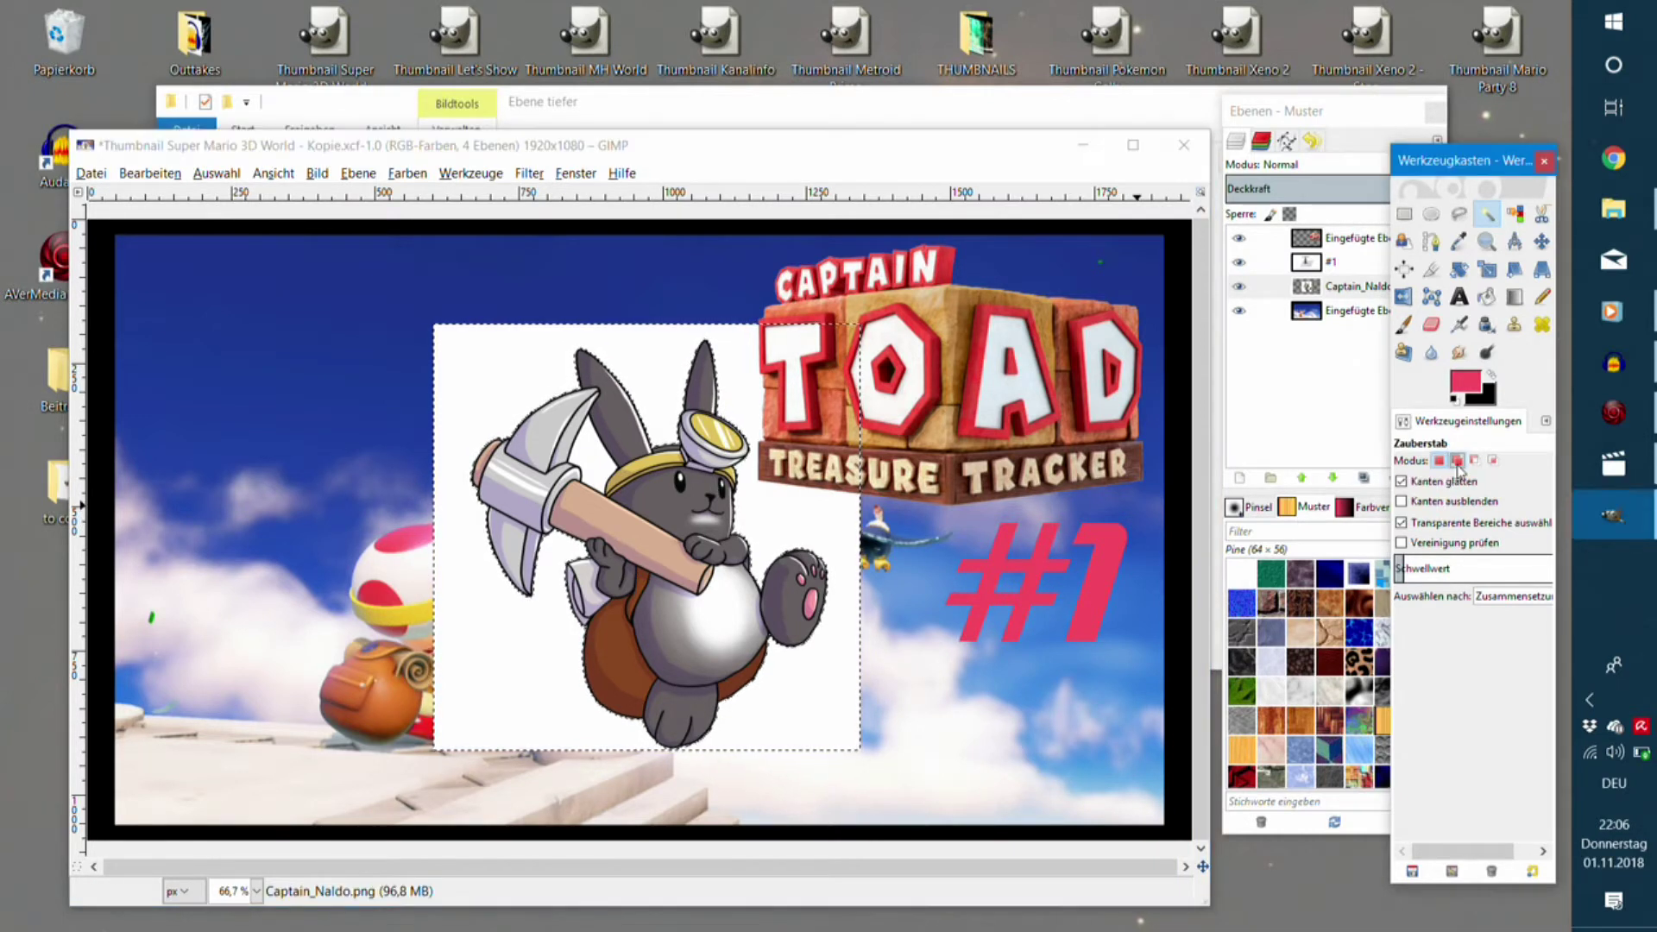
click(590, 458)
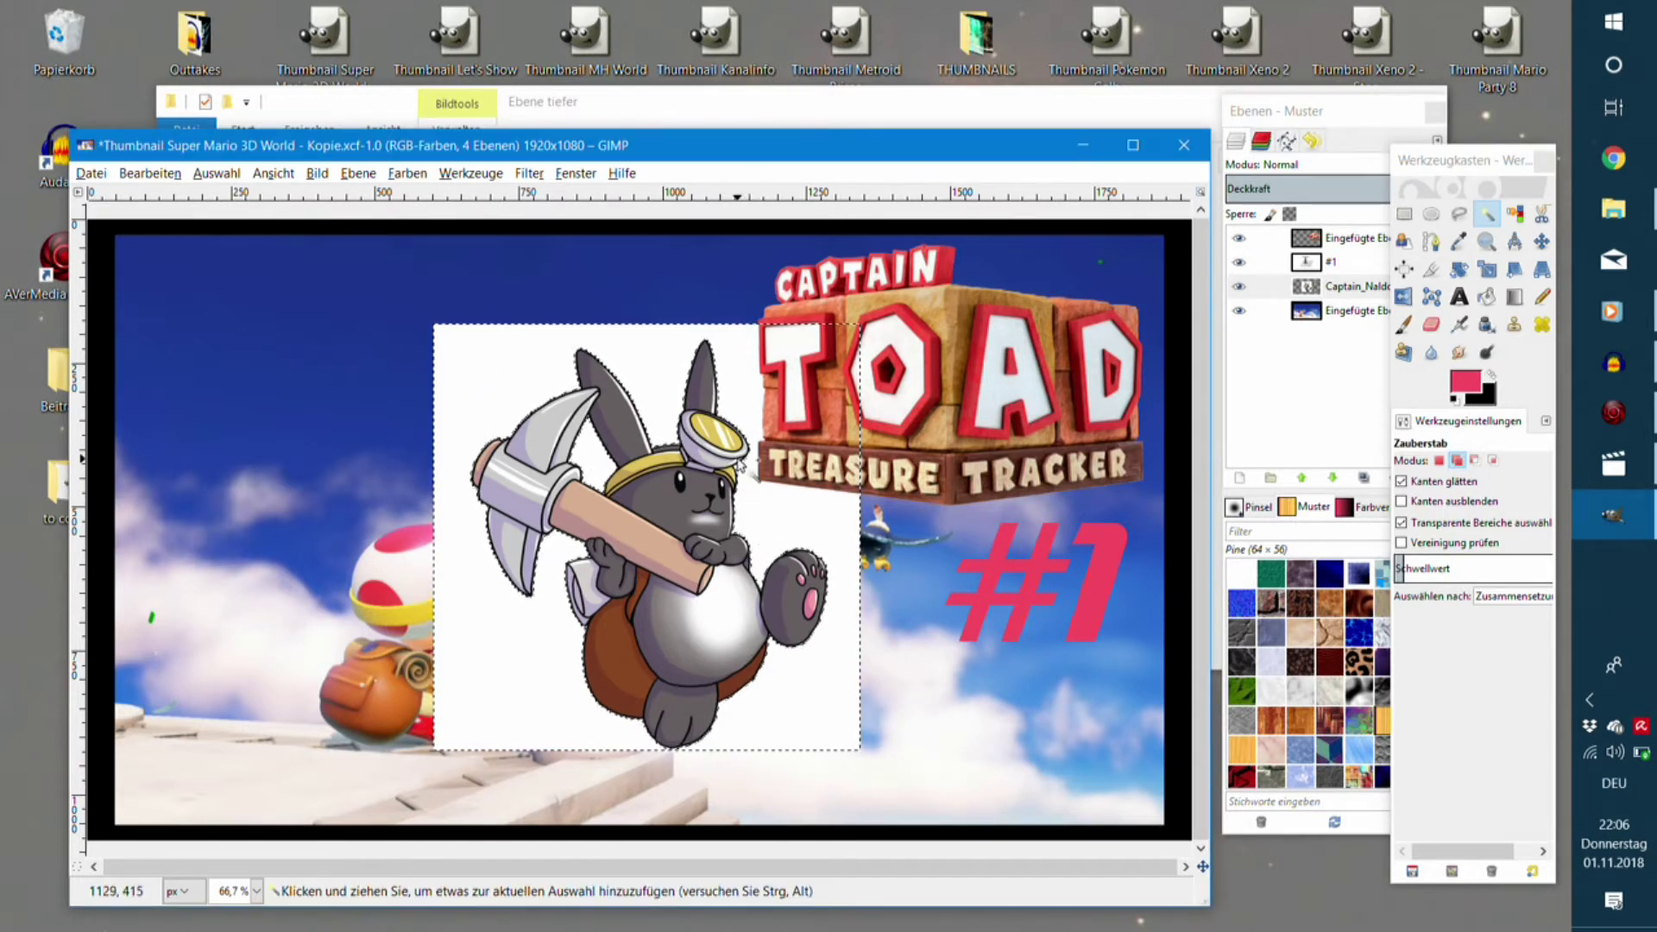
Turn the selected white areas transparent with Farbe zu Transparenz, then clear the selection.
click(406, 173)
click(484, 647)
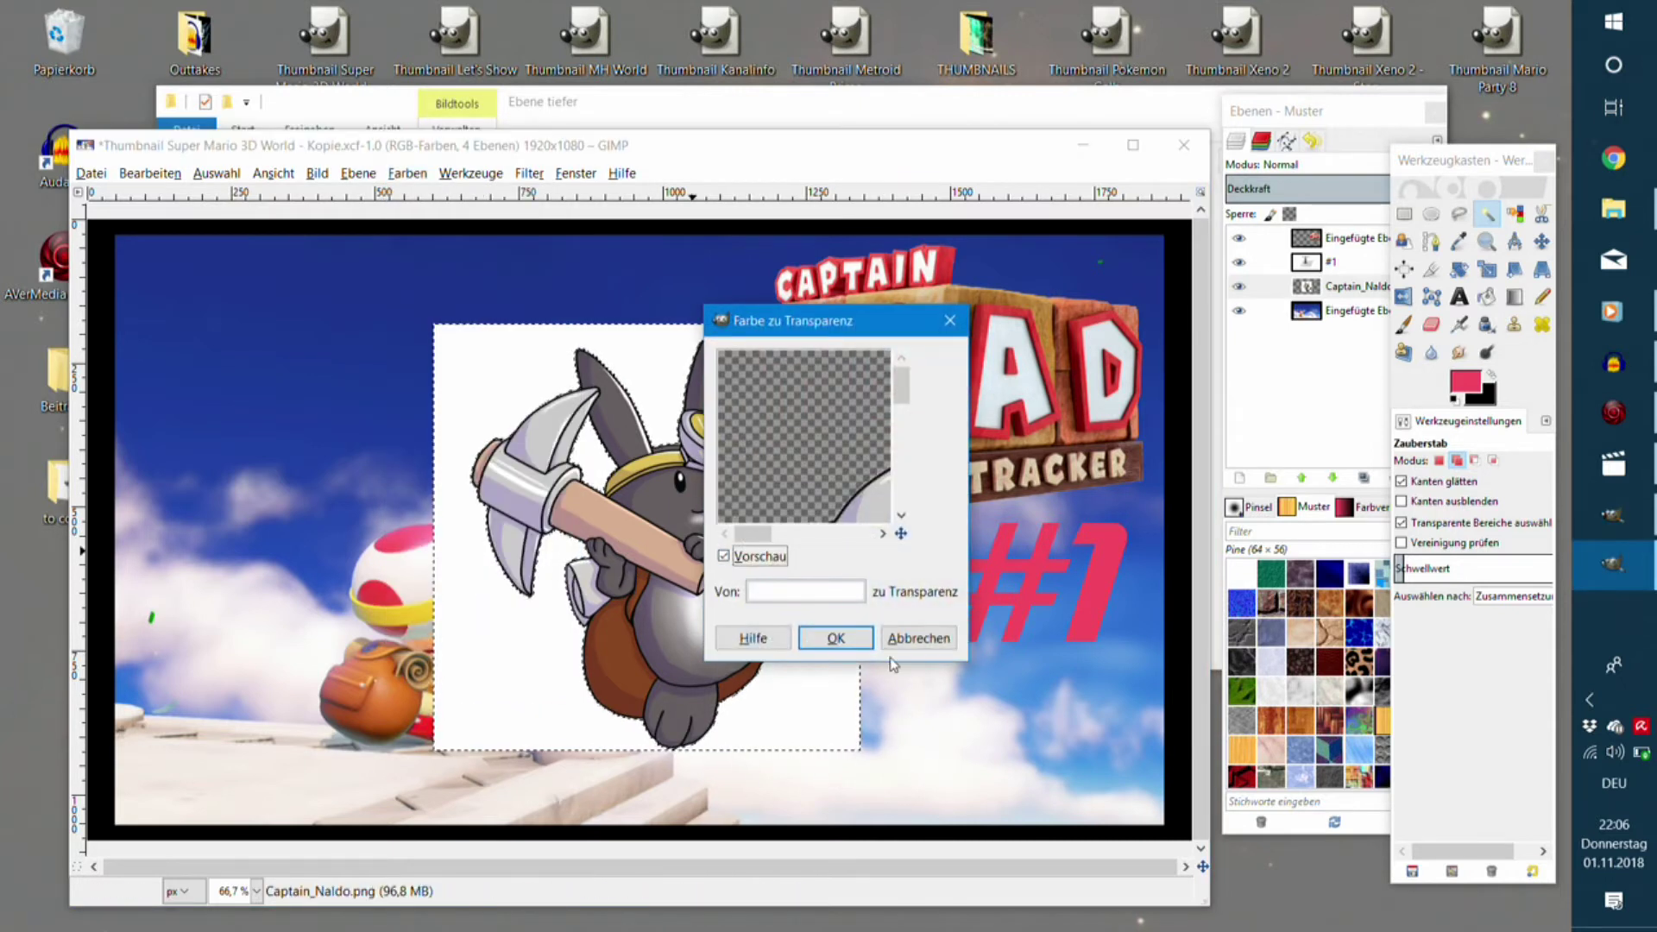
click(836, 639)
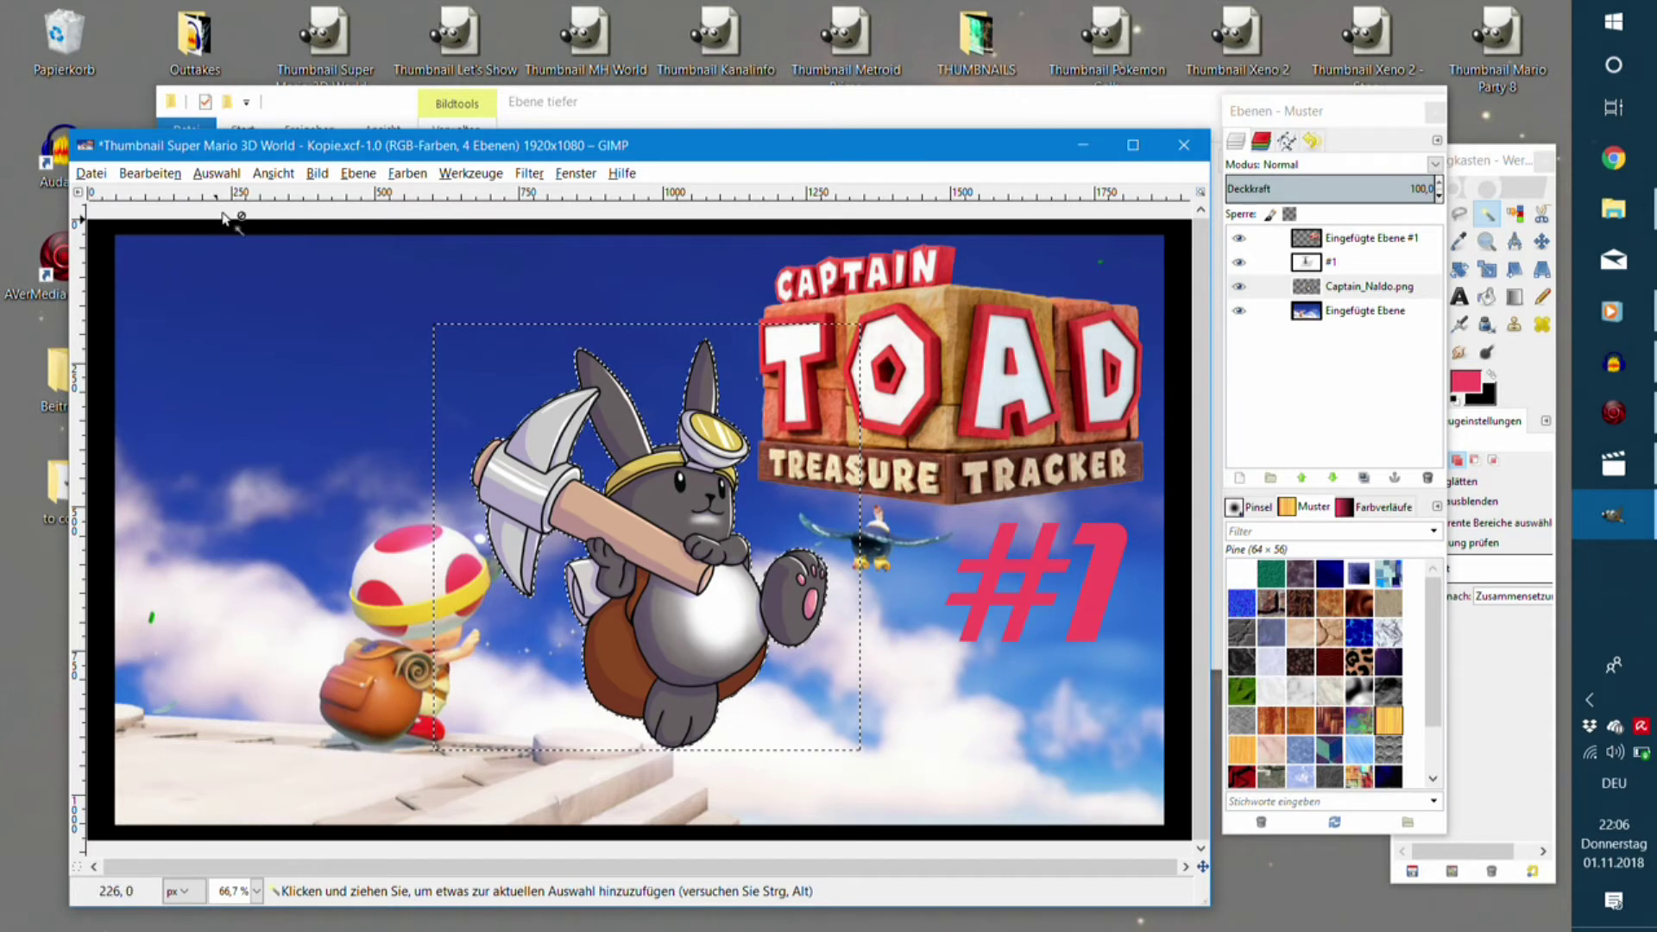
click(217, 173)
click(251, 226)
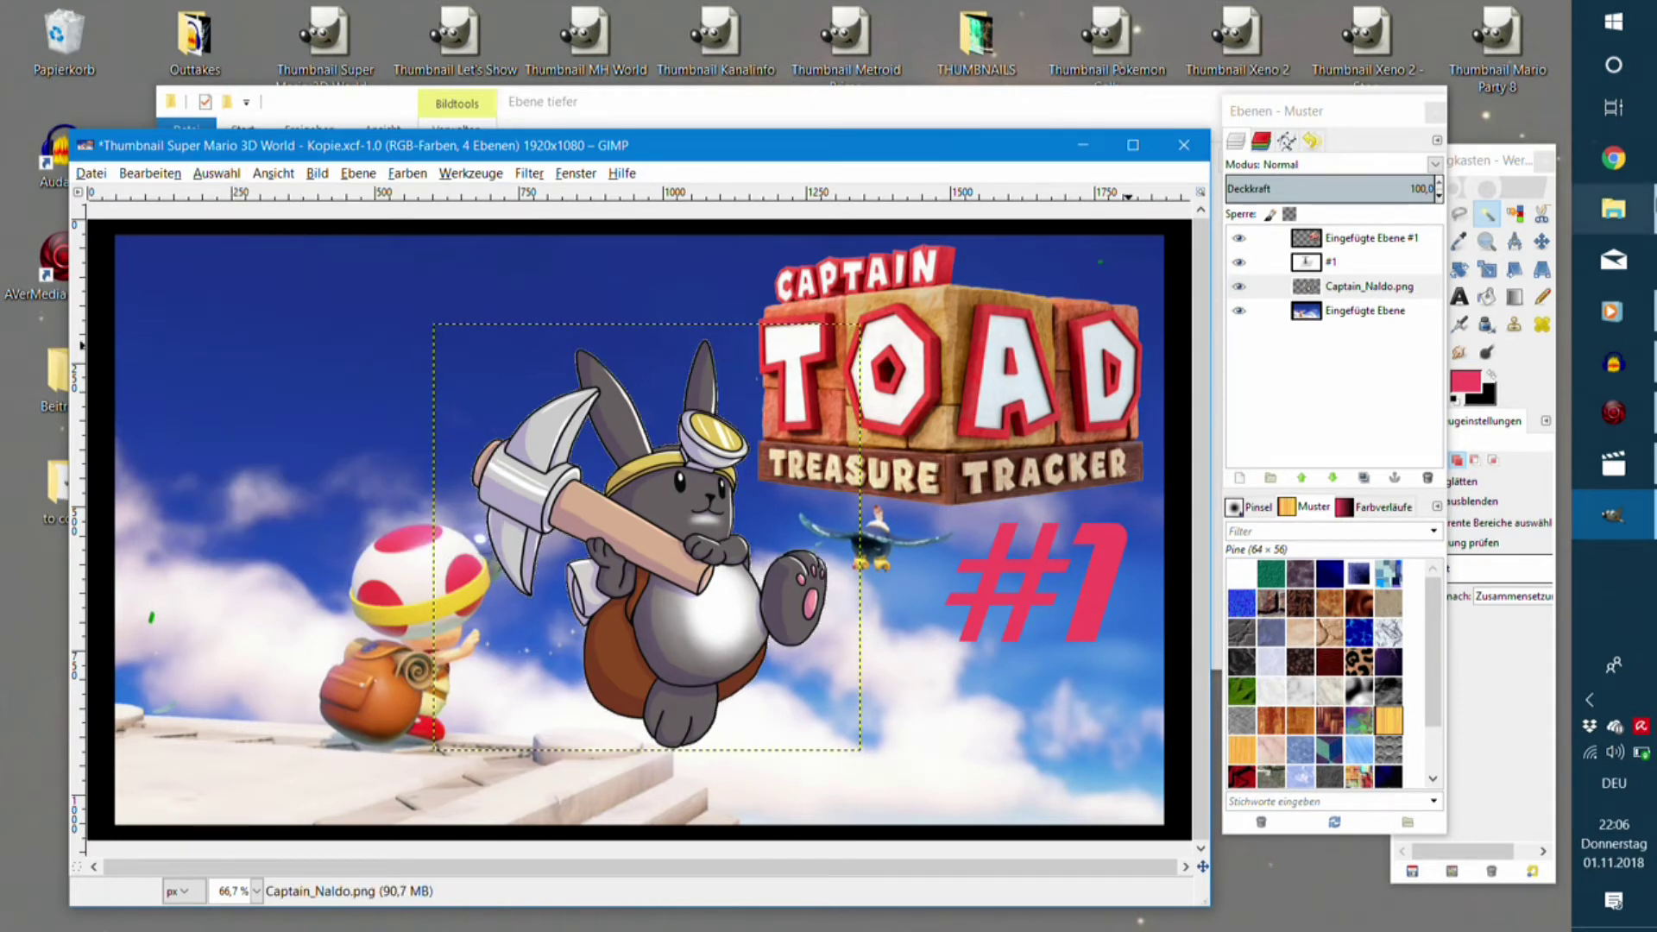
Nudge the Naldo character and scale it down to 502 px.
click(1541, 242)
mouse_move(693, 636)
mouse_down()
mouse_move(621, 597)
mouse_move(644, 635)
mouse_up()
click(1486, 270)
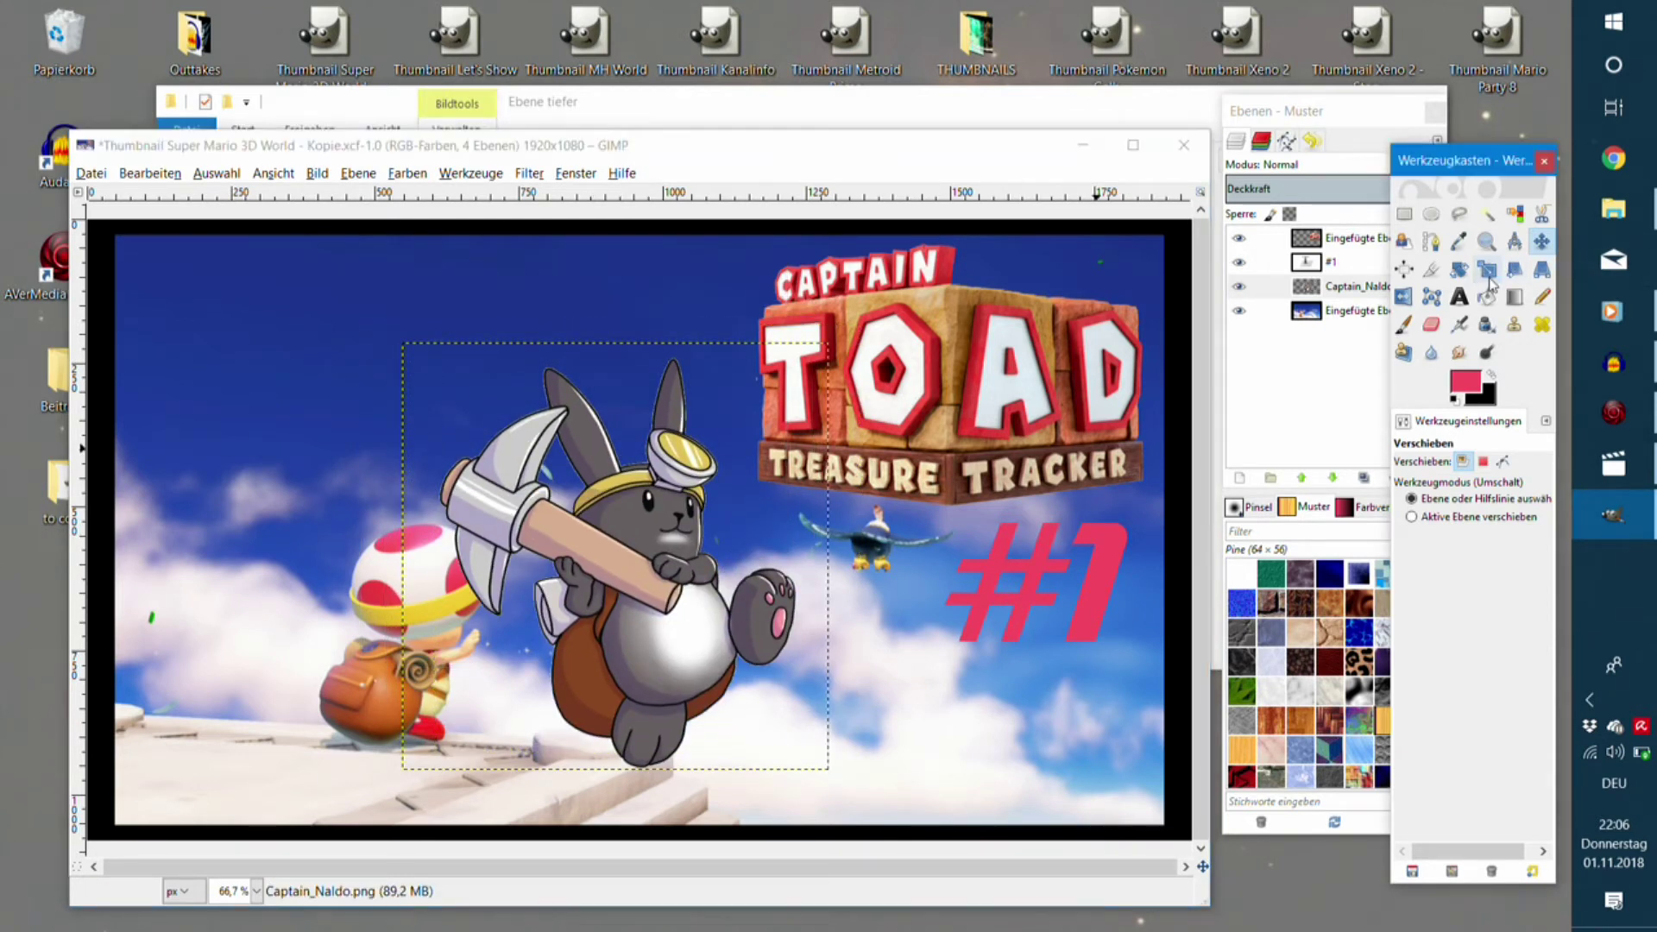
click(647, 601)
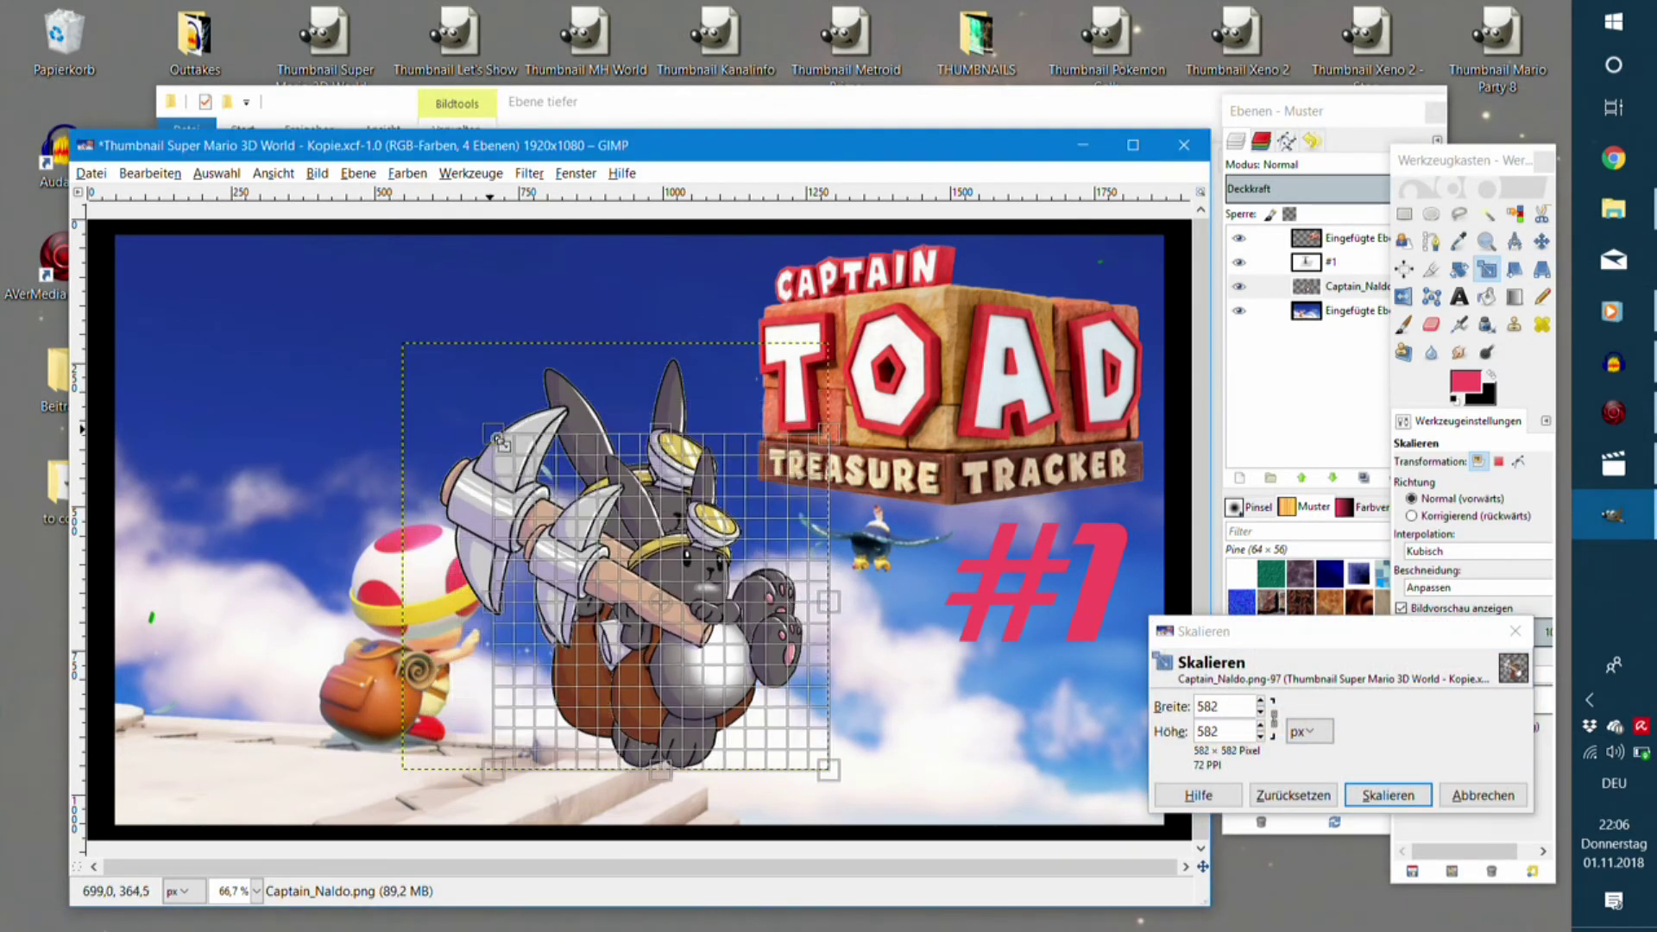
drag(409, 347, 540, 482)
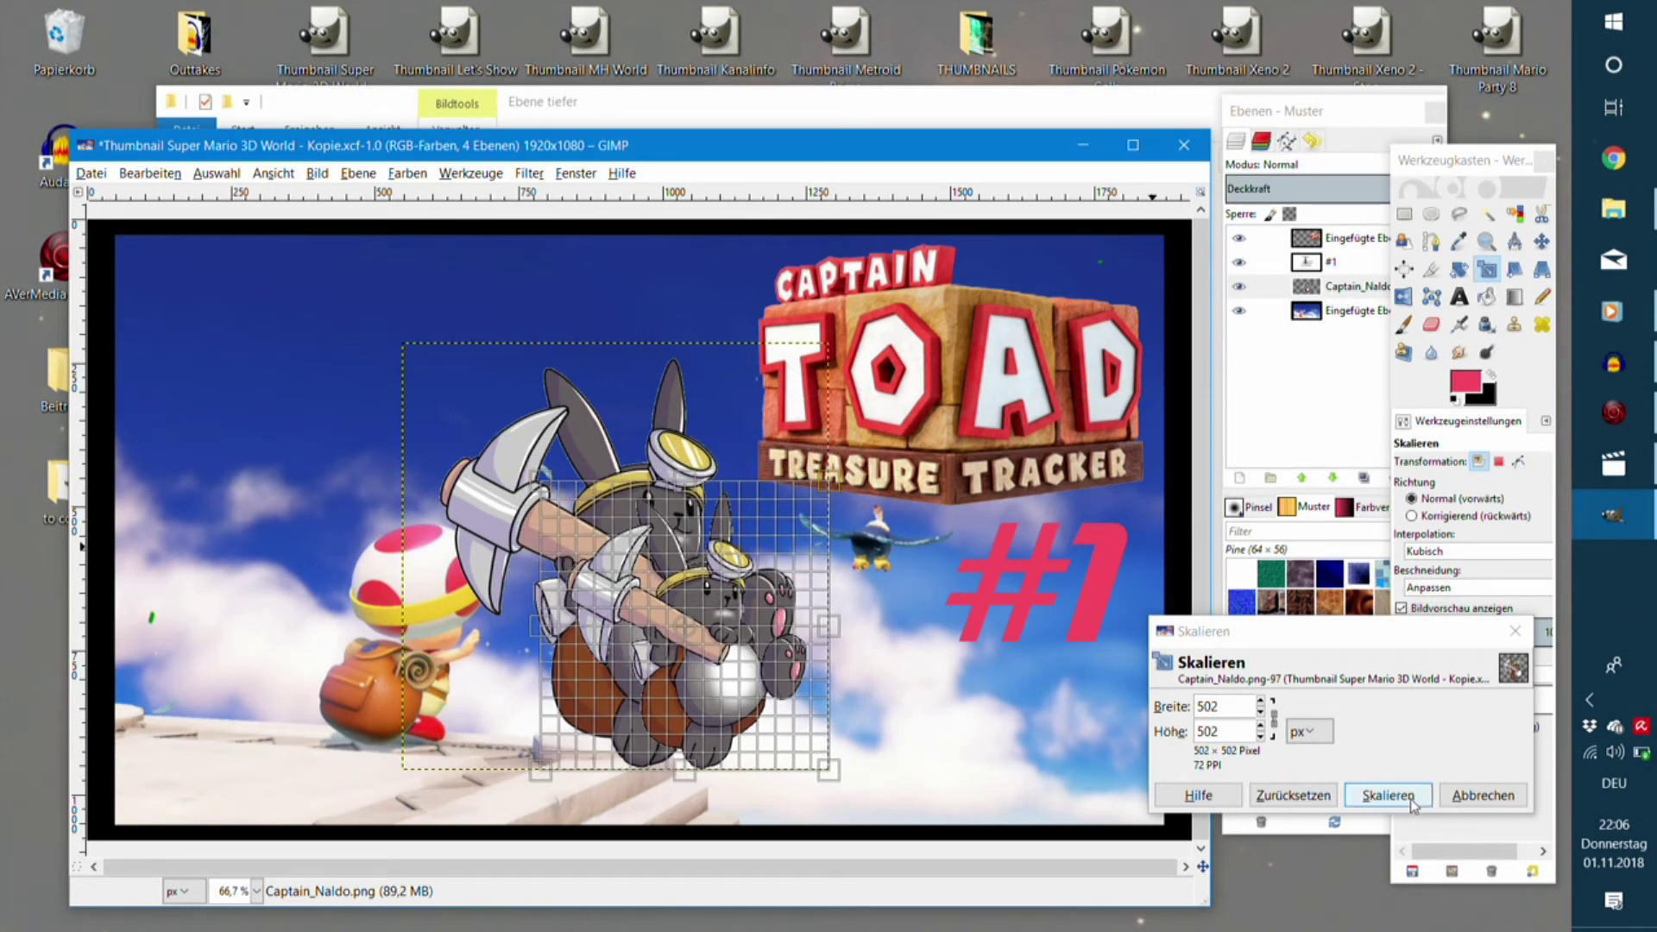
click(1416, 798)
Move the Naldo character to the bottom-left corner beside Toad.
click(1542, 242)
mouse_move(716, 681)
mouse_down()
mouse_move(814, 744)
mouse_move(894, 746)
mouse_up()
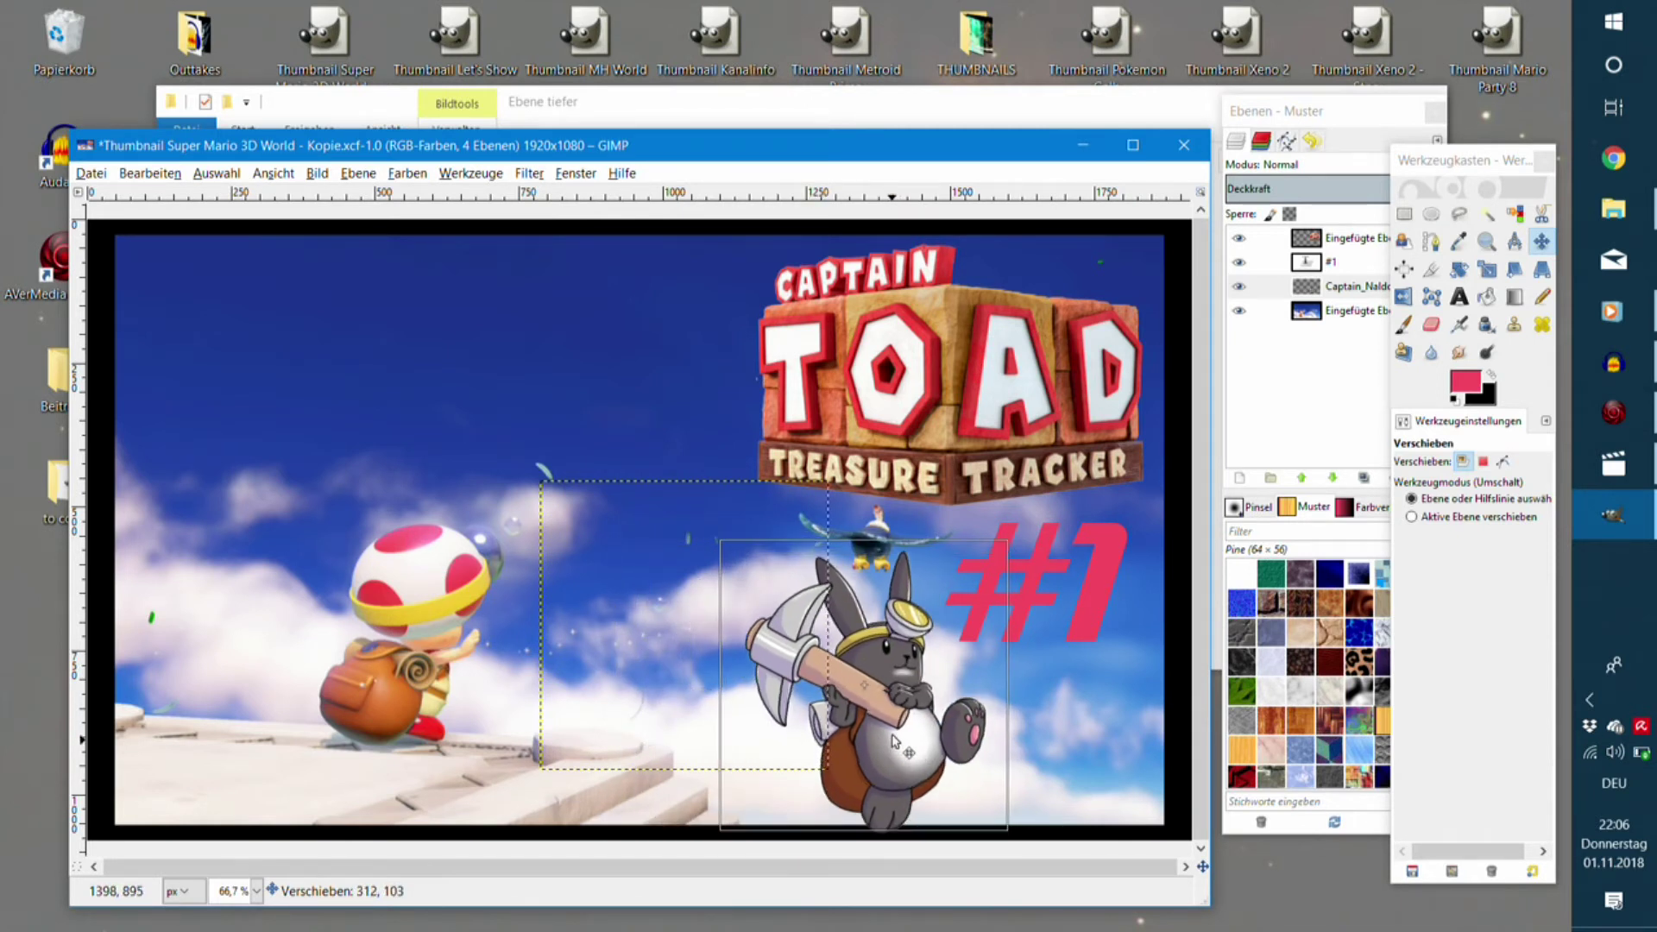
drag(894, 746, 895, 748)
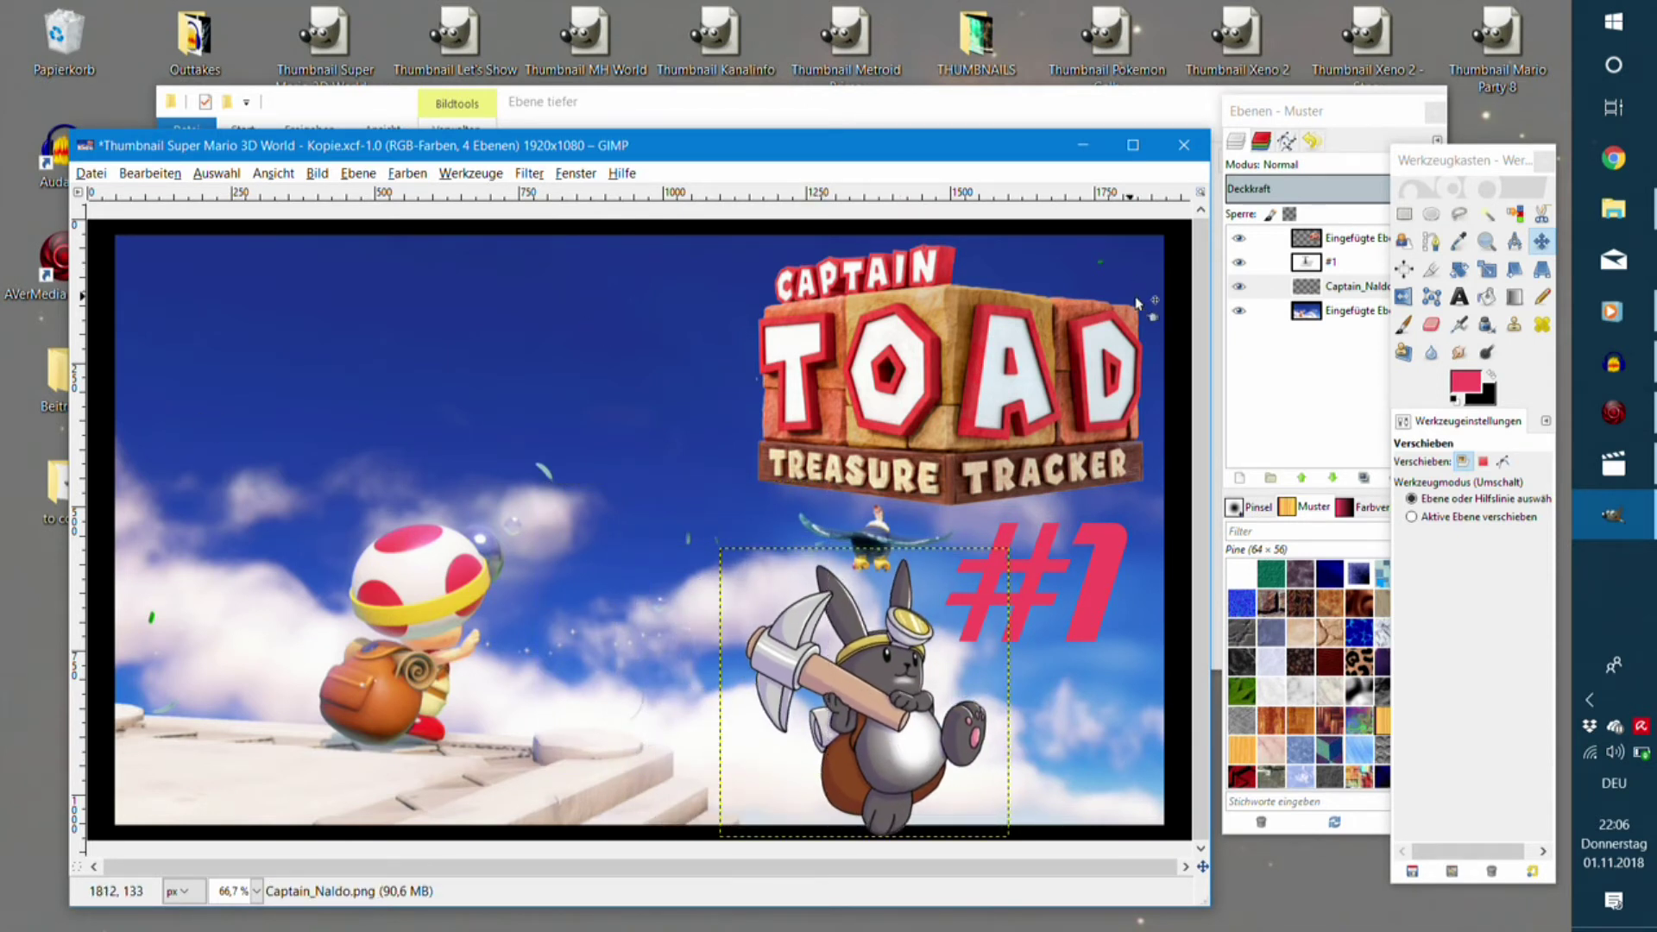
click(1303, 310)
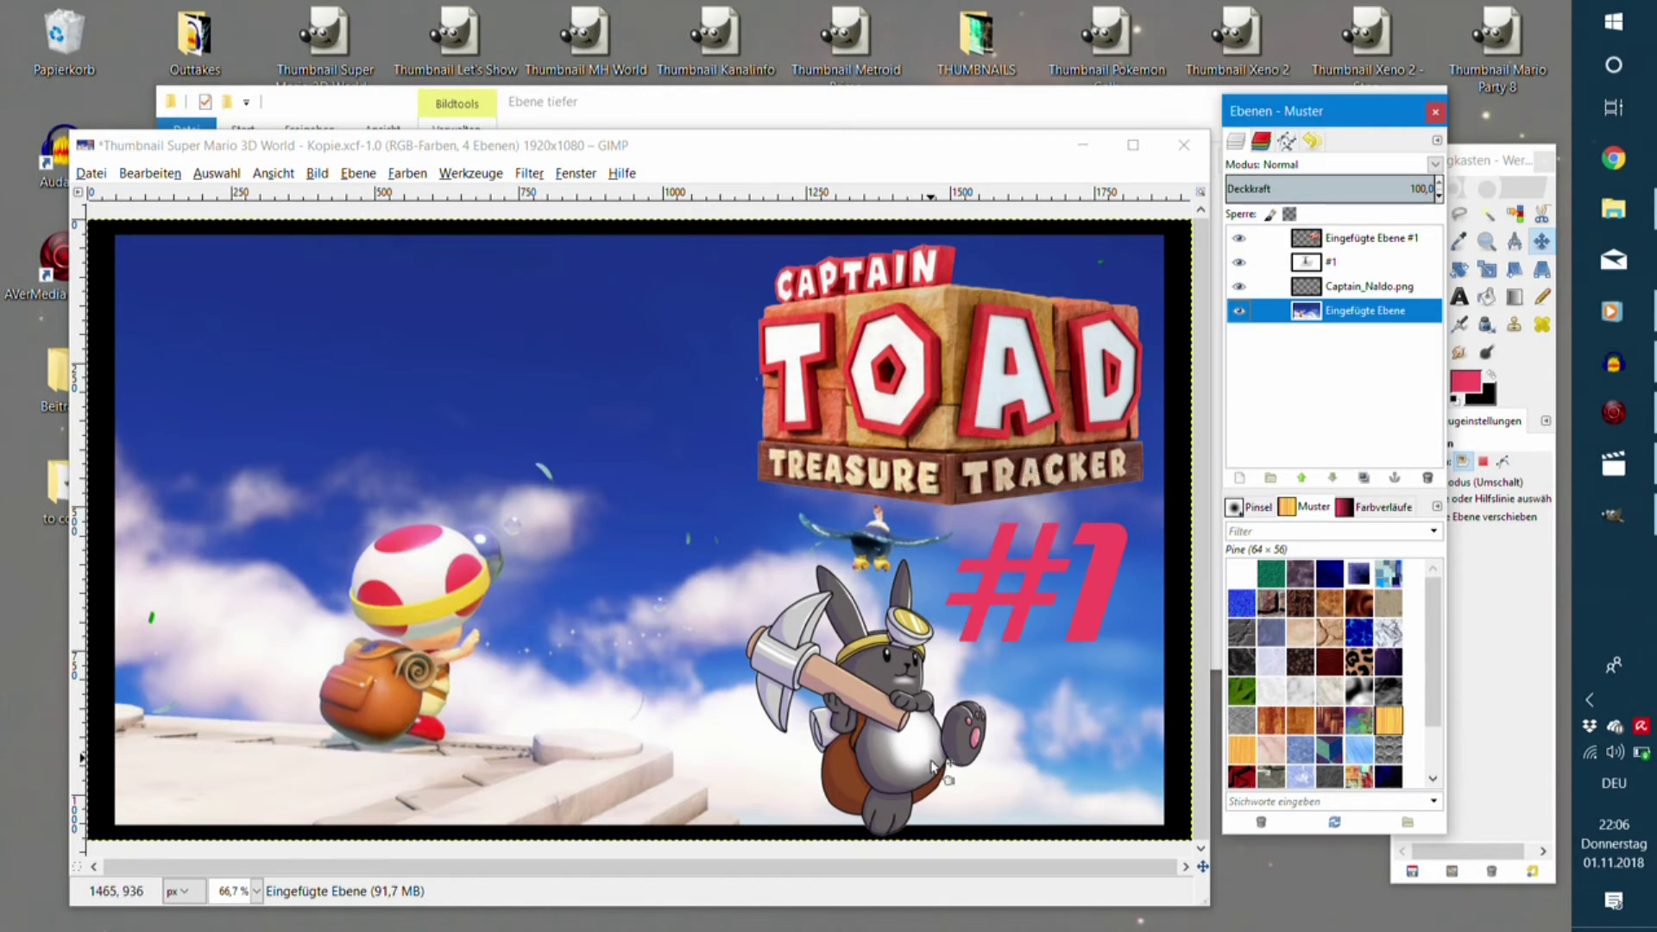
mouse_move(932, 766)
mouse_down()
mouse_move(265, 471)
mouse_move(253, 735)
mouse_up()
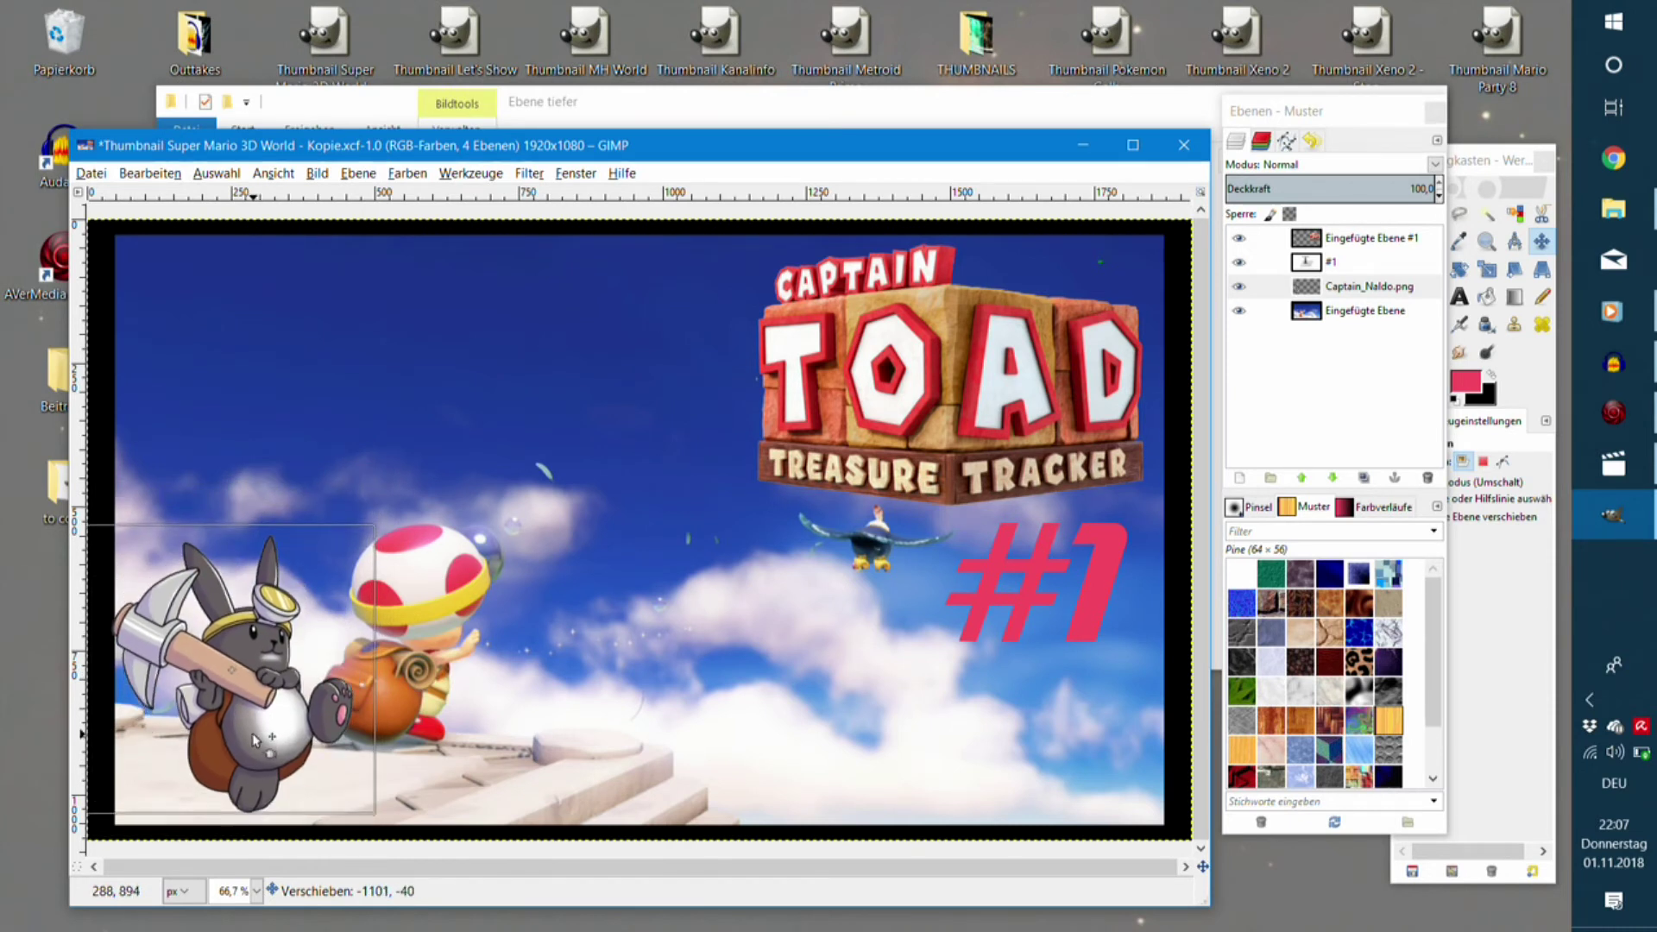
click(251, 732)
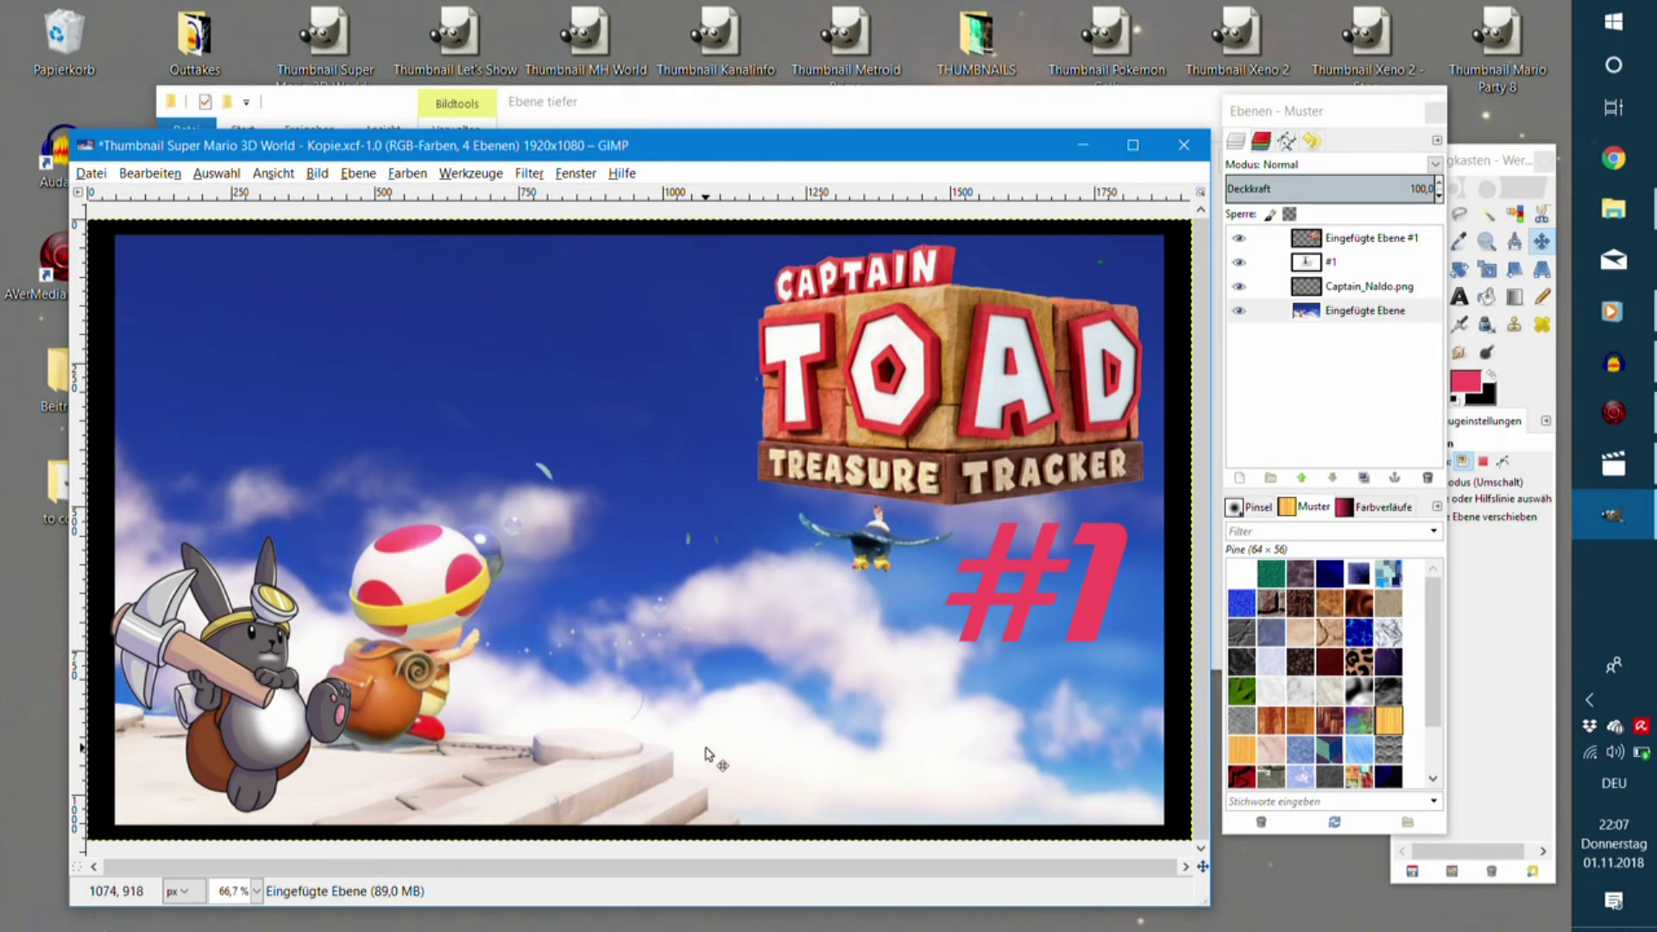
Save the project and open the THUMBNAILS folder in the export dialog.
key(ctrl+s)
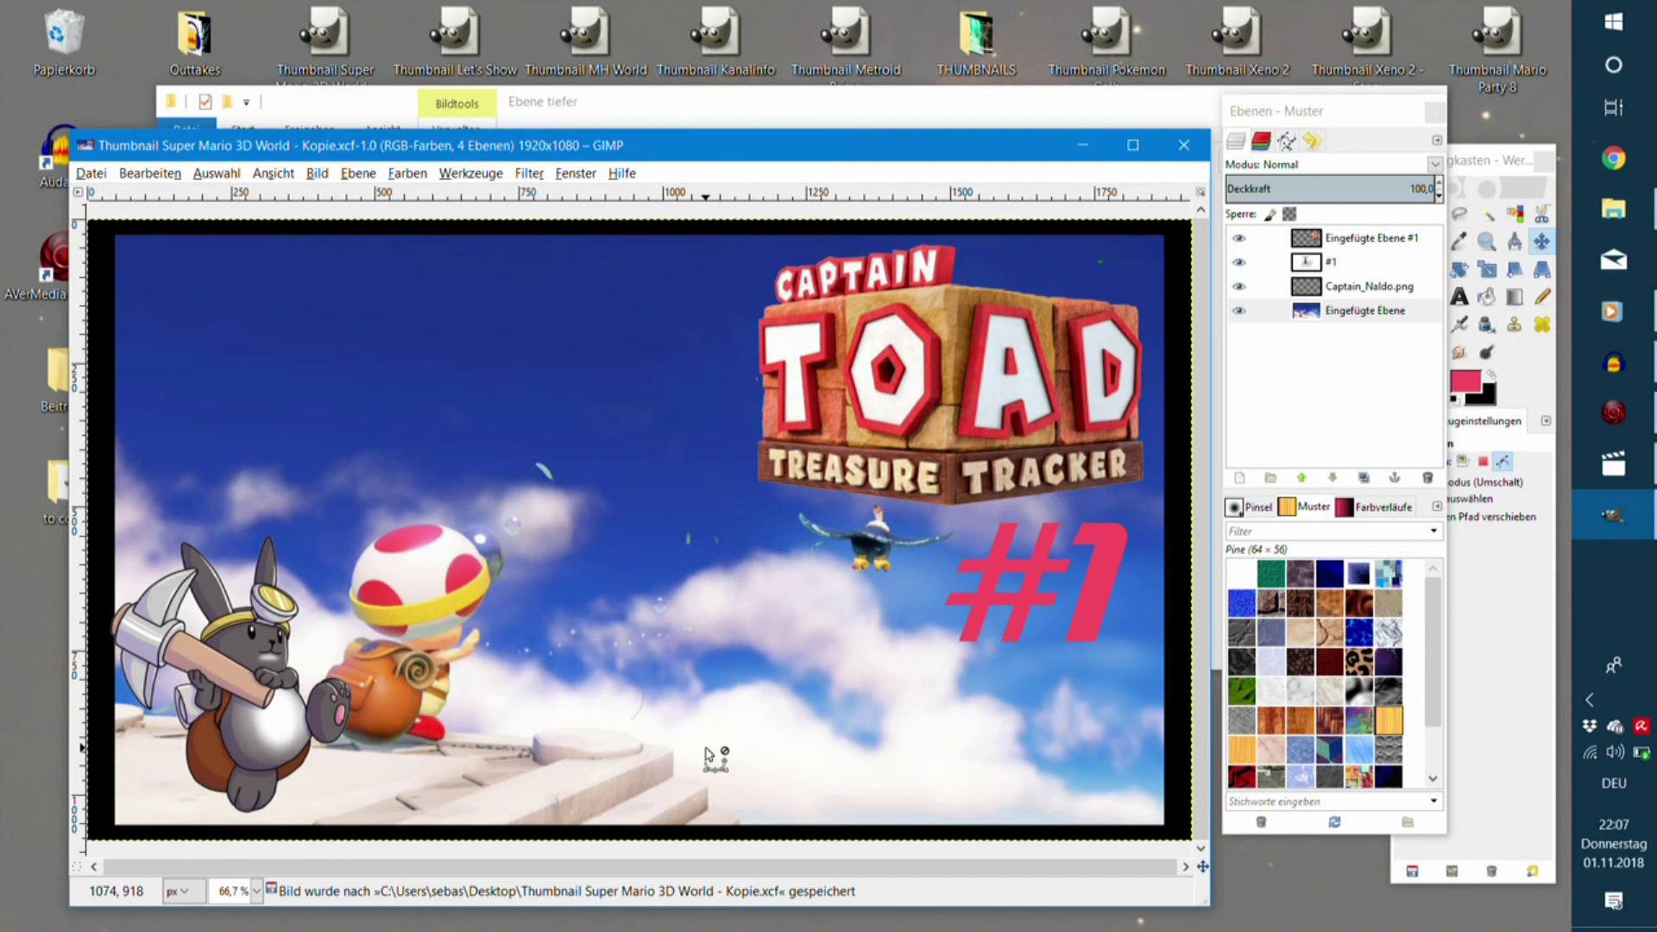
key(ctrl+shift+e)
click(549, 488)
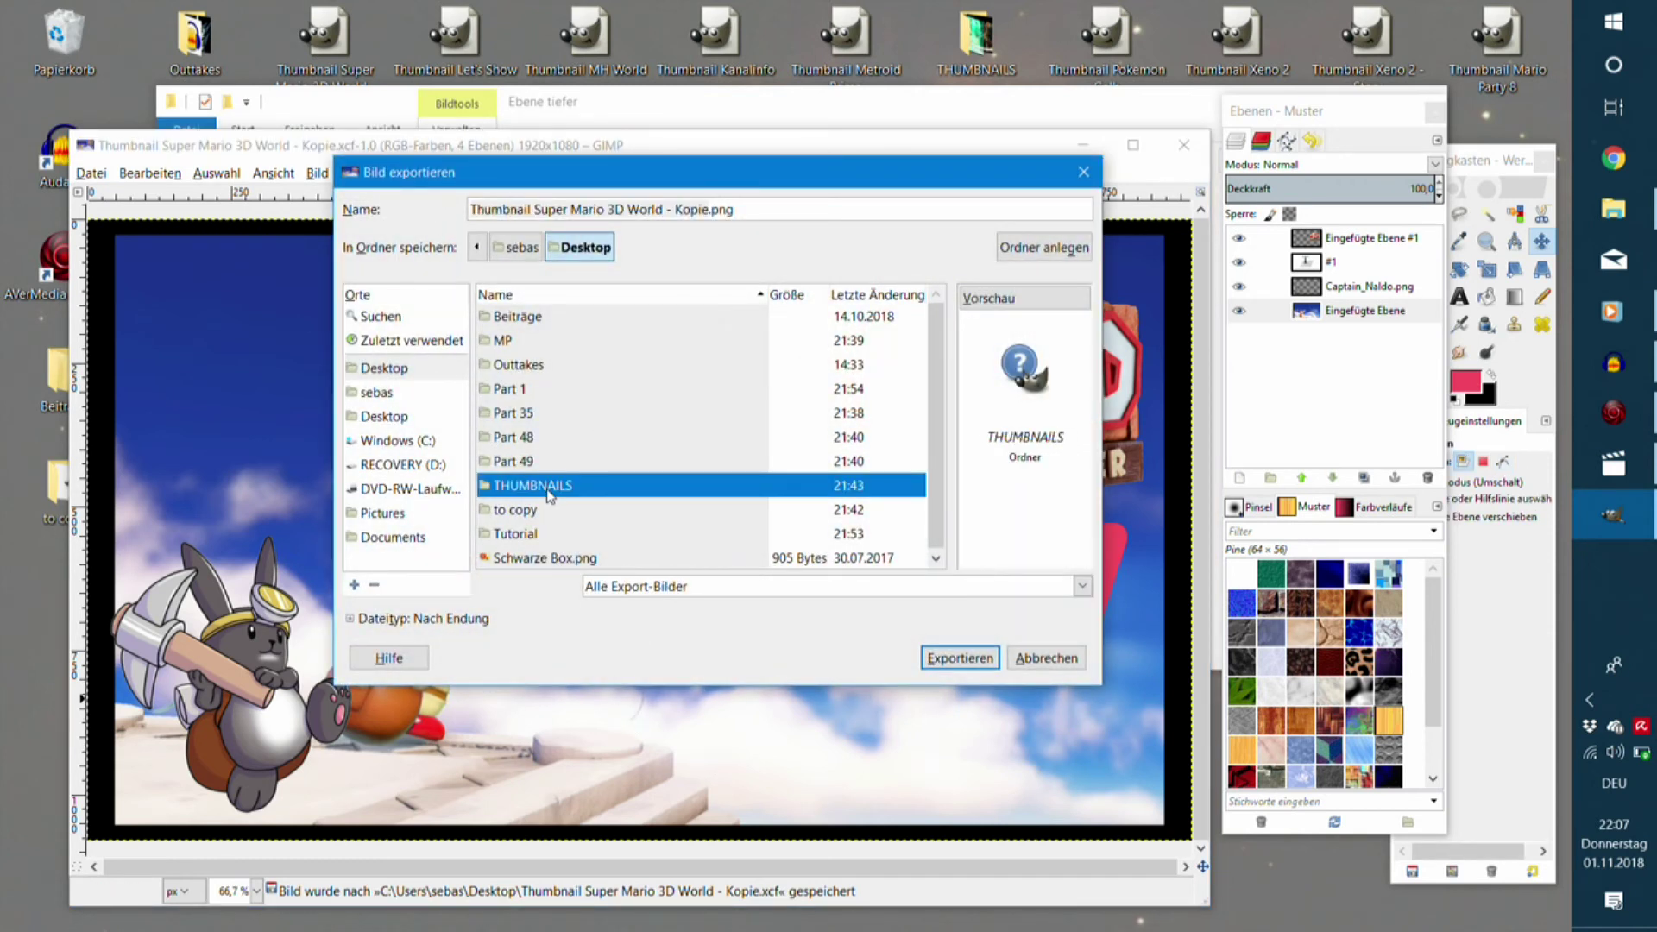
double_click(549, 489)
Name the file '1Thumbnail Captain Toad.png' and export it as PNG.
click(544, 318)
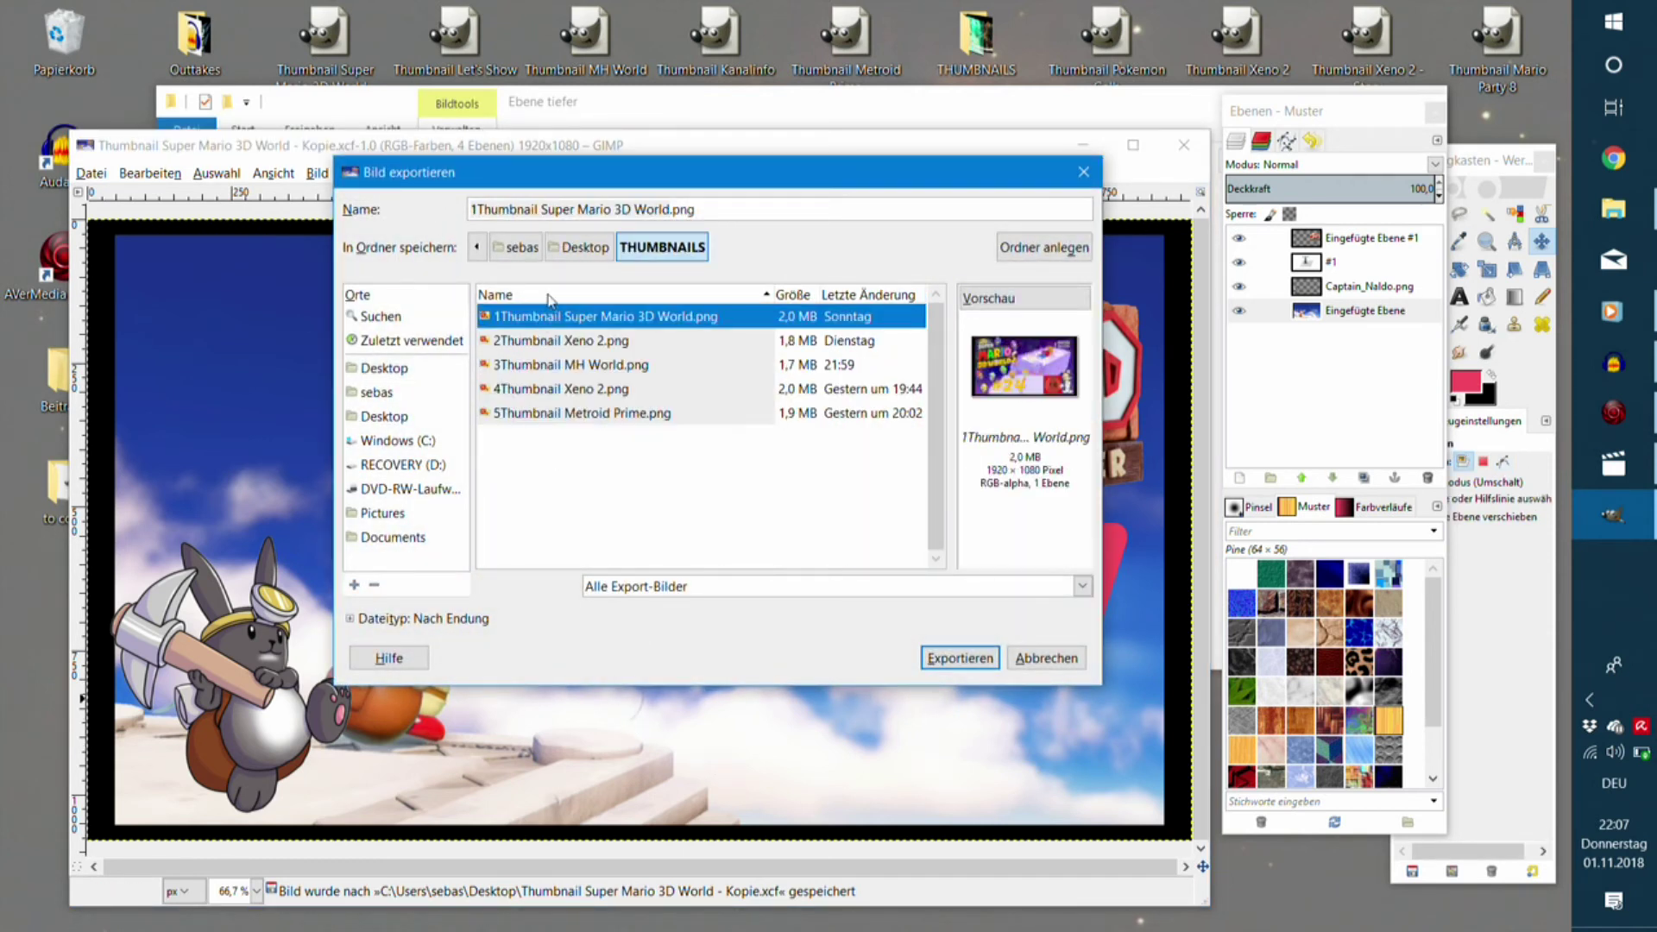
click(672, 211)
shift+click(541, 208)
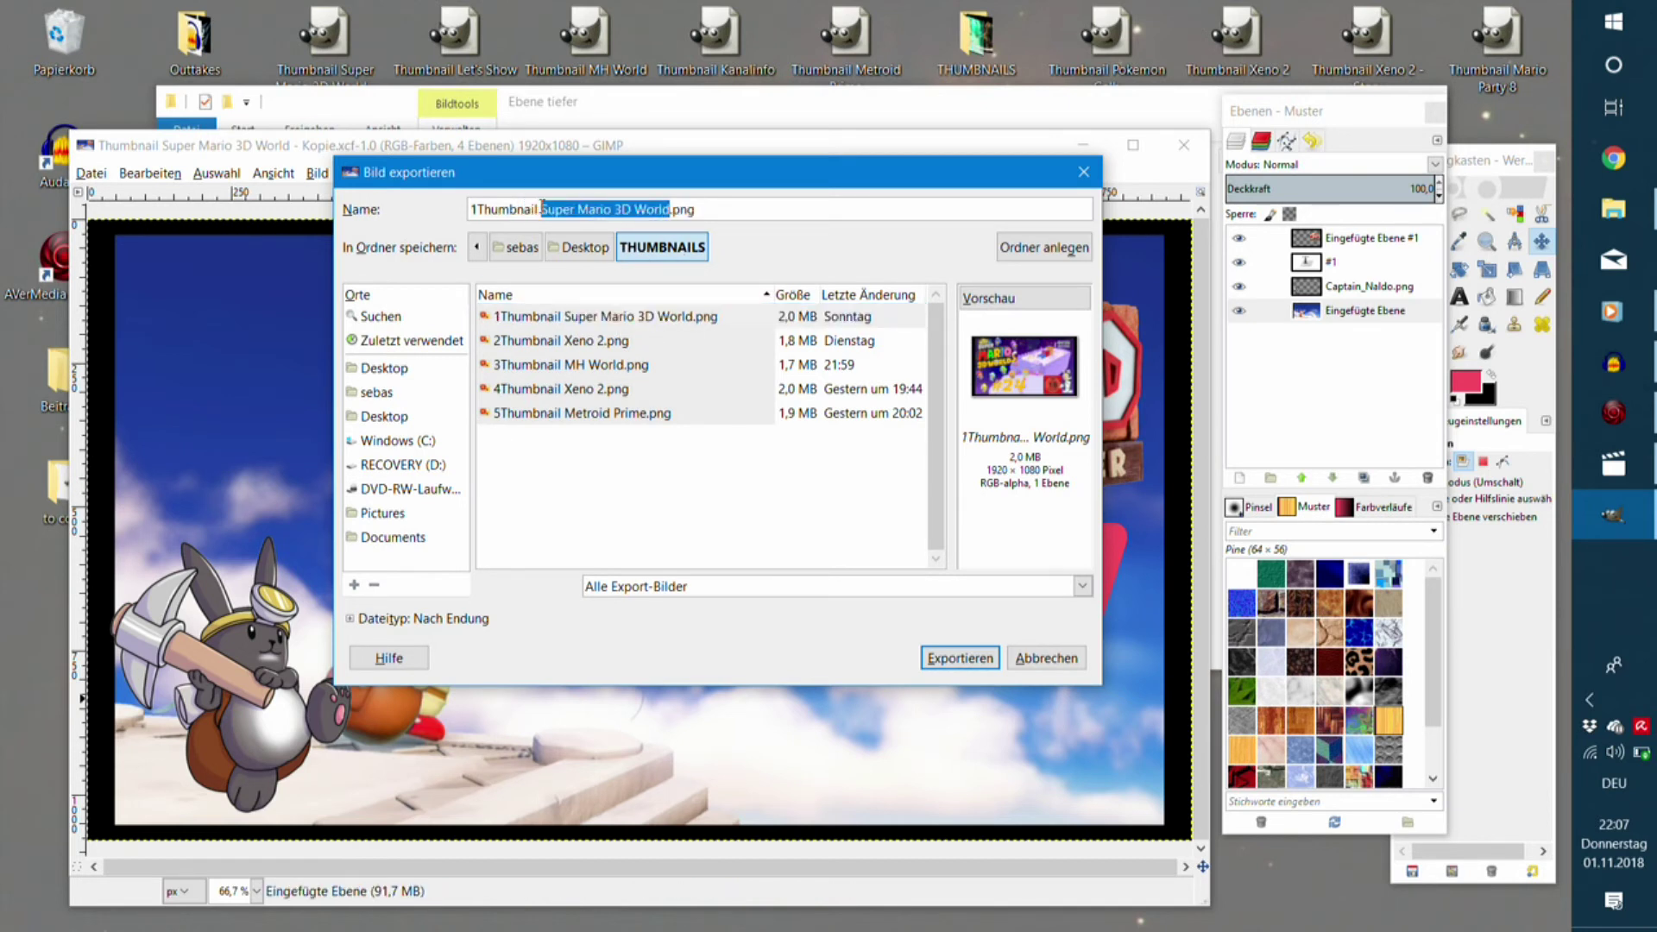
text(CAptain)
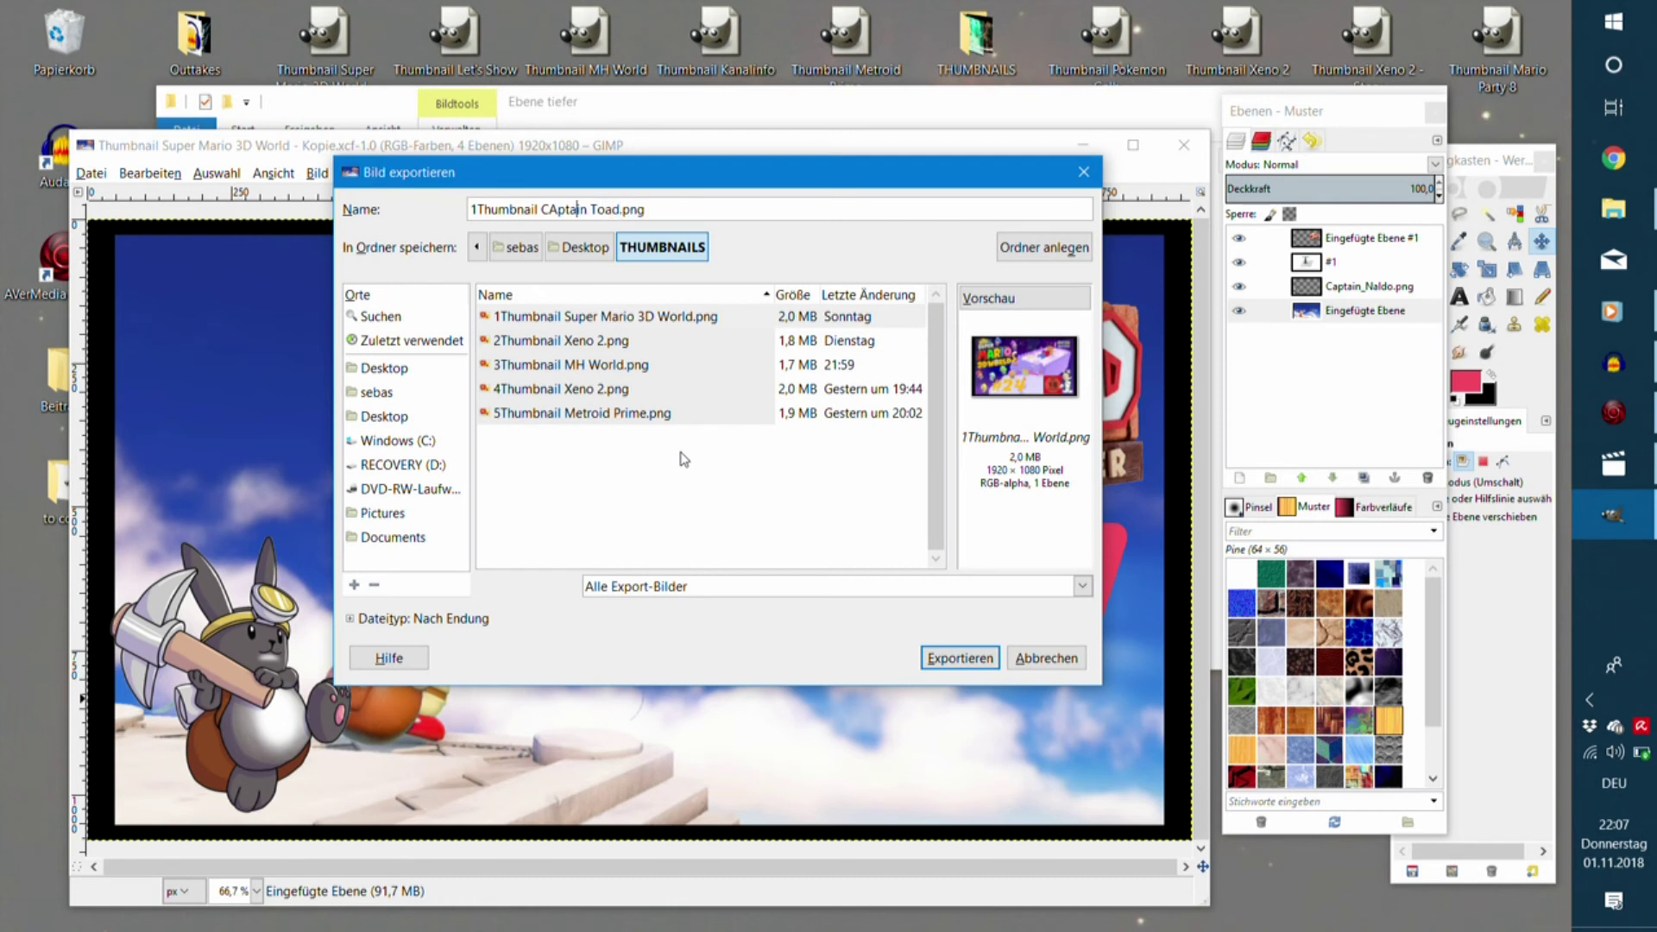
key(BackSpace)
text(a)
key(Return)
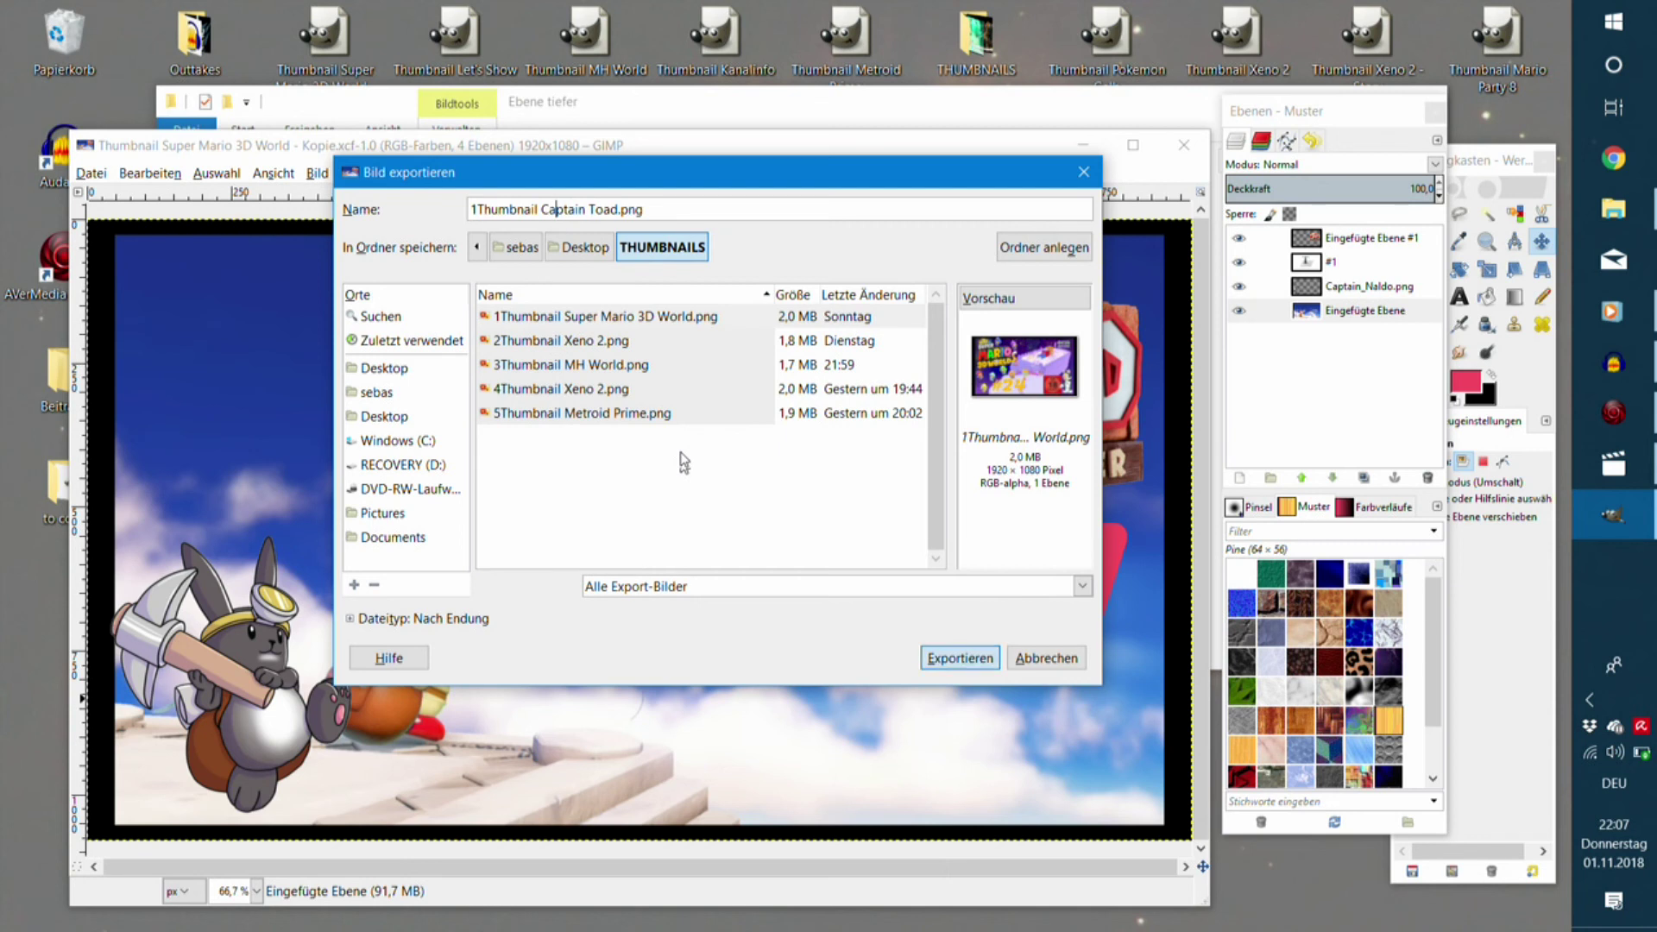
key(Return)
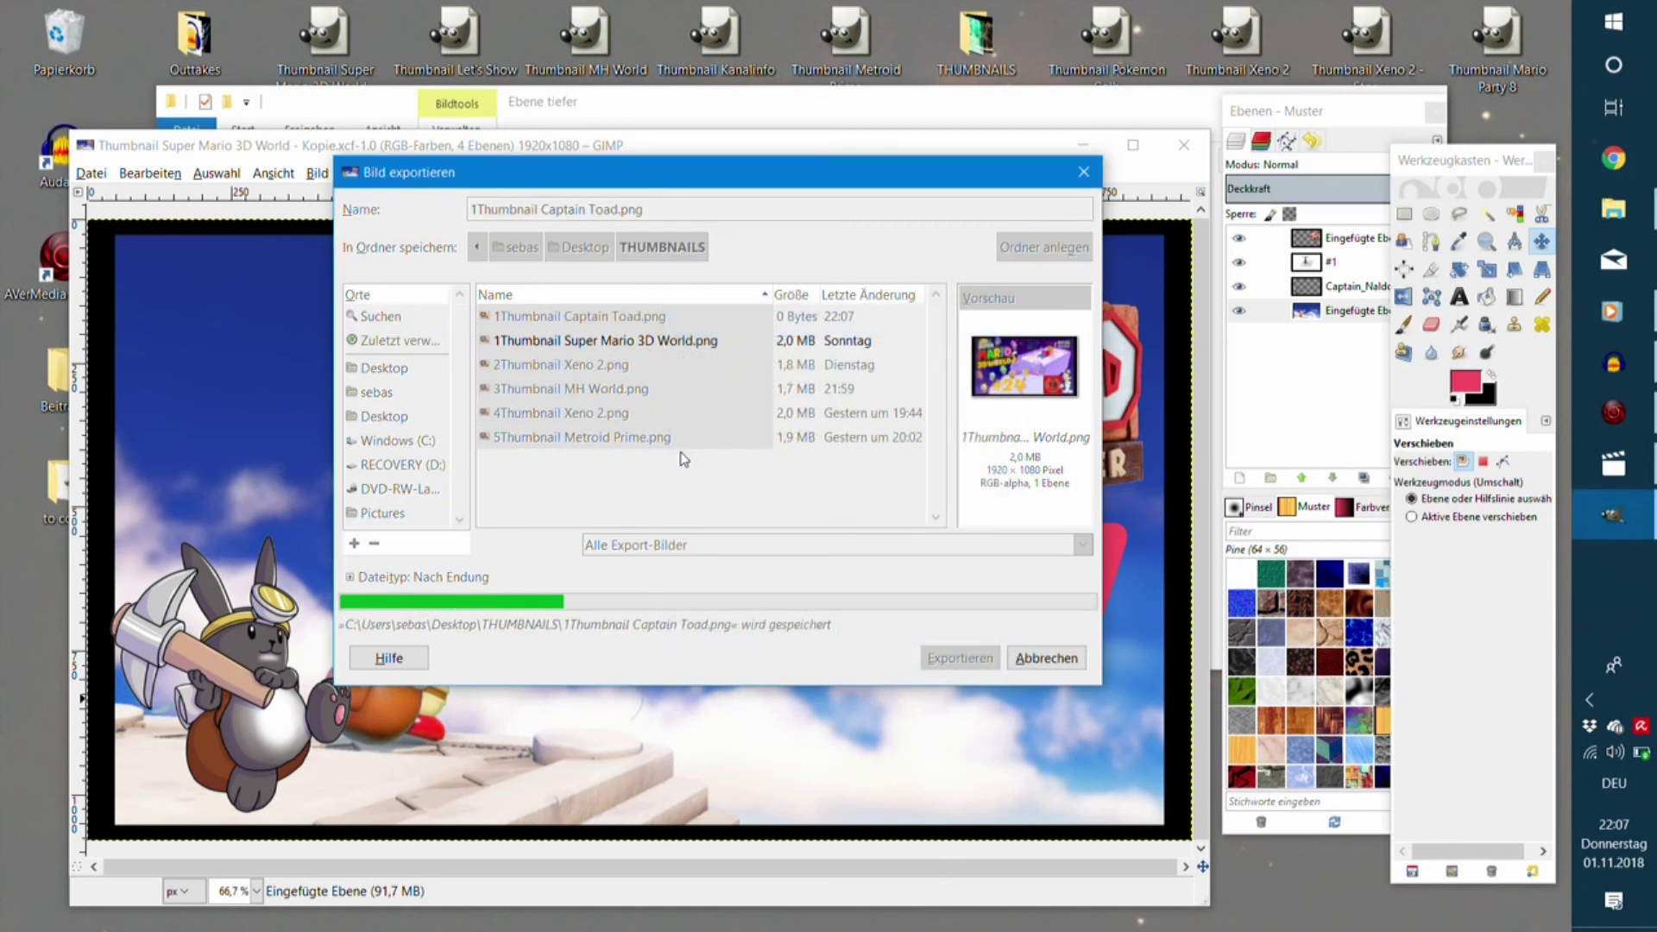